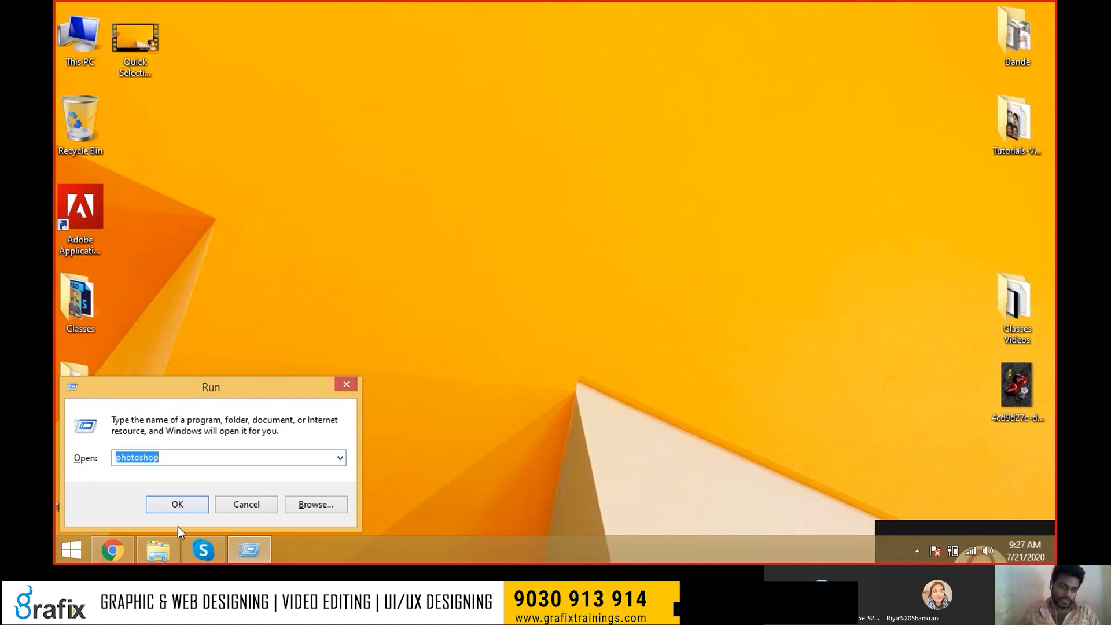
Launch Photoshop by running 'photoshop' from the Windows Run dialog.
{"action": "left_click_drag", "start_coordinate": [179, 456], "coordinate": [102, 458]}
{"action": "left_click", "coordinate": [178, 504]}
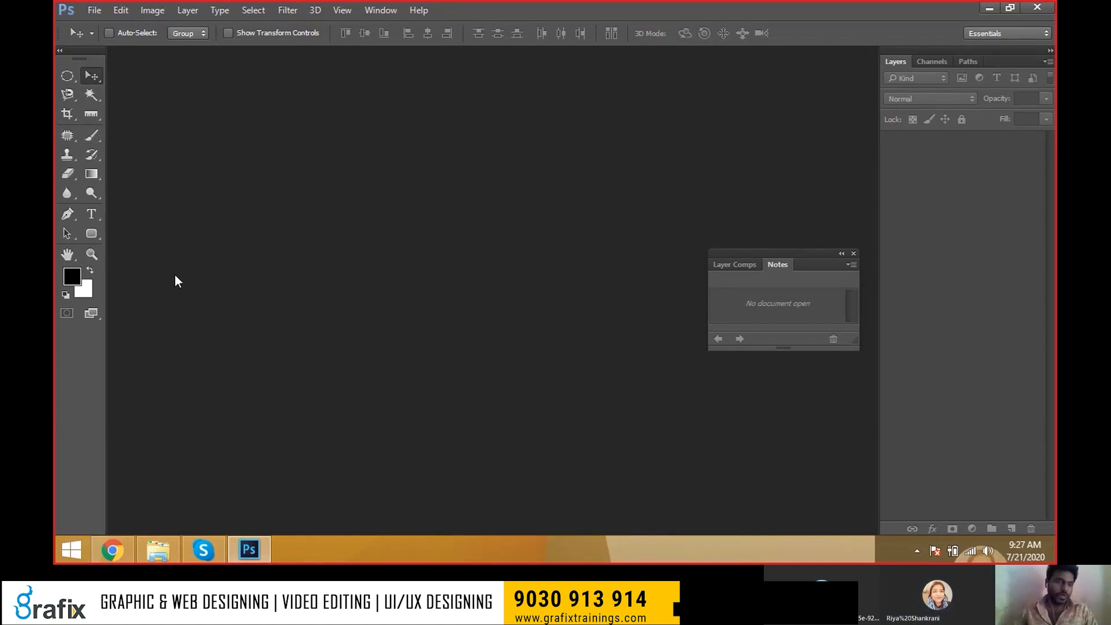
Make the Brush Tool active from the toolbox's brush group.
{"action": "left_click", "coordinate": [100, 132]}
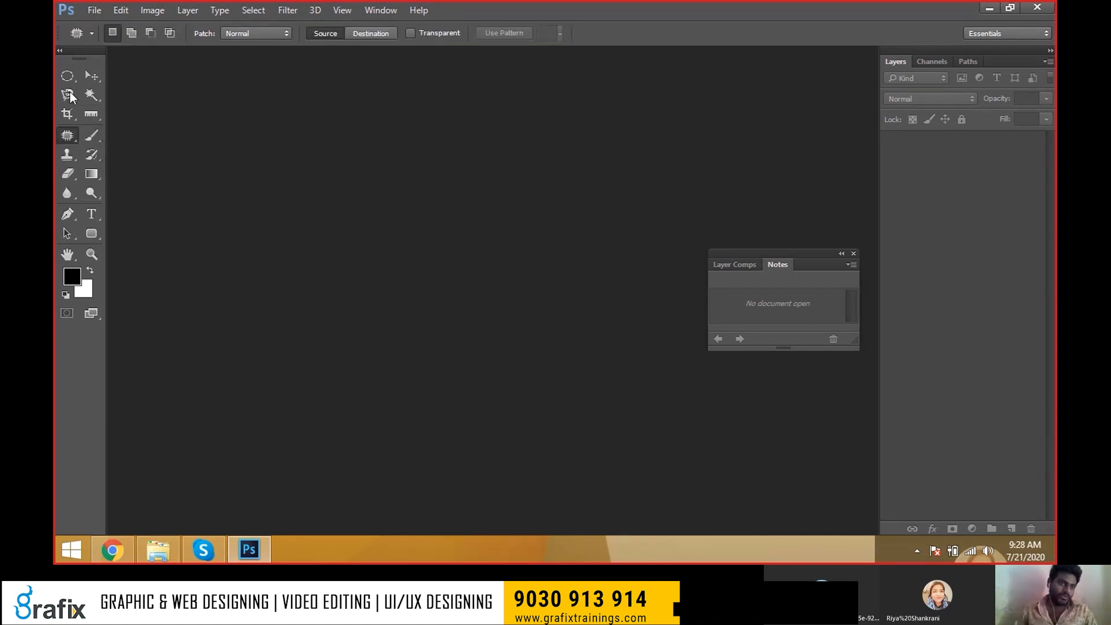
{"action": "left_click", "coordinate": [91, 76]}
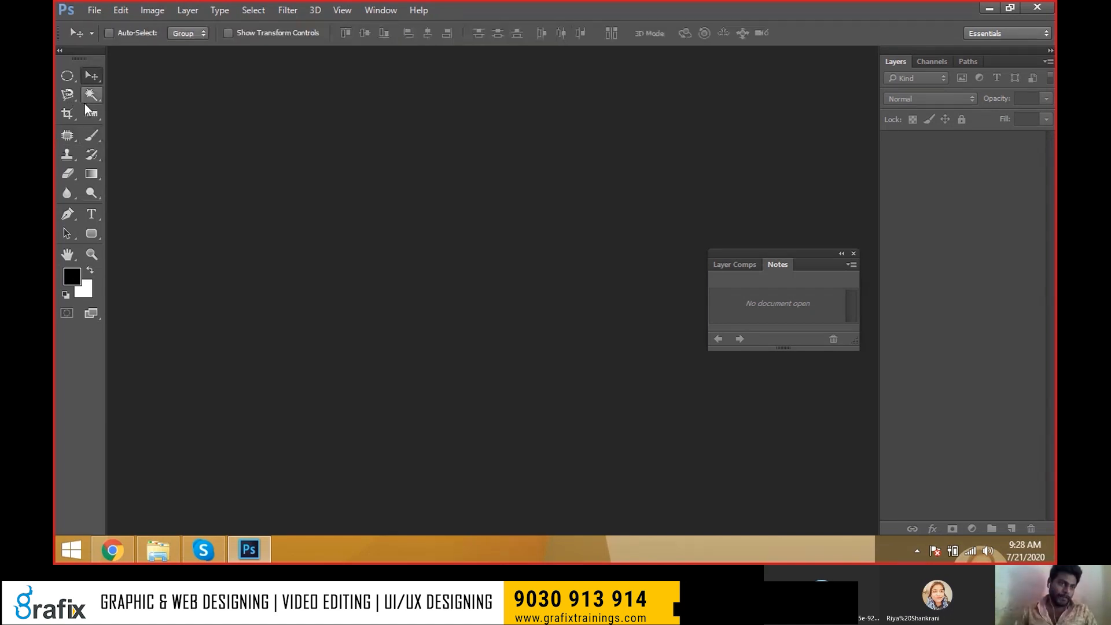
{"action": "left_click", "coordinate": [87, 134]}
{"action": "right_click", "coordinate": [87, 134]}
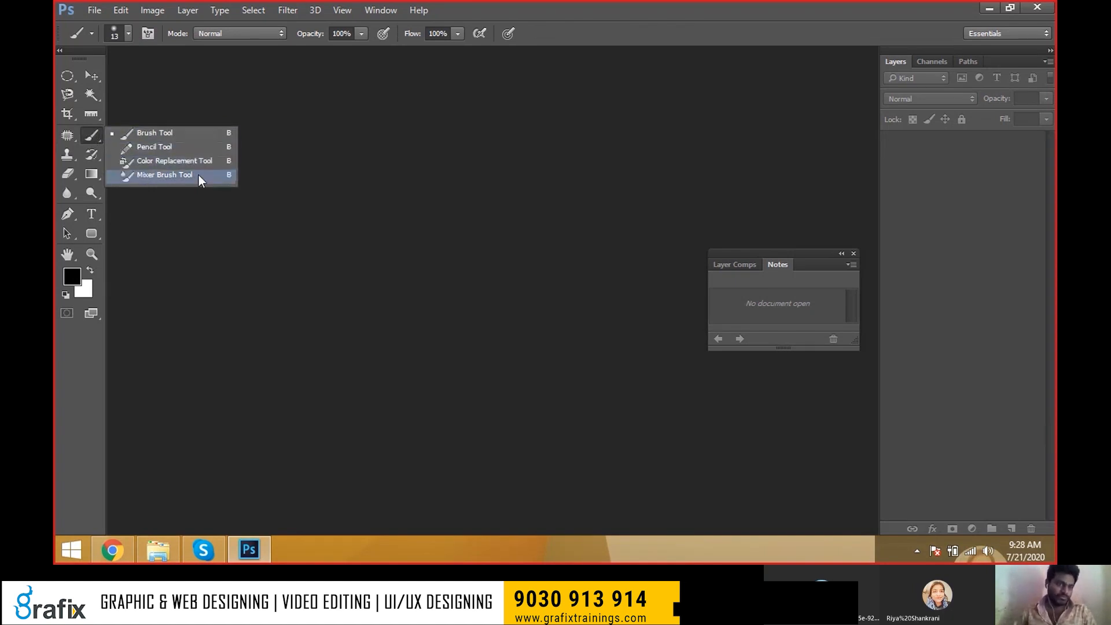
{"action": "left_click", "coordinate": [94, 138]}
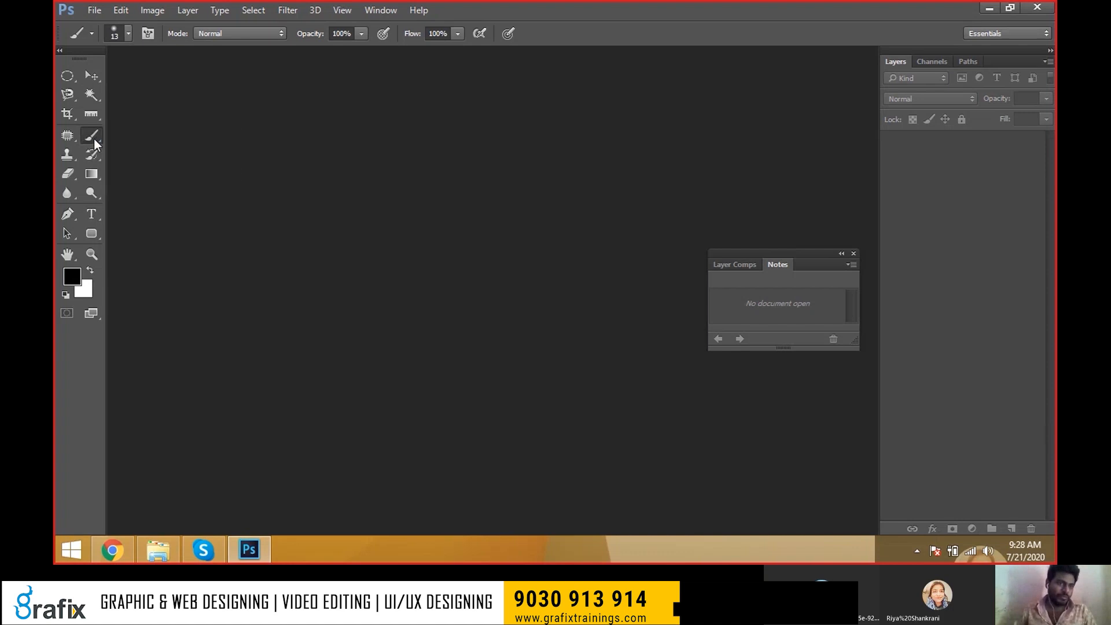
{"action": "right_click", "coordinate": [93, 138]}
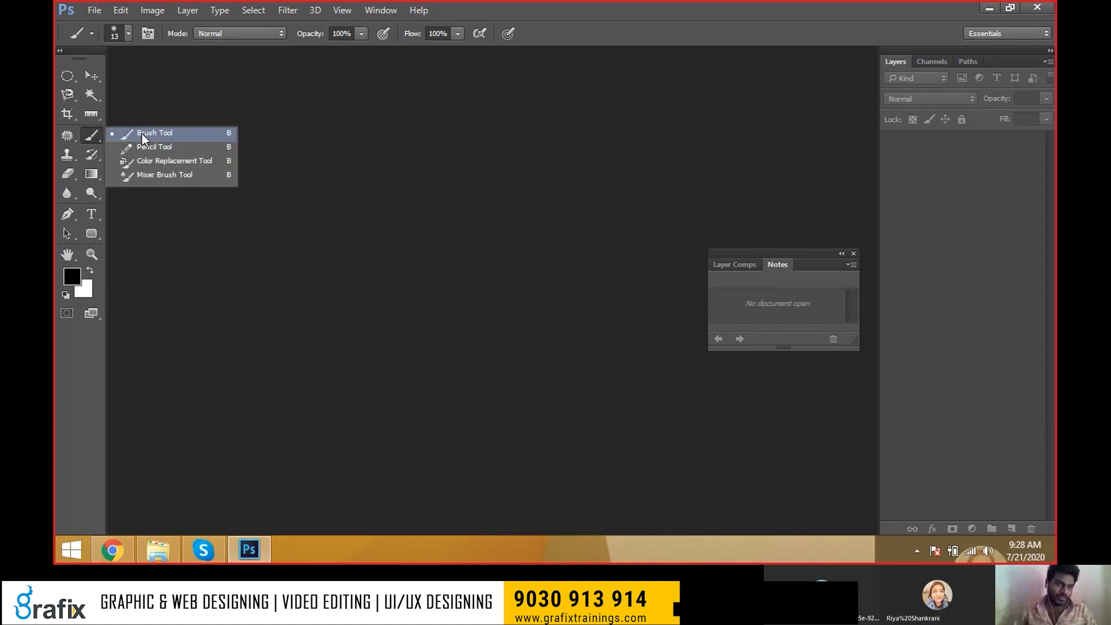
Start a new document using the Default Photoshop Size preset.
{"action": "left_click", "coordinate": [141, 133]}
{"action": "left_click", "coordinate": [103, 12]}
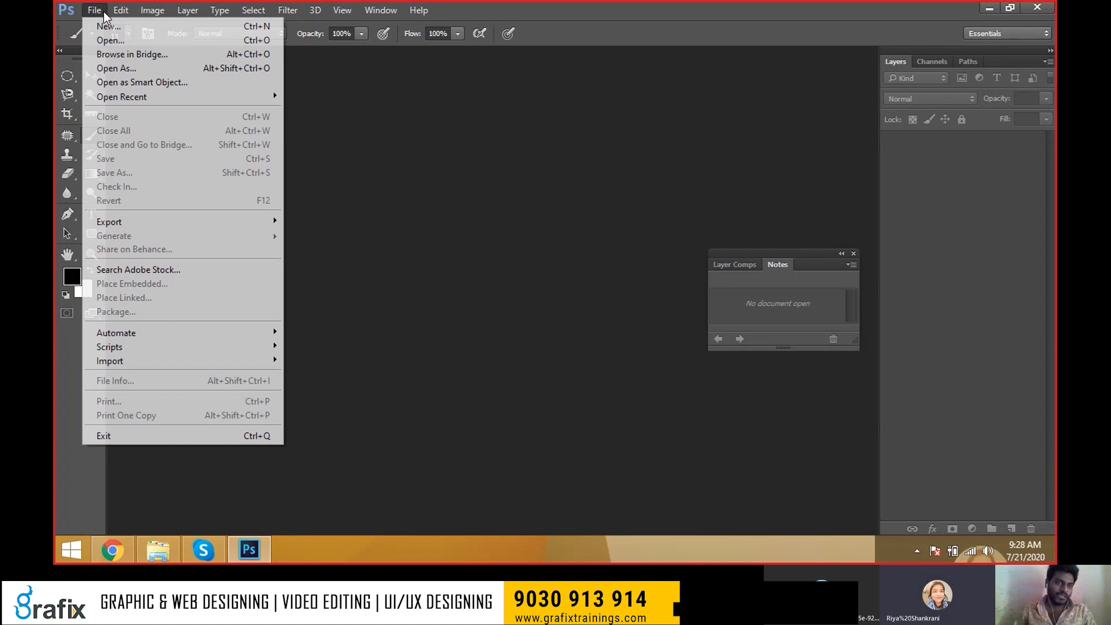
{"action": "key", "text": "Right"}
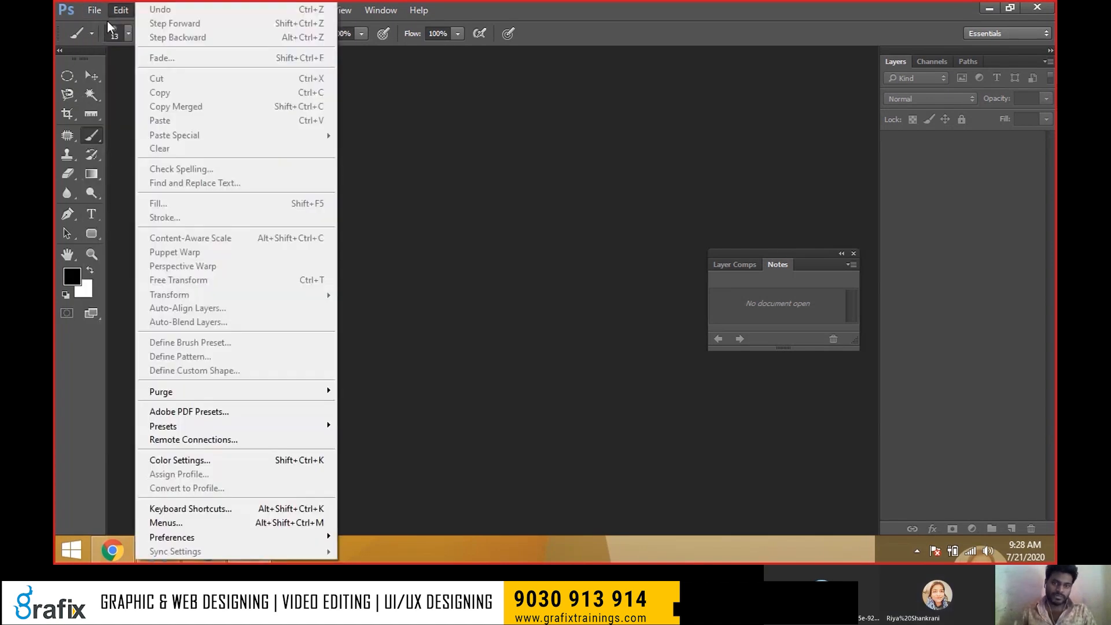
{"action": "key", "text": "Left"}
{"action": "left_click", "coordinate": [107, 27]}
{"action": "left_click", "coordinate": [490, 135]}
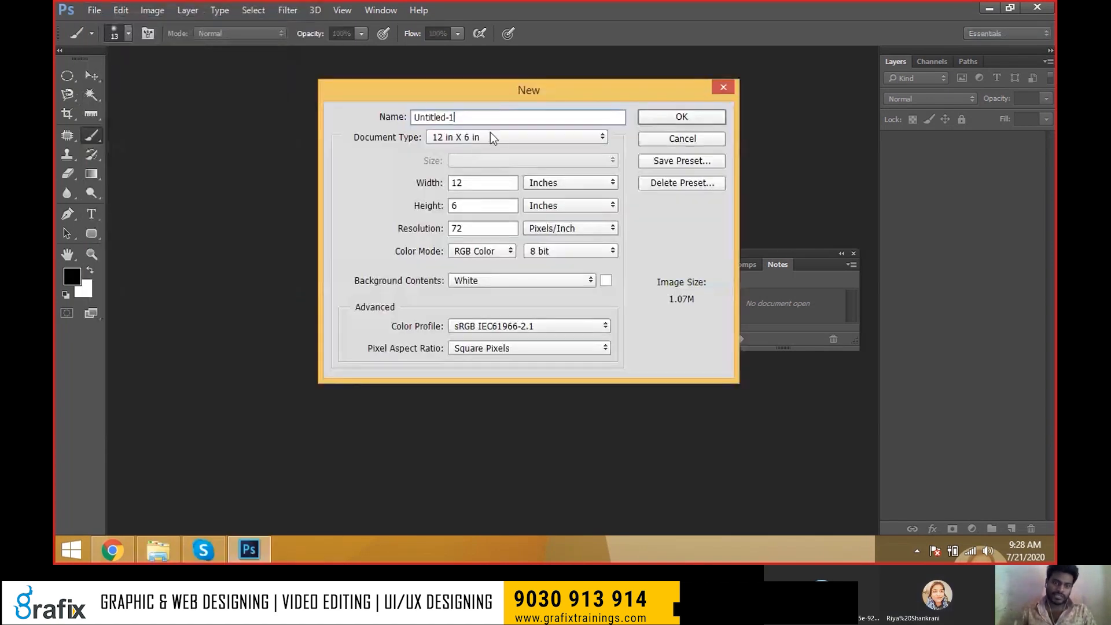
{"action": "scroll", "coordinate": [491, 133], "scroll_direction": "up", "scroll_amount": 2}
{"action": "left_click", "coordinate": [487, 158]}
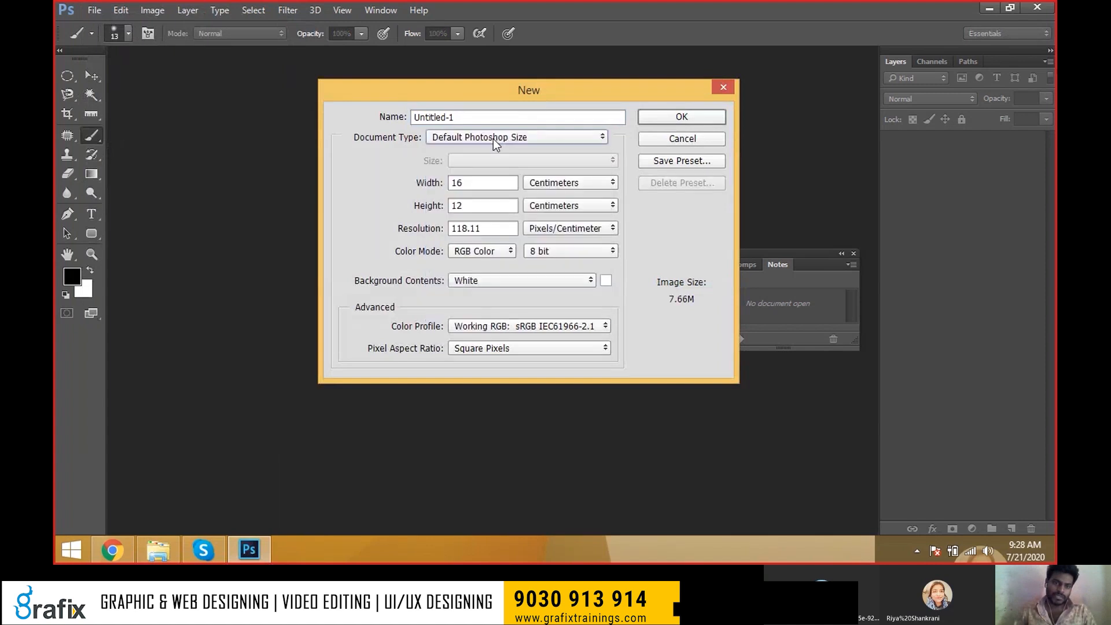
{"action": "left_click", "coordinate": [492, 139]}
{"action": "left_click", "coordinate": [495, 178]}
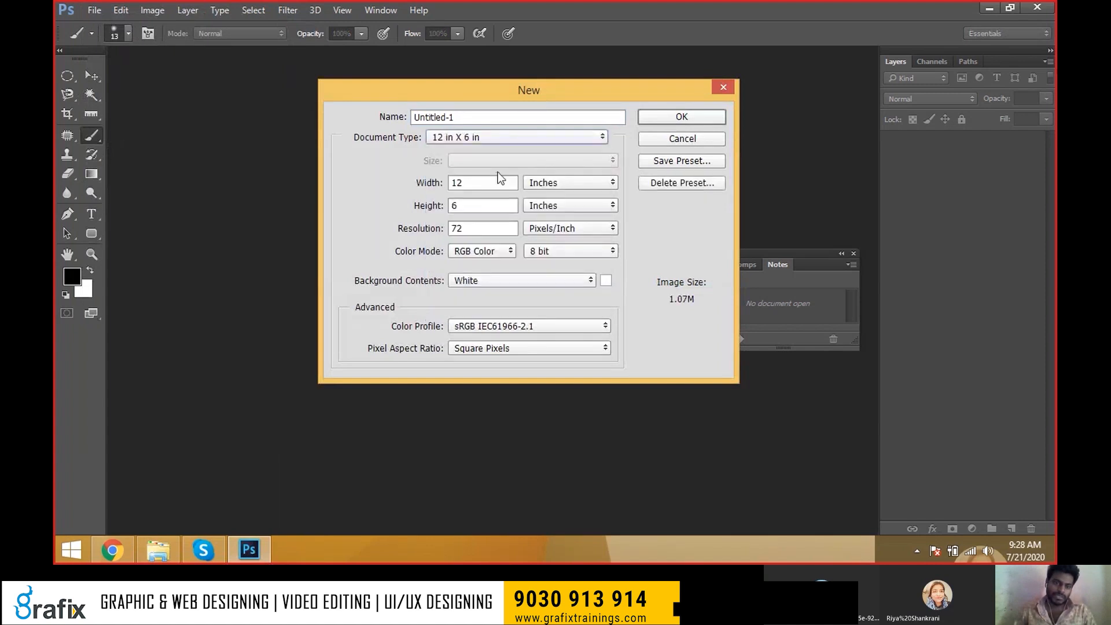
{"action": "left_click", "coordinate": [501, 134]}
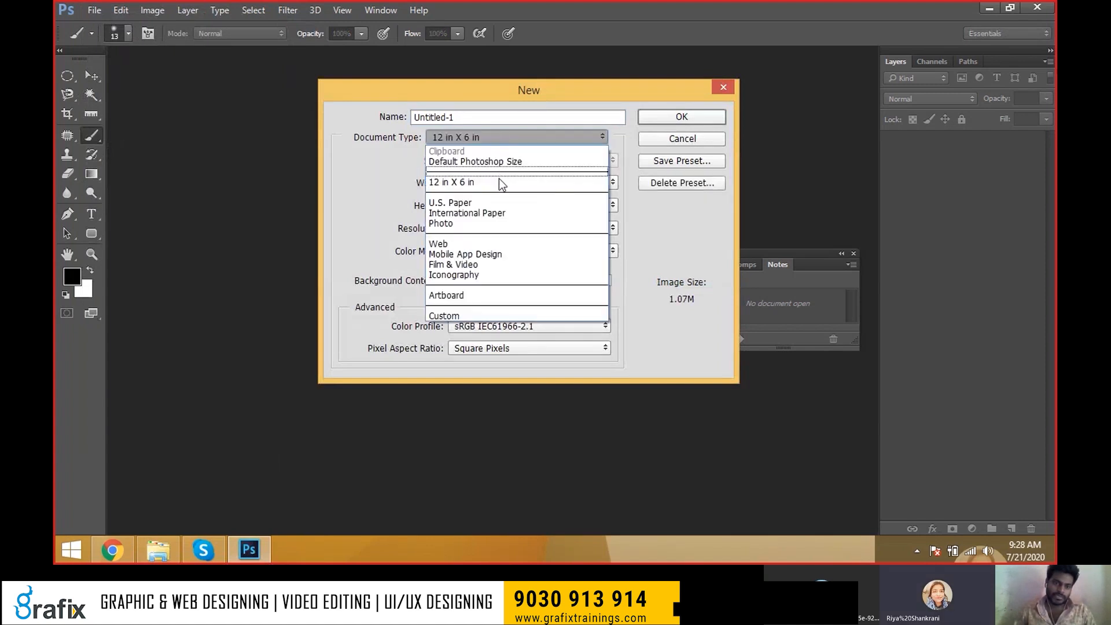
{"action": "left_click", "coordinate": [499, 178]}
{"action": "left_click", "coordinate": [498, 137]}
{"action": "scroll", "coordinate": [498, 156], "scroll_direction": "up", "scroll_amount": 2}
{"action": "left_click", "coordinate": [499, 161]}
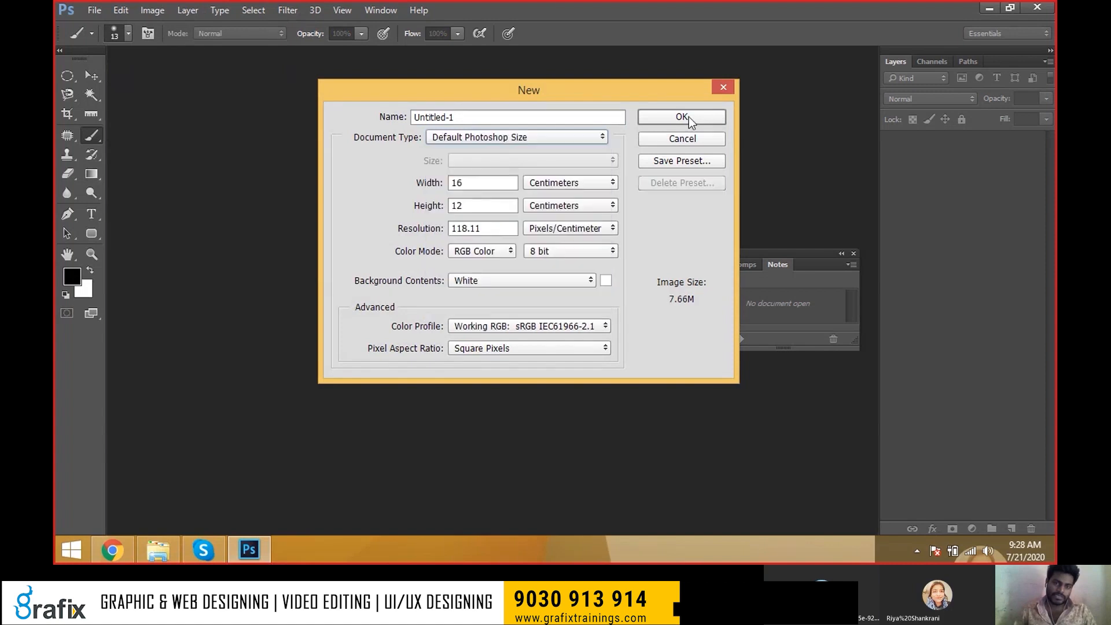
Set the resolution to 72 pixels/inch and create the 16 × 12 cm document.
{"action": "left_click", "coordinate": [613, 228]}
{"action": "left_click", "coordinate": [602, 242]}
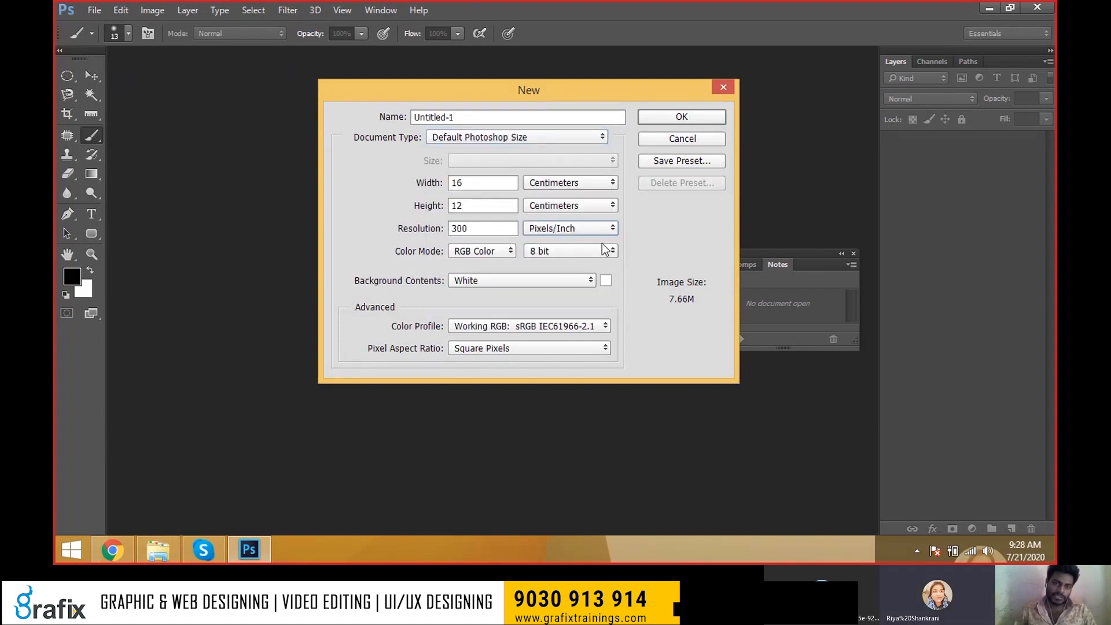
{"action": "left_click_drag", "start_coordinate": [486, 228], "coordinate": [360, 217]}
{"action": "key", "text": "Down"}
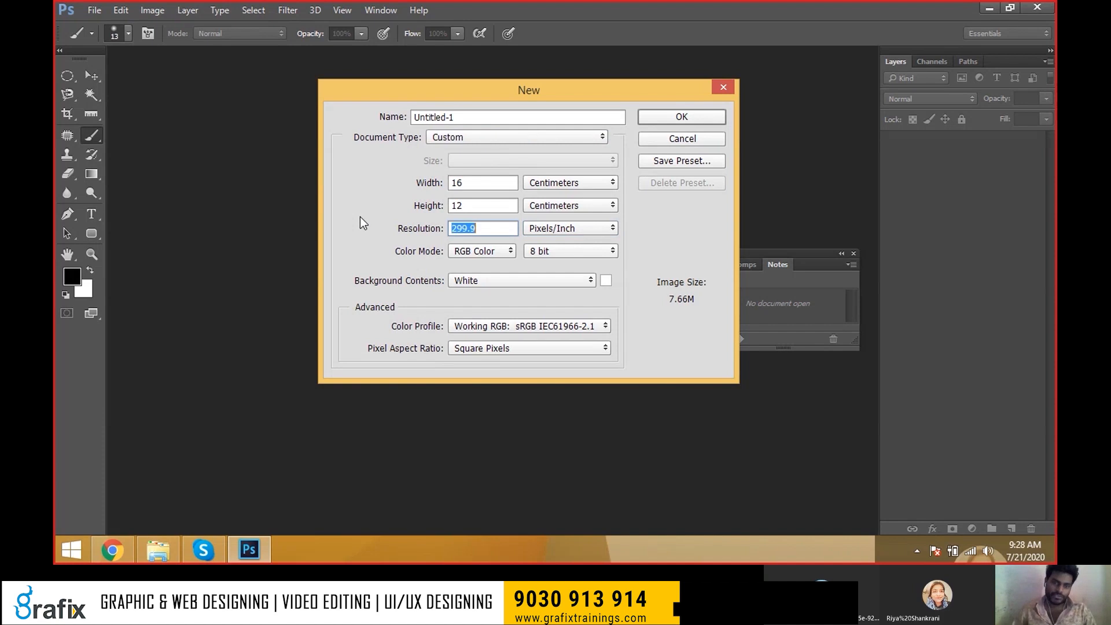
{"action": "left_click", "coordinate": [543, 228]}
{"action": "left_click", "coordinate": [539, 241]}
{"action": "left_click_drag", "start_coordinate": [487, 230], "coordinate": [234, 230]}
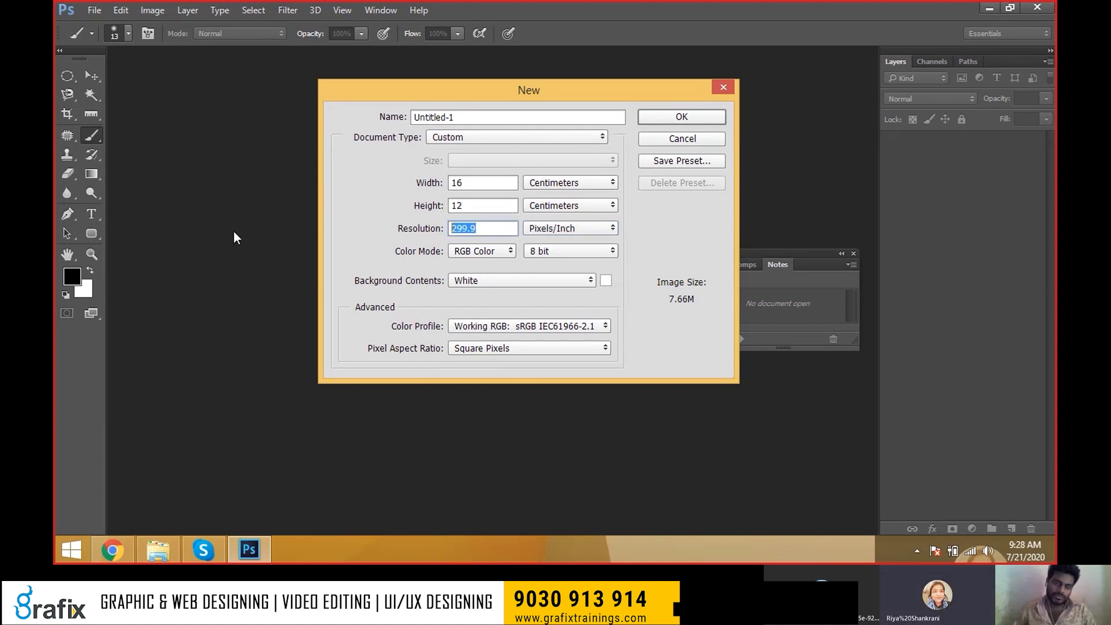
{"action": "type", "text": "72"}
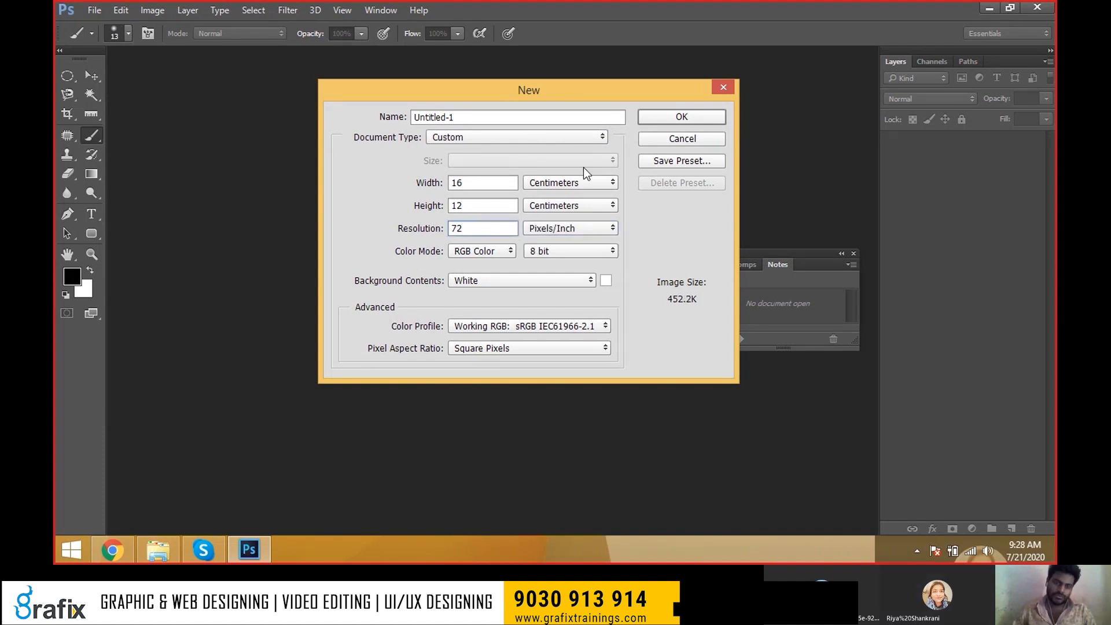
{"action": "left_click", "coordinate": [688, 123]}
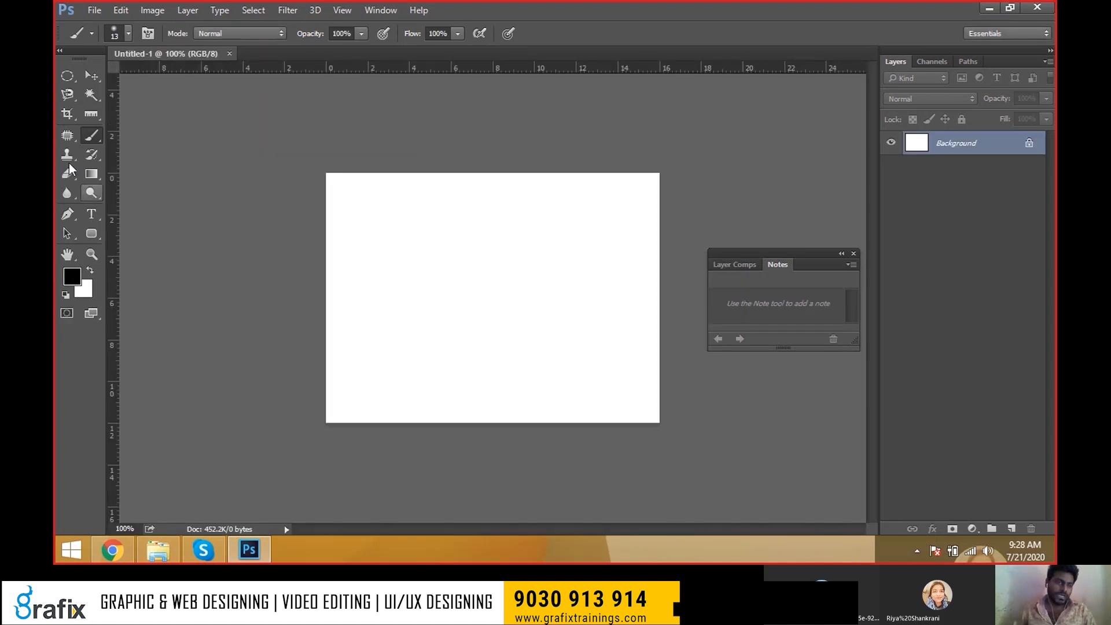
Raise the brush size to 250 with ], and note 'Increase and Decrease the Brush Size' in Notepad.
{"action": "right_click", "coordinate": [91, 139]}
{"action": "left_click", "coordinate": [112, 137]}
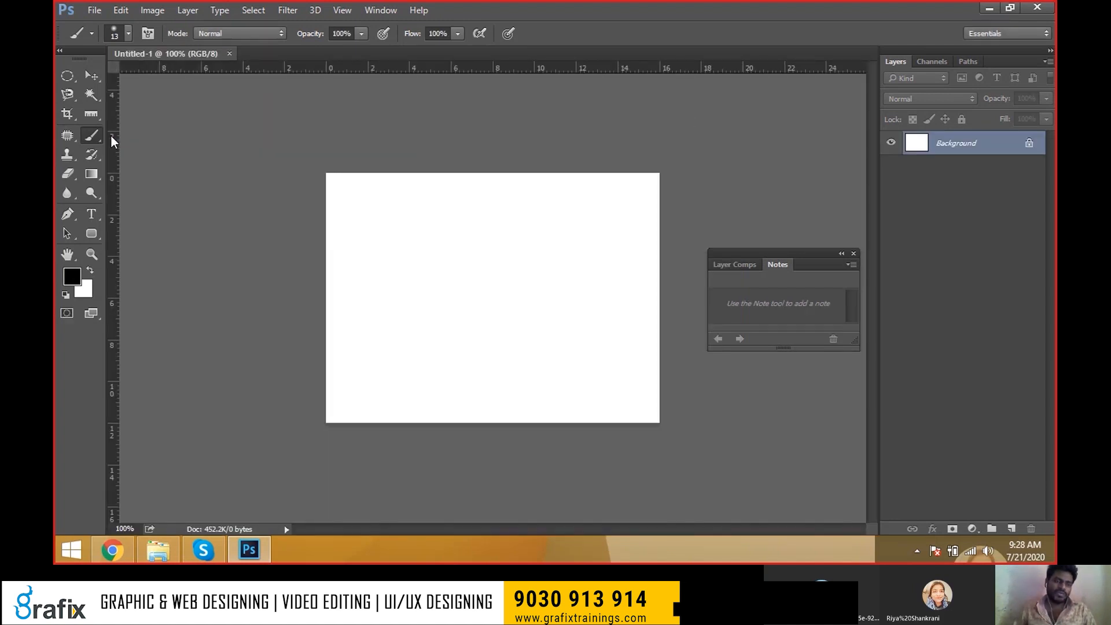
{"action": "key", "text": "bracketright"}
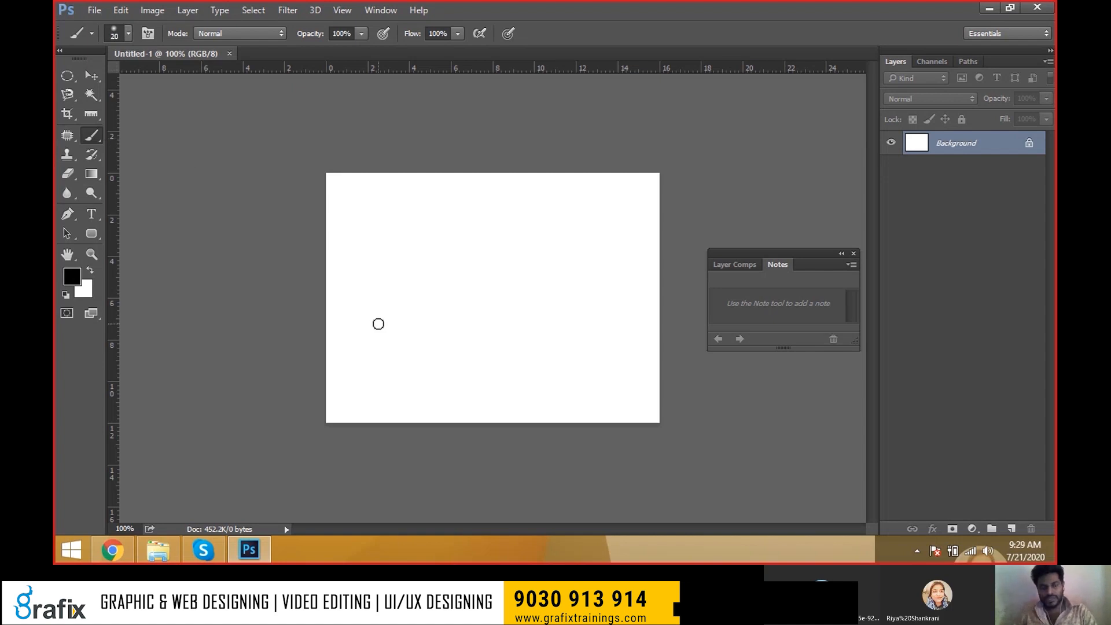
{"action": "key", "text": "bracketright"}
{"action": "key", "text": "bracketright"}
{"action": "key", "text": "bracketright"}
{"action": "key", "text": "bracketright"}
{"action": "key", "text": "bracketright"}
{"action": "key", "text": "bracketright"}
{"action": "key", "text": "bracketright"}
{"action": "key", "text": "bracketright"}
{"action": "key", "text": "bracketright"}
{"action": "key", "text": "bracketright"}
{"action": "key", "text": "bracketright"}
{"action": "key", "text": "bracketright"}
{"action": "key", "text": "bracketright"}
{"action": "key", "text": "bracketright"}
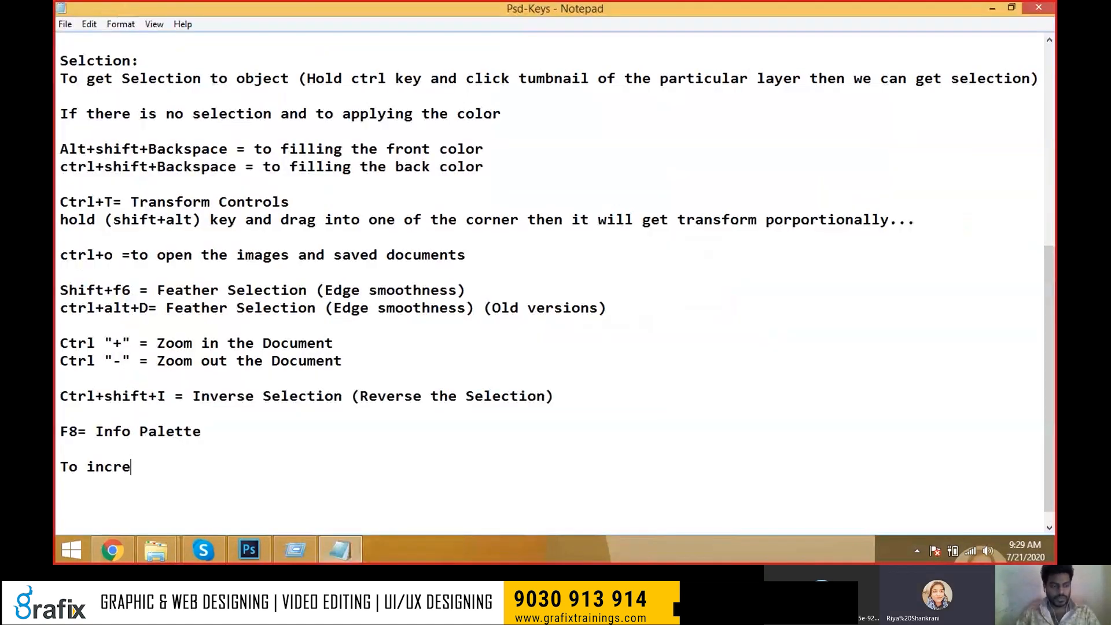
{"action": "type", "text": "ase and Decrease th"}
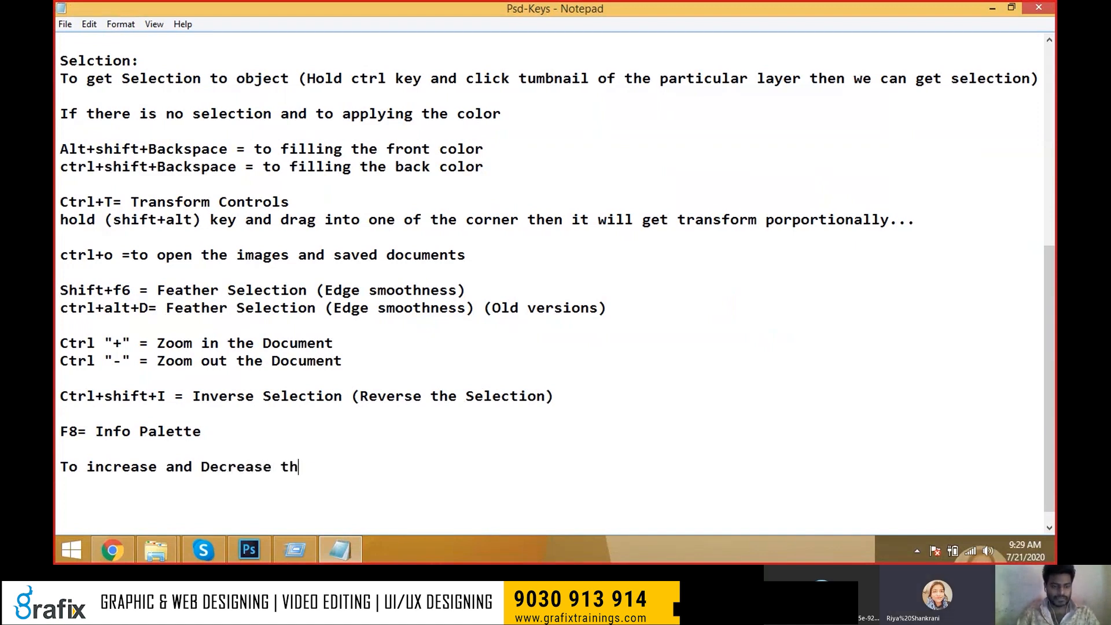
{"action": "type", "text": "e Brush Size "}
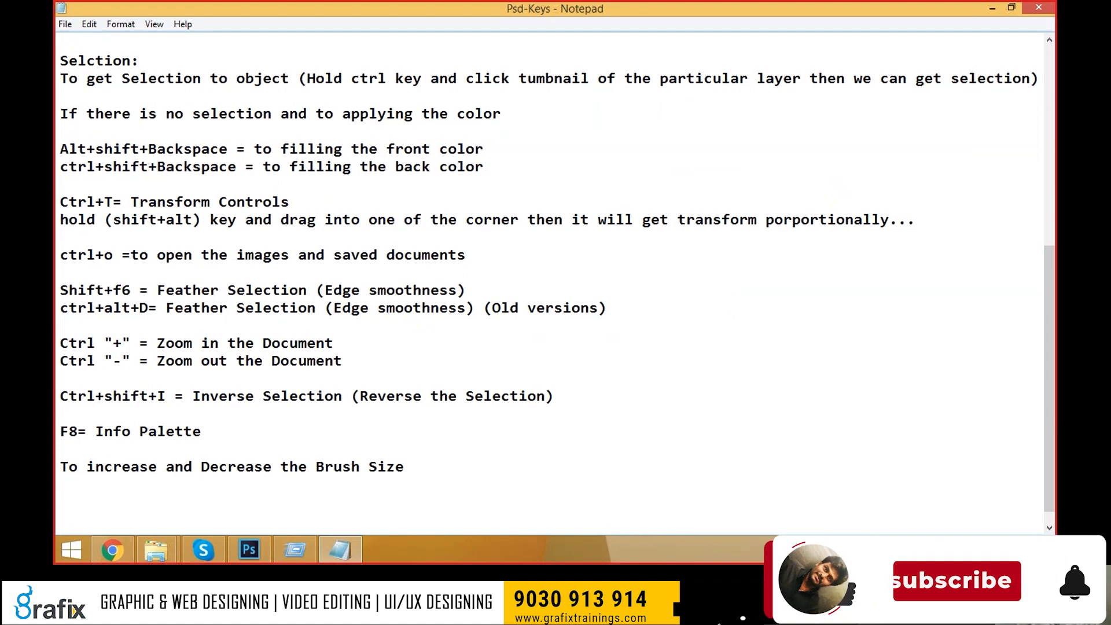
{"action": "type", "text": "{}"}
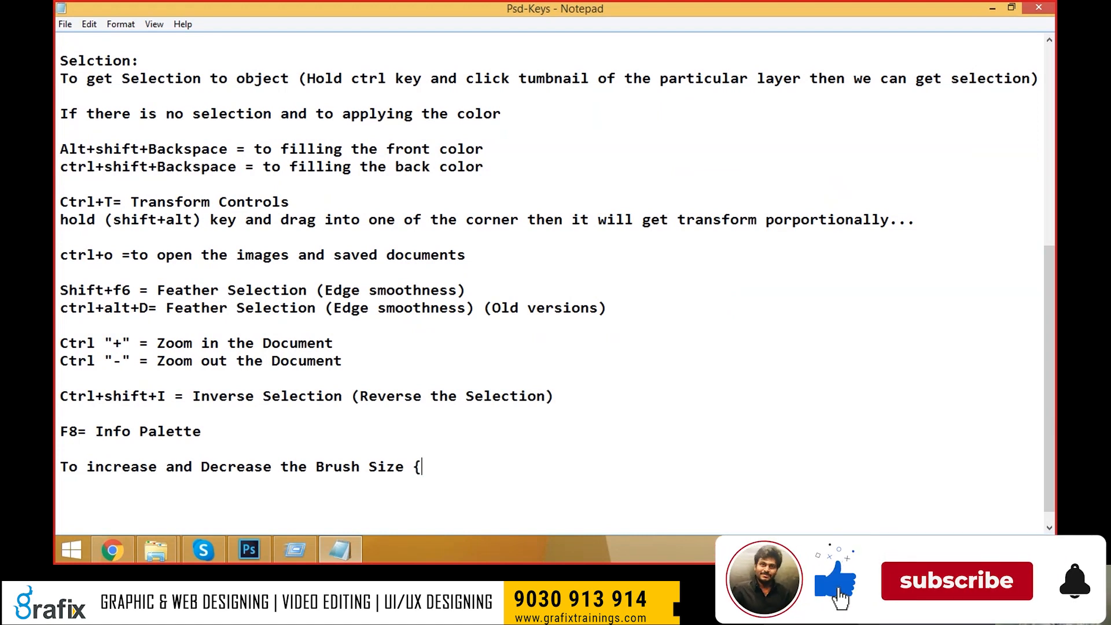
Add the line '{ is for Decreasing' under the brush size heading in Notepad.
{"action": "left_click", "coordinate": [387, 446]}
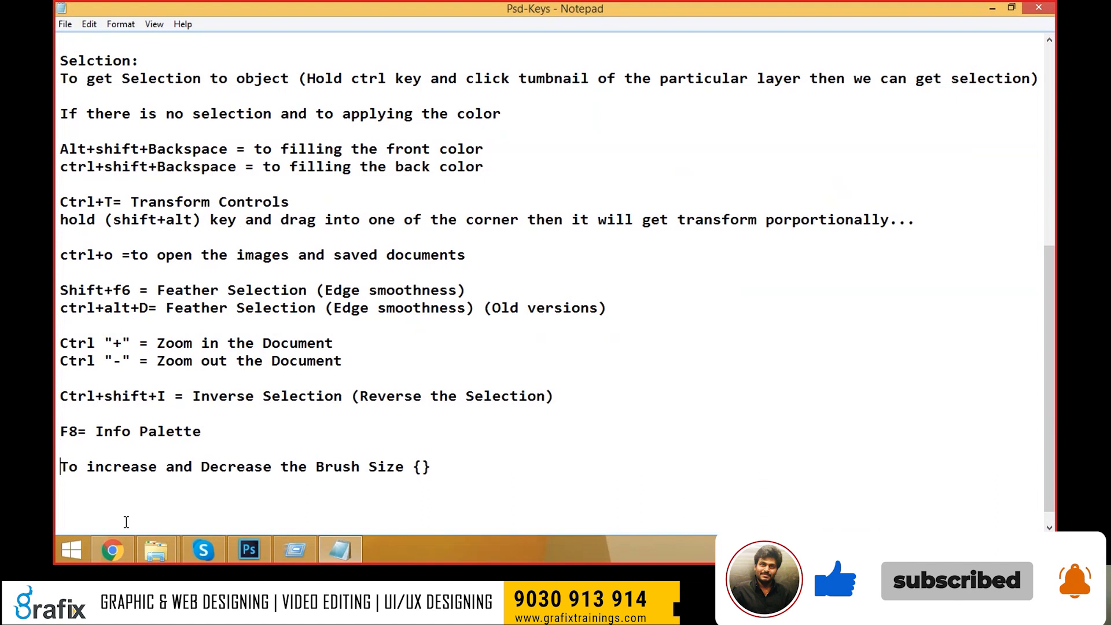
{"action": "key", "text": "Return"}
{"action": "key", "text": "Return"}
{"action": "key", "text": "Return"}
{"action": "key", "text": "Return"}
{"action": "key", "text": "Return"}
{"action": "key", "text": "Return"}
{"action": "key", "text": "Return"}
{"action": "key", "text": "Return"}
{"action": "key", "text": "Return"}
{"action": "key", "text": "Return"}
{"action": "key", "text": "Return"}
{"action": "key", "text": "Return"}
{"action": "key", "text": "Return"}
{"action": "key", "text": "Return"}
{"action": "key", "text": "Return"}
{"action": "key", "text": "Return"}
{"action": "key", "text": "Return"}
{"action": "key", "text": "Return"}
{"action": "key", "text": "Return"}
{"action": "key", "text": "Return"}
{"action": "scroll", "coordinate": [206, 391], "scroll_direction": "down", "scroll_amount": 1}
{"action": "left_click", "coordinate": [493, 454]}
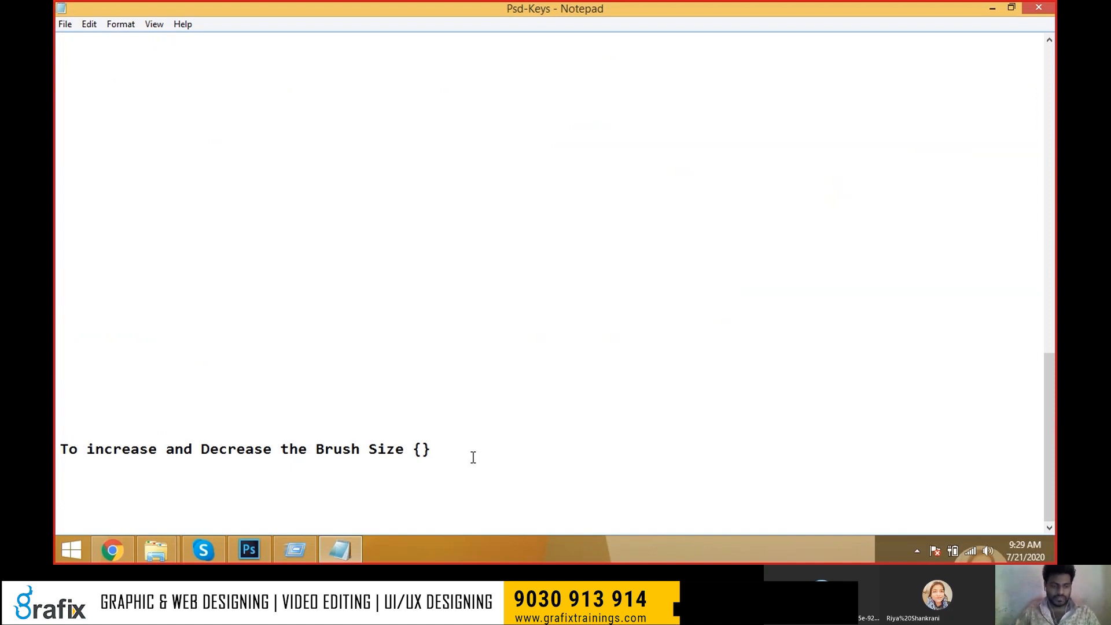
{"action": "left_click", "coordinate": [472, 457]}
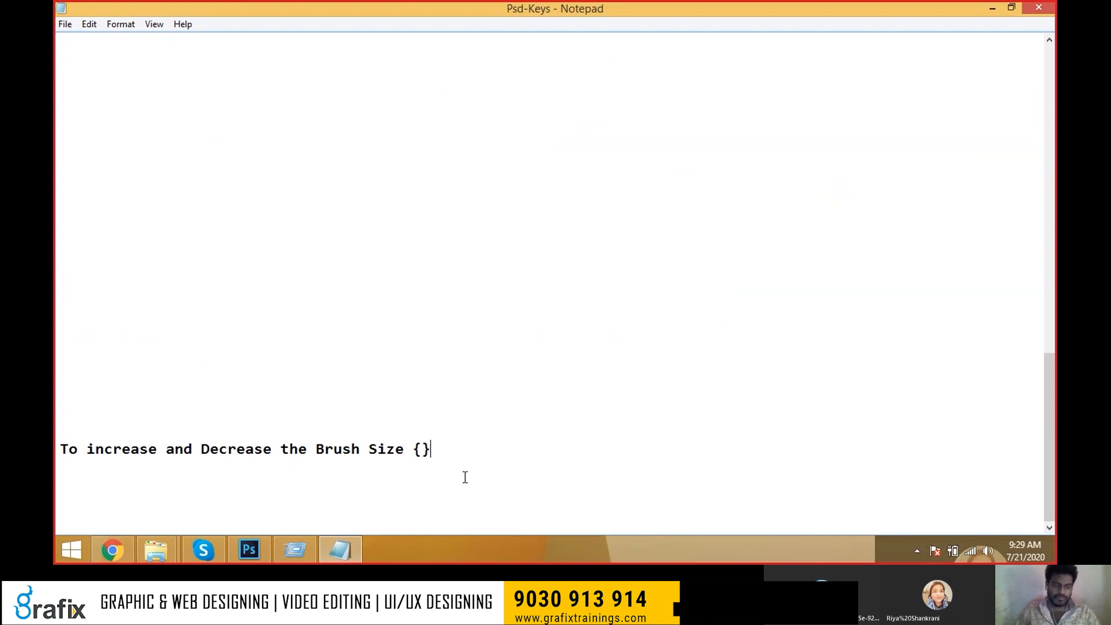
{"action": "key", "text": "Return"}
{"action": "type", "text": "{"}
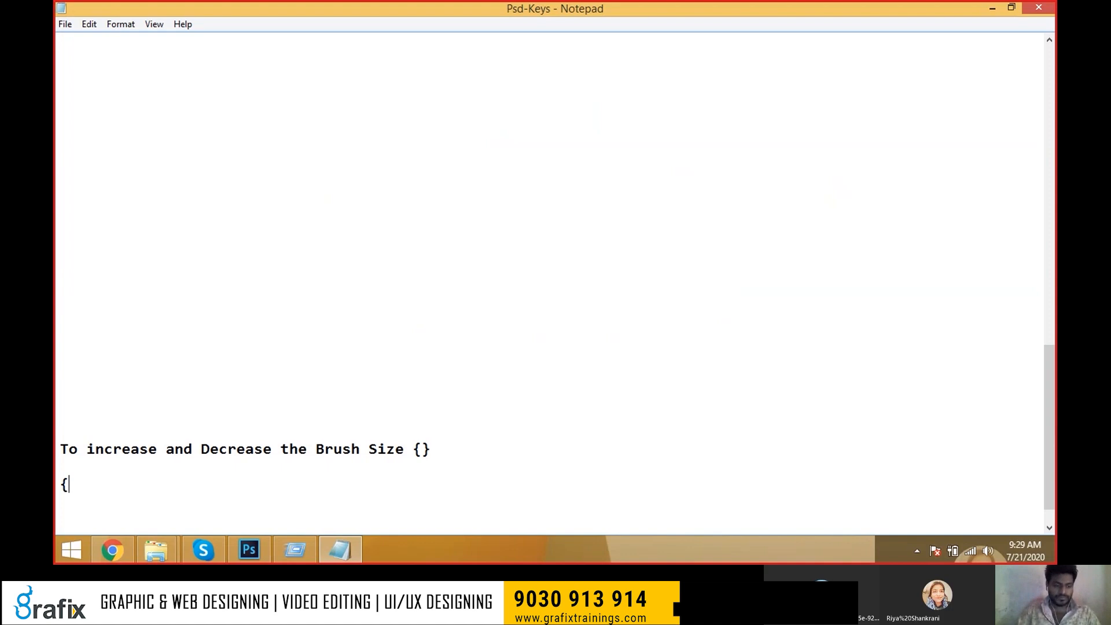
{"action": "type", "text": " is for D"}
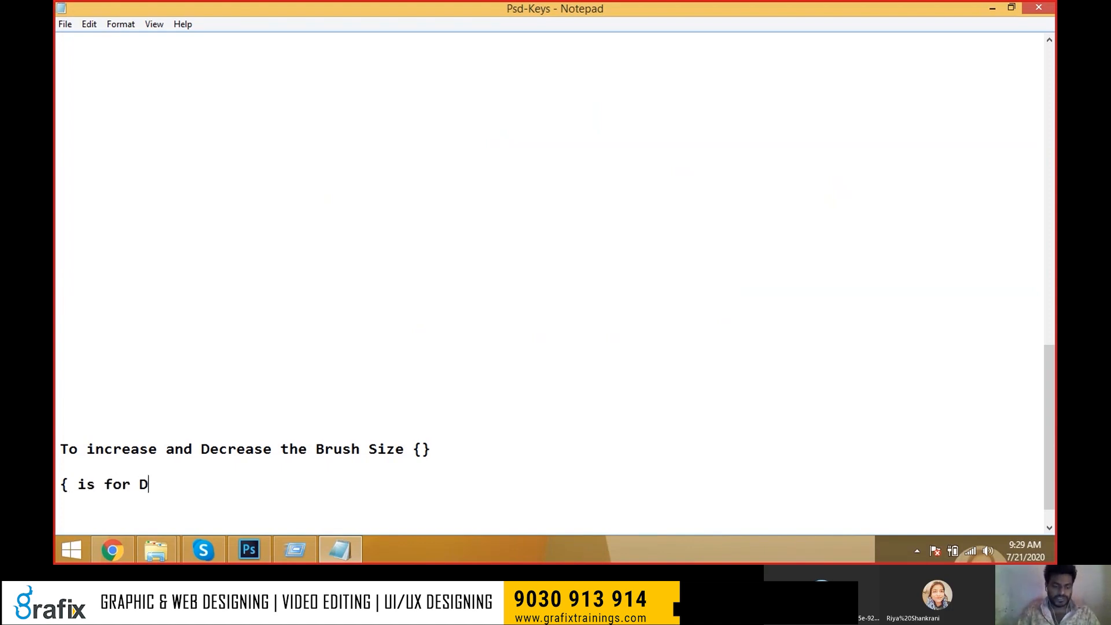
{"action": "type", "text": "ecreasing"}
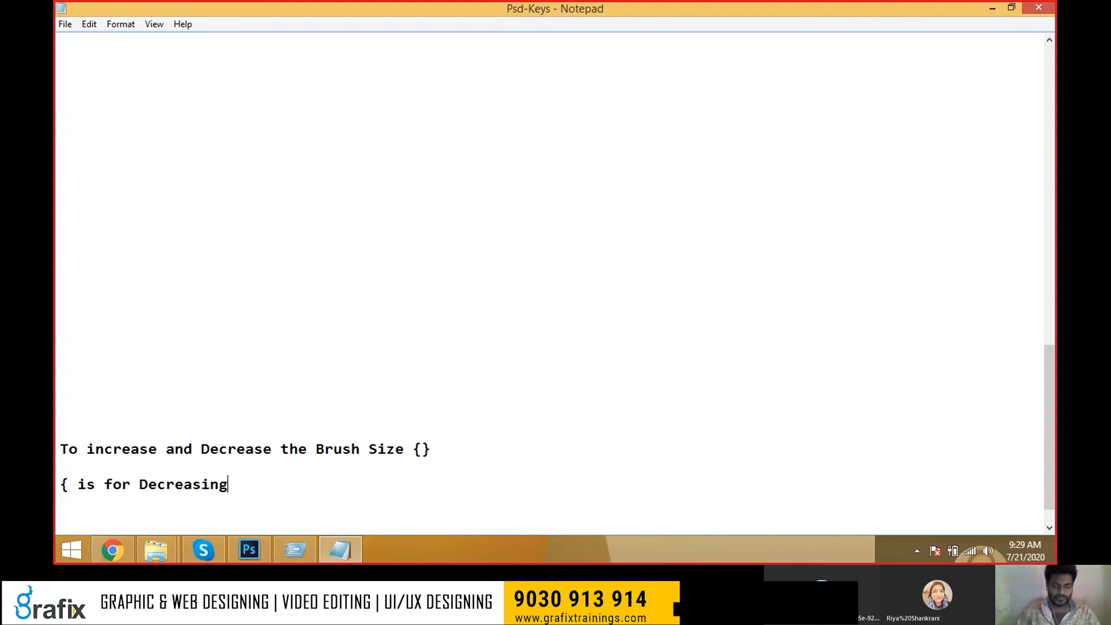
Duplicate that line and change the copy to '} is for Increasing the brush size'.
{"action": "key", "text": "shift+Home"}
{"action": "key", "text": "ctrl+c"}
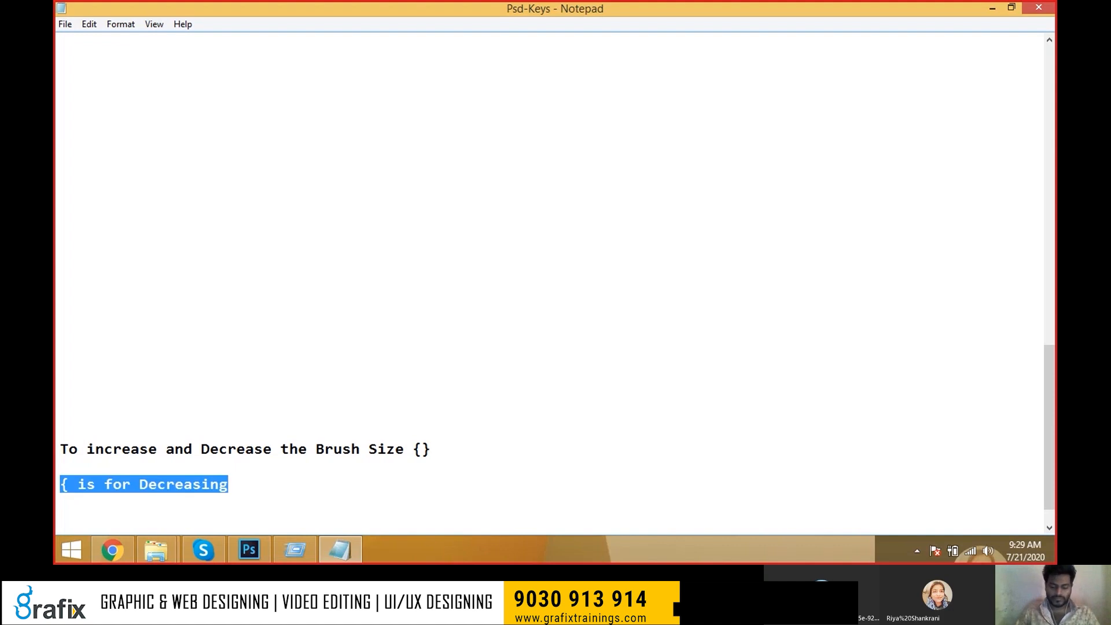
{"action": "key", "text": "Right"}
{"action": "key", "text": "Return"}
{"action": "key", "text": "BackSpace"}
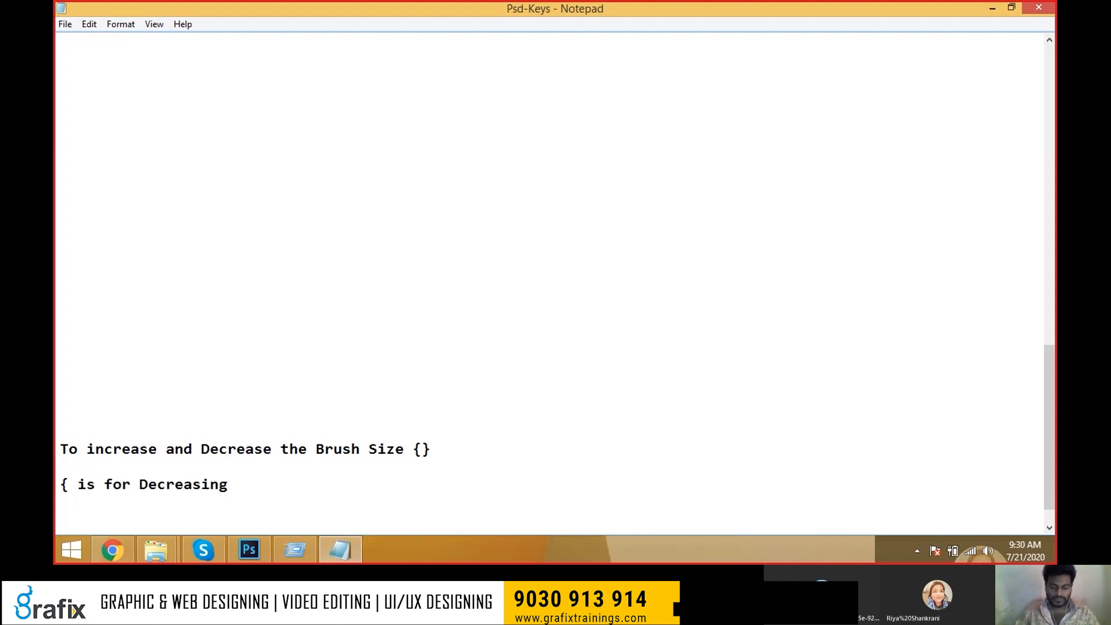
{"action": "key", "text": "End"}
{"action": "key", "text": "Return"}
{"action": "key", "text": "ctrl+v"}
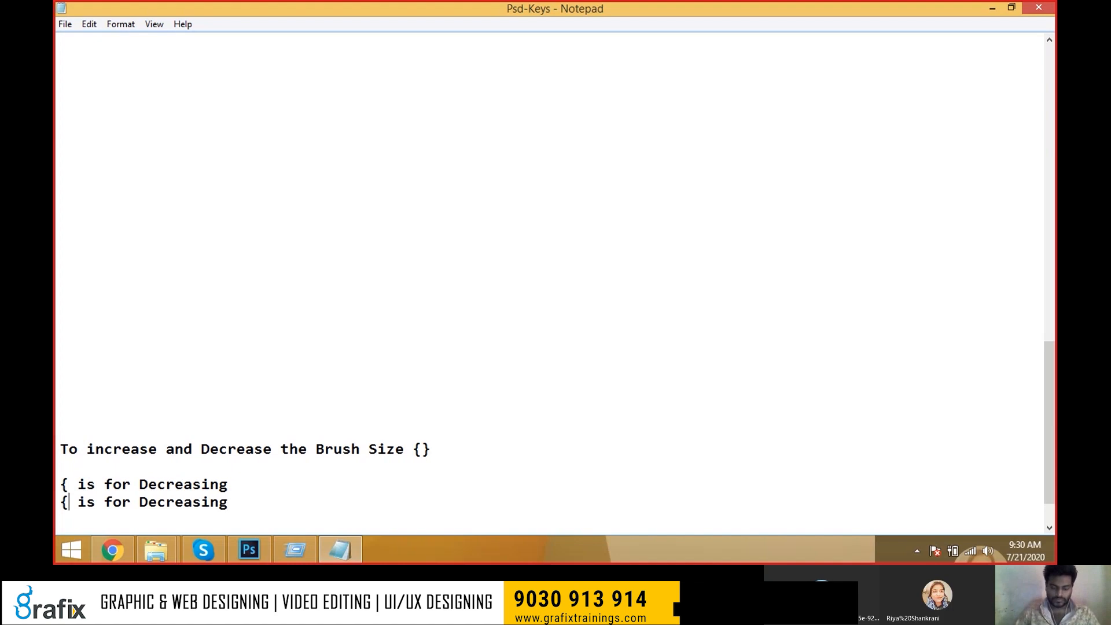
{"action": "key", "text": "BackSpace"}
{"action": "key", "text": "Delete"}
{"action": "type", "text": "}"}
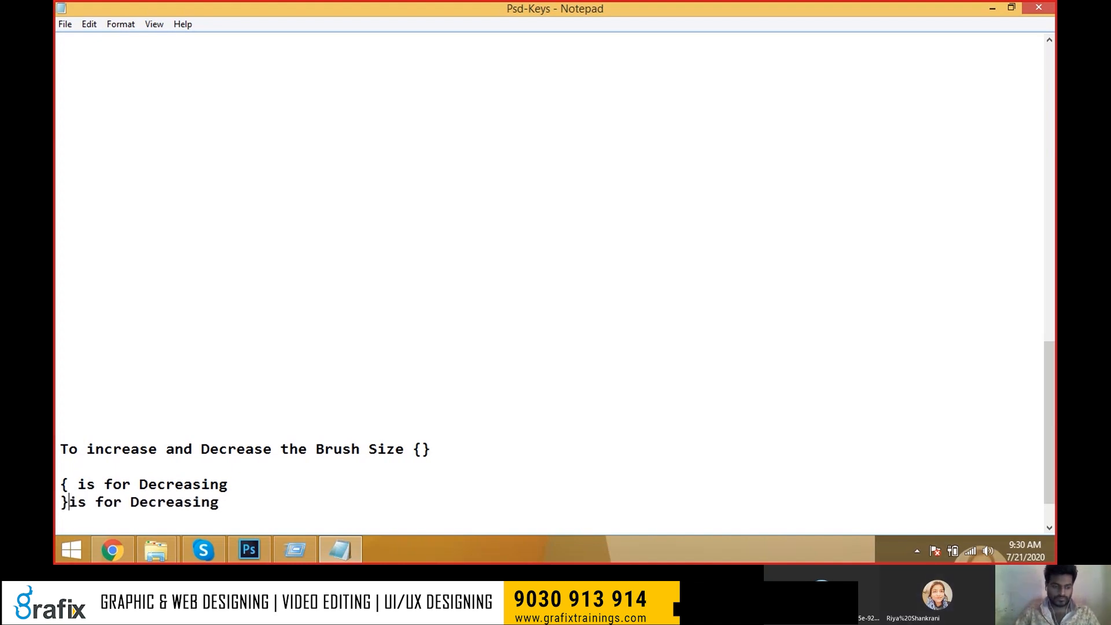
{"action": "double_click", "coordinate": [196, 501]}
{"action": "type", "text": "Increasei"}
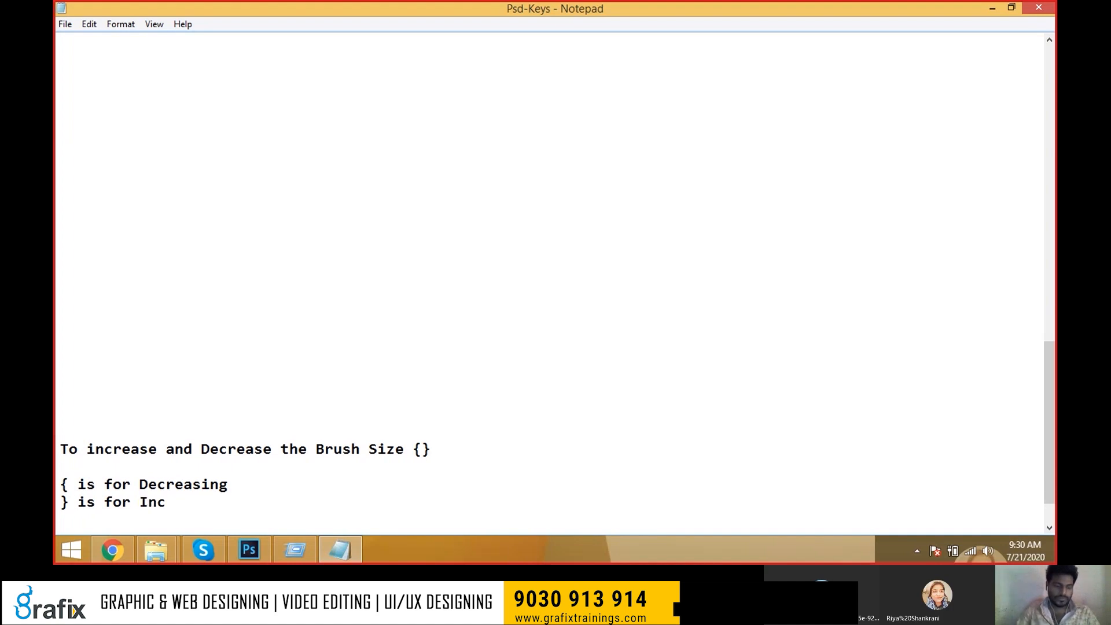
{"action": "key", "text": "BackSpace"}
{"action": "key", "text": "BackSpace"}
{"action": "type", "text": "ing "}
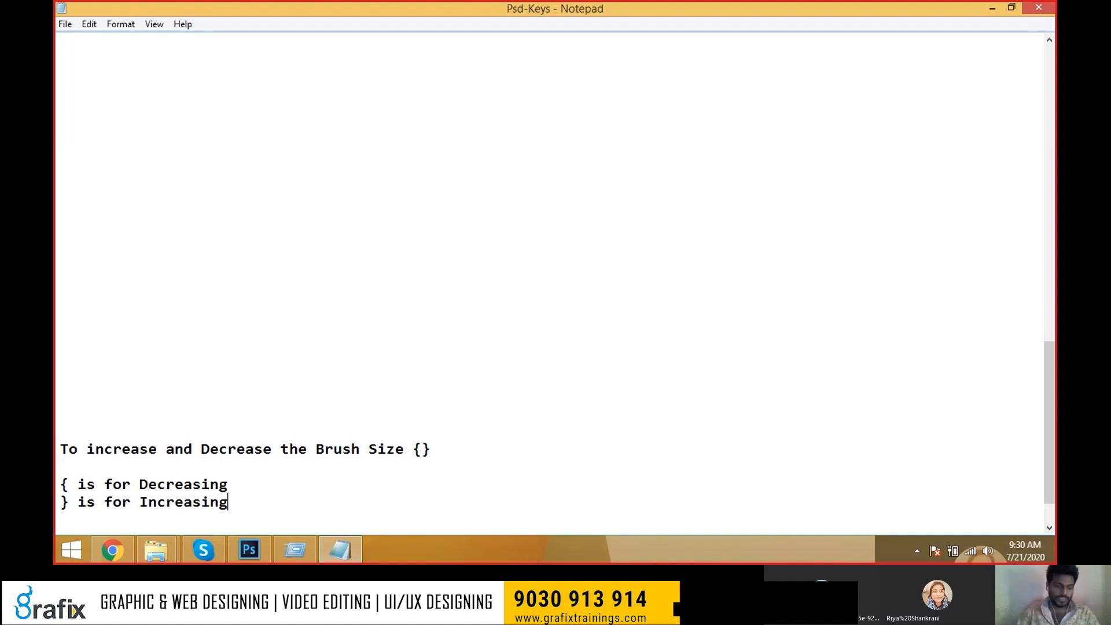
{"action": "type", "text": "the b"}
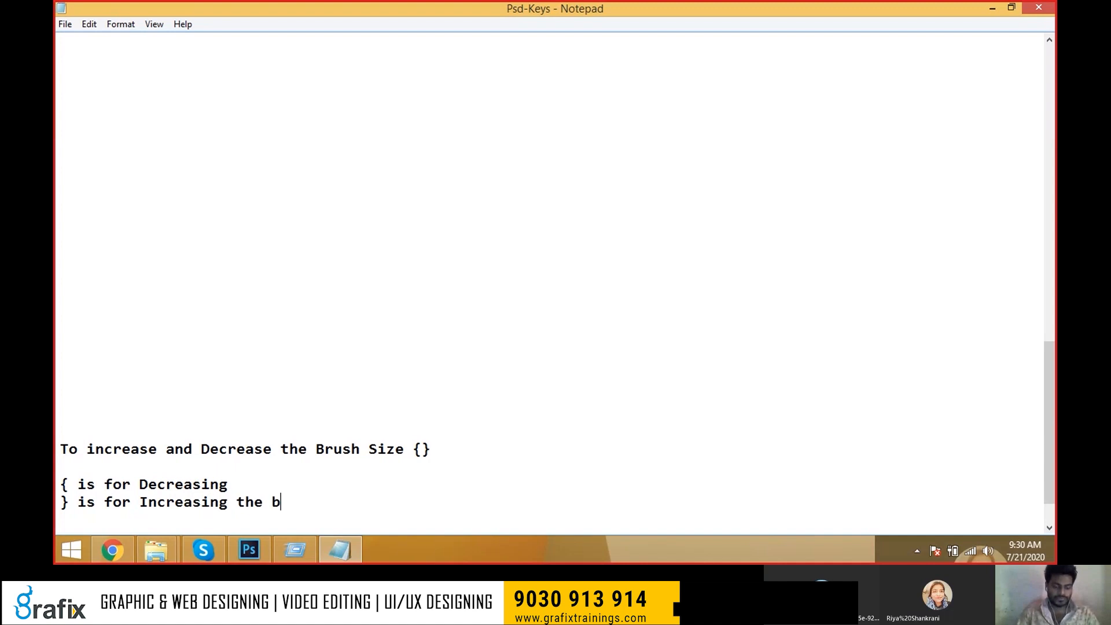
{"action": "type", "text": "rush size"}
Finish the first note line with 'the brush size' and return to Photoshop.
{"action": "key", "text": "Up"}
{"action": "type", "text": "the brush size"}
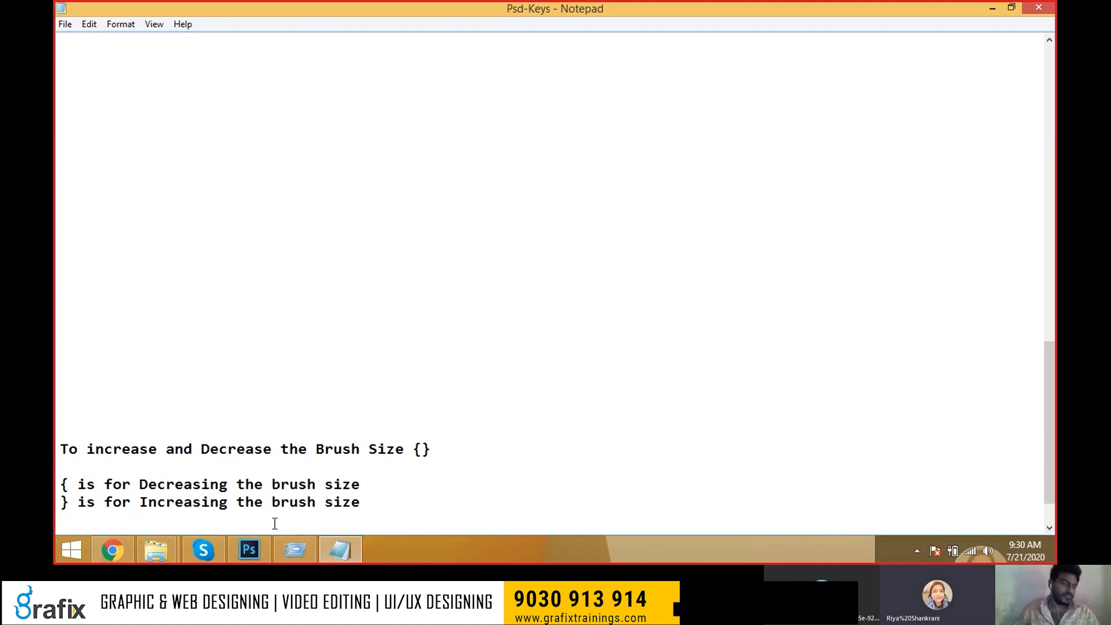
{"action": "scroll", "coordinate": [462, 282], "scroll_direction": "down", "scroll_amount": 1}
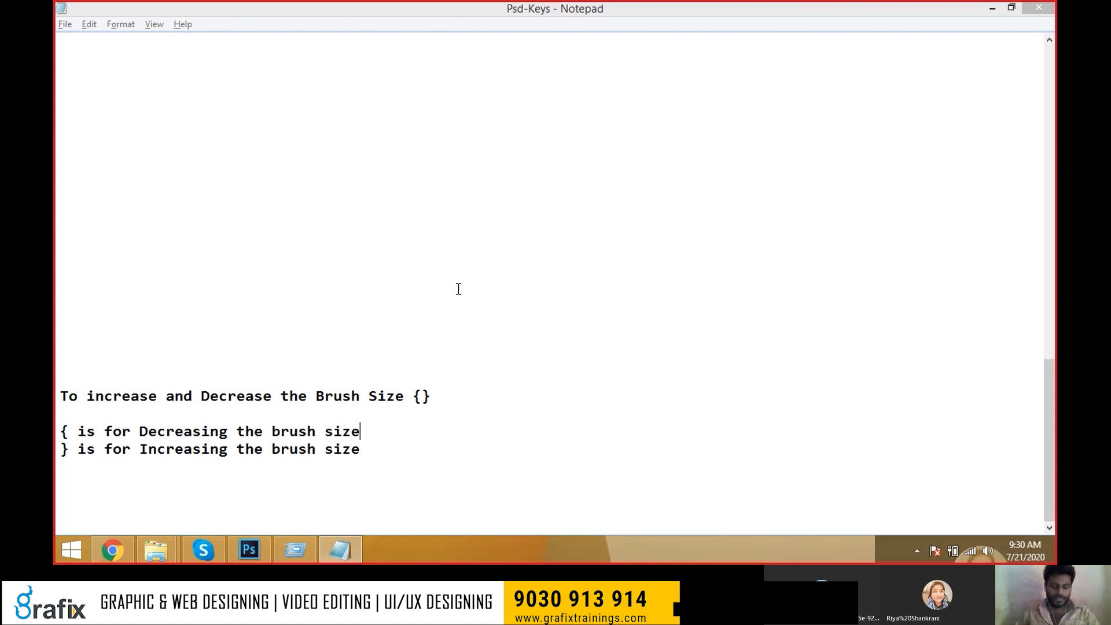
{"action": "key", "text": "alt+Tab"}
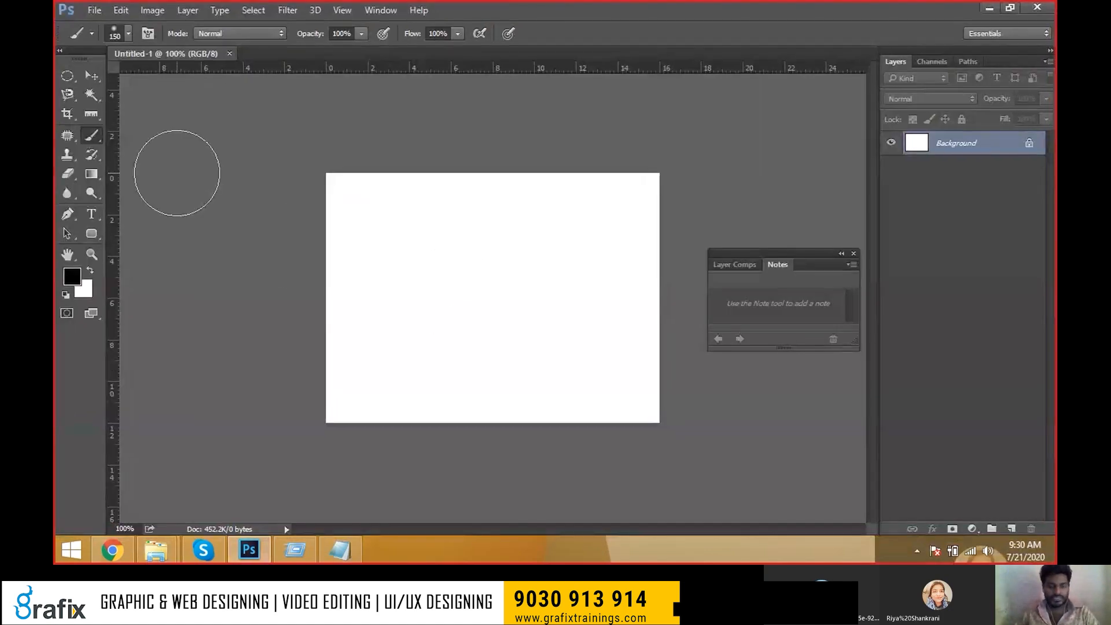
Choose the hard round brush and paint a thick black diagonal stroke at upper left.
{"action": "key", "text": "bracketleft"}
{"action": "key", "text": "bracketleft"}
{"action": "key", "text": "bracketleft"}
{"action": "key", "text": "bracketleft"}
{"action": "key", "text": "bracketleft"}
{"action": "key", "text": "bracketleft"}
{"action": "key", "text": "bracketleft"}
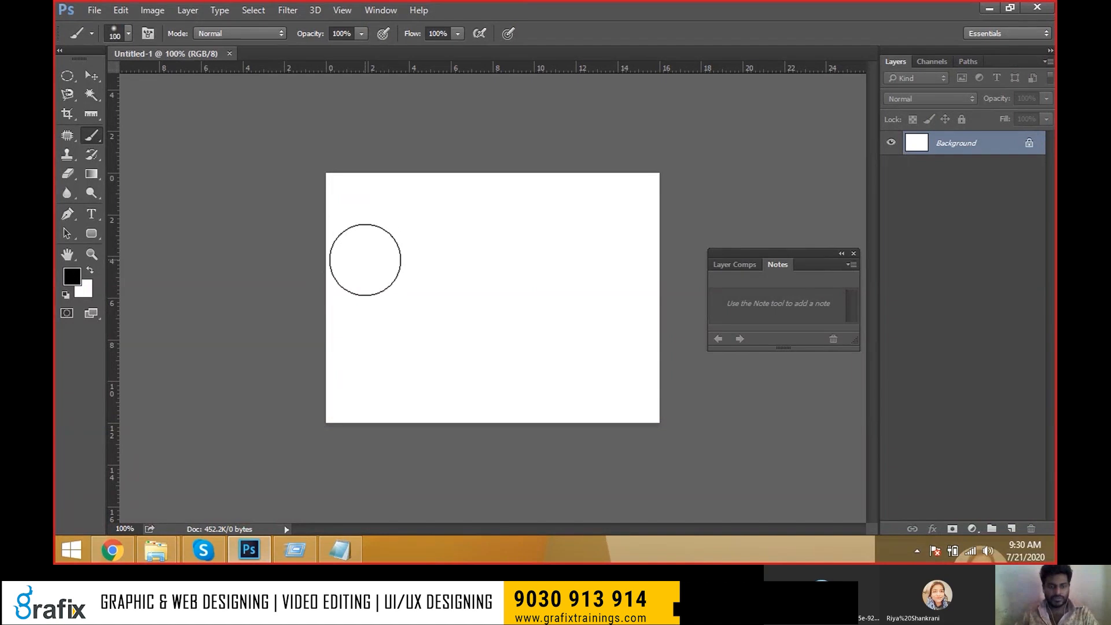
{"action": "key", "text": "bracketright"}
{"action": "key", "text": "bracketright"}
{"action": "key", "text": "bracketright"}
{"action": "key", "text": "bracketright"}
{"action": "key", "text": "bracketright"}
{"action": "key", "text": "bracketright"}
{"action": "key", "text": "bracketright"}
{"action": "key", "text": "bracketright"}
{"action": "key", "text": "bracketright"}
{"action": "key", "text": "bracketright"}
{"action": "key", "text": "bracketright"}
{"action": "key", "text": "bracketright"}
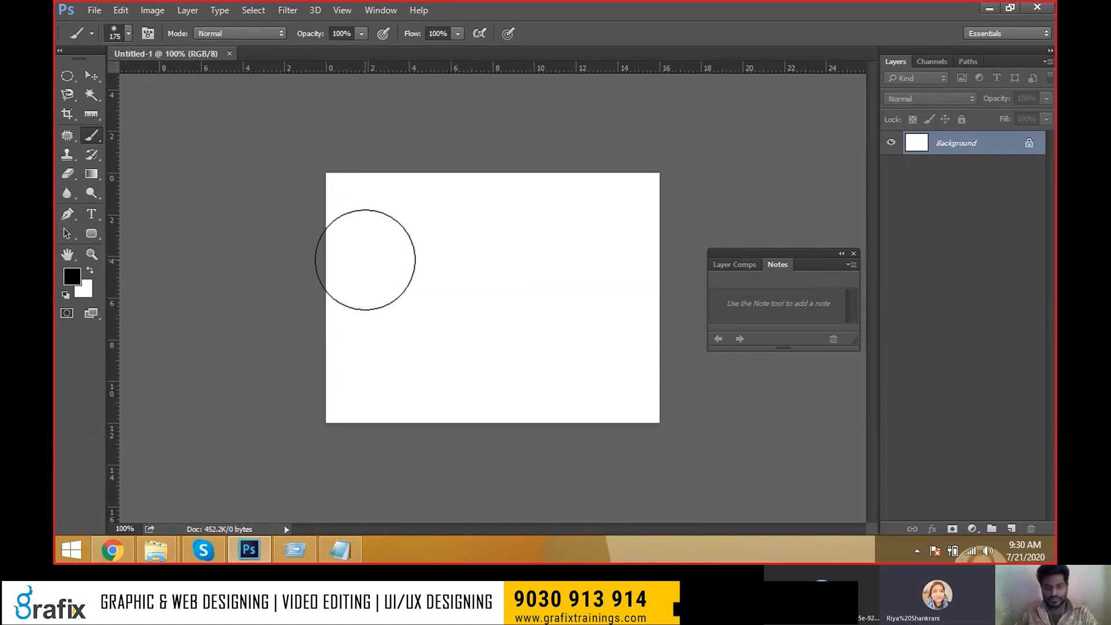
{"action": "key", "text": "bracketleft"}
{"action": "key", "text": "bracketleft"}
{"action": "key", "text": "bracketleft"}
{"action": "key", "text": "bracketleft"}
{"action": "key", "text": "bracketleft"}
{"action": "key", "text": "bracketleft"}
{"action": "key", "text": "bracketleft"}
{"action": "key", "text": "bracketleft"}
{"action": "key", "text": "bracketleft"}
{"action": "key", "text": "bracketleft"}
{"action": "key", "text": "bracketleft"}
{"action": "key", "text": "bracketleft"}
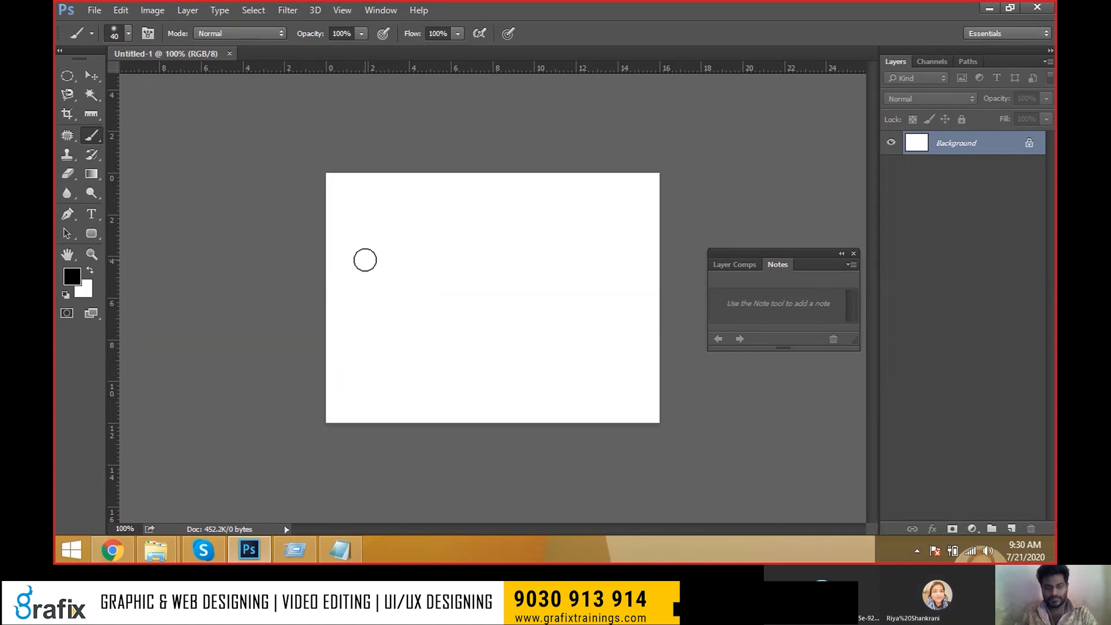
{"action": "key", "text": "bracketright"}
{"action": "key", "text": "bracketright"}
{"action": "key", "text": "bracketright"}
{"action": "key", "text": "bracketright"}
{"action": "key", "text": "bracketright"}
{"action": "key", "text": "bracketright"}
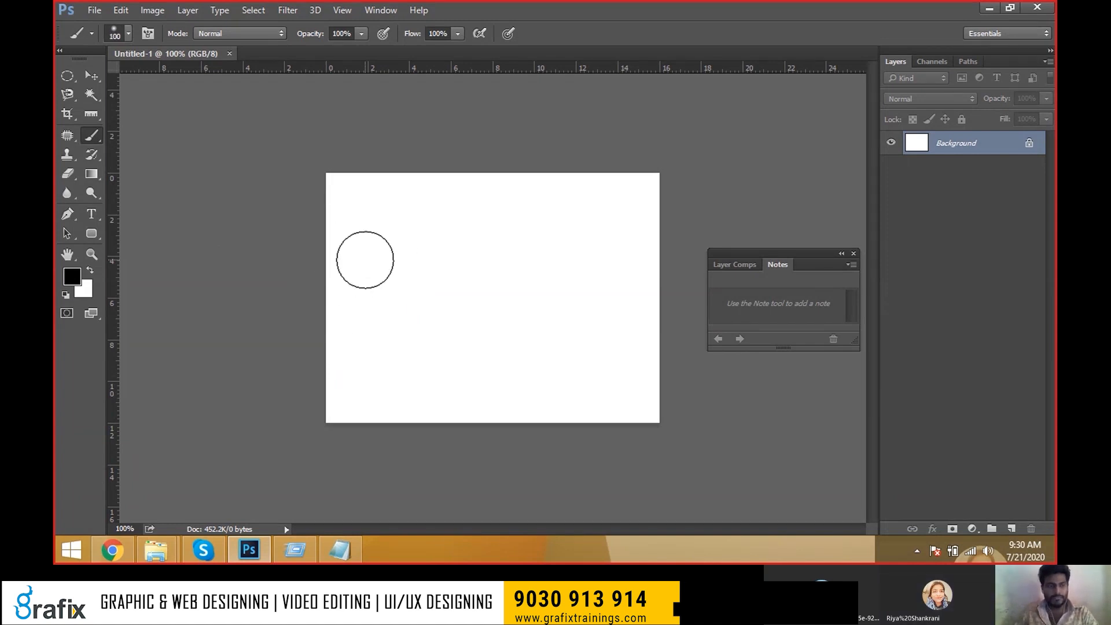
{"action": "right_click", "coordinate": [91, 136]}
{"action": "left_click", "coordinate": [177, 140]}
{"action": "left_click", "coordinate": [128, 33]}
{"action": "double_click", "coordinate": [110, 181]}
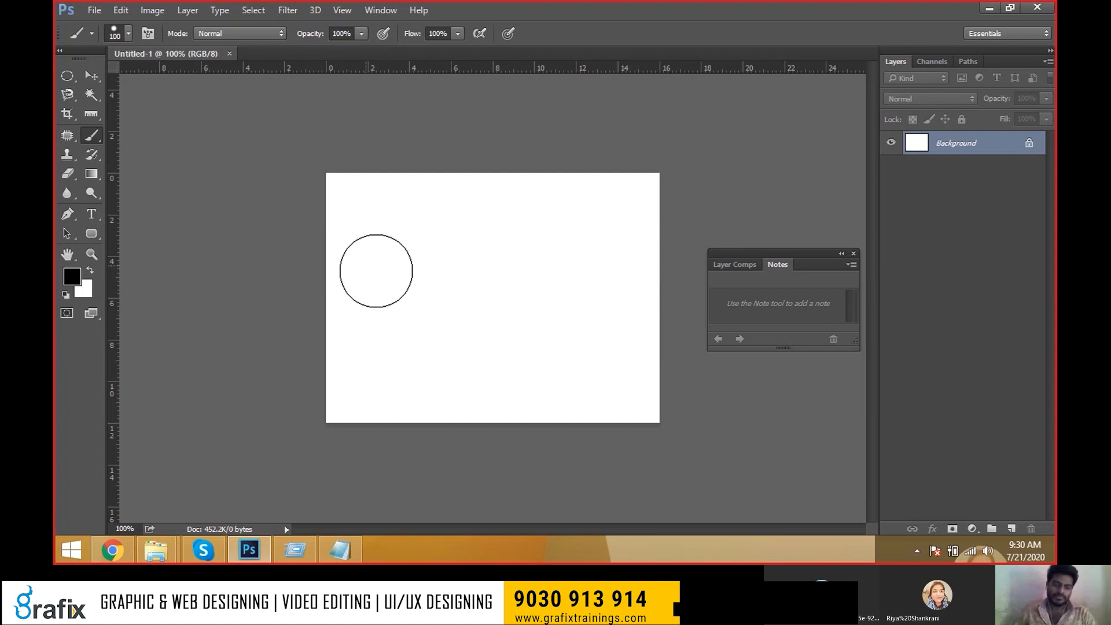
{"action": "key", "text": "bracketleft"}
{"action": "key", "text": "bracketleft"}
{"action": "key", "text": "bracketleft"}
{"action": "key", "text": "bracketleft"}
{"action": "key", "text": "bracketleft"}
{"action": "left_click_drag", "start_coordinate": [361, 294], "coordinate": [435, 227]}
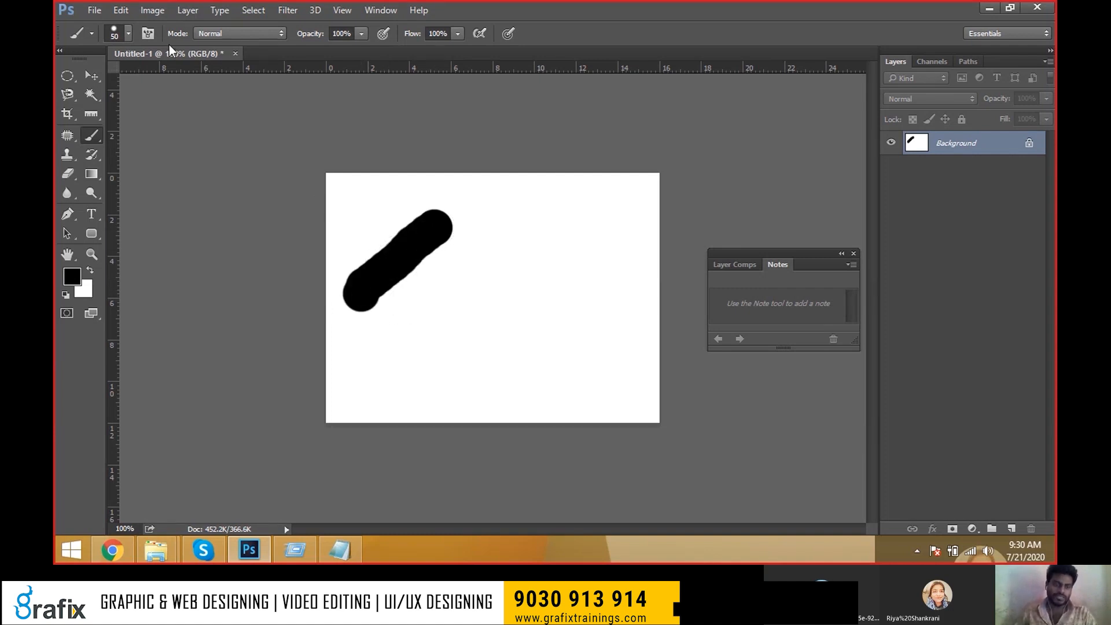
Shrink the brush to 30 px and paint a soft black curve across the canvas.
{"action": "left_click", "coordinate": [127, 33]}
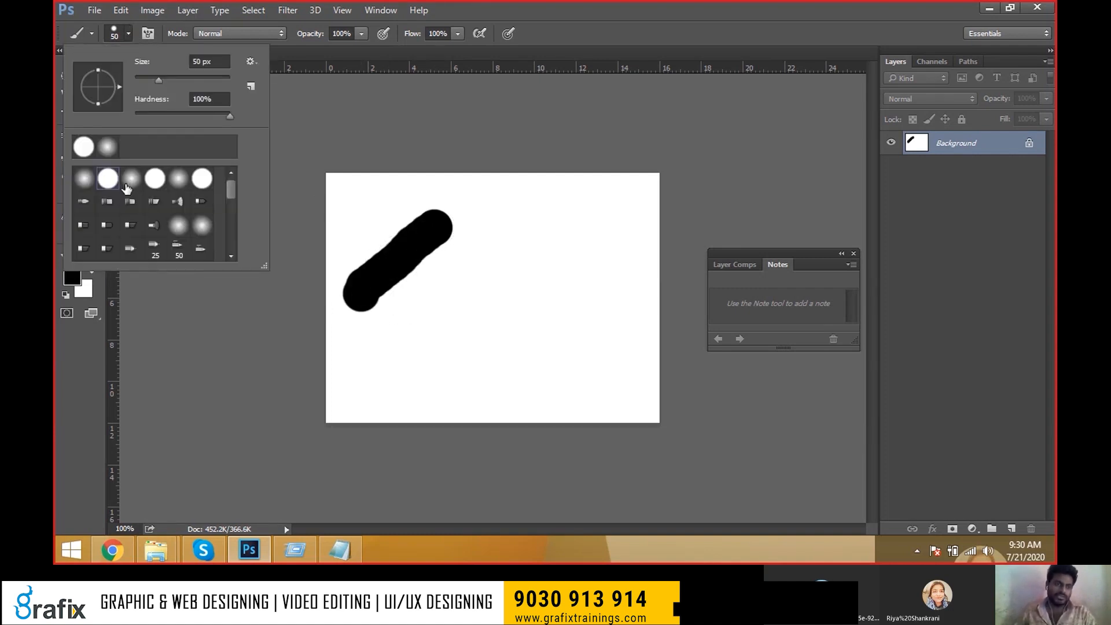
{"action": "key", "text": "Escape"}
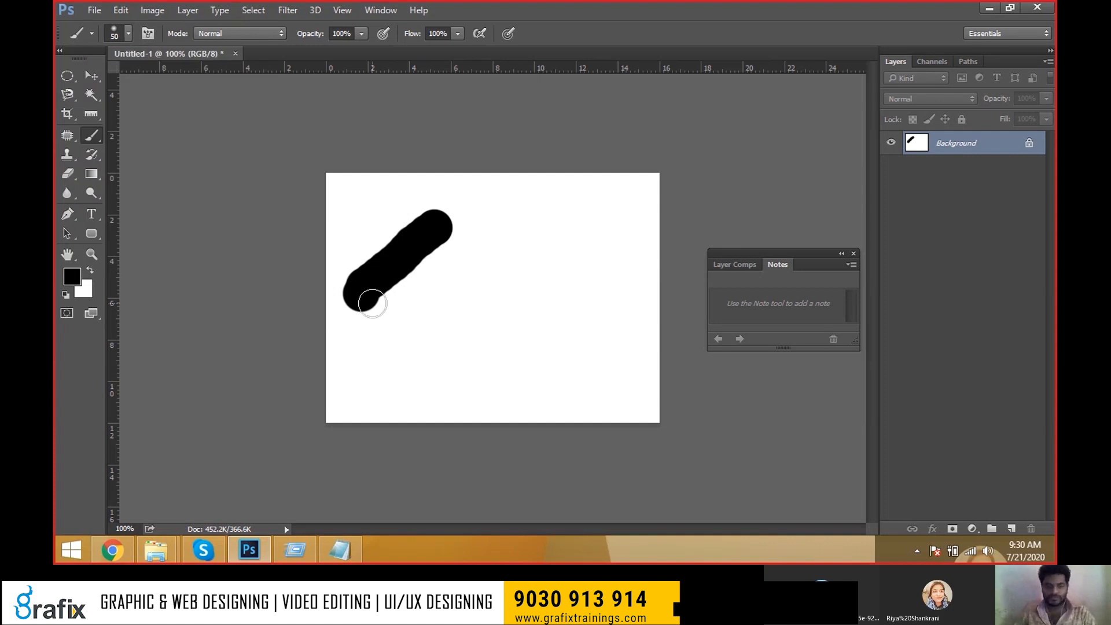
{"action": "key", "text": "bracketleft"}
{"action": "key", "text": "bracketleft"}
{"action": "left_click", "coordinate": [368, 345]}
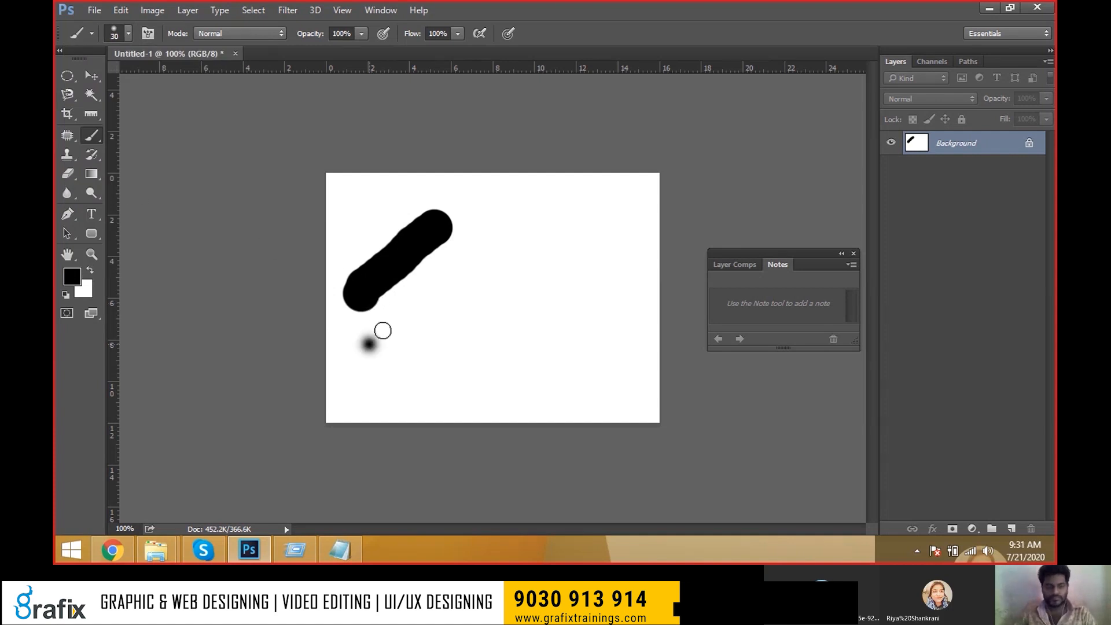
{"action": "mouse_move", "coordinate": [369, 344]}
{"action": "left_mouse_down"}
{"action": "mouse_move", "coordinate": [466, 286]}
{"action": "mouse_move", "coordinate": [601, 269]}
{"action": "left_mouse_up"}
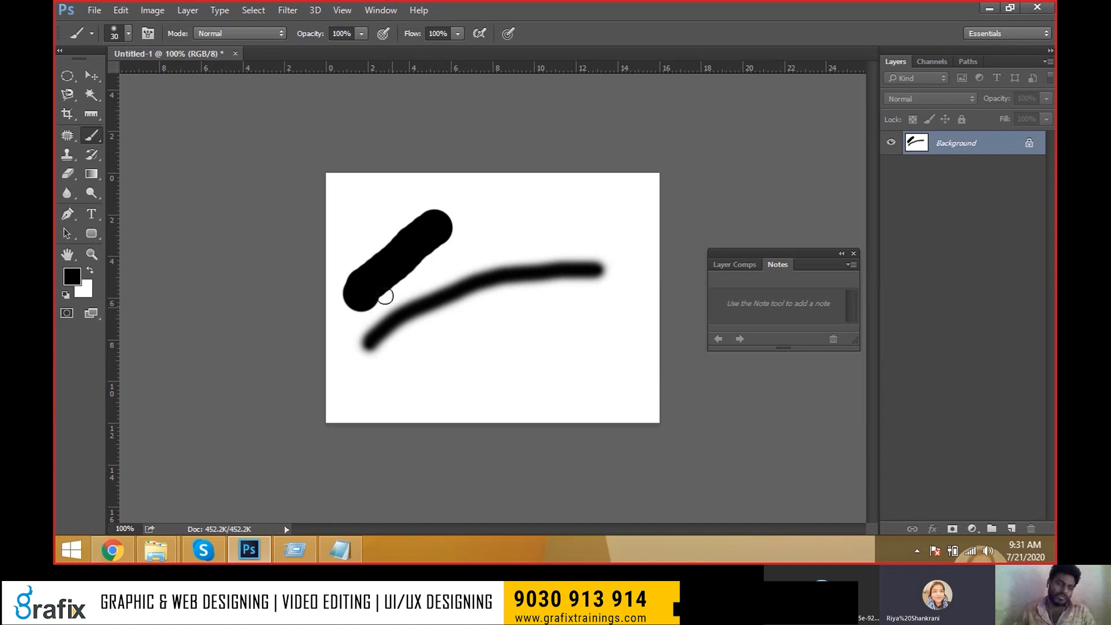
Set the foreground to red (fd0707) and paint a lower red curve and a hooked right-side line.
{"action": "key", "text": "i"}
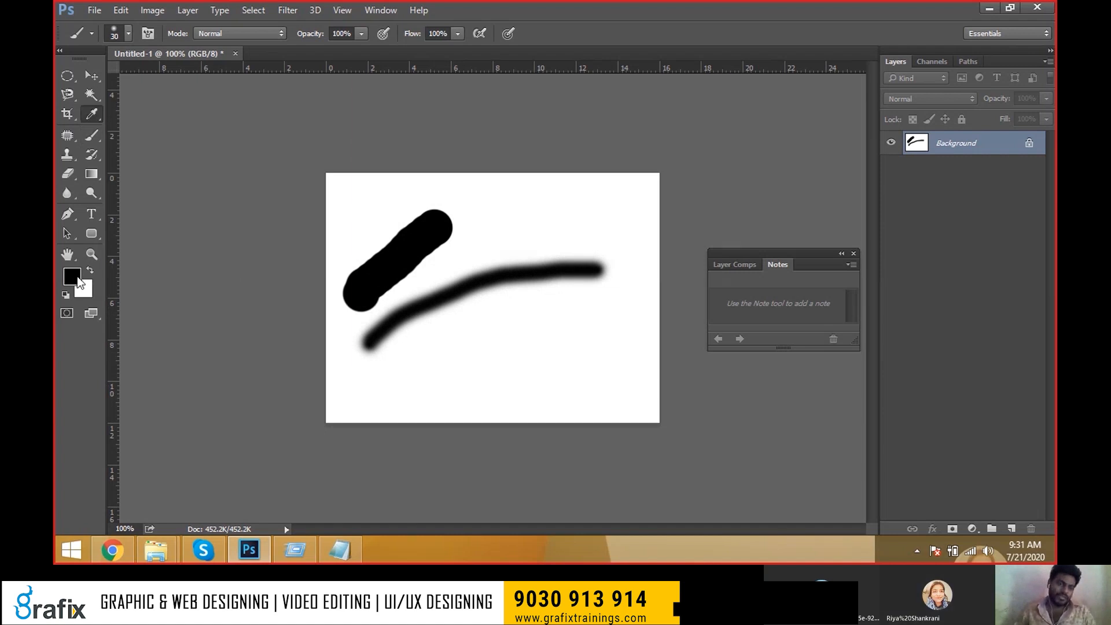
{"action": "left_click", "coordinate": [79, 283]}
{"action": "left_click", "coordinate": [547, 126]}
{"action": "key", "text": "Return"}
{"action": "mouse_move", "coordinate": [381, 399]}
{"action": "left_mouse_down"}
{"action": "mouse_move", "coordinate": [452, 329]}
{"action": "mouse_move", "coordinate": [584, 315]}
{"action": "left_mouse_up"}
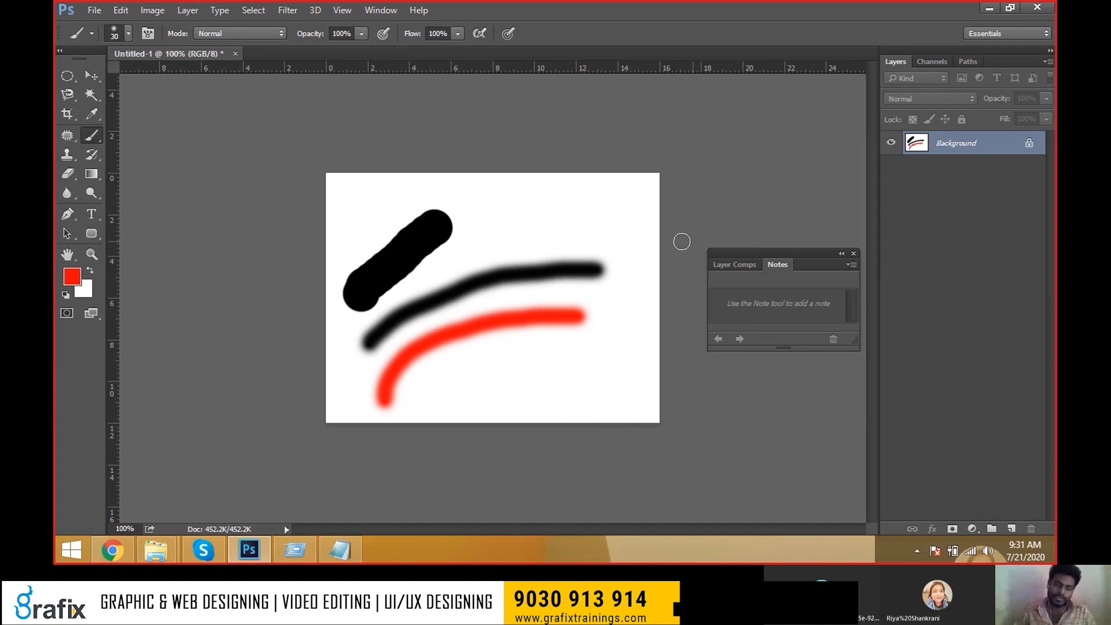
{"action": "mouse_move", "coordinate": [600, 227]}
{"action": "left_mouse_down"}
{"action": "mouse_move", "coordinate": [620, 351]}
{"action": "mouse_move", "coordinate": [554, 398]}
{"action": "left_mouse_up"}
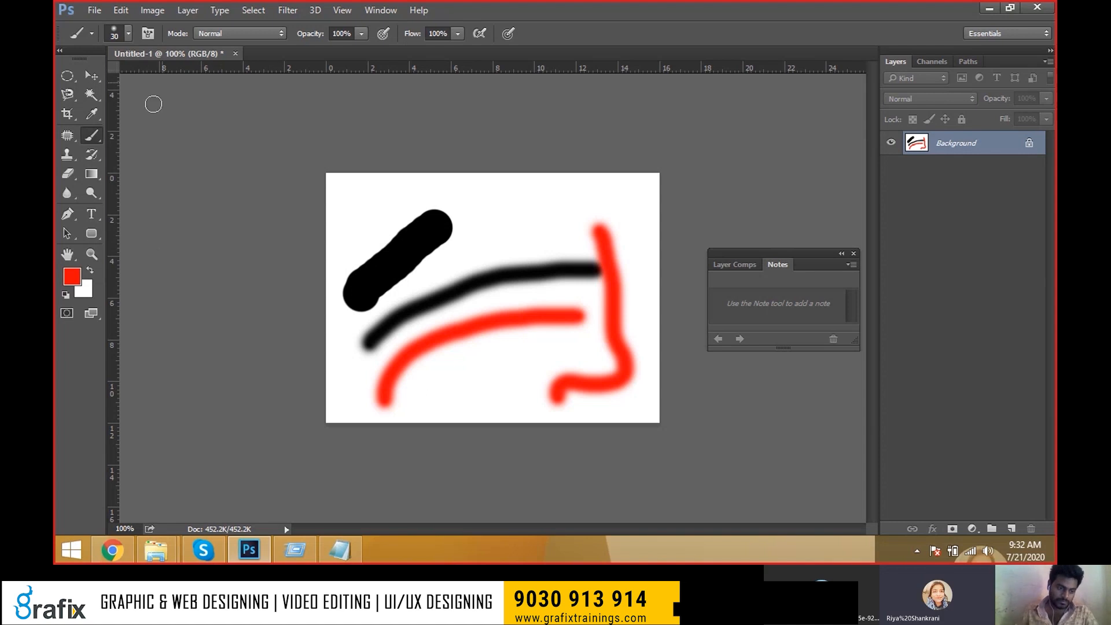
Bring the Skype 'Meeting with Grafix' call to the front through Start search.
{"action": "right_click", "coordinate": [112, 552]}
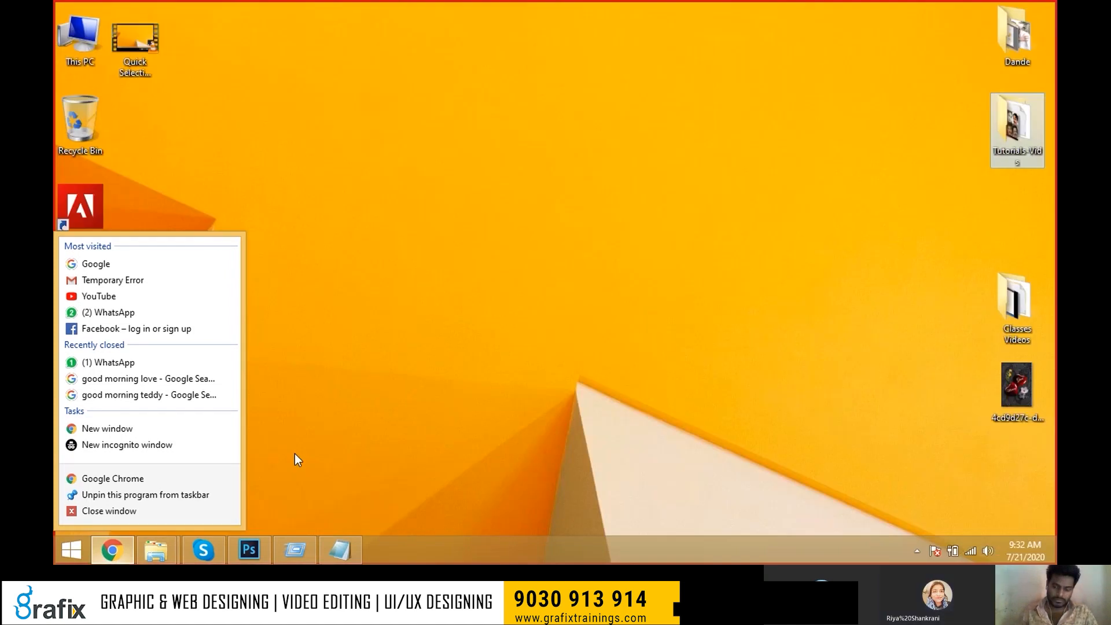
{"action": "left_click", "coordinate": [294, 453]}
{"action": "key", "text": "super"}
{"action": "type", "text": "shop"}
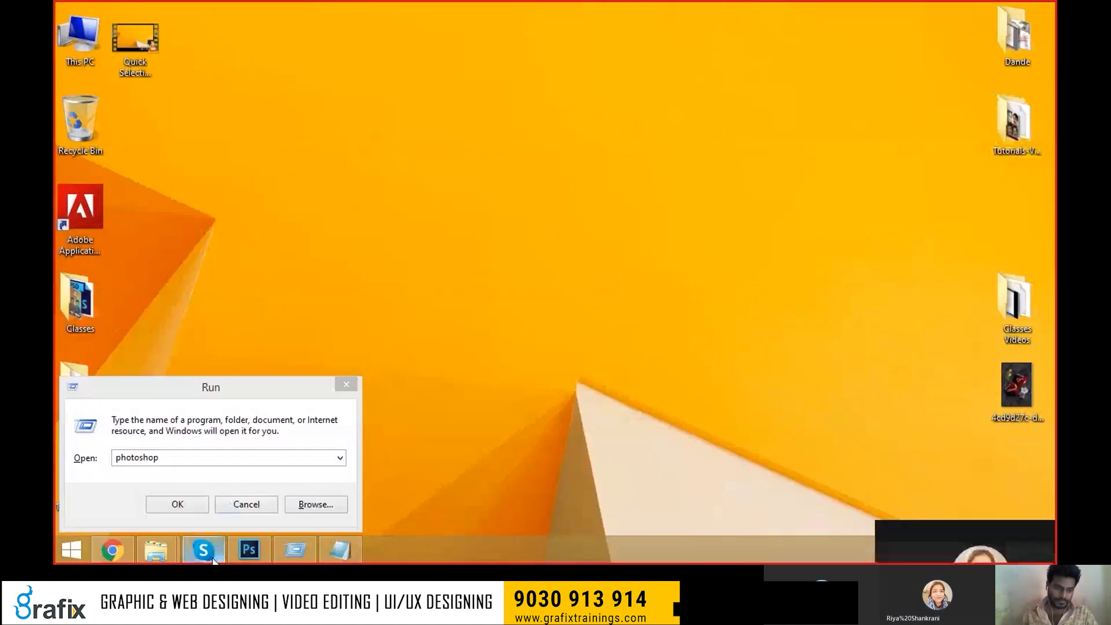
{"action": "left_click", "coordinate": [211, 556]}
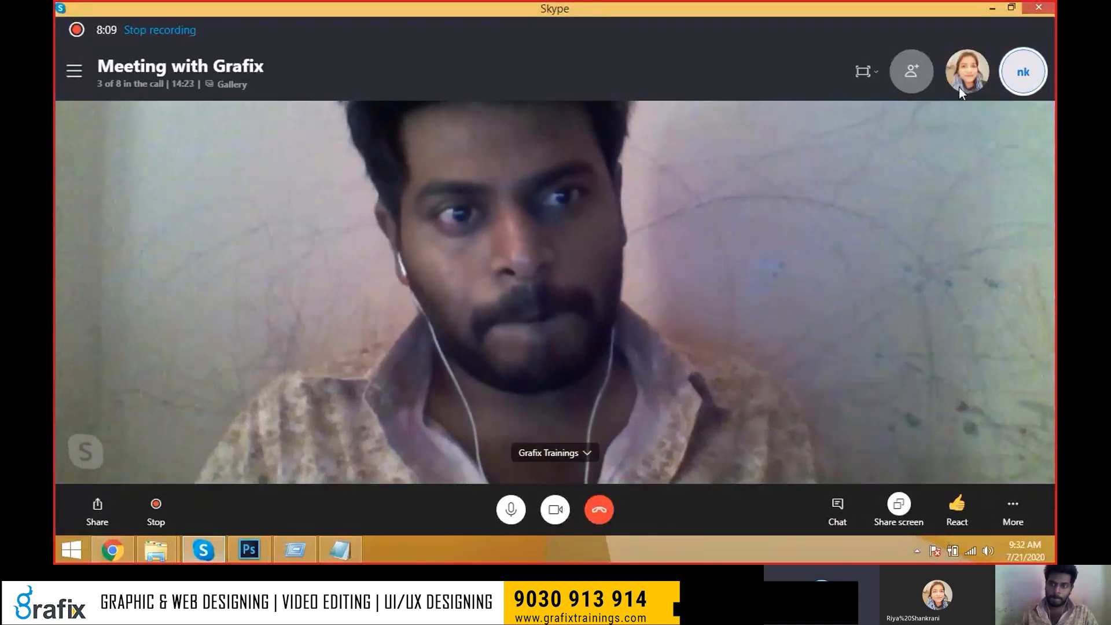
View the participants in the Skype call, then switch back to Photoshop's Untitled-1 canvas.
{"action": "key", "text": "super+d"}
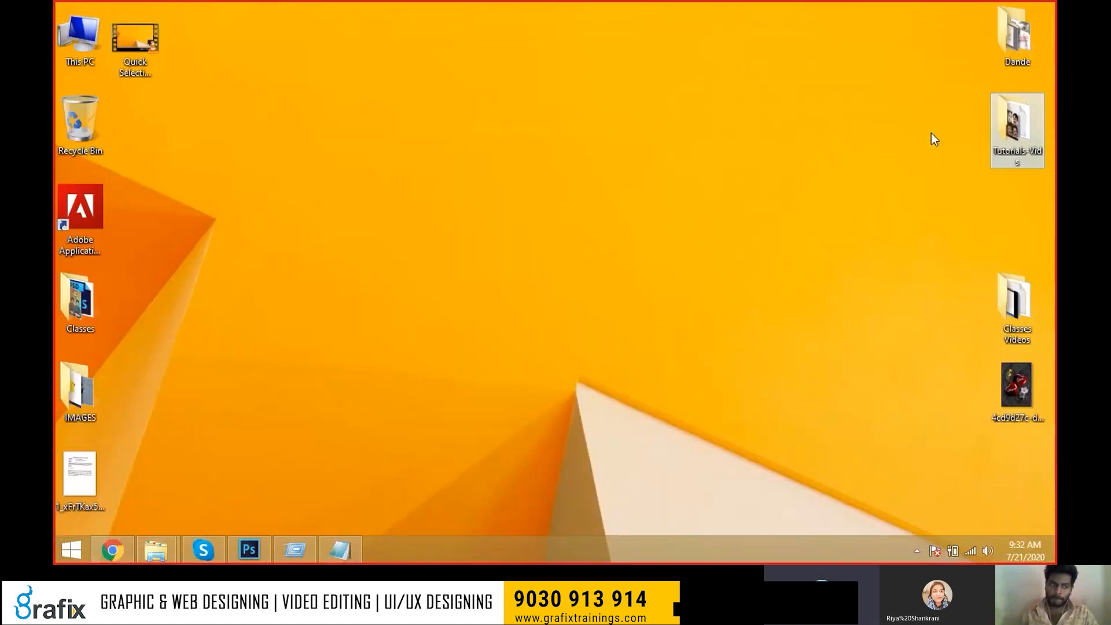
{"action": "key", "text": "super+r"}
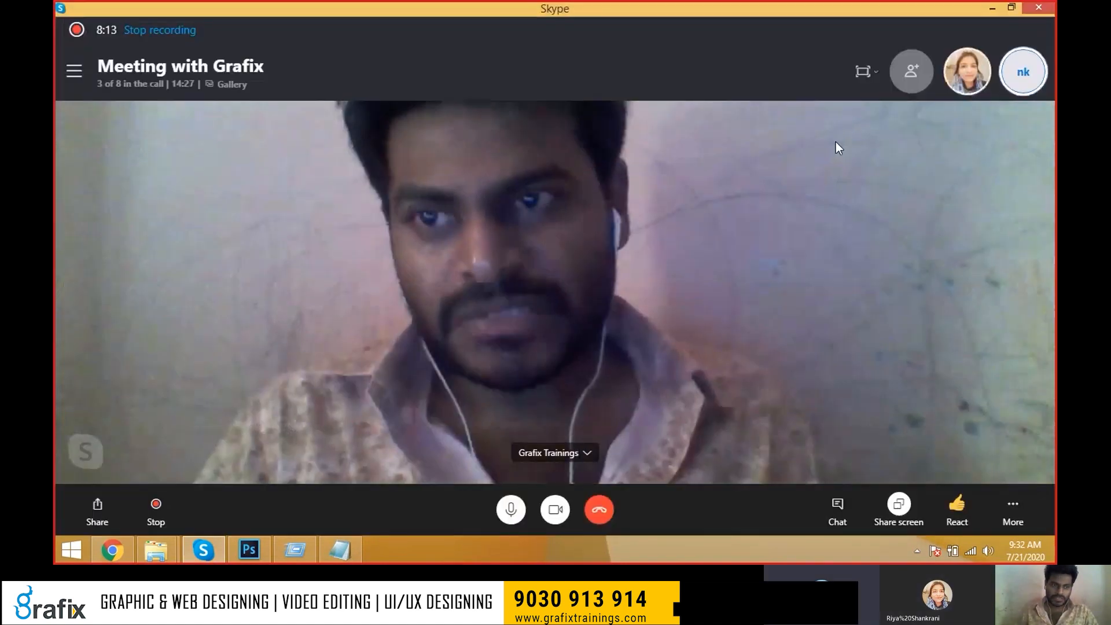
{"action": "key", "text": "super+d"}
{"action": "key", "text": "super+d"}
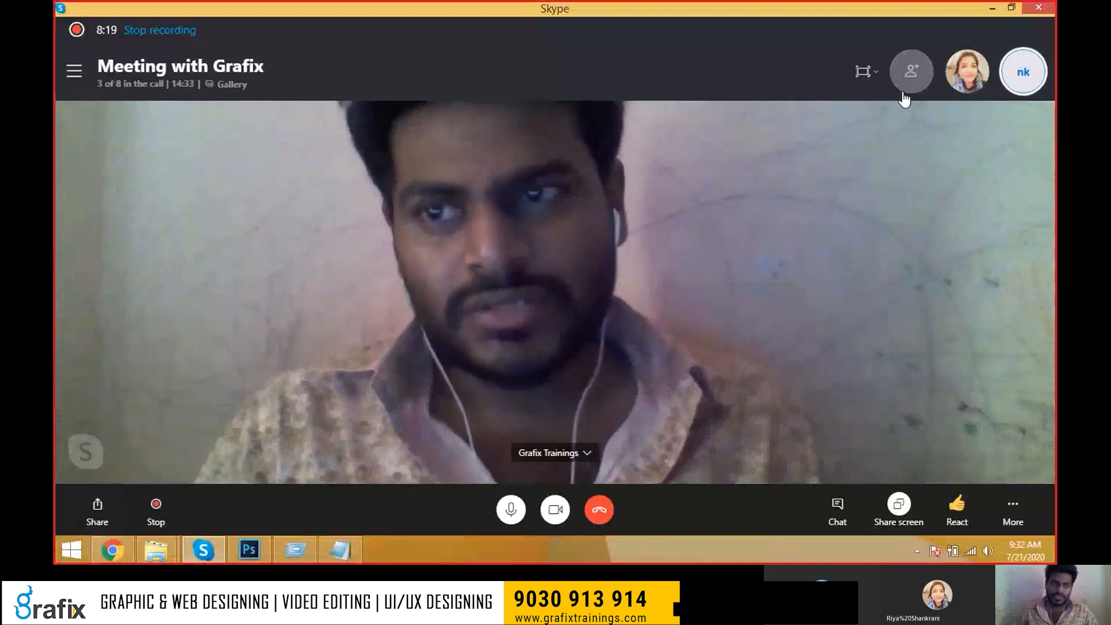
{"action": "left_click", "coordinate": [153, 84]}
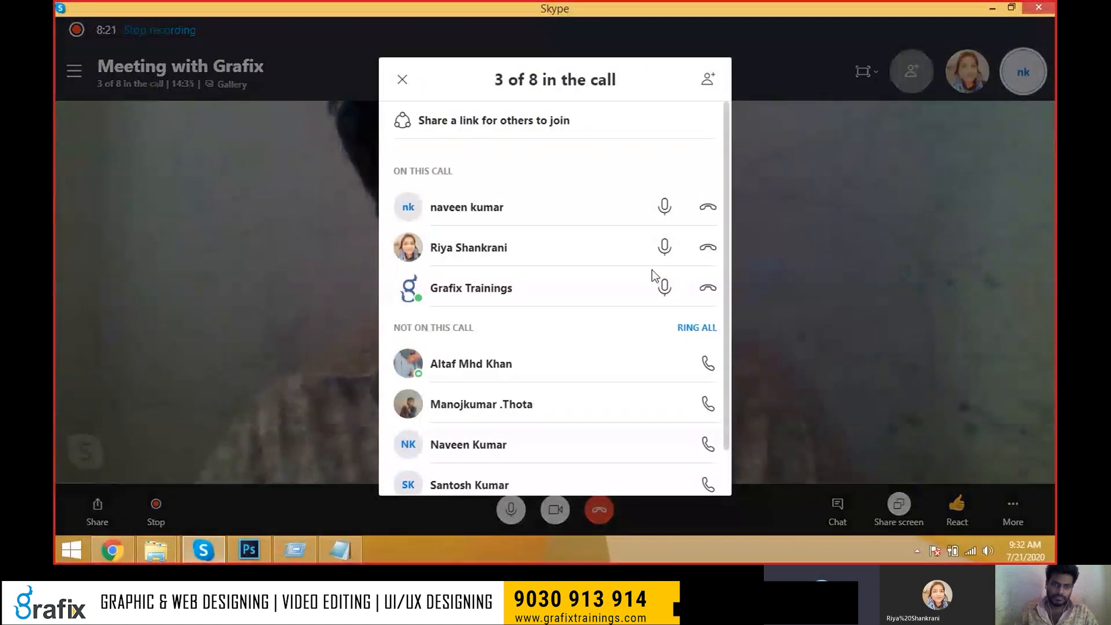
{"action": "key", "text": "alt+Tab"}
{"action": "key", "text": "alt+Tab"}
{"action": "key", "text": "Tab"}
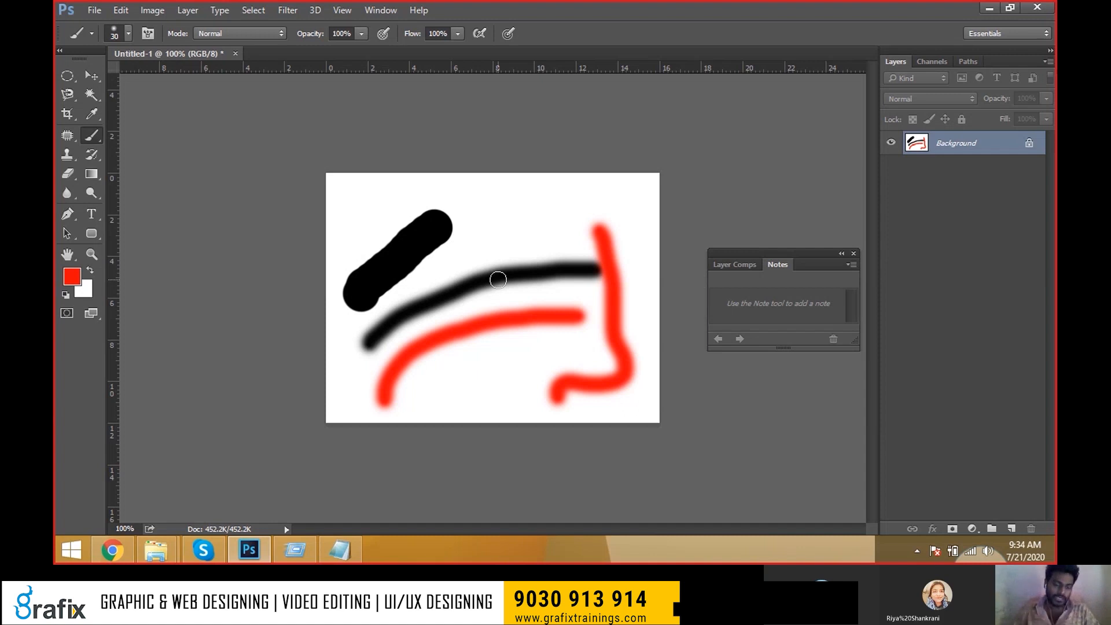
Reselect the Brush Tool and paint a red wavy stroke in the lower canvas.
{"action": "key", "text": "v"}
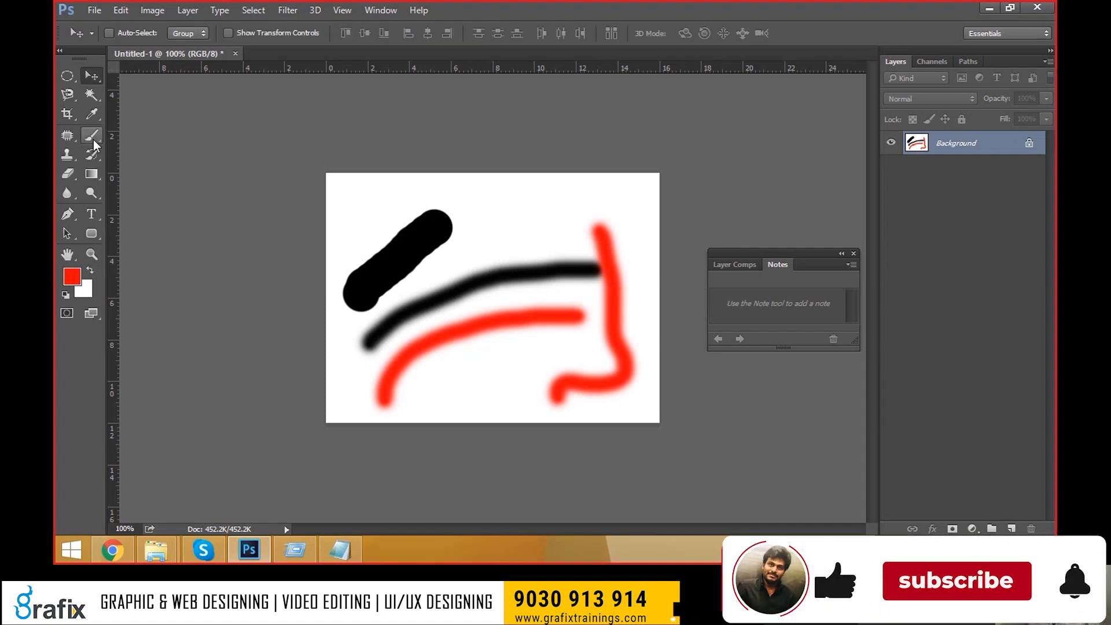
{"action": "left_click", "coordinate": [92, 140]}
{"action": "left_click", "coordinate": [144, 134]}
{"action": "mouse_move", "coordinate": [432, 408]}
{"action": "left_mouse_down"}
{"action": "mouse_move", "coordinate": [446, 379]}
{"action": "mouse_move", "coordinate": [576, 353]}
{"action": "left_mouse_up"}
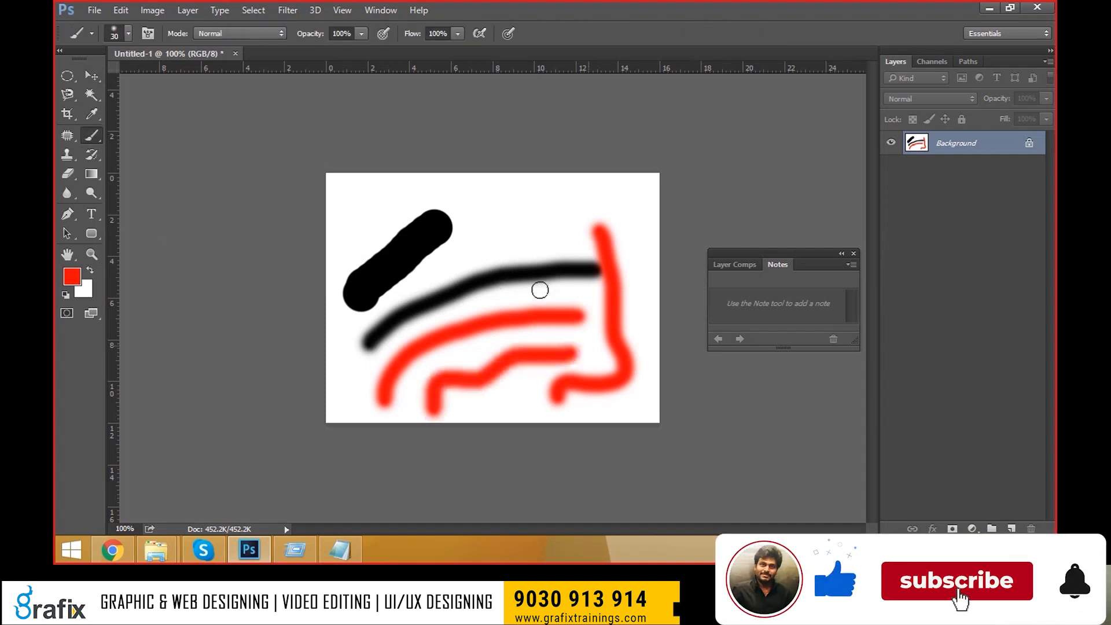
{"action": "left_click", "coordinate": [102, 143]}
{"action": "left_click", "coordinate": [144, 133]}
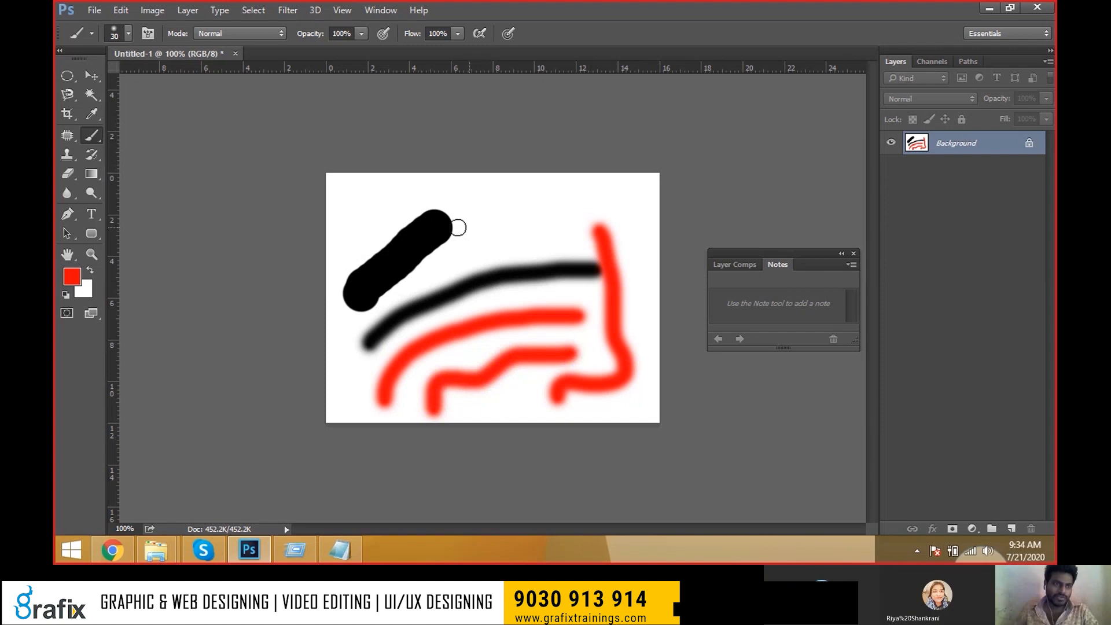
Set the brush to 0% hardness and 136 px, then paint with the 45 px sampled brush.
{"action": "left_click", "coordinate": [114, 30]}
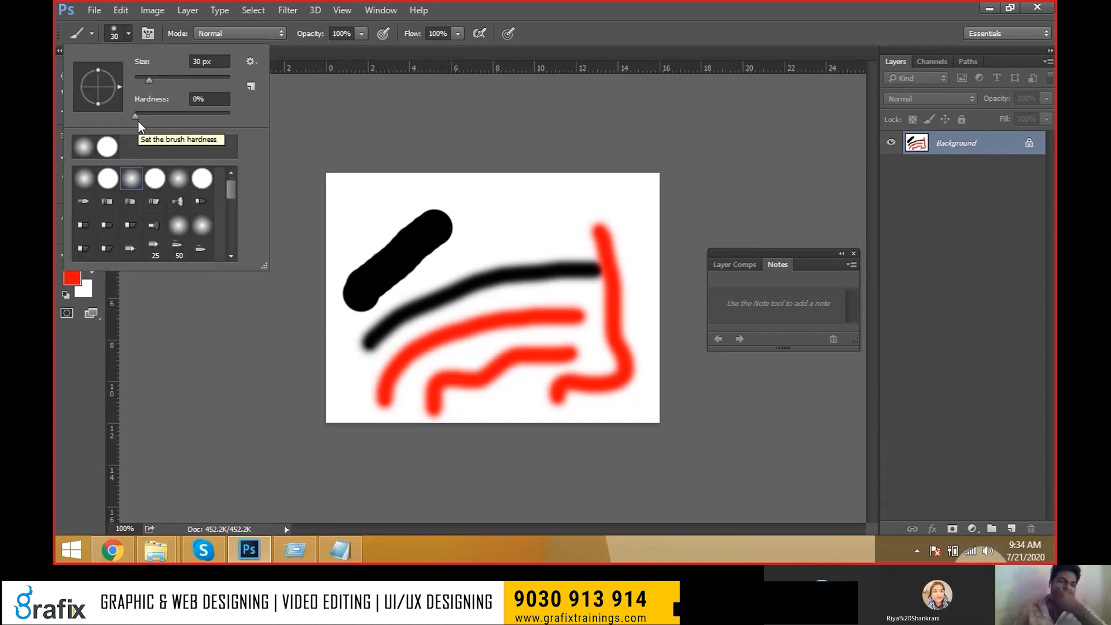
{"action": "mouse_move", "coordinate": [136, 117]}
{"action": "left_mouse_down"}
{"action": "mouse_move", "coordinate": [177, 119]}
{"action": "mouse_move", "coordinate": [147, 123]}
{"action": "left_mouse_up"}
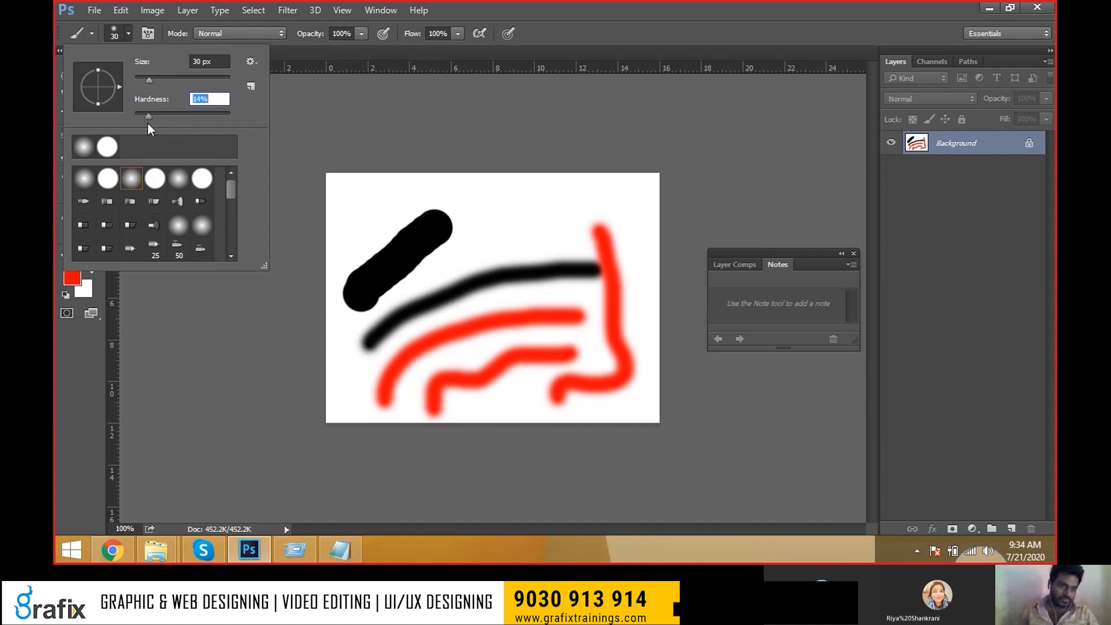
{"action": "left_click_drag", "start_coordinate": [149, 80], "coordinate": [191, 79]}
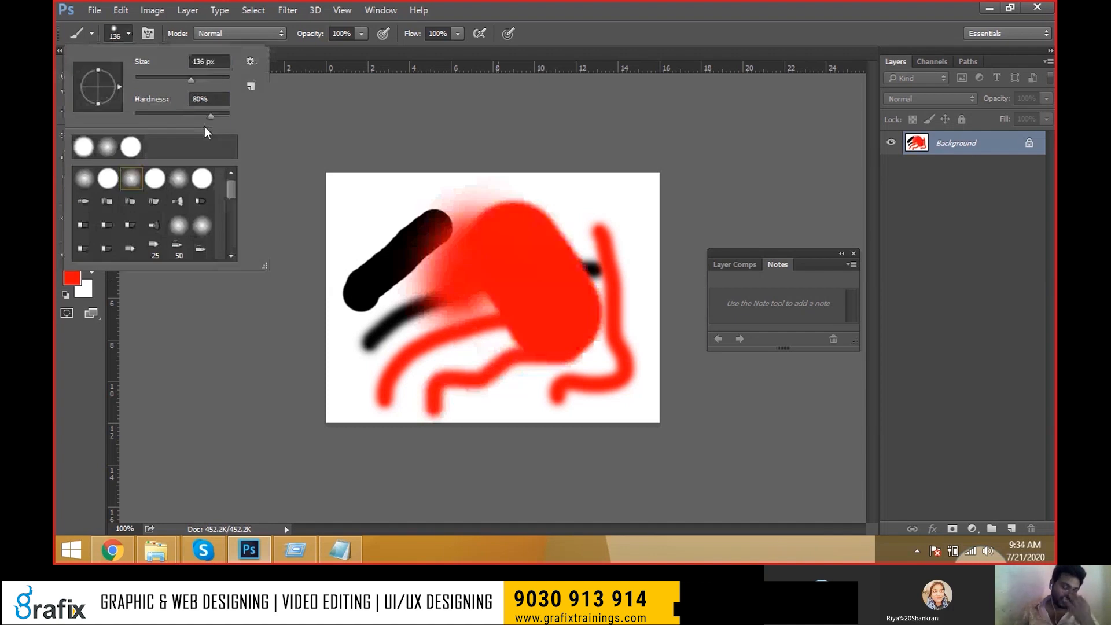
{"action": "scroll", "coordinate": [158, 213], "scroll_direction": "down", "scroll_amount": 3}
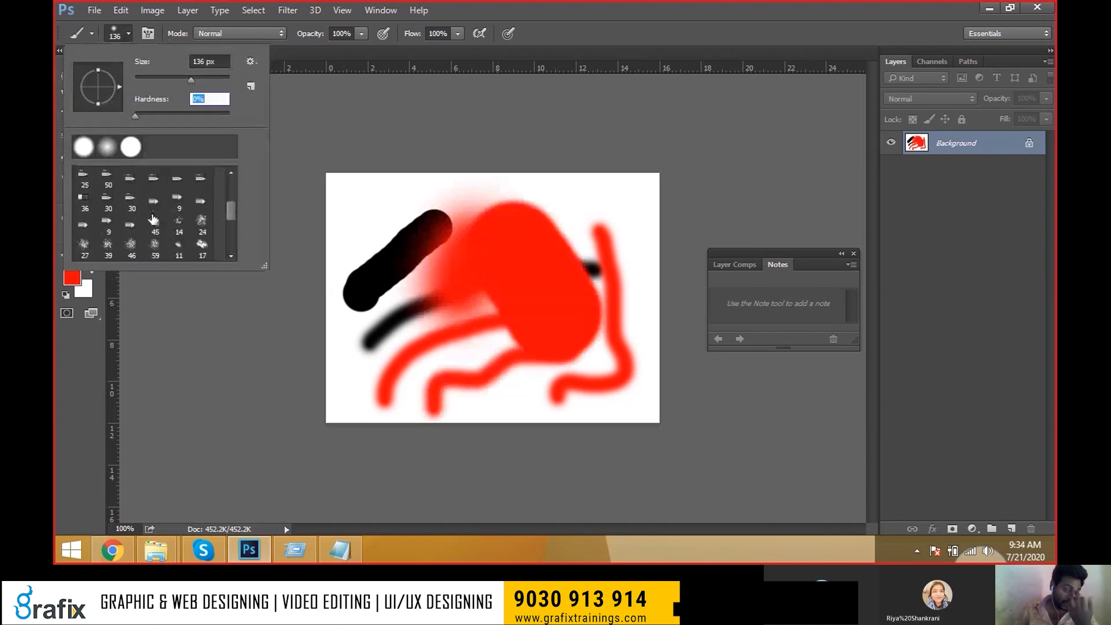
{"action": "double_click", "coordinate": [150, 215]}
{"action": "left_click_drag", "start_coordinate": [355, 298], "coordinate": [434, 394]}
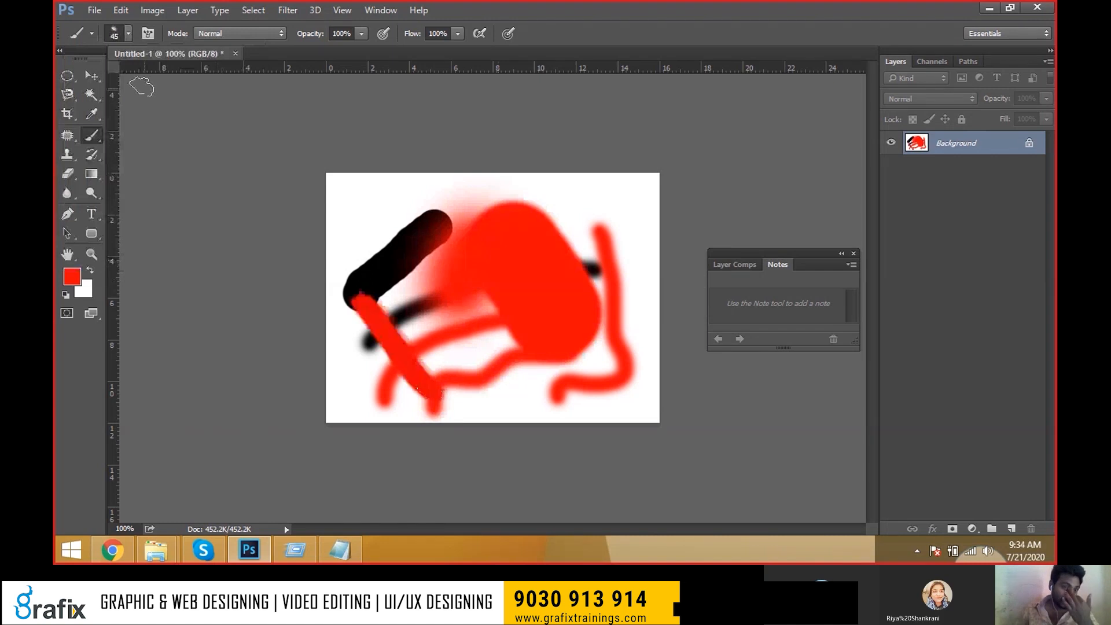
Paint a bristly red arc across the top with brush preset 46, then close the document.
{"action": "right_click", "coordinate": [144, 87]}
{"action": "left_click", "coordinate": [135, 246]}
{"action": "mouse_move", "coordinate": [427, 203]}
{"action": "left_mouse_down"}
{"action": "mouse_move", "coordinate": [615, 247]}
{"action": "mouse_move", "coordinate": [630, 288]}
{"action": "left_mouse_up"}
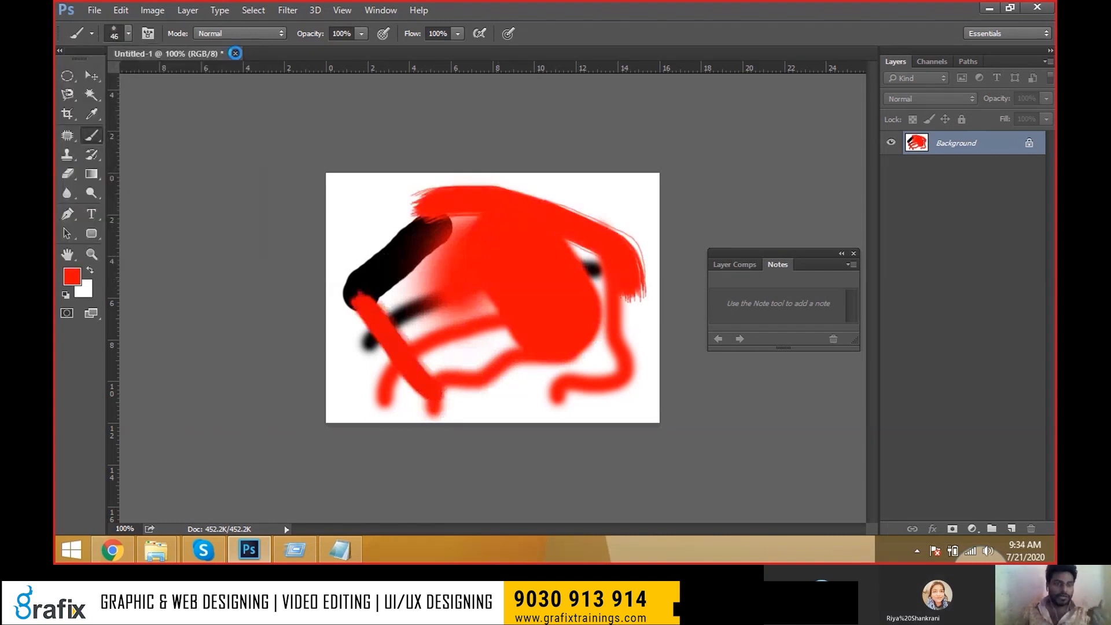
{"action": "left_click", "coordinate": [235, 53]}
Close the scribbles without saving and create Untitled-1 at 7 × 5 inches, 72 pixels/inch.
{"action": "left_click", "coordinate": [549, 218]}
{"action": "left_click", "coordinate": [93, 10]}
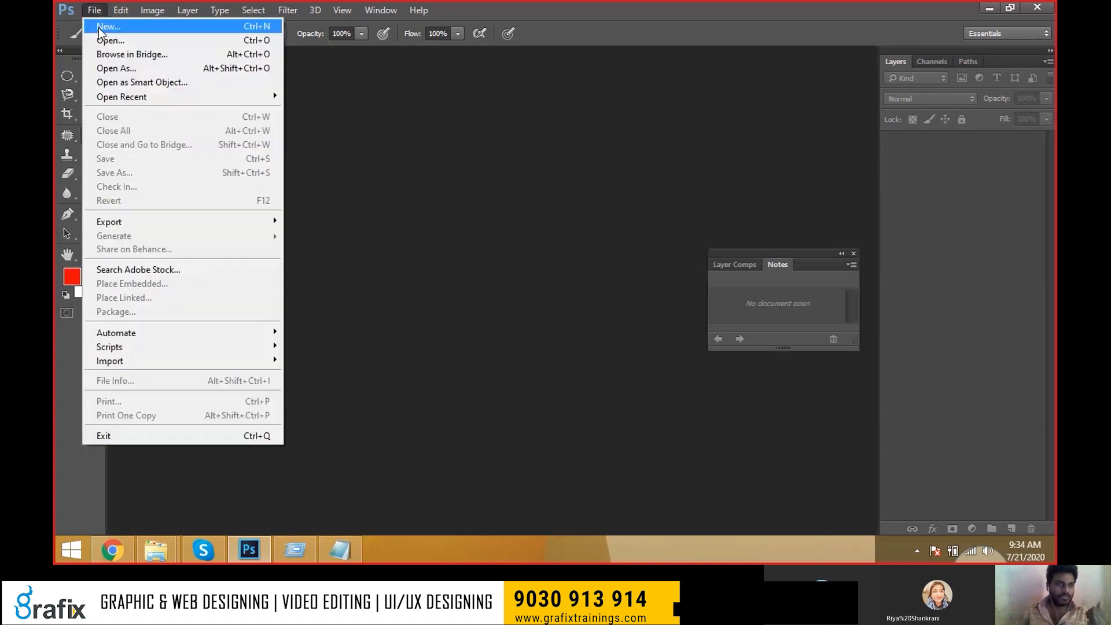
{"action": "left_click", "coordinate": [98, 27]}
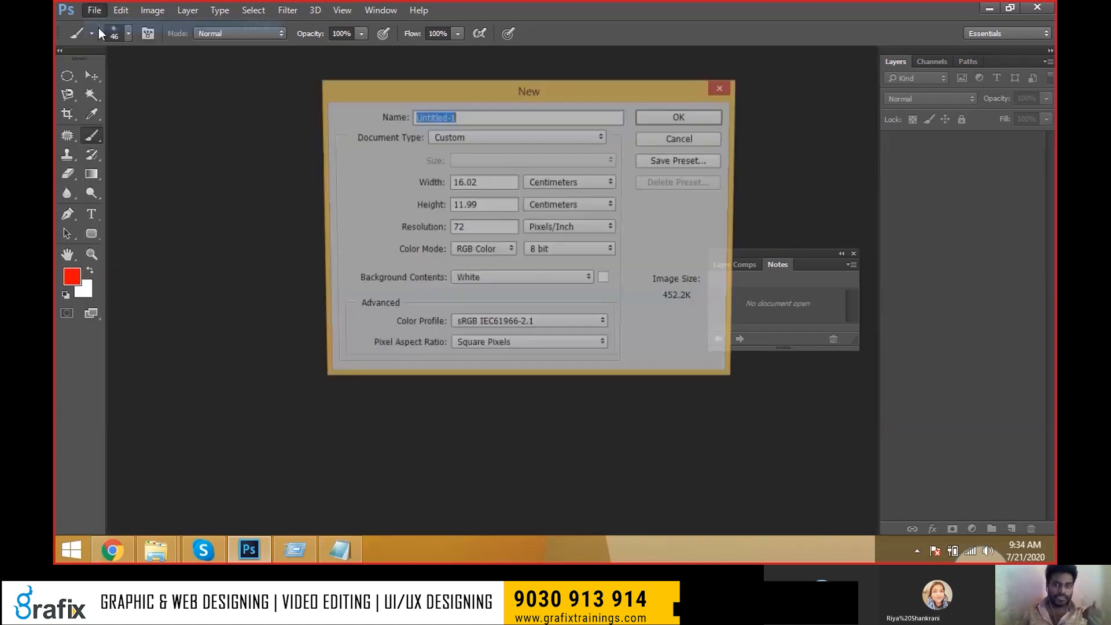
{"action": "left_click", "coordinate": [570, 183]}
{"action": "left_click", "coordinate": [567, 213]}
{"action": "left_click", "coordinate": [568, 225]}
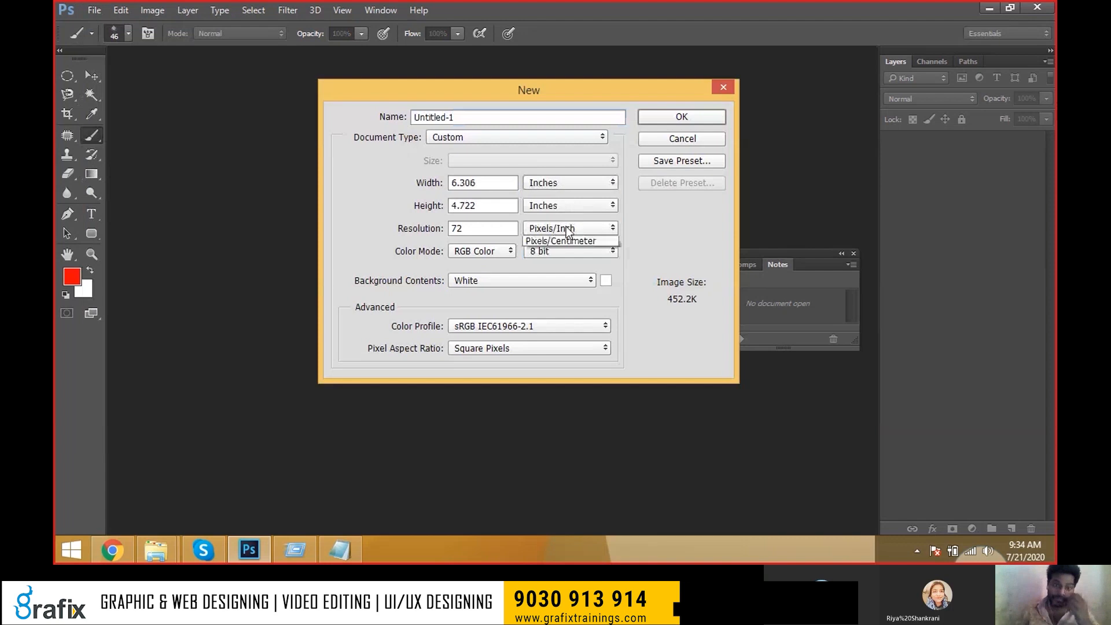
{"action": "left_click", "coordinate": [569, 229]}
{"action": "double_click", "coordinate": [463, 183]}
{"action": "type", "text": "7"}
{"action": "key", "text": "Tab"}
{"action": "type", "text": "5"}
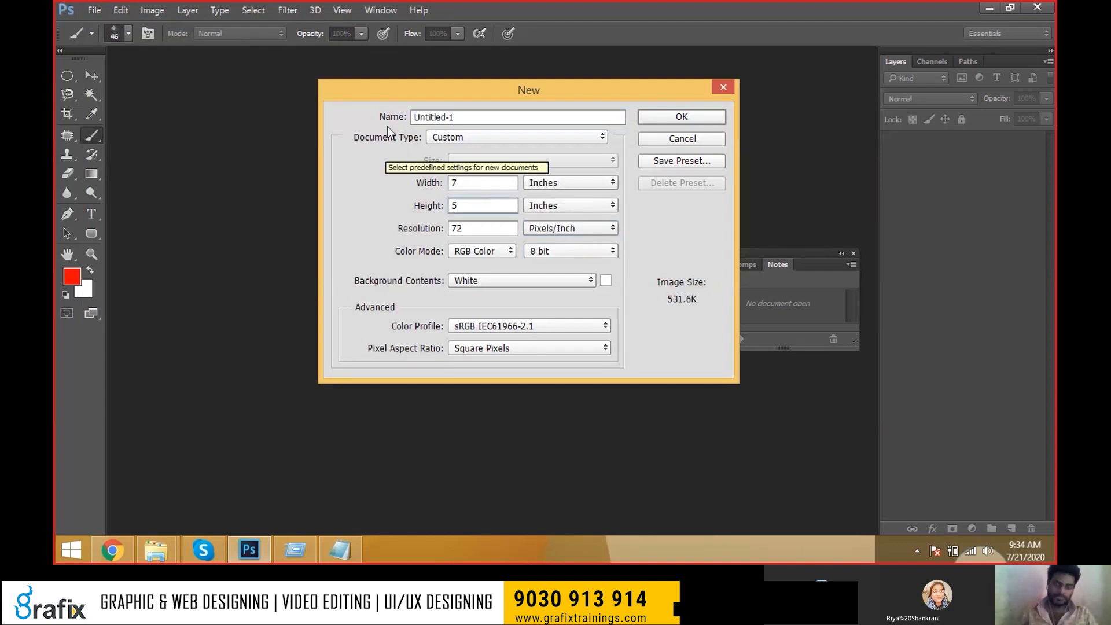
{"action": "left_click", "coordinate": [669, 116]}
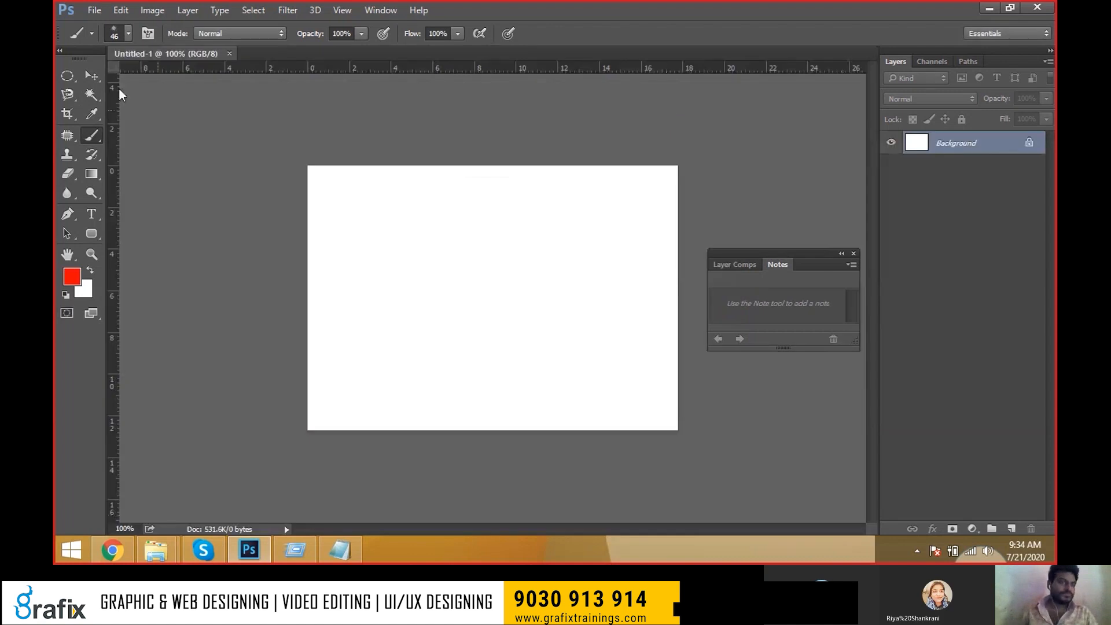
Switch to the Pencil and sketch thin red jagged hill outlines across the lower canvas.
{"action": "key", "text": "v"}
{"action": "left_click_drag", "start_coordinate": [103, 136], "coordinate": [155, 145]}
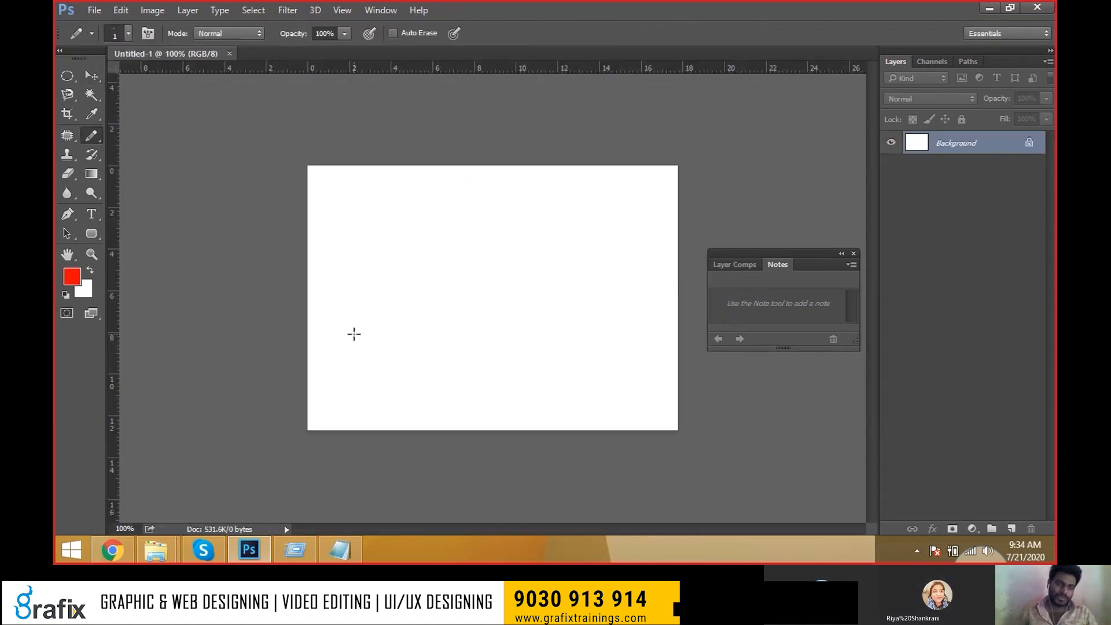
{"action": "mouse_move", "coordinate": [354, 343]}
{"action": "left_mouse_down"}
{"action": "mouse_move", "coordinate": [358, 316]}
{"action": "mouse_move", "coordinate": [481, 287]}
{"action": "mouse_move", "coordinate": [505, 255]}
{"action": "left_mouse_up"}
{"action": "key", "text": "ctrl+z"}
{"action": "mouse_move", "coordinate": [351, 375]}
{"action": "left_mouse_down"}
{"action": "mouse_move", "coordinate": [408, 286]}
{"action": "mouse_move", "coordinate": [439, 321]}
{"action": "mouse_move", "coordinate": [477, 278]}
{"action": "mouse_move", "coordinate": [503, 314]}
{"action": "mouse_move", "coordinate": [553, 269]}
{"action": "mouse_move", "coordinate": [570, 311]}
{"action": "mouse_move", "coordinate": [628, 271]}
{"action": "mouse_move", "coordinate": [640, 293]}
{"action": "mouse_move", "coordinate": [677, 281]}
{"action": "mouse_move", "coordinate": [668, 423]}
{"action": "mouse_move", "coordinate": [305, 443]}
{"action": "mouse_move", "coordinate": [386, 317]}
{"action": "left_mouse_up"}
{"action": "left_click_drag", "start_coordinate": [413, 375], "coordinate": [416, 429]}
{"action": "left_click_drag", "start_coordinate": [479, 360], "coordinate": [491, 428]}
{"action": "mouse_move", "coordinate": [395, 416]}
{"action": "left_mouse_down"}
{"action": "mouse_move", "coordinate": [462, 344]}
{"action": "mouse_move", "coordinate": [677, 358]}
{"action": "left_mouse_up"}
{"action": "left_click_drag", "start_coordinate": [529, 399], "coordinate": [629, 399]}
{"action": "left_click_drag", "start_coordinate": [530, 374], "coordinate": [617, 368]}
{"action": "left_click_drag", "start_coordinate": [536, 416], "coordinate": [596, 402]}
{"action": "left_click_drag", "start_coordinate": [539, 350], "coordinate": [600, 327]}
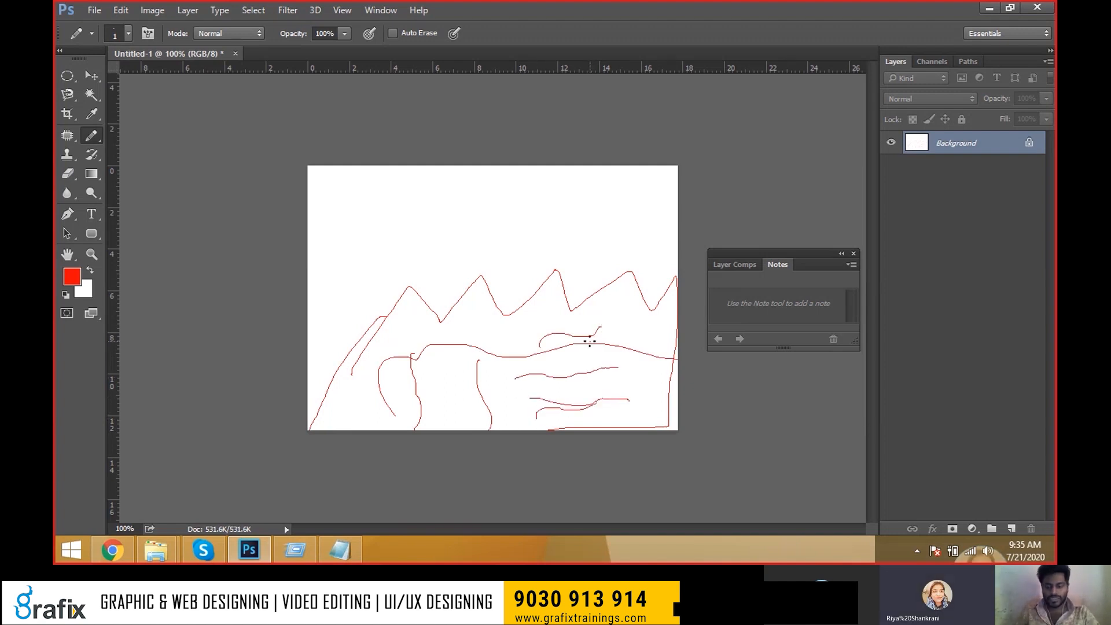
Enlarge the pencil to 7 px, draw thick red strokes from the top, then set 10 px.
{"action": "key", "text": "bracketright"}
{"action": "key", "text": "bracketright"}
{"action": "key", "text": "bracketright"}
{"action": "key", "text": "bracketright"}
{"action": "key", "text": "bracketright"}
{"action": "key", "text": "bracketright"}
{"action": "left_click_drag", "start_coordinate": [416, 343], "coordinate": [531, 319]}
{"action": "mouse_move", "coordinate": [520, 197]}
{"action": "left_mouse_down"}
{"action": "mouse_move", "coordinate": [510, 214]}
{"action": "mouse_move", "coordinate": [525, 320]}
{"action": "mouse_move", "coordinate": [512, 335]}
{"action": "left_mouse_up"}
{"action": "left_click_drag", "start_coordinate": [572, 196], "coordinate": [645, 318]}
{"action": "key", "text": "bracketright"}
{"action": "key", "text": "bracketright"}
{"action": "key", "text": "bracketright"}
{"action": "key", "text": "bracketright"}
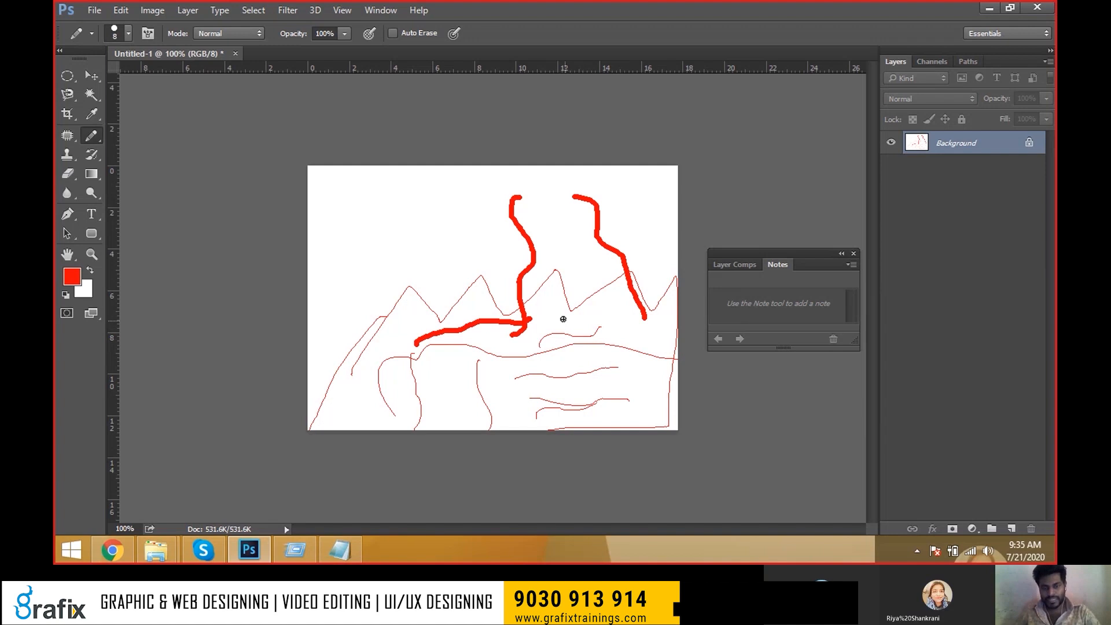
{"action": "key", "text": "bracketleft"}
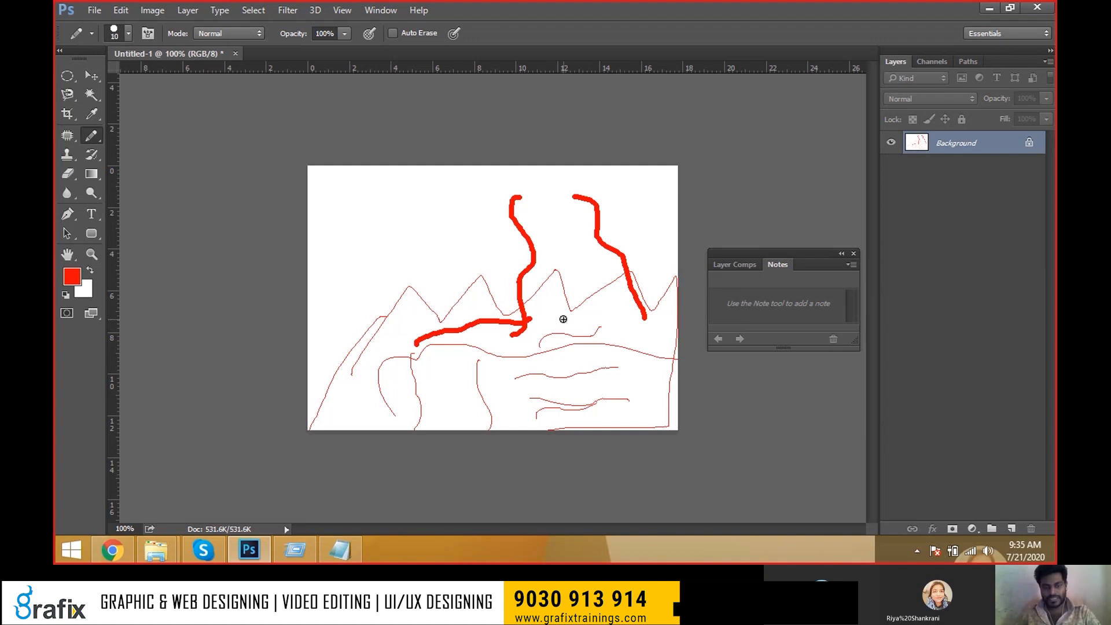
Change the foreground colour to blue and draw four thick blue curves across the canvas.
{"action": "left_click", "coordinate": [81, 273]}
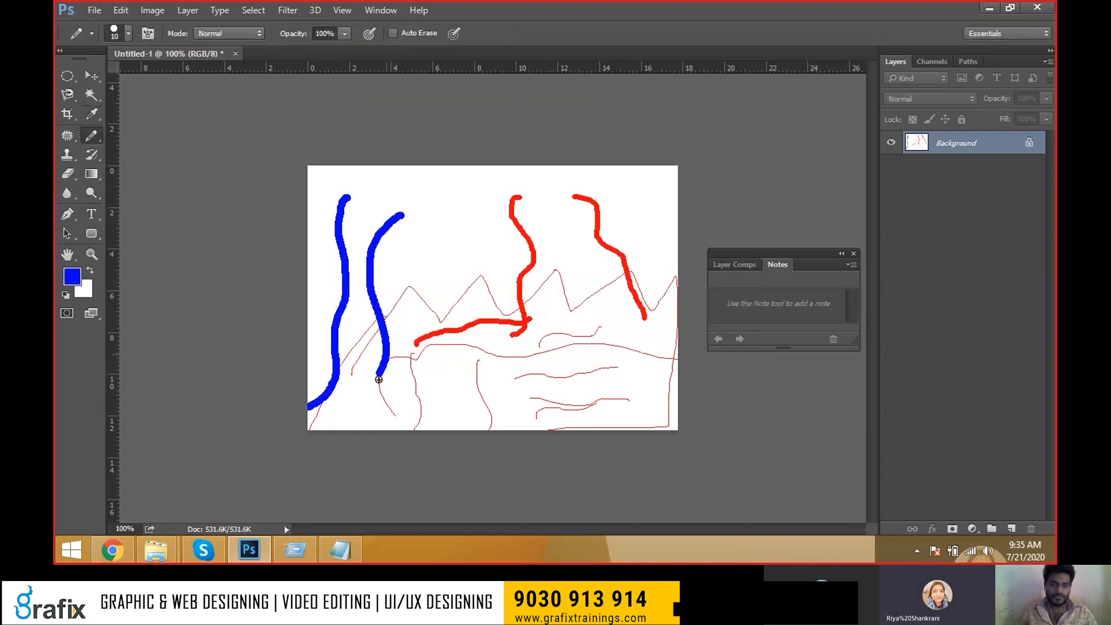
{"action": "left_click_drag", "start_coordinate": [378, 379], "coordinate": [290, 441]}
{"action": "left_click_drag", "start_coordinate": [407, 304], "coordinate": [731, 190]}
{"action": "left_click_drag", "start_coordinate": [433, 238], "coordinate": [796, 188]}
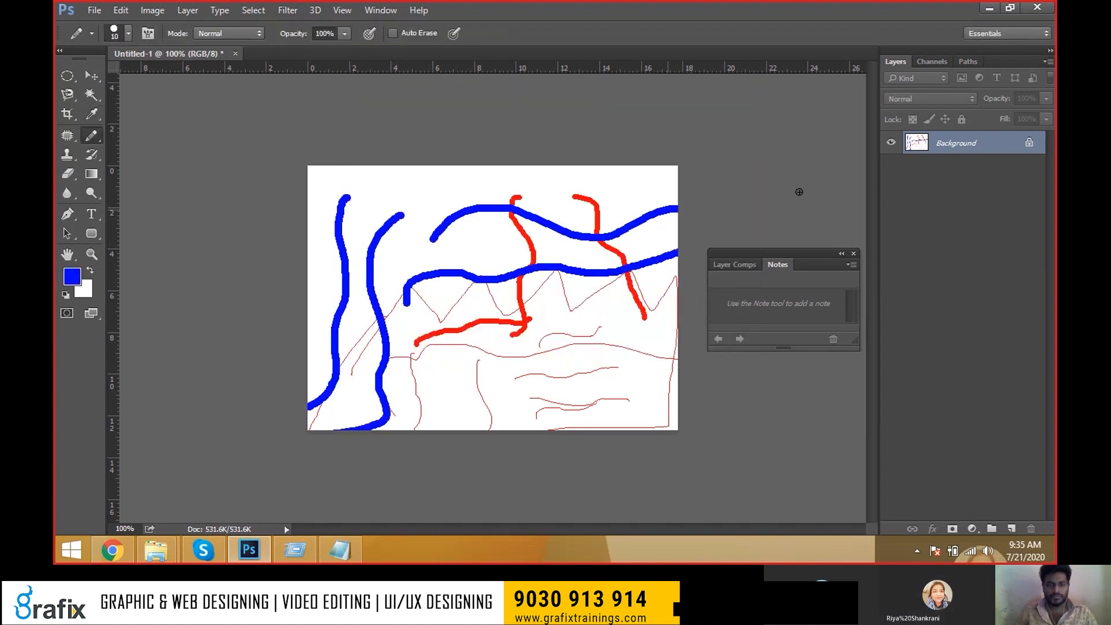
{"action": "mouse_move", "coordinate": [526, 265]}
{"action": "left_mouse_down"}
{"action": "mouse_move", "coordinate": [490, 343]}
{"action": "mouse_move", "coordinate": [554, 264]}
{"action": "mouse_move", "coordinate": [531, 435]}
{"action": "left_mouse_up"}
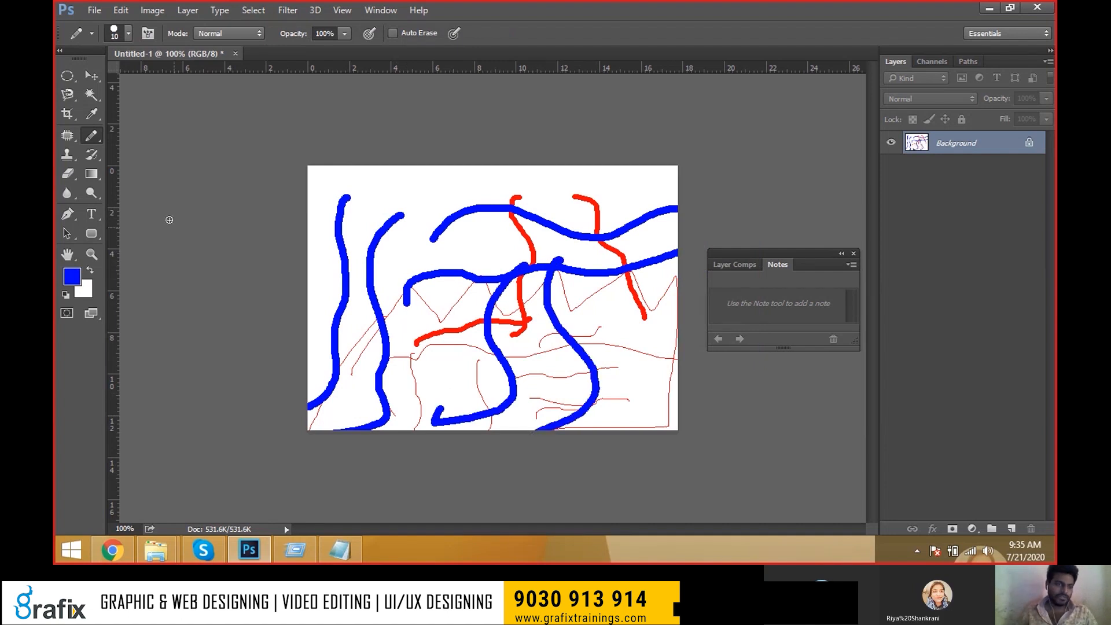
Scribble a textured blue mass over the lower canvas using brush preset 112.
{"action": "left_click", "coordinate": [127, 34]}
{"action": "scroll", "coordinate": [191, 223], "scroll_direction": "down", "scroll_amount": 2}
{"action": "double_click", "coordinate": [178, 236]}
{"action": "mouse_move", "coordinate": [309, 272]}
{"action": "left_mouse_down"}
{"action": "mouse_move", "coordinate": [535, 317]}
{"action": "mouse_move", "coordinate": [404, 324]}
{"action": "mouse_move", "coordinate": [578, 347]}
{"action": "mouse_move", "coordinate": [492, 376]}
{"action": "mouse_move", "coordinate": [642, 393]}
{"action": "left_mouse_up"}
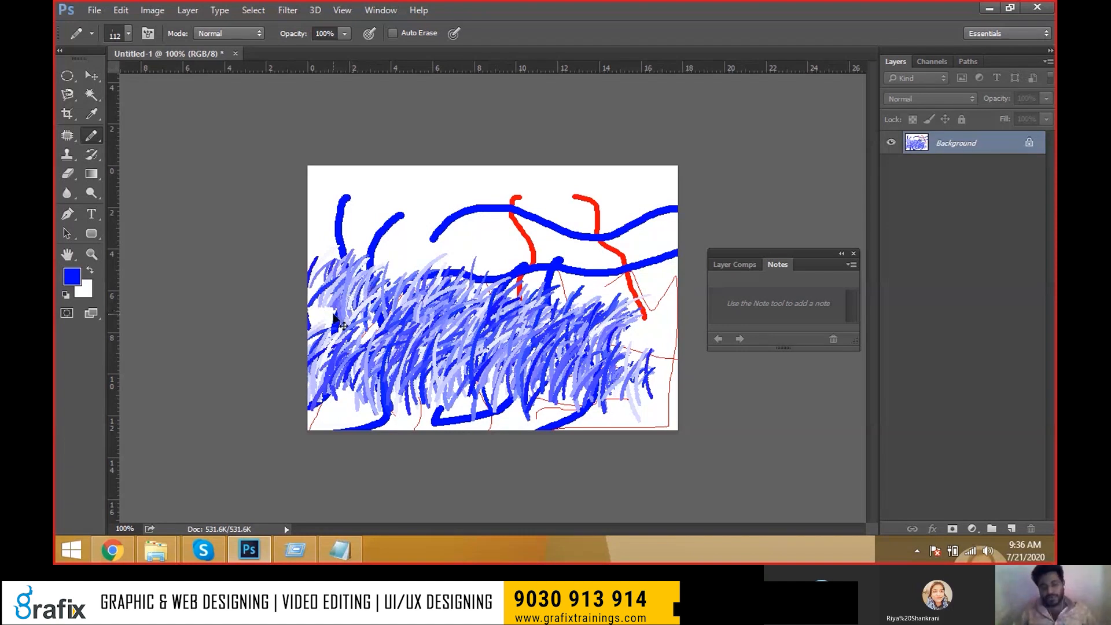
Clear the canvas to white and switch to the Color Replacement Tool.
{"action": "key", "text": "ctrl+BackSpace"}
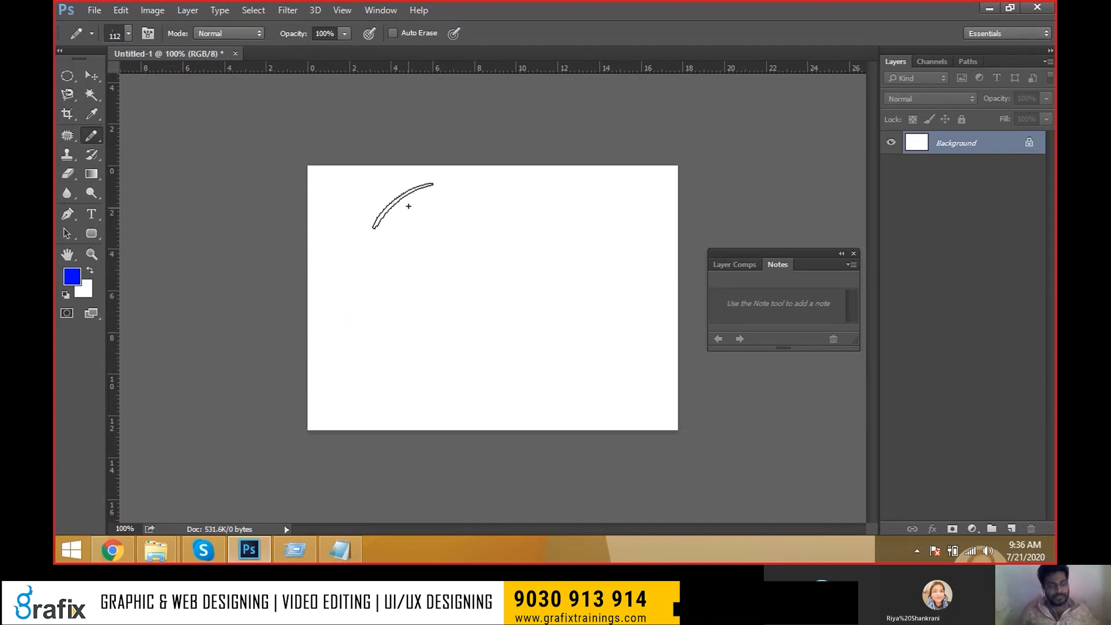
{"action": "right_click", "coordinate": [98, 142]}
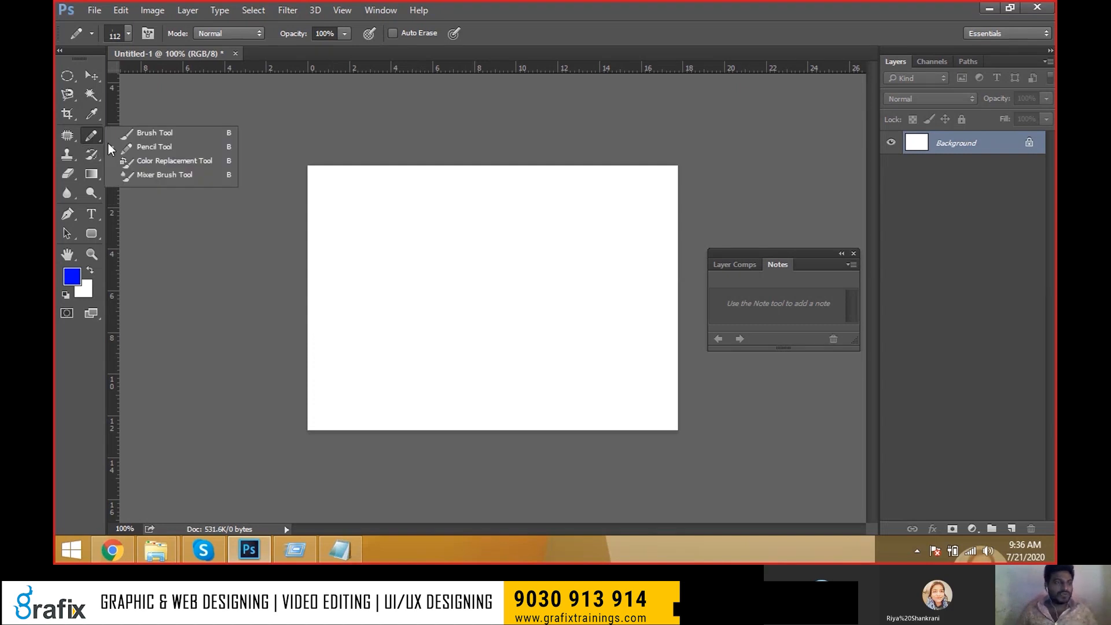
{"action": "left_click", "coordinate": [155, 163]}
Select the dark glowing image in the Open dialog, then cancel without opening it.
{"action": "key", "text": "ctrl+o"}
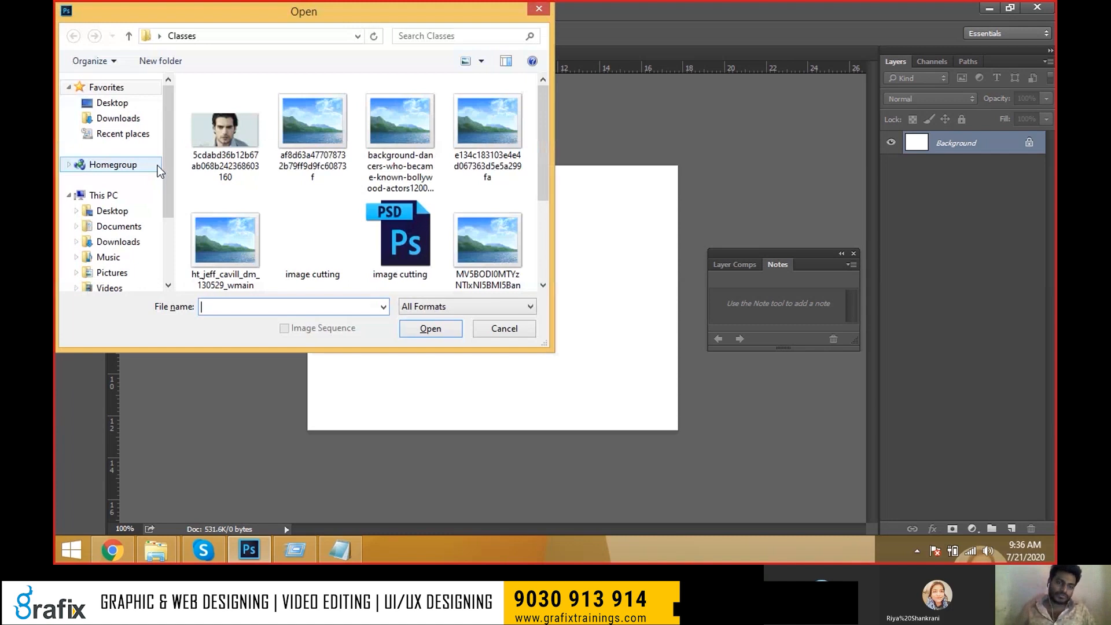
{"action": "left_click", "coordinate": [330, 174]}
{"action": "scroll", "coordinate": [338, 178], "scroll_direction": "down", "scroll_amount": 2}
{"action": "scroll", "coordinate": [326, 183], "scroll_direction": "up", "scroll_amount": 2}
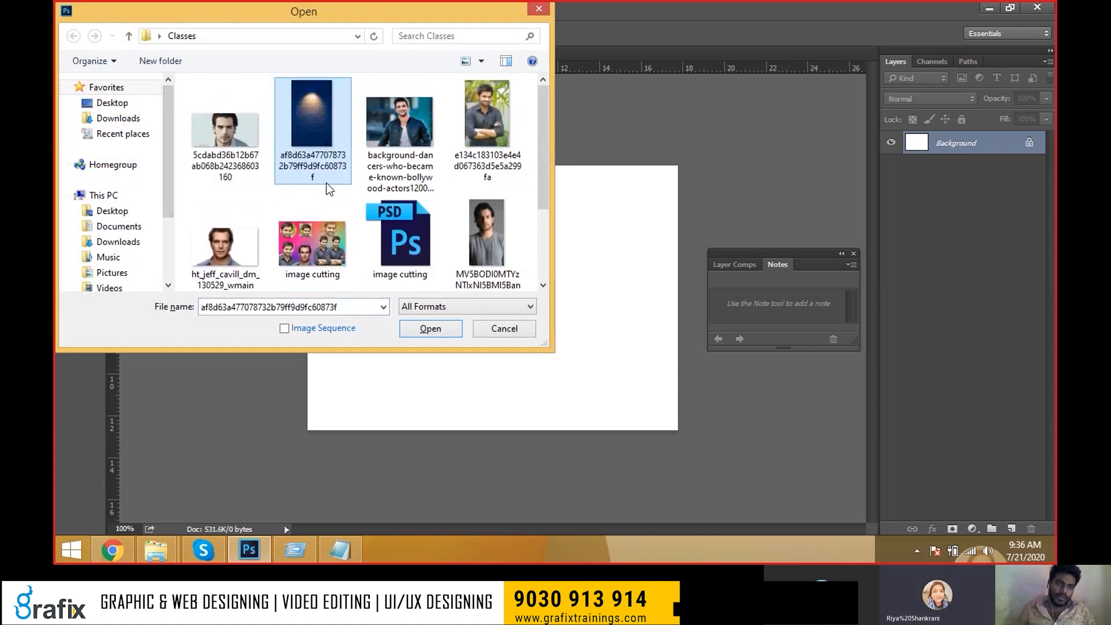
{"action": "key", "text": "Escape"}
Select the Brush Tool from the painting group and open the Foreground Color picker.
{"action": "right_click", "coordinate": [89, 134]}
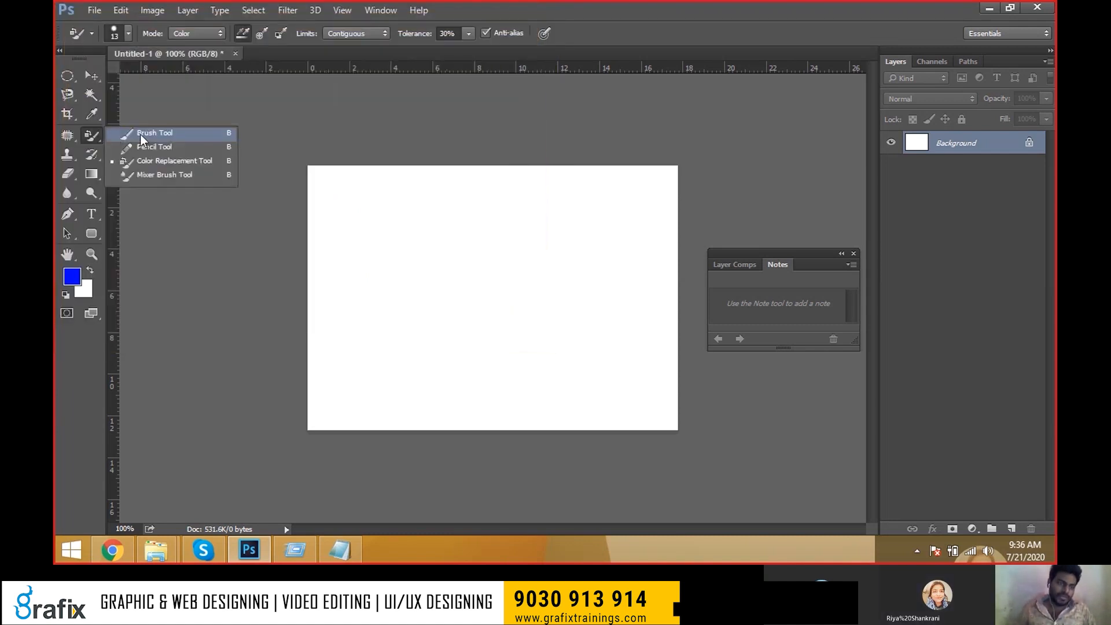
{"action": "left_click", "coordinate": [194, 137]}
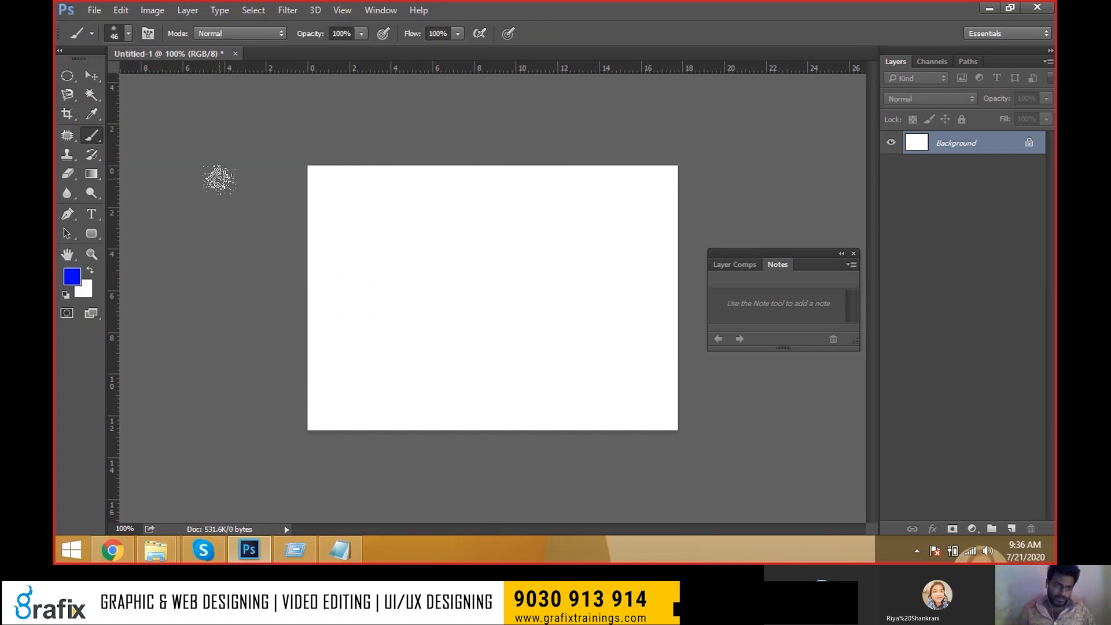
{"action": "key", "text": "v"}
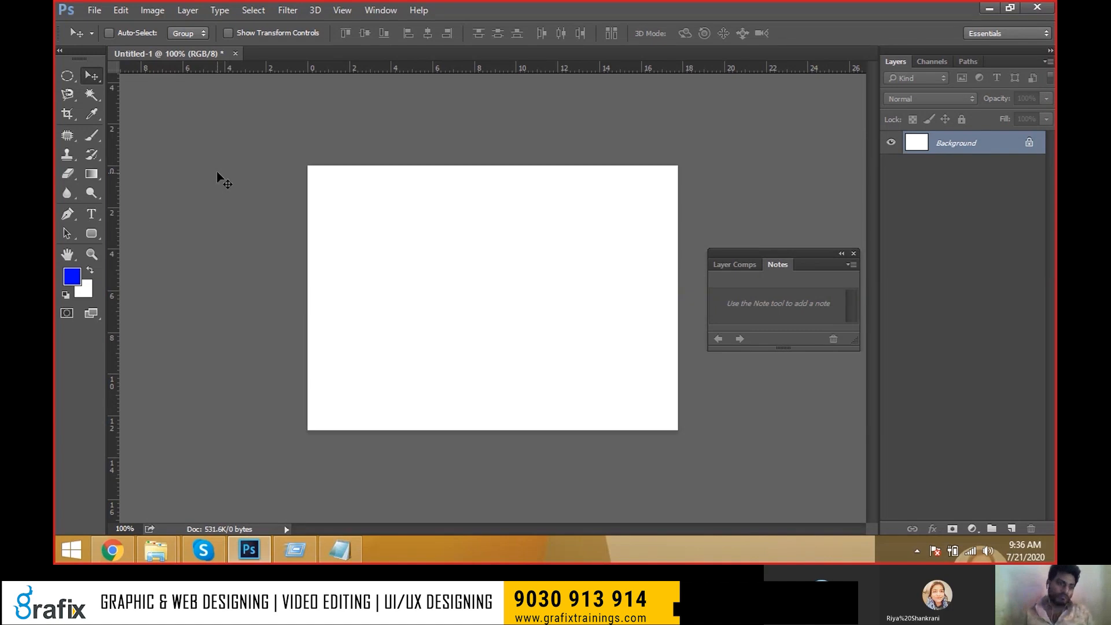
{"action": "left_click", "coordinate": [94, 139]}
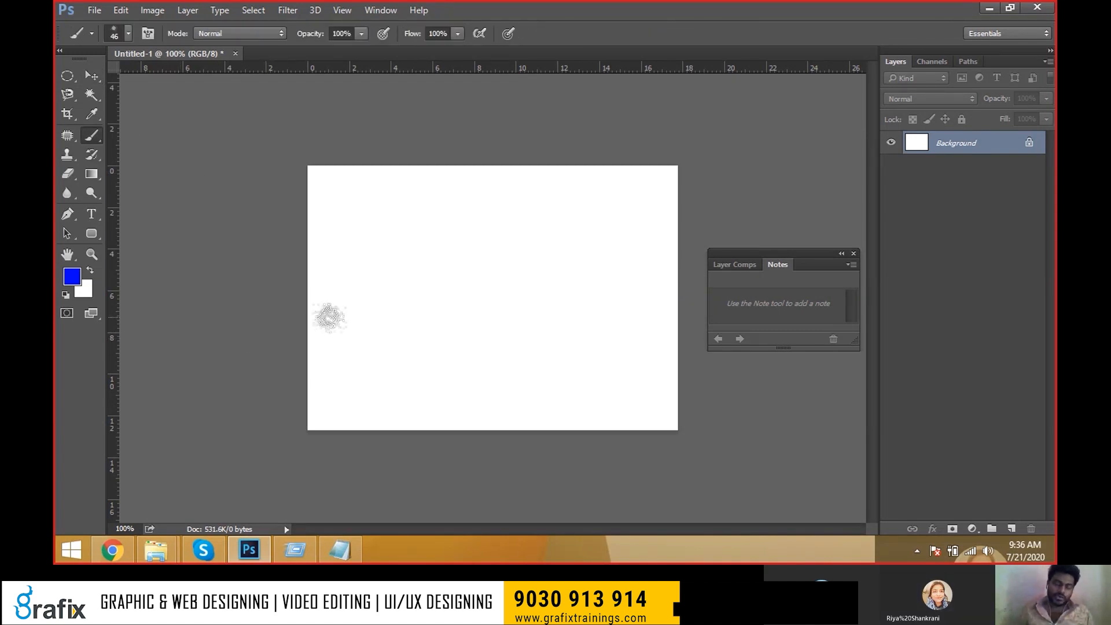
{"action": "left_click", "coordinate": [78, 280]}
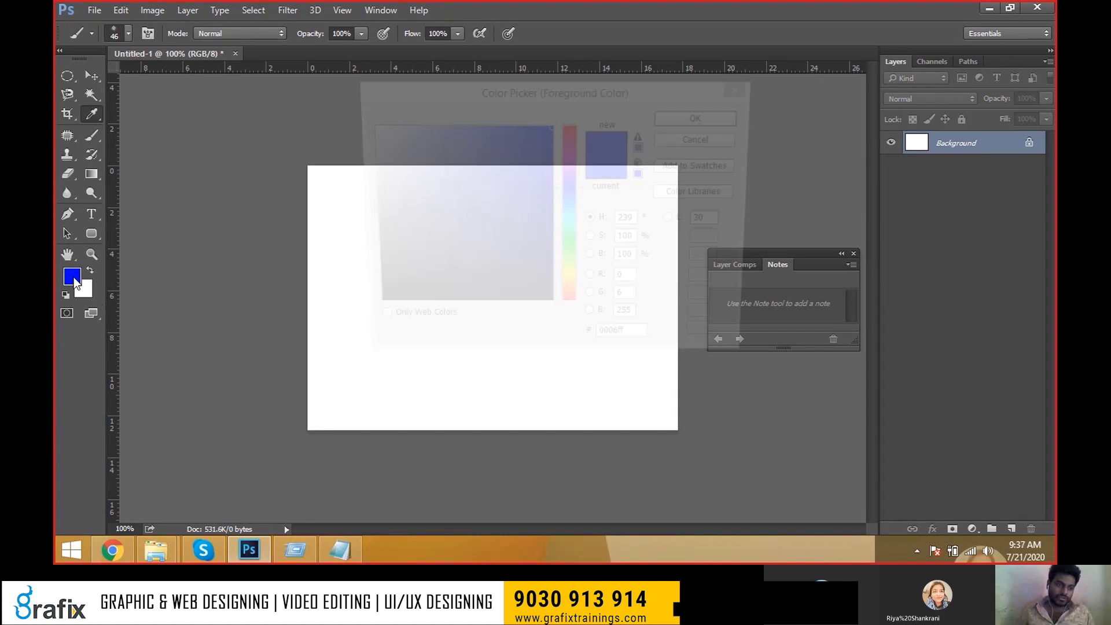
Set the foreground colour to black (000000) and fill the canvas with it.
{"action": "left_click", "coordinate": [570, 277]}
{"action": "left_click_drag", "start_coordinate": [570, 285], "coordinate": [569, 311]}
{"action": "left_click_drag", "start_coordinate": [460, 277], "coordinate": [413, 321]}
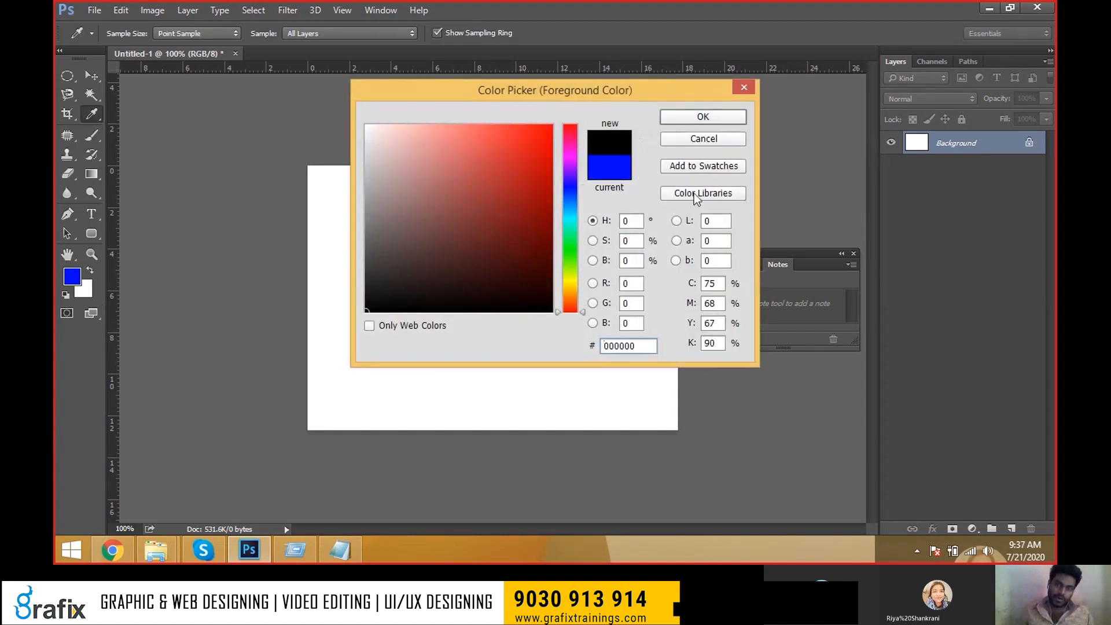
{"action": "left_click", "coordinate": [710, 118]}
{"action": "key", "text": "alt+BackSpace"}
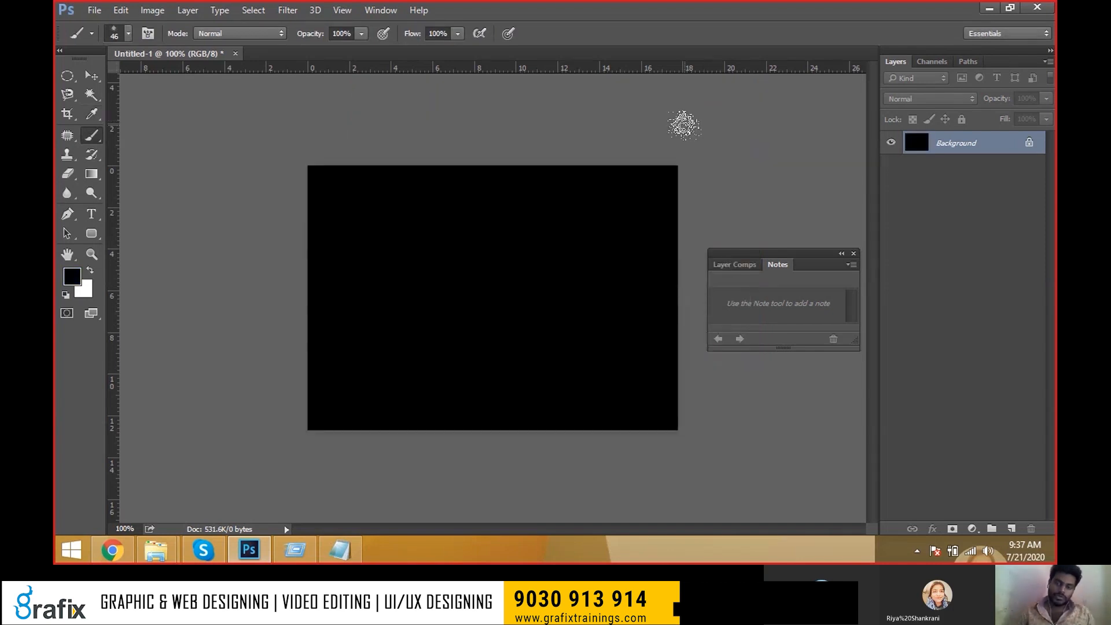
Clear the fill, test two speckled dabs, then refill the whole canvas with black.
{"action": "key", "text": "ctrl+BackSpace"}
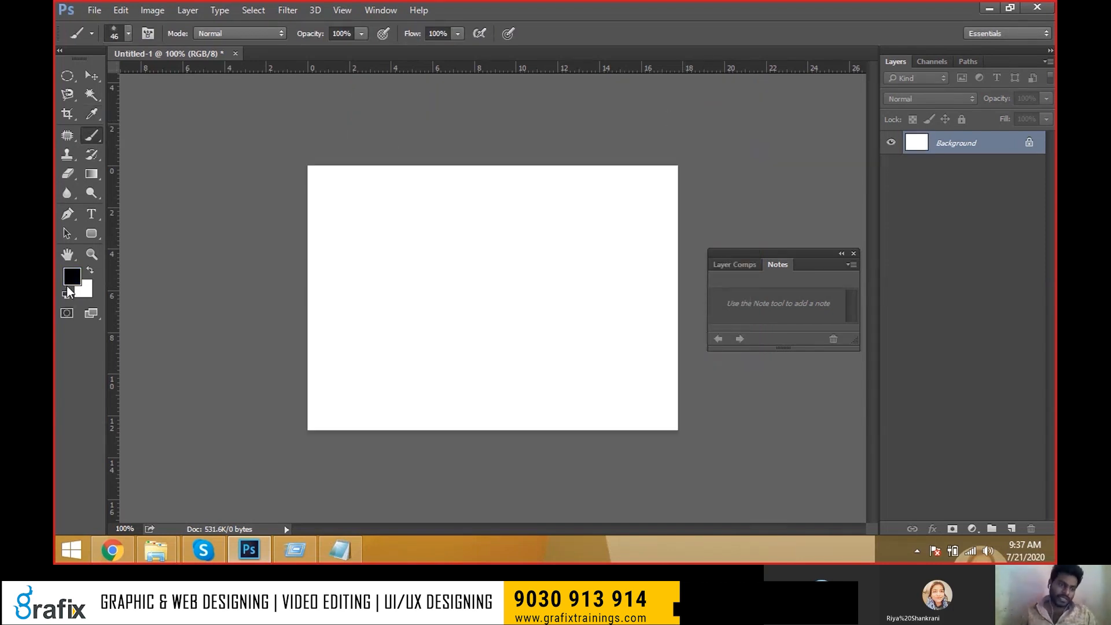
{"action": "left_click", "coordinate": [353, 260]}
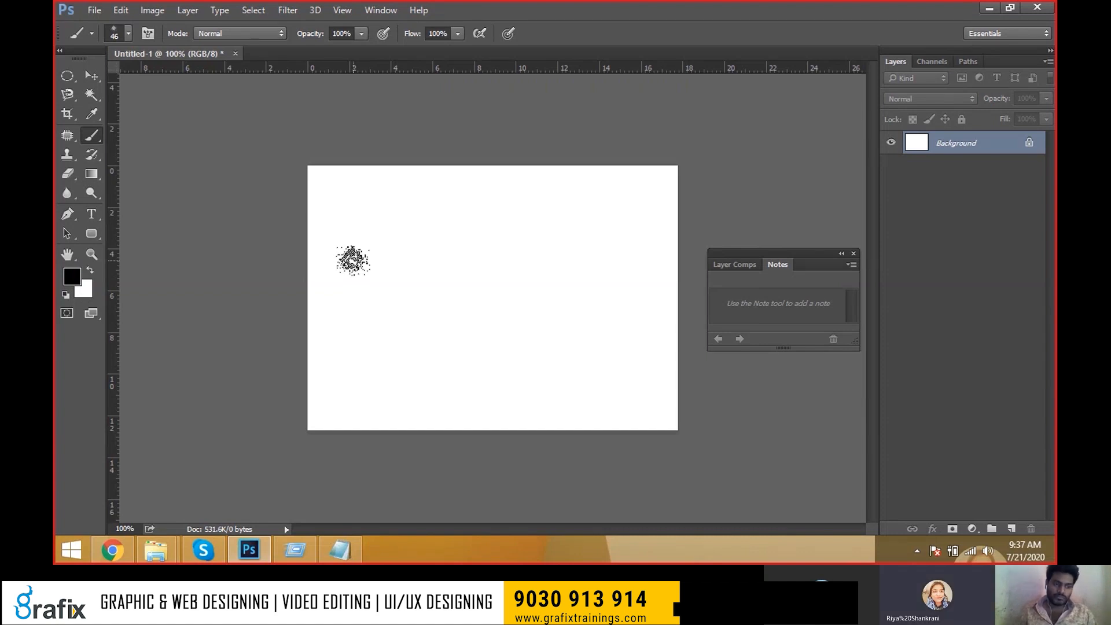
{"action": "left_click", "coordinate": [357, 260]}
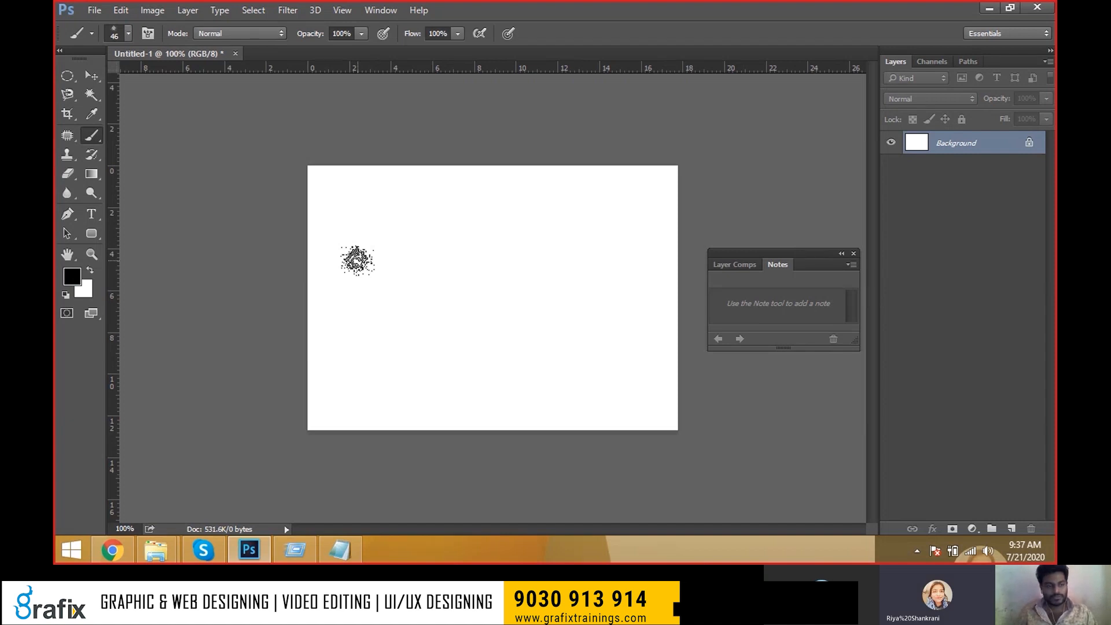
{"action": "key", "text": "alt+Tab"}
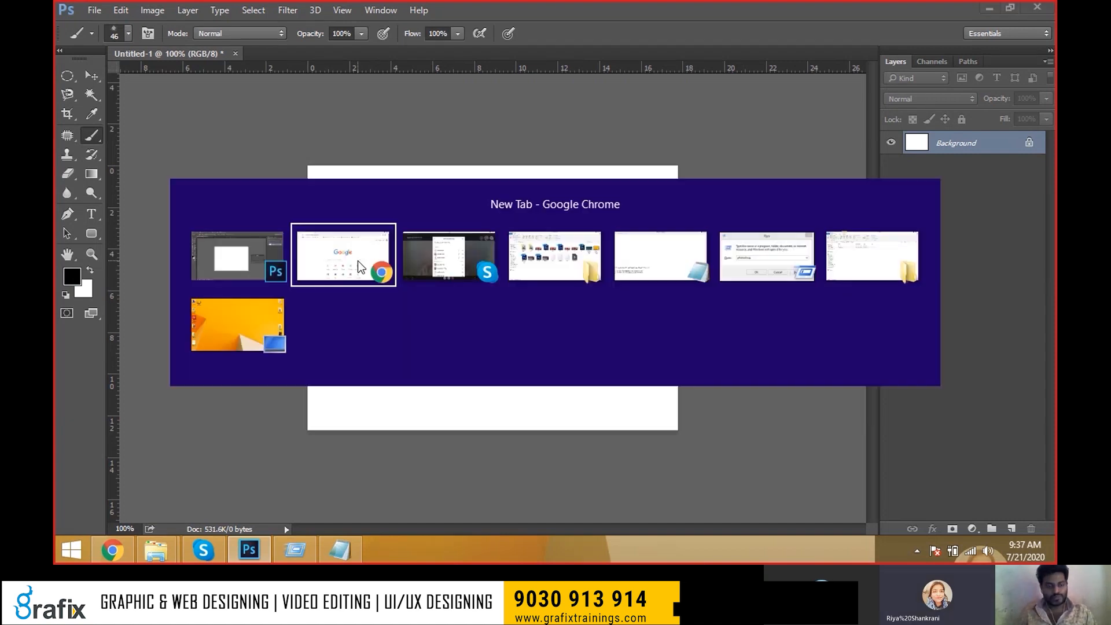
{"action": "key", "text": "alt+Tab"}
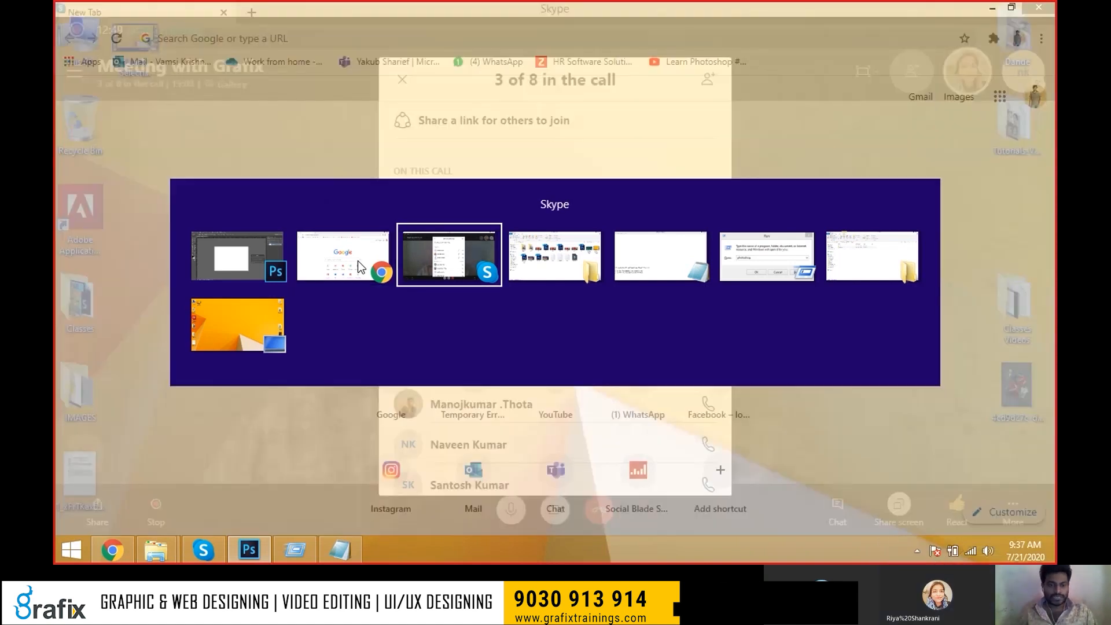
{"action": "key", "text": "alt+Tab"}
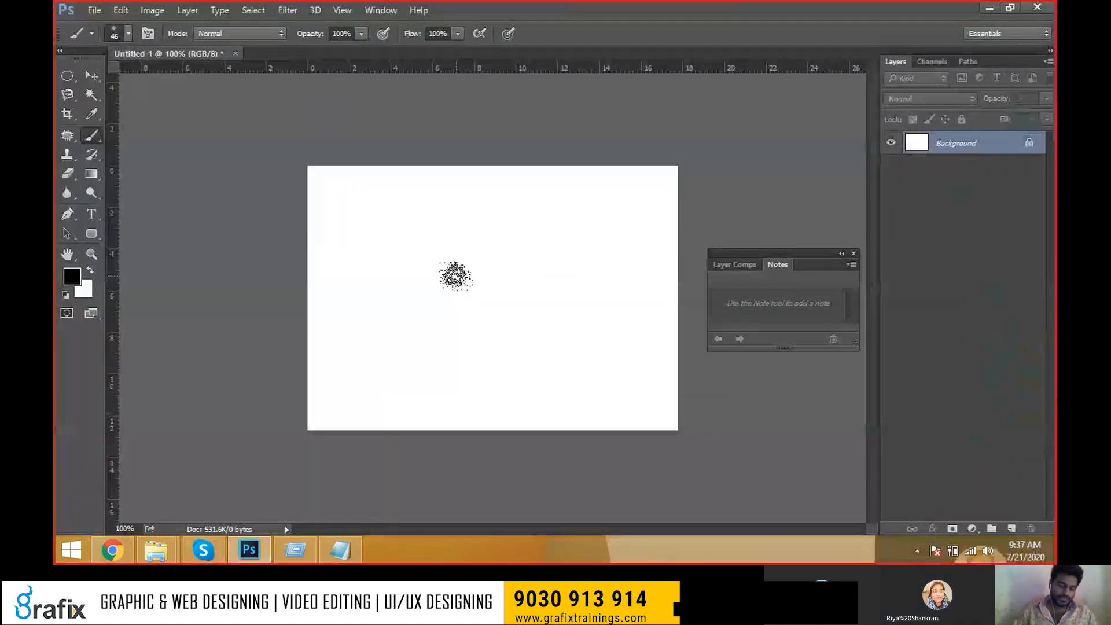
{"action": "key", "text": "alt+BackSpace"}
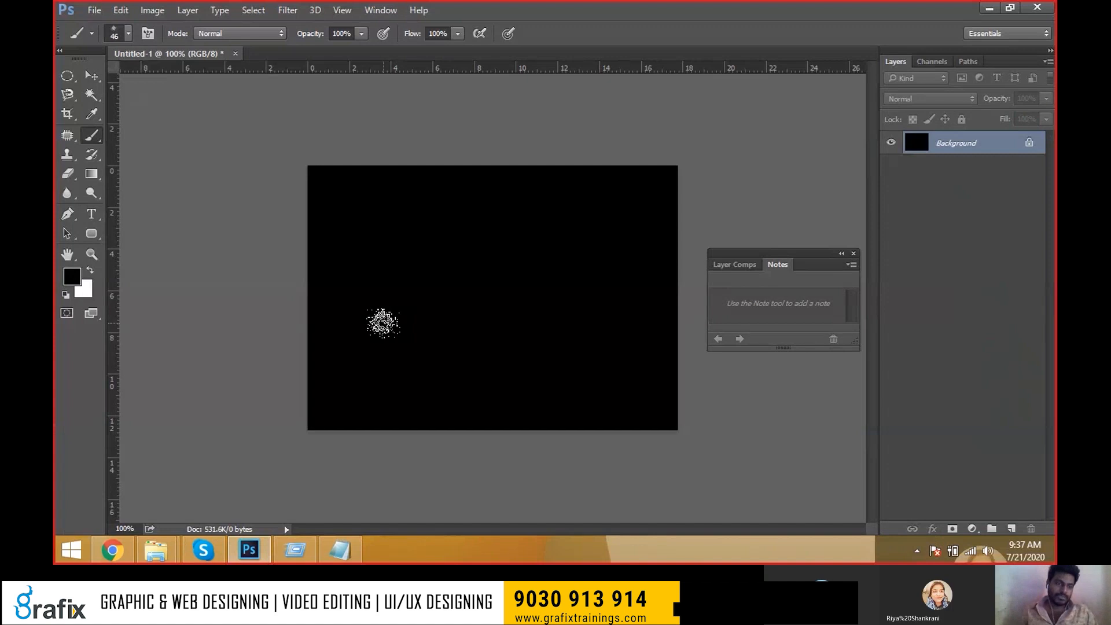
Pick a round brush from the Brush Preset picker and enlarge it to 80 px.
{"action": "left_click", "coordinate": [124, 39]}
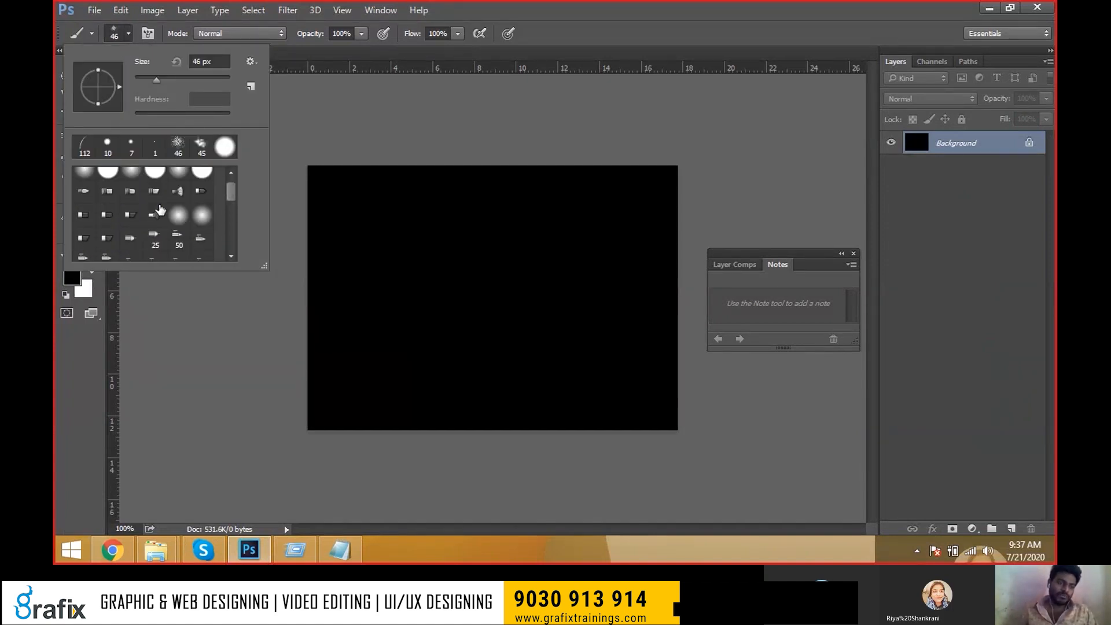
{"action": "left_click", "coordinate": [85, 181]}
{"action": "left_click", "coordinate": [306, 211]}
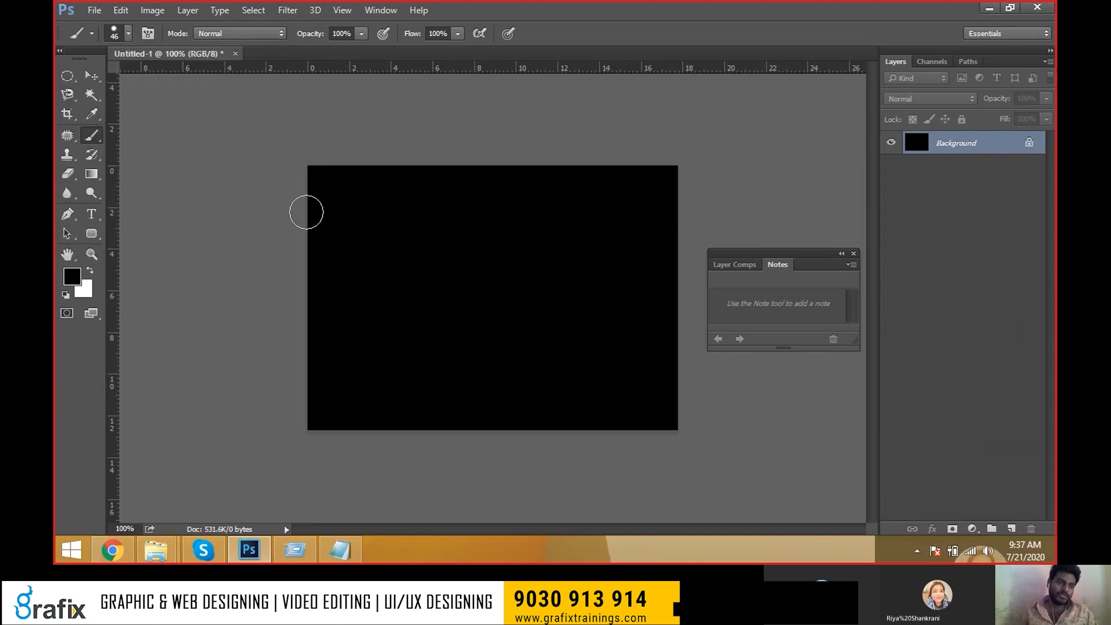
{"action": "key", "text": "bracketright"}
{"action": "key", "text": "bracketright"}
{"action": "key", "text": "bracketright"}
{"action": "key", "text": "bracketright"}
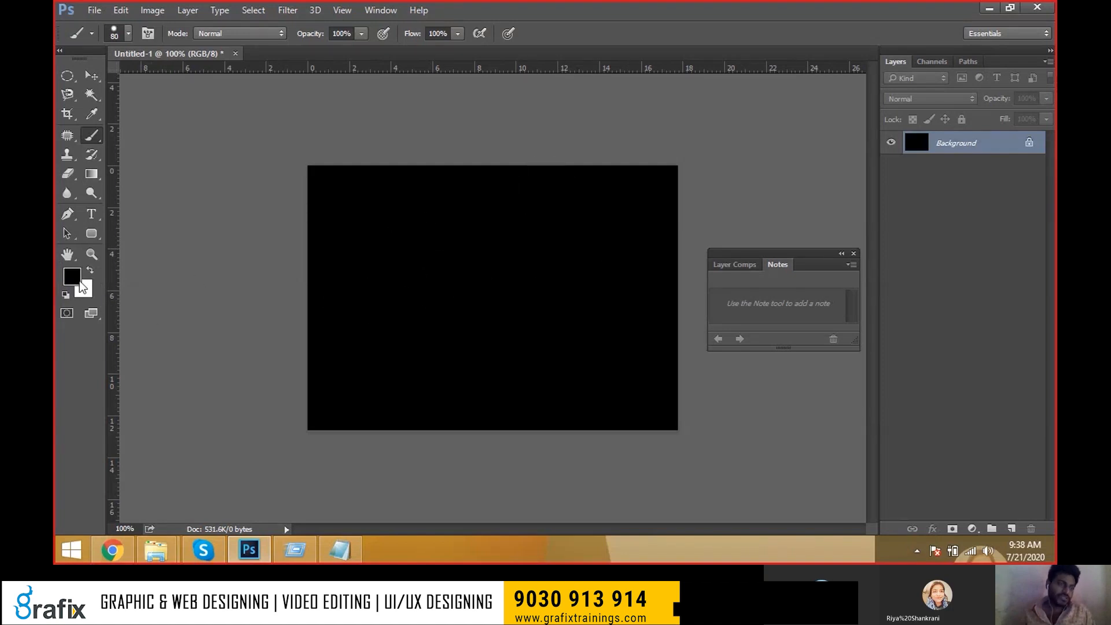
Set the foreground to white (ffffff) and stamp a round moon near the upper left.
{"action": "key", "text": "i"}
{"action": "left_click", "coordinate": [75, 278]}
{"action": "left_click", "coordinate": [368, 126]}
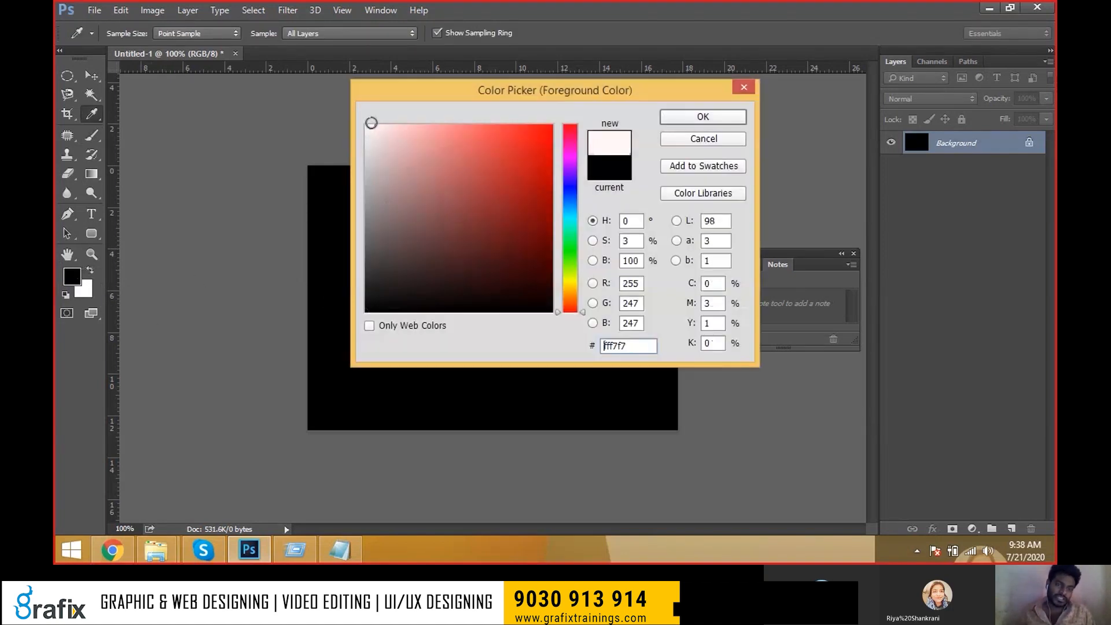
{"action": "left_click", "coordinate": [723, 116]}
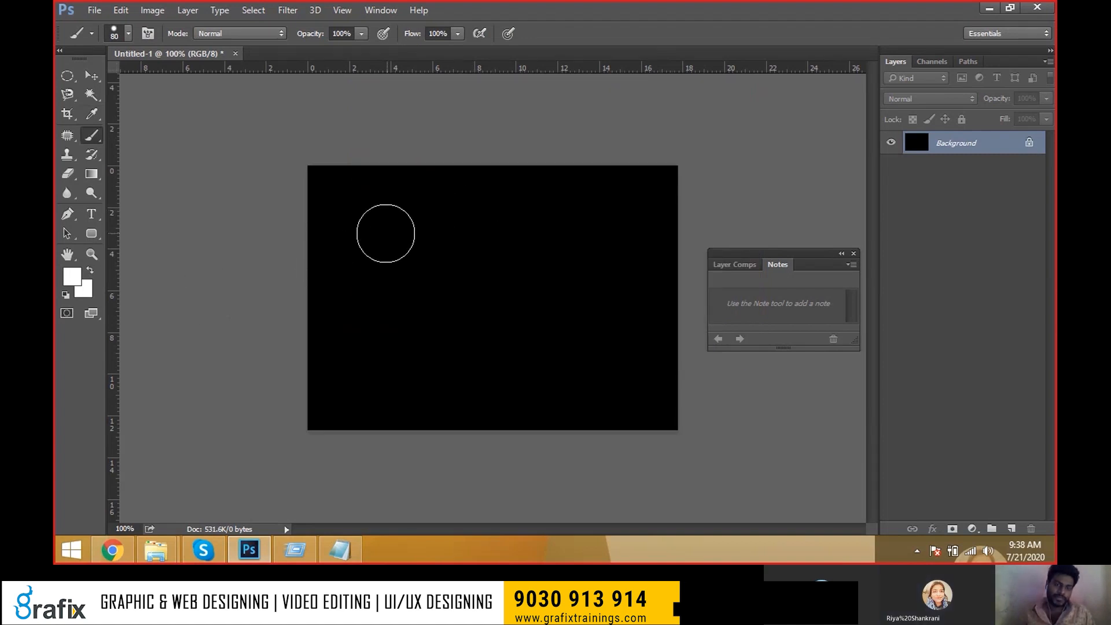
{"action": "left_click", "coordinate": [363, 233]}
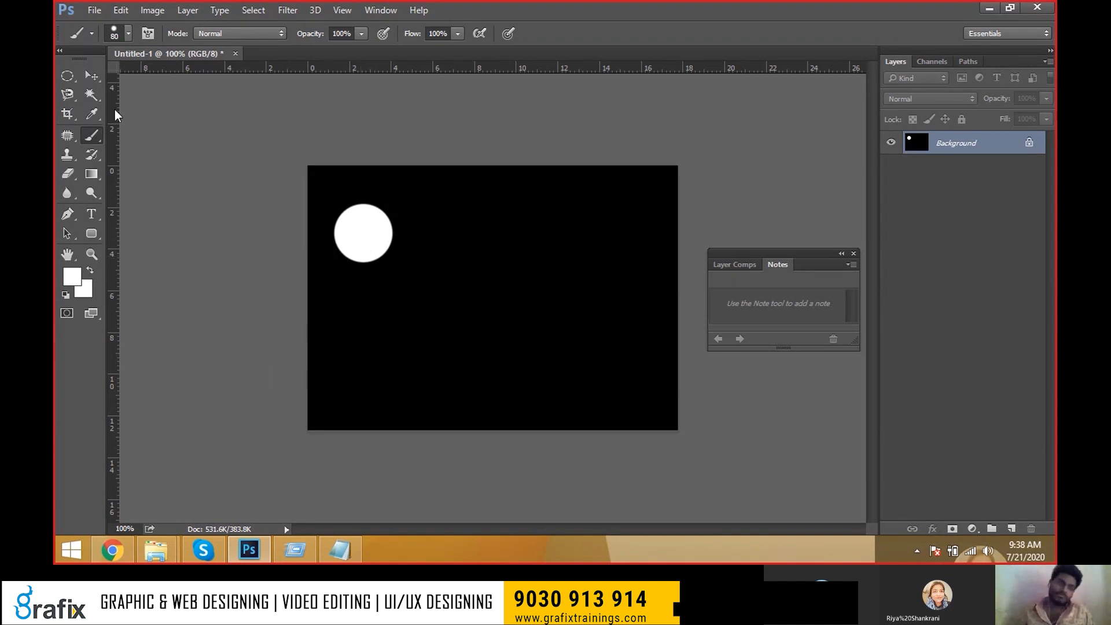
{"action": "left_click", "coordinate": [93, 76]}
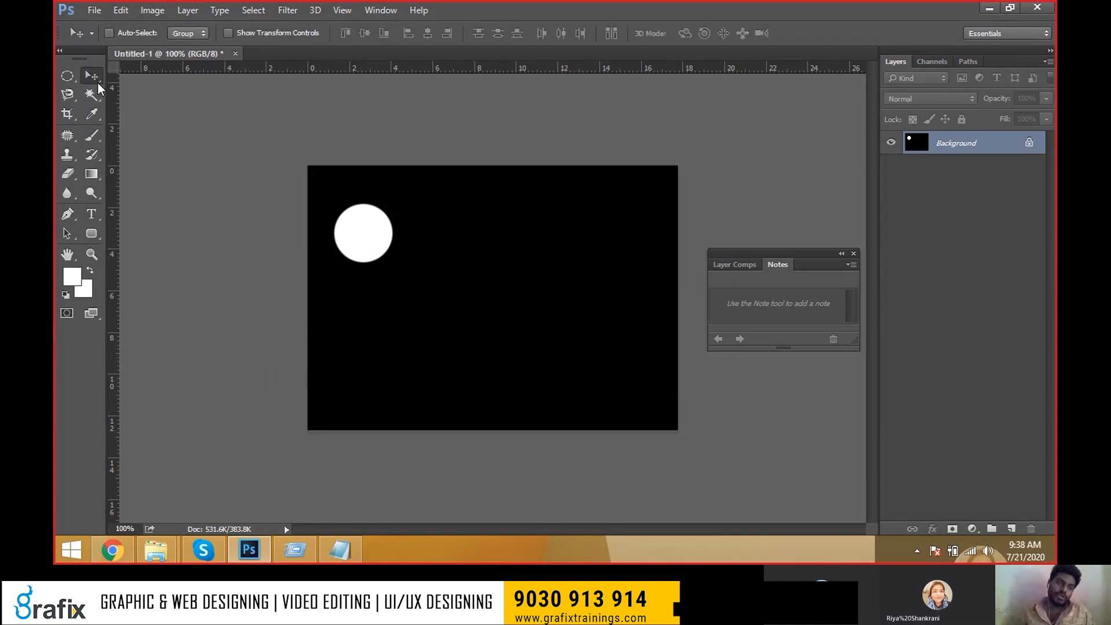
{"action": "left_click_drag", "start_coordinate": [397, 300], "coordinate": [444, 297]}
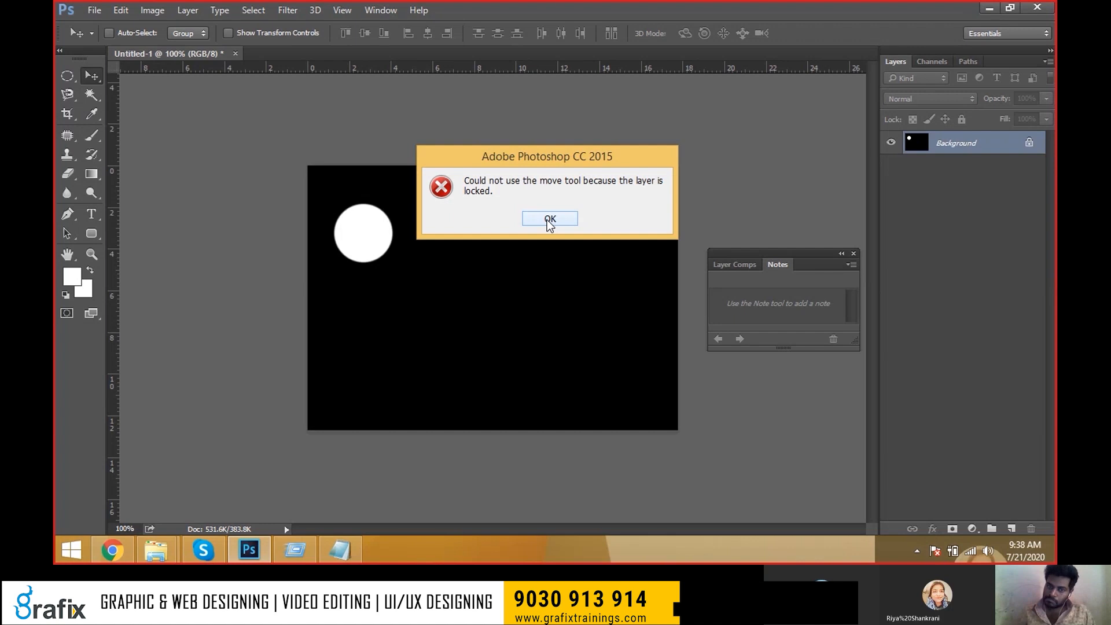
{"action": "left_click", "coordinate": [549, 220]}
{"action": "left_click", "coordinate": [435, 267]}
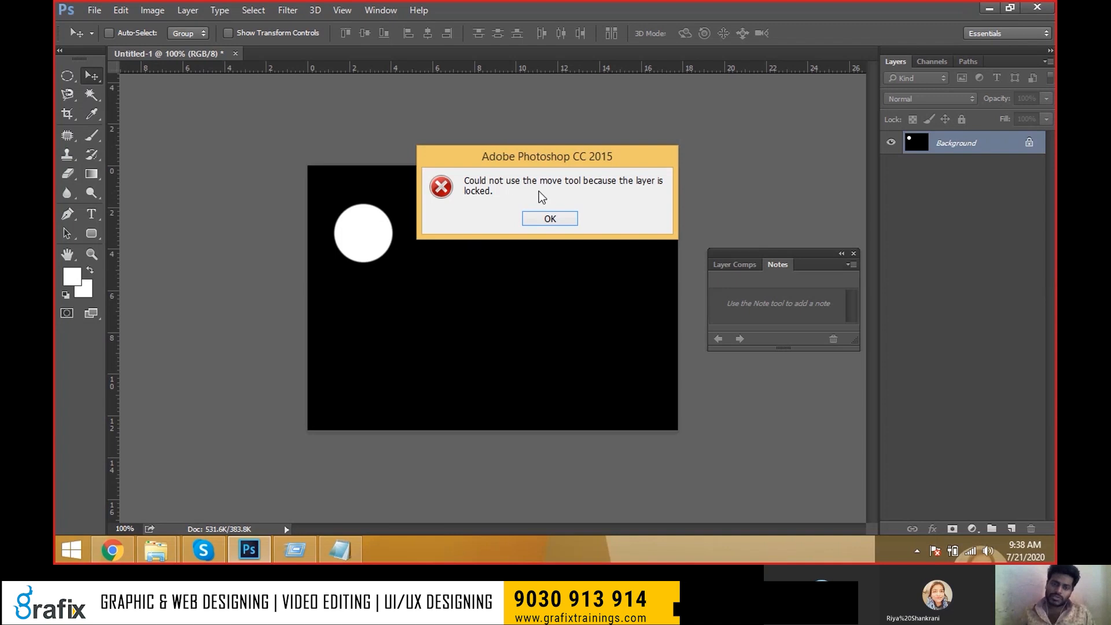
{"action": "left_click", "coordinate": [550, 220]}
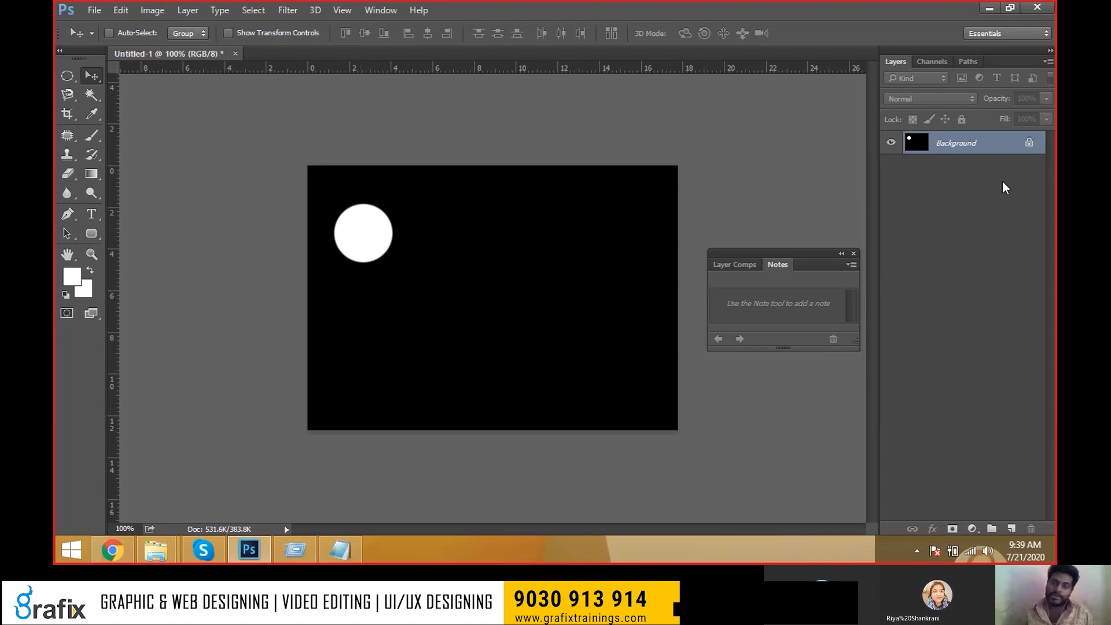
{"action": "left_click_drag", "start_coordinate": [391, 243], "coordinate": [463, 308]}
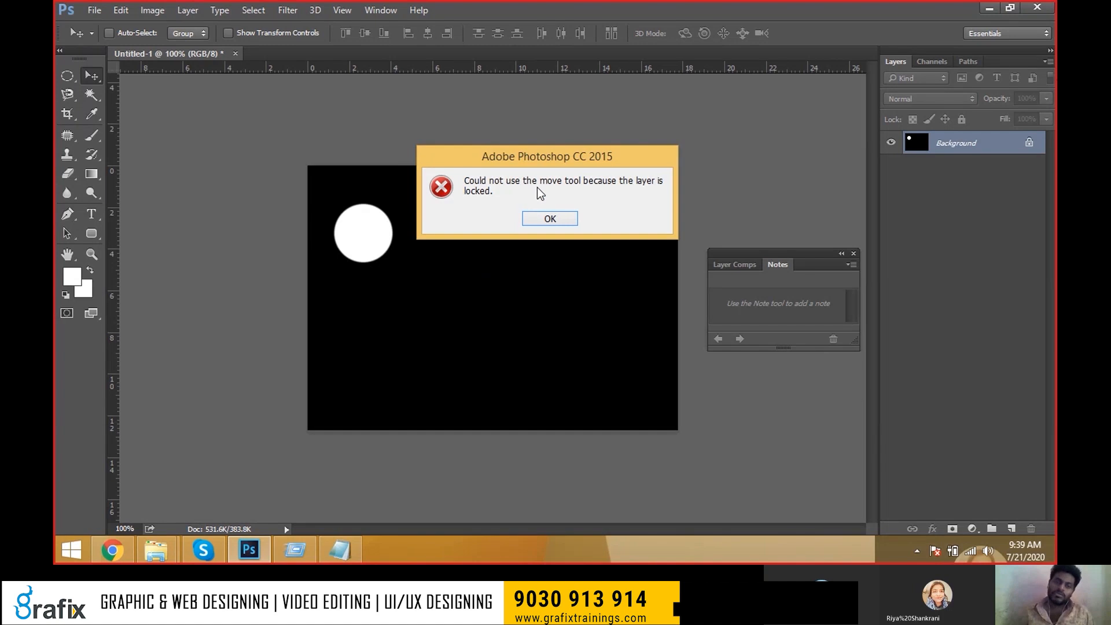
{"action": "left_click", "coordinate": [533, 218]}
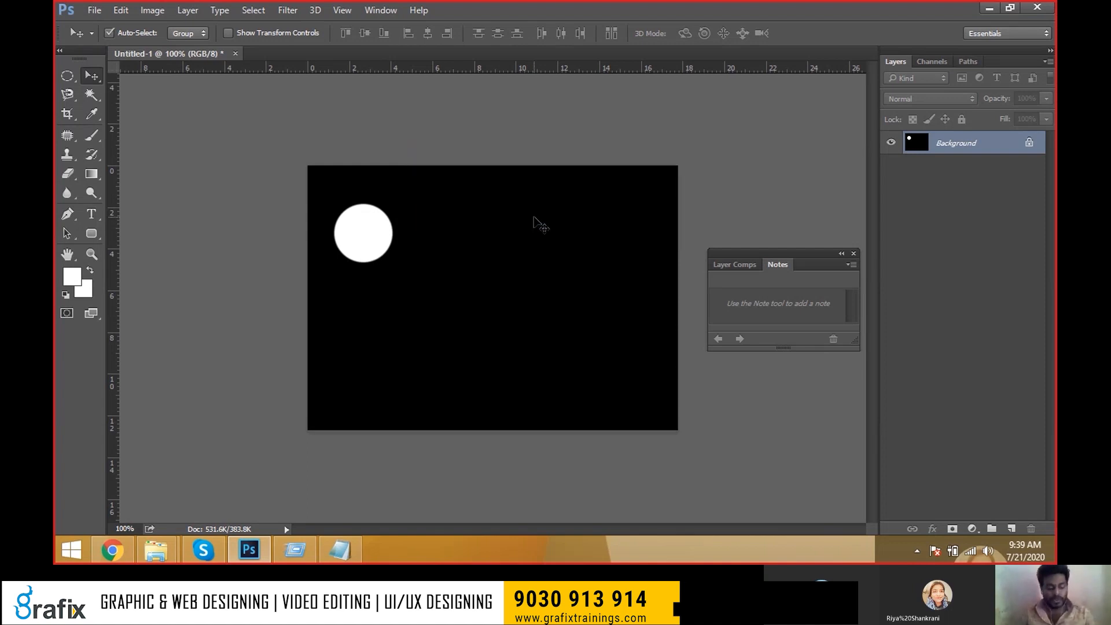
{"action": "key", "text": "alt+Tab"}
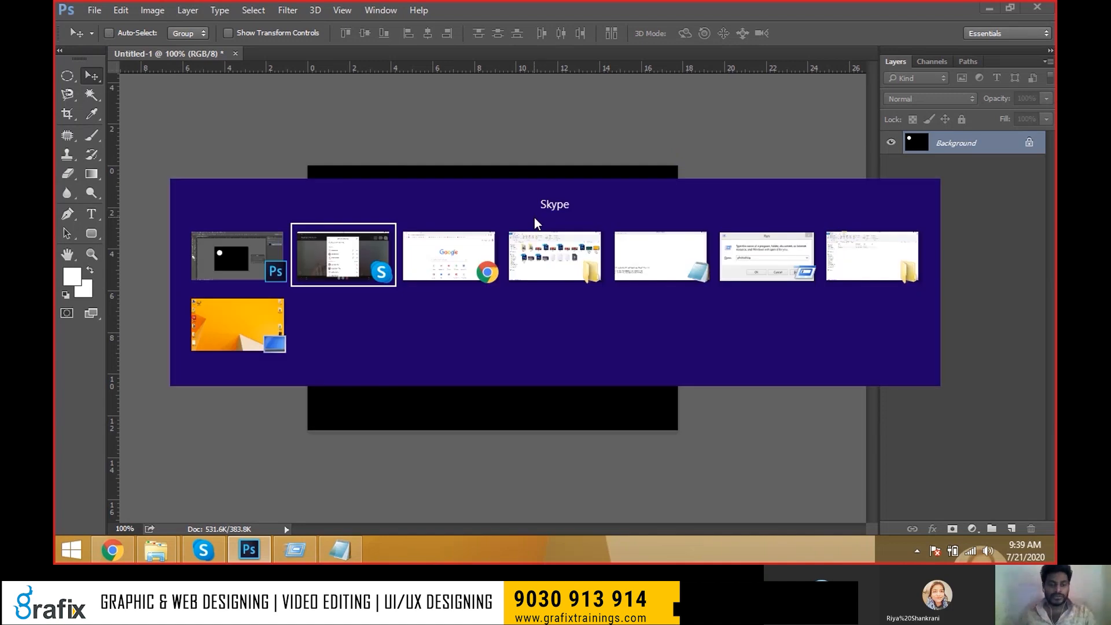
In Notepad's Psd-Keys.txt, select the step backward and step forward shortcut lines.
{"action": "key", "text": "alt+Tab"}
{"action": "key", "text": "alt+Tab"}
{"action": "key", "text": "alt+Tab"}
{"action": "key", "text": "alt+Tab"}
{"action": "key", "text": "alt+Tab"}
{"action": "key", "text": "alt+Tab"}
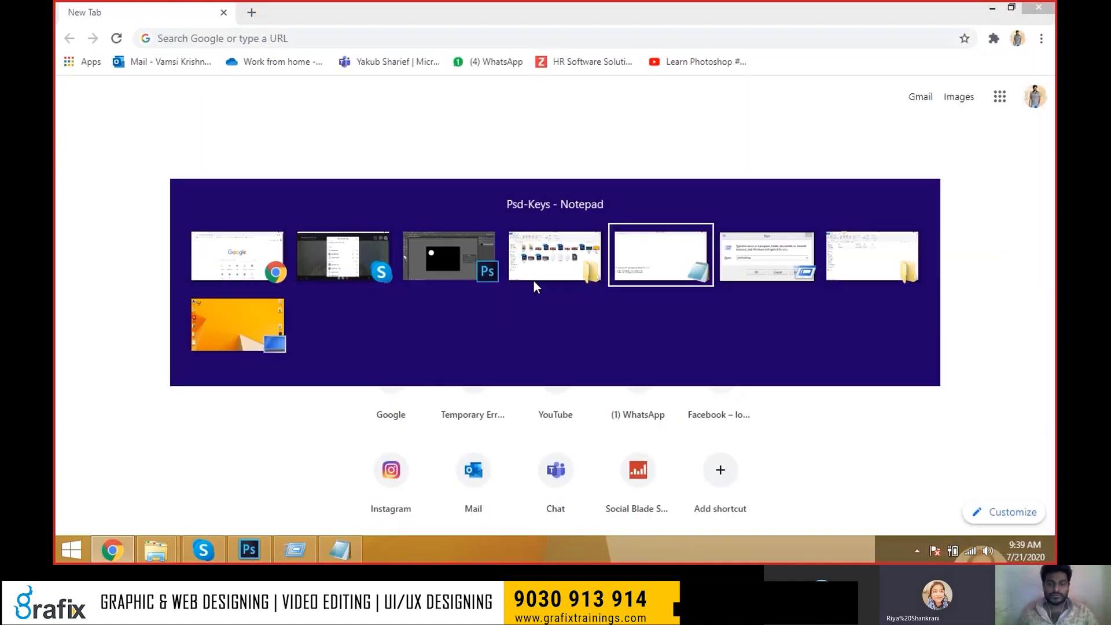
{"action": "scroll", "coordinate": [533, 280], "scroll_direction": "up", "scroll_amount": 12}
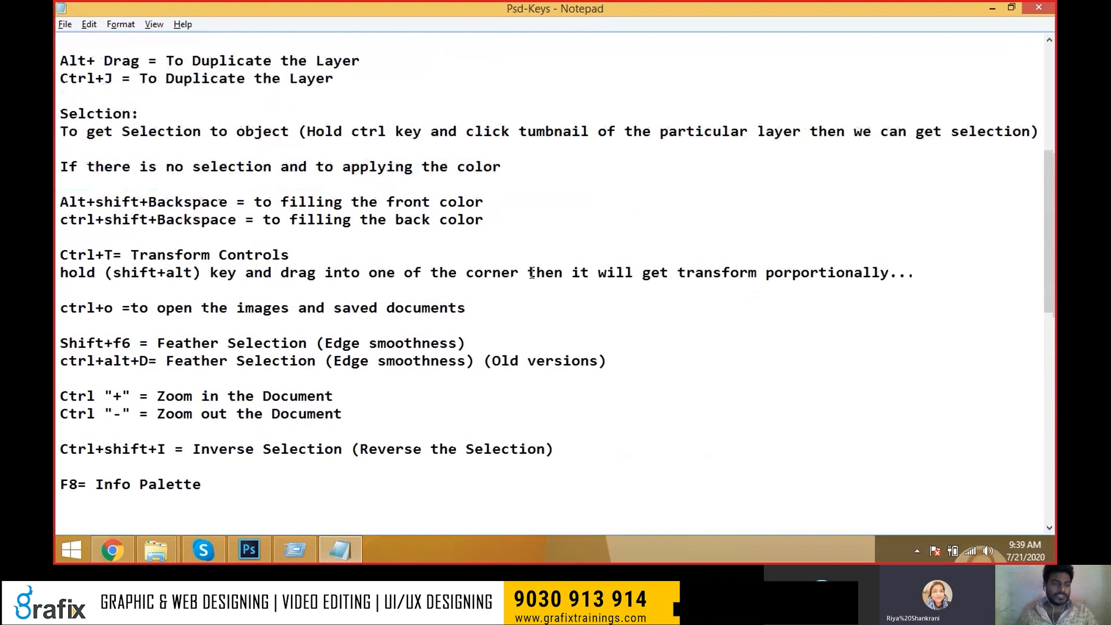
{"action": "left_click_drag", "start_coordinate": [334, 238], "coordinate": [55, 228]}
{"action": "key", "text": "alt+Tab"}
{"action": "key", "text": "alt+Tab"}
{"action": "left_click_drag", "start_coordinate": [330, 239], "coordinate": [58, 238]}
Append '(undo)' to the Ctrl+Alt+Z line and '(Redo)' to the Ctrl+Shift+Z line, then return to Photoshop.
{"action": "left_click", "coordinate": [385, 220]}
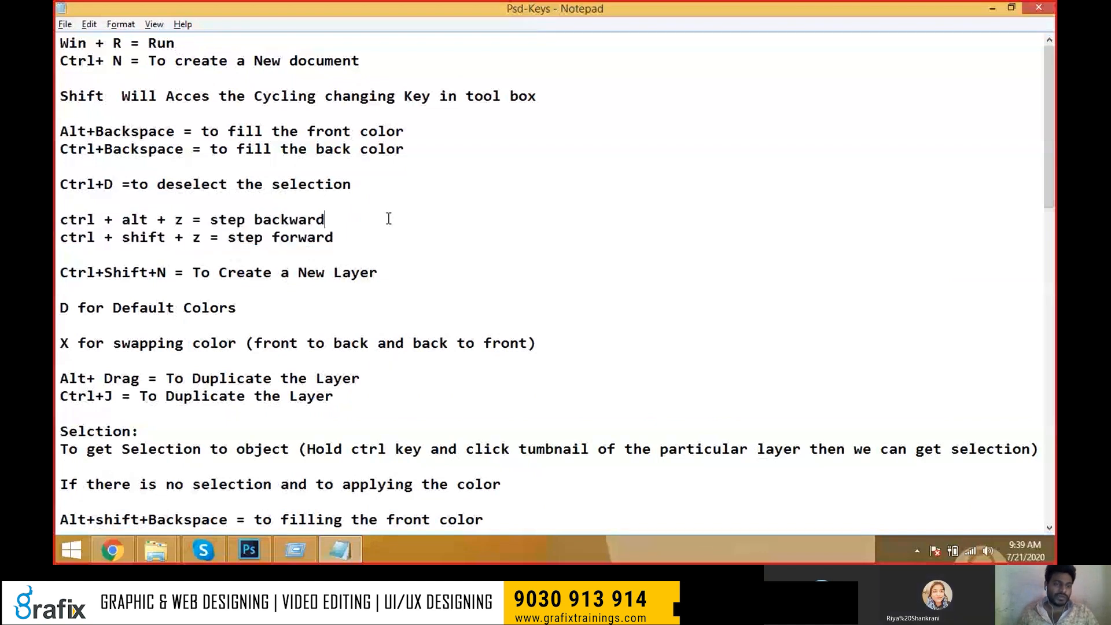
{"action": "type", "text": "(undo)"}
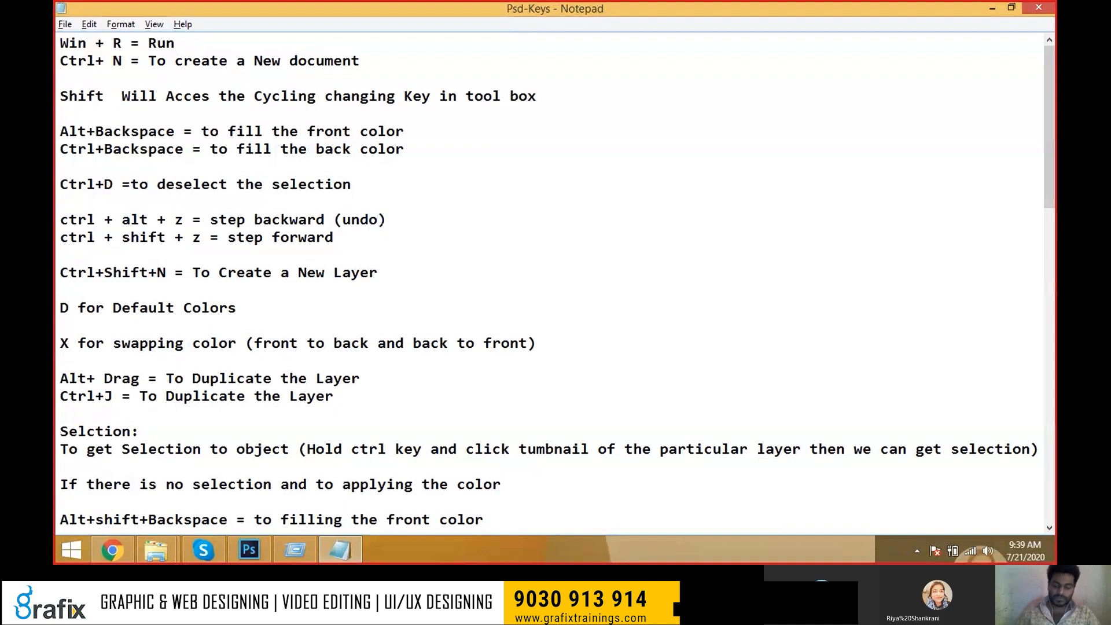
{"action": "left_click", "coordinate": [342, 237]}
{"action": "type", "text": "(Redo"}
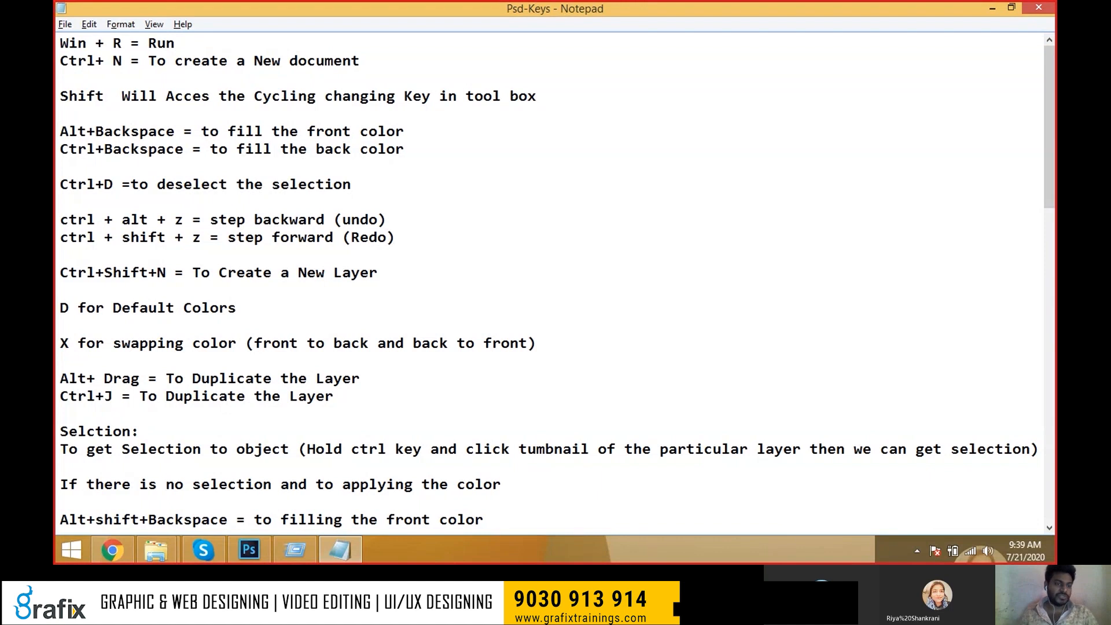
{"action": "key", "text": "alt+Tab"}
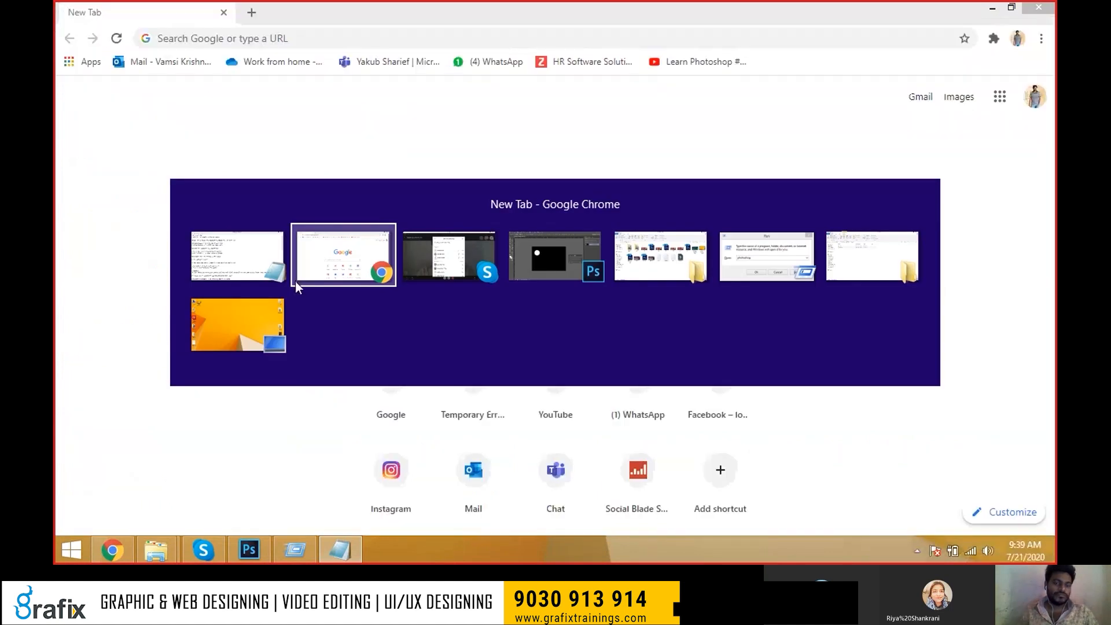
{"action": "key", "text": "alt+Tab"}
{"action": "key", "text": "alt+Tab"}
{"action": "key", "text": "alt+Tab"}
{"action": "key", "text": "alt+Tab"}
{"action": "key", "text": "ctrl"}
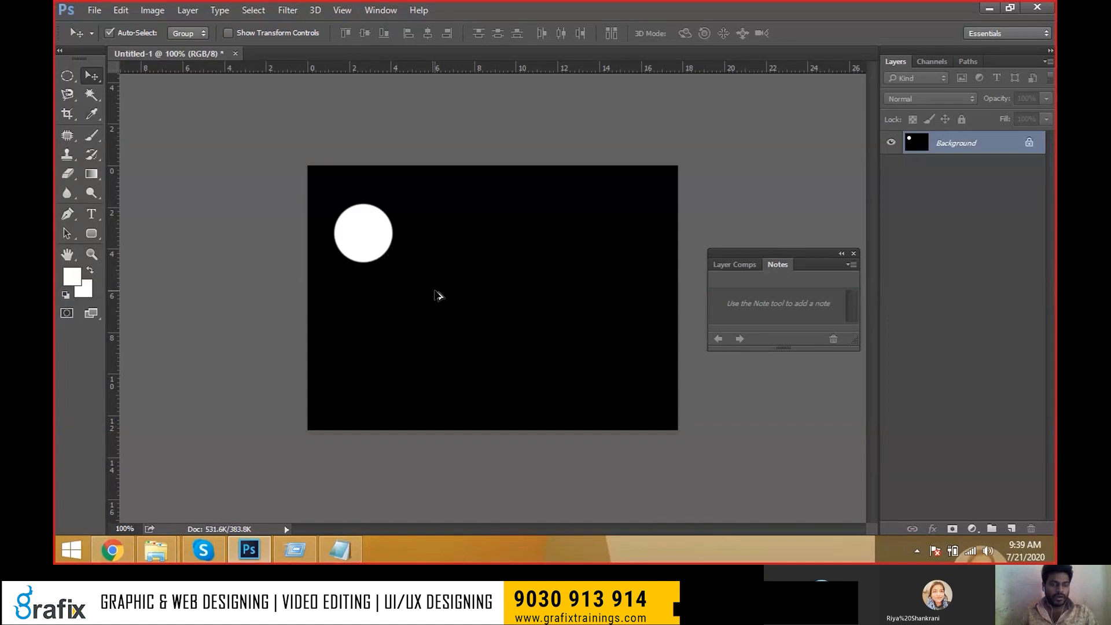
Undo the white moon and open the New Layer dialog proposing 'Layer 1'.
{"action": "key", "text": "ctrl+z"}
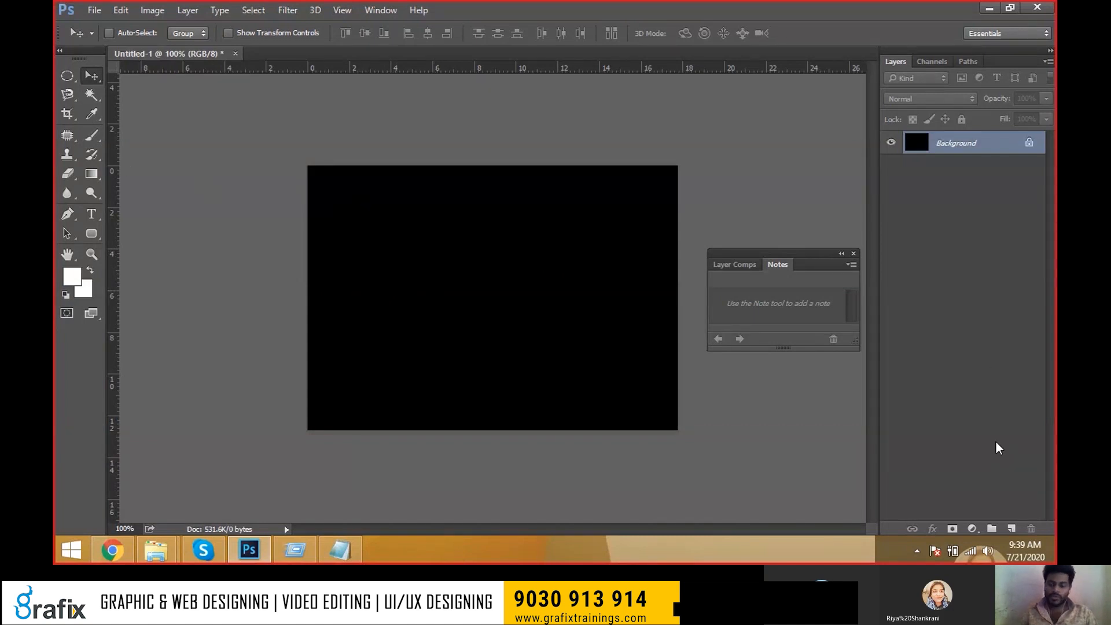
{"action": "key", "text": "ctrl"}
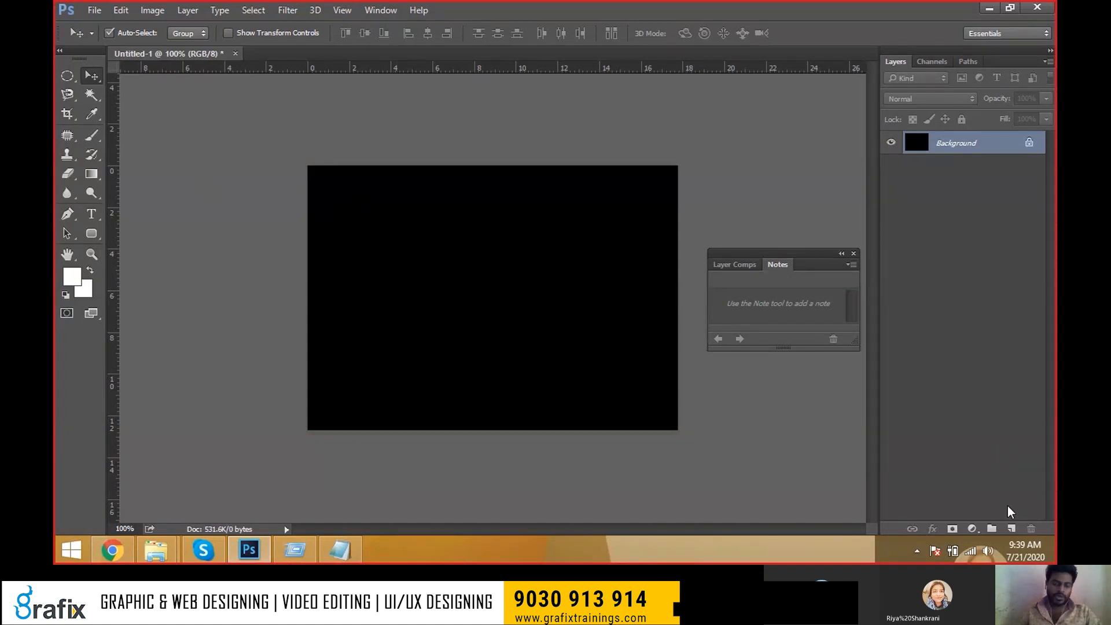
{"action": "key", "text": "ctrl+shift+n"}
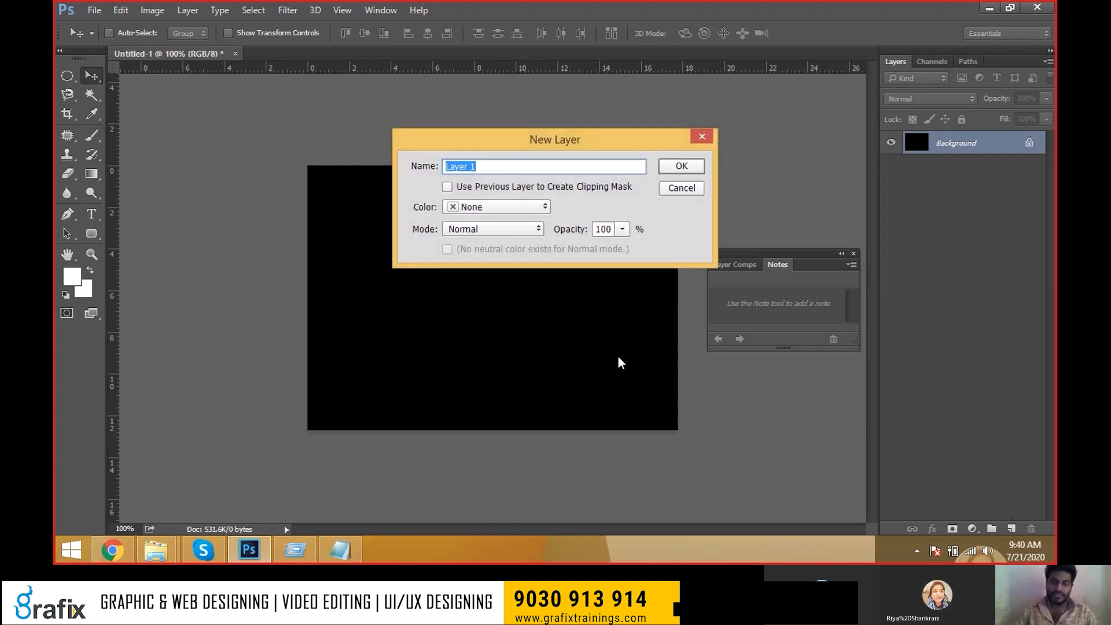
{"action": "key", "text": "alt+Tab"}
{"action": "key", "text": "alt+Tab"}
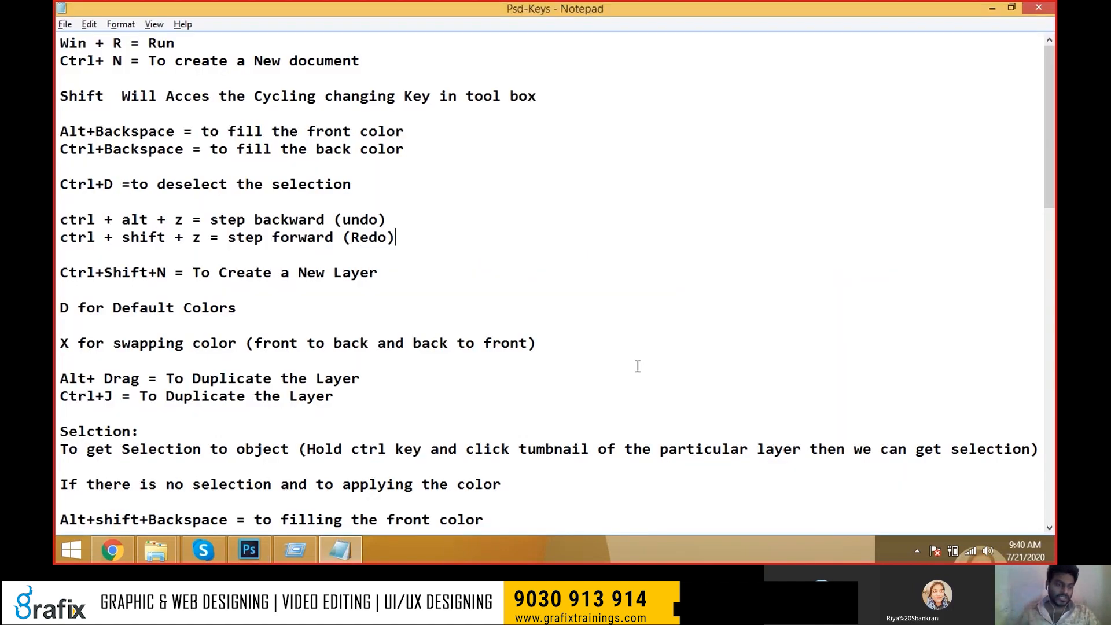
{"action": "left_click_drag", "start_coordinate": [379, 273], "coordinate": [57, 275]}
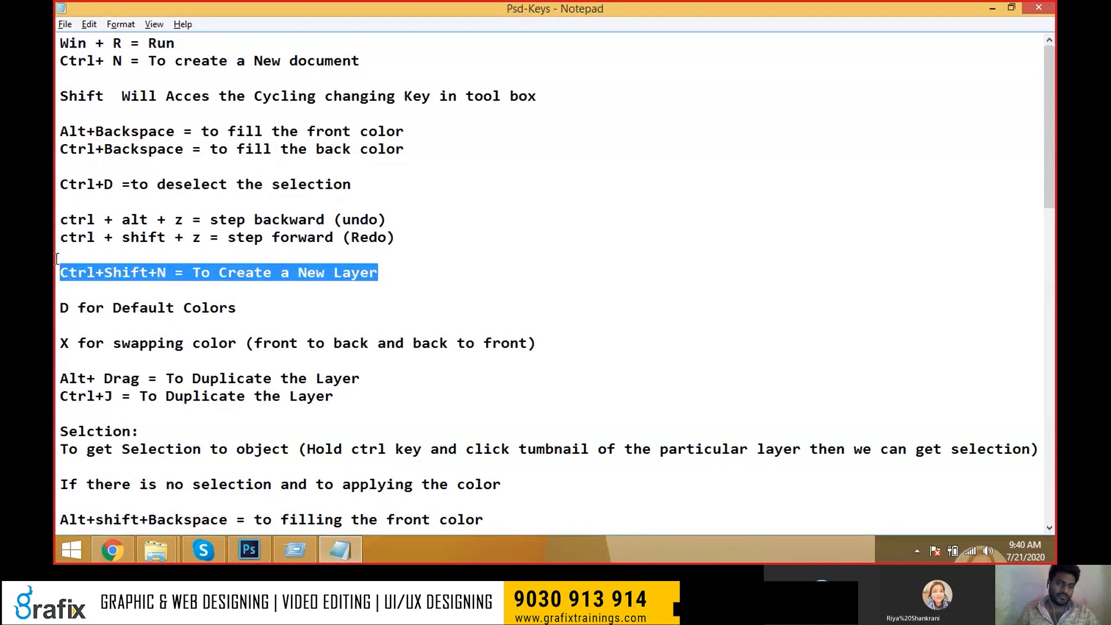
{"action": "key", "text": "alt+Tab"}
{"action": "key", "text": "alt+Tab"}
{"action": "key", "text": "Escape"}
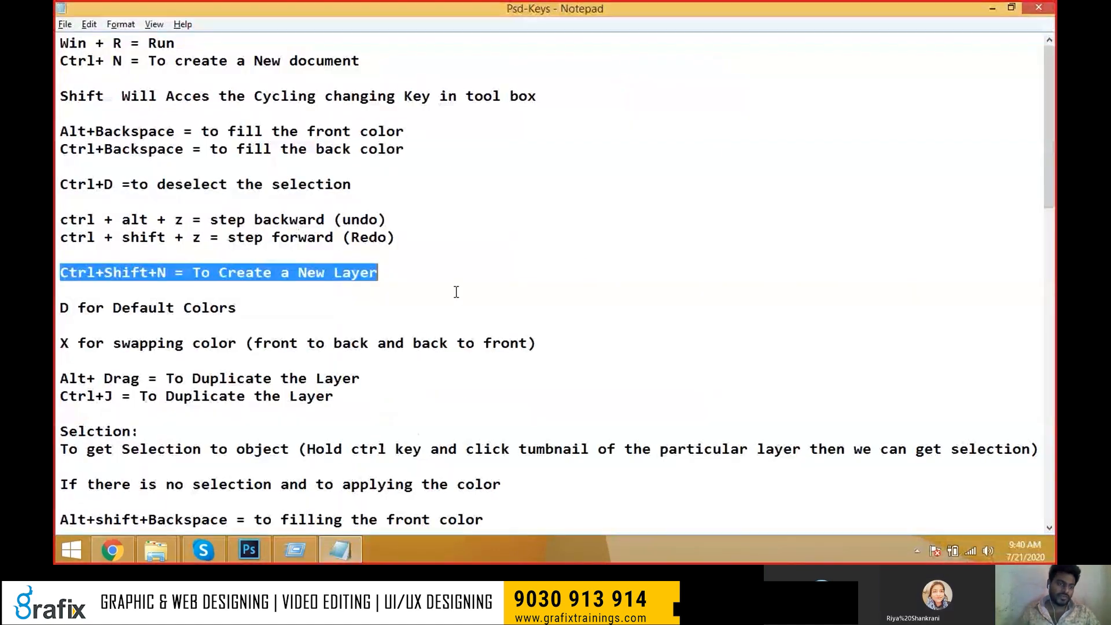
{"action": "left_click", "coordinate": [457, 292]}
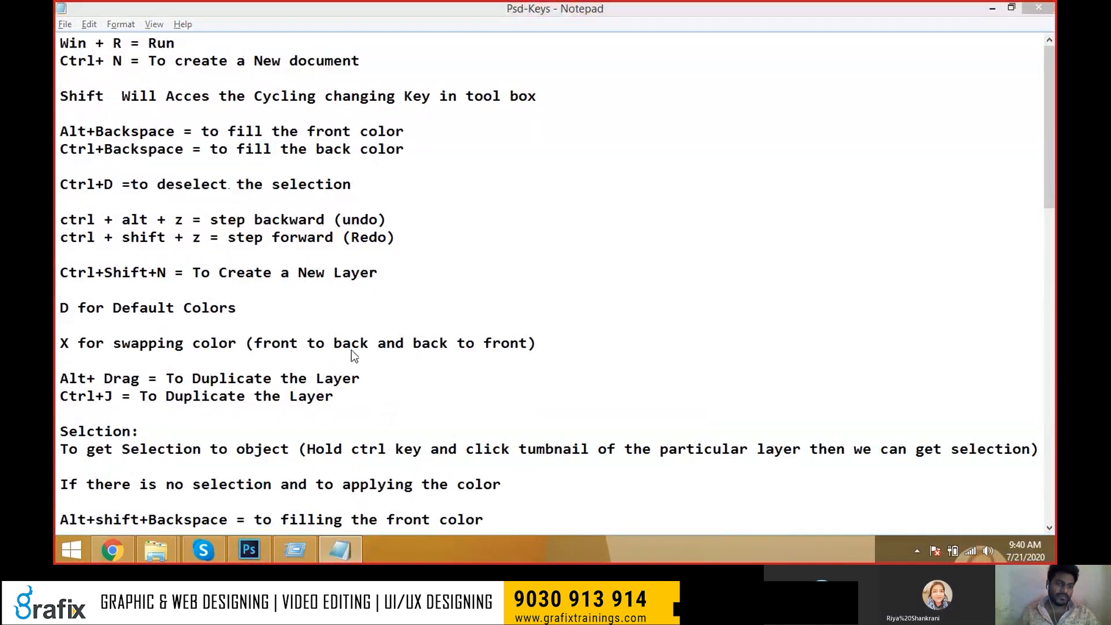
{"action": "key", "text": "alt+Tab"}
{"action": "key", "text": "alt+Tab"}
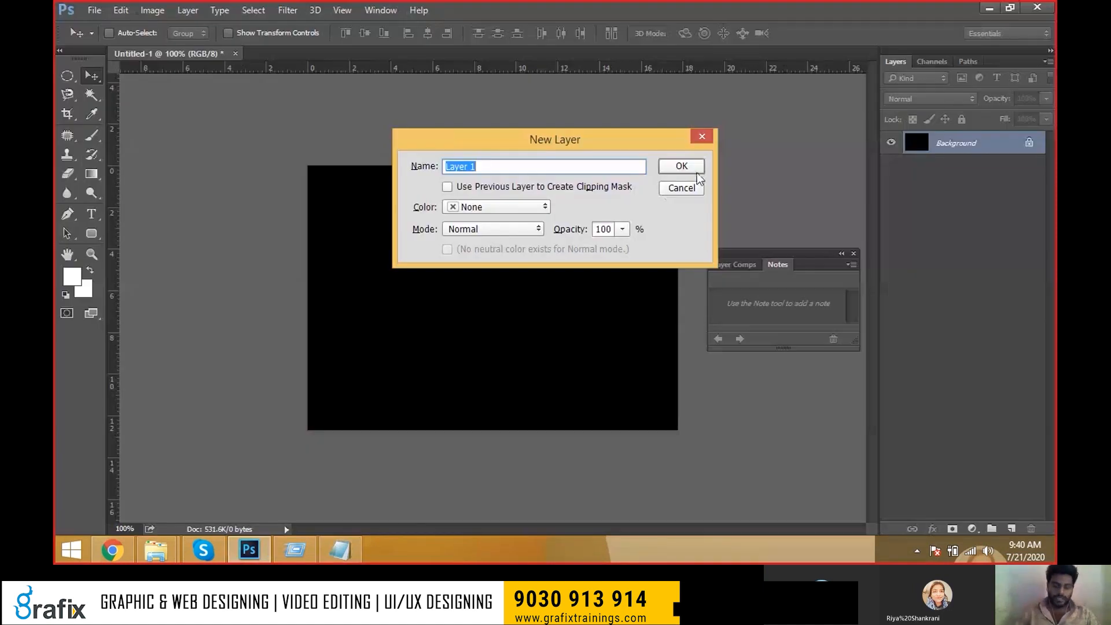
Name the new layer 'Moon' and create it above the black Background.
{"action": "type", "text": "Moon"}
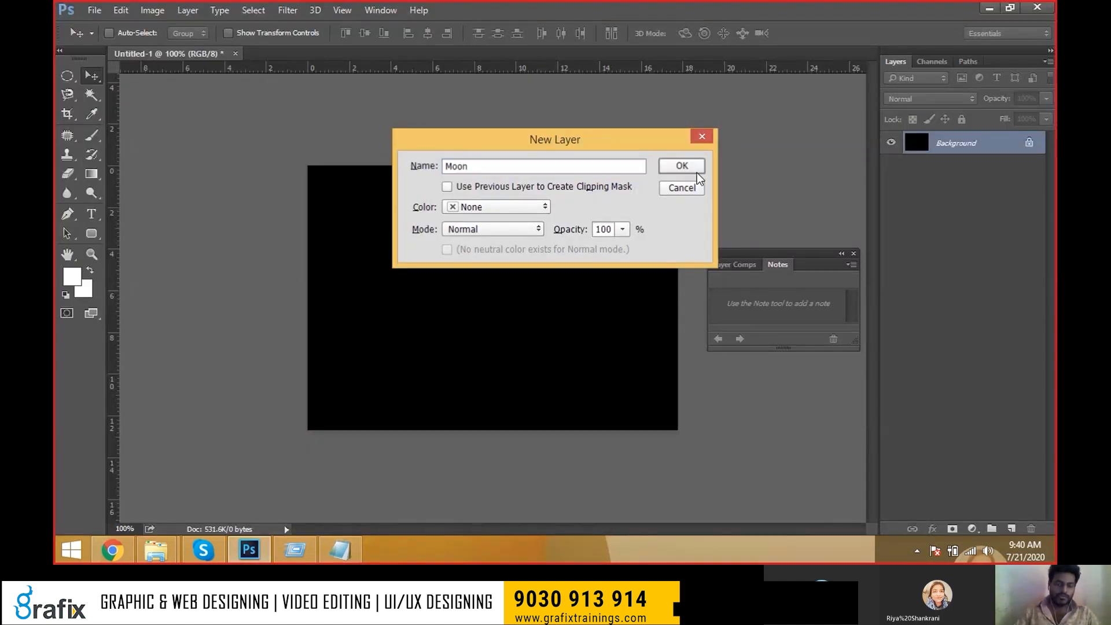
{"action": "left_click", "coordinate": [696, 171]}
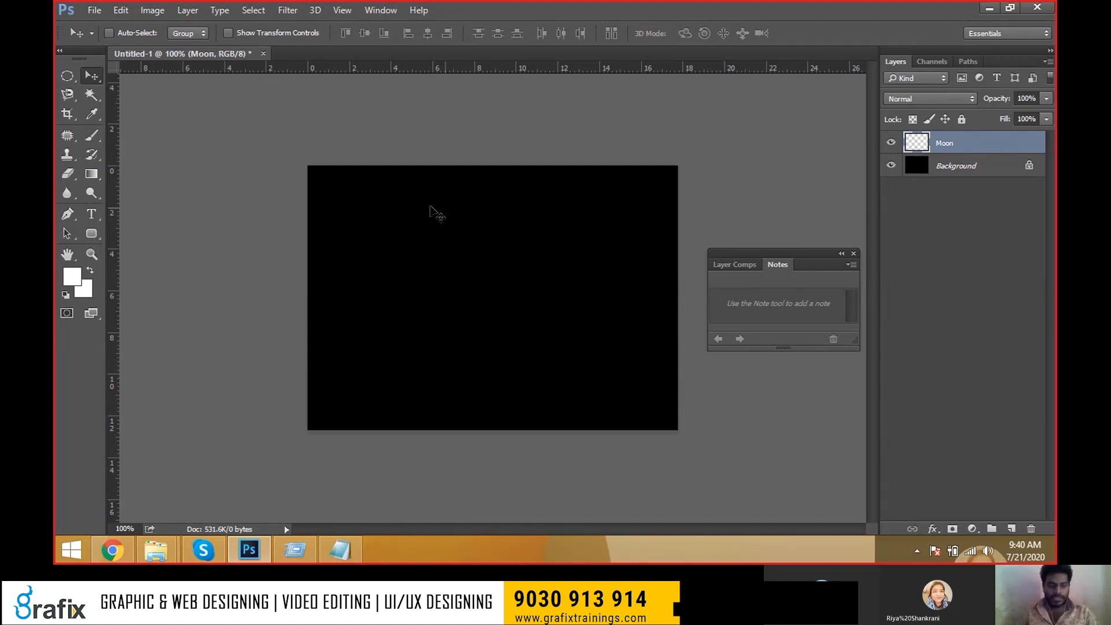
{"action": "left_click", "coordinate": [89, 133]}
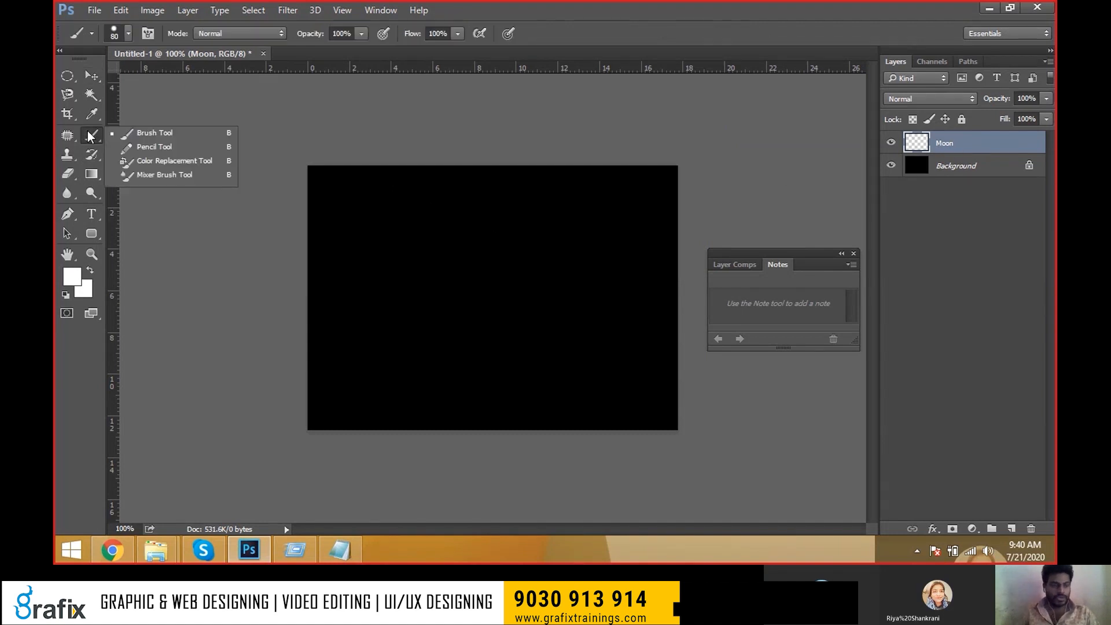
Paint a 90 px white round moon near the top-left of the canvas.
{"action": "left_click", "coordinate": [229, 134]}
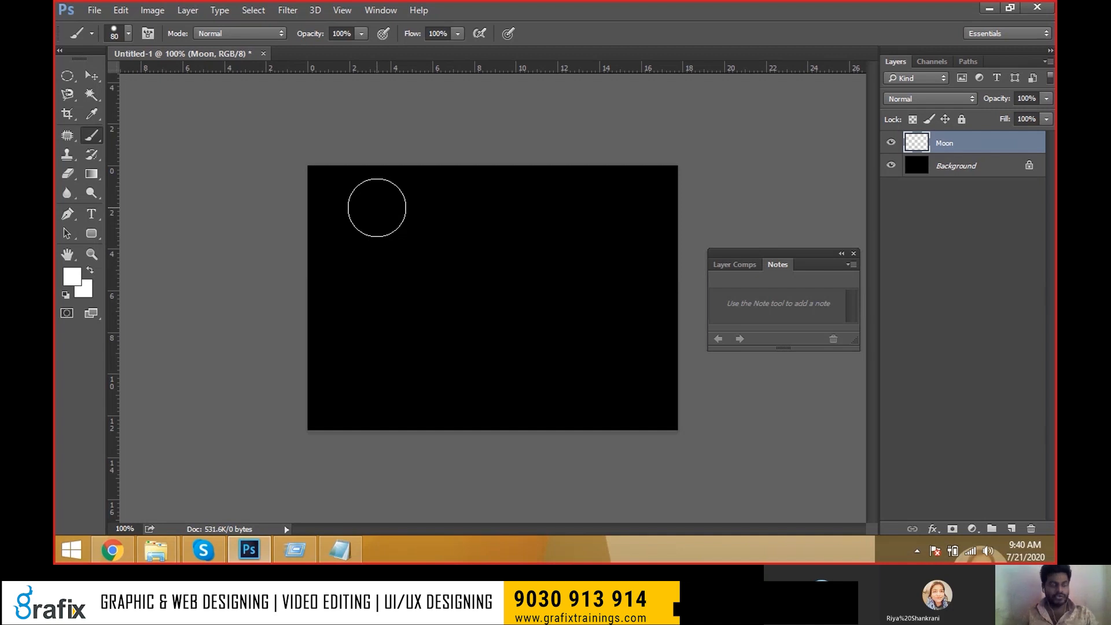
{"action": "key", "text": "bracketright"}
{"action": "left_click", "coordinate": [368, 220]}
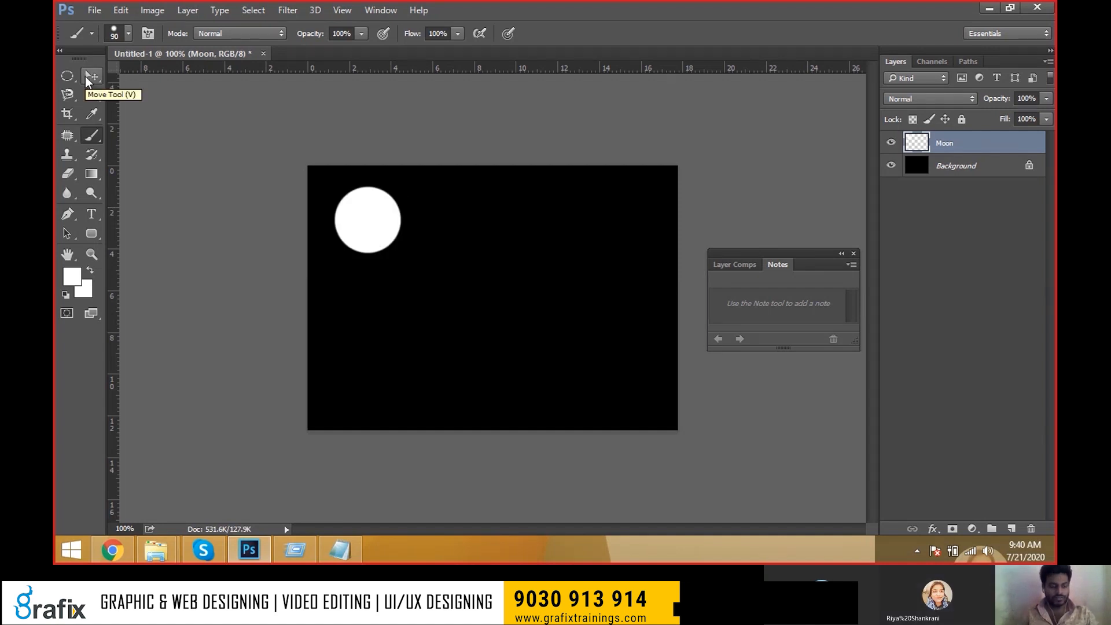
Nudge the moon slightly down and right, briefly entering and leaving free transform.
{"action": "left_click", "coordinate": [88, 76]}
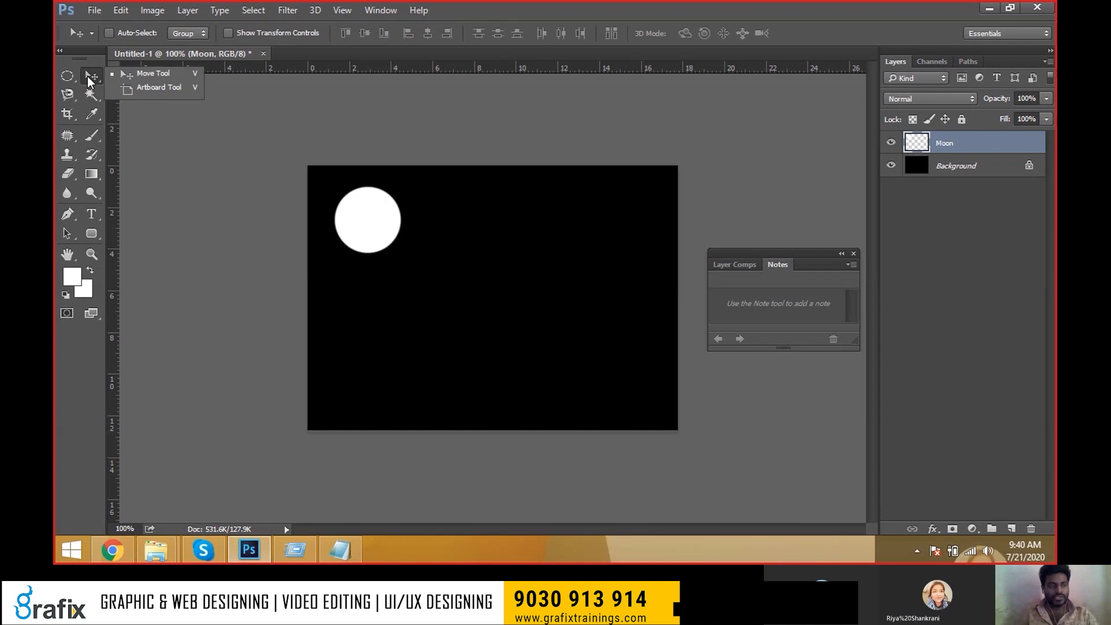
{"action": "left_click", "coordinate": [186, 78]}
{"action": "left_click_drag", "start_coordinate": [362, 223], "coordinate": [401, 232]}
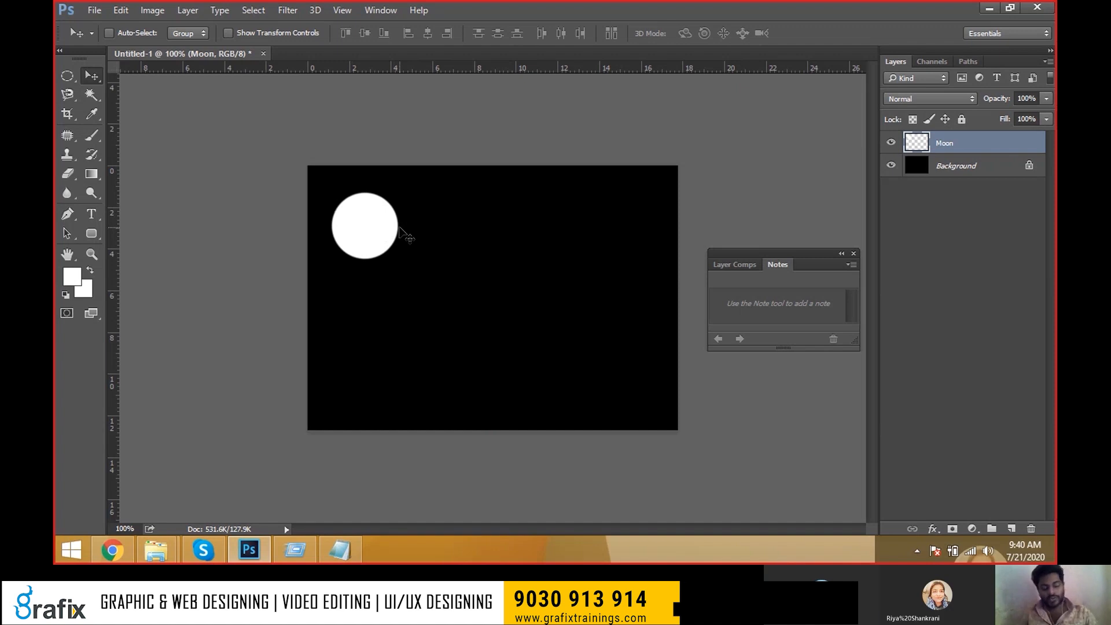
{"action": "key", "text": "ctrl"}
{"action": "key", "text": "ctrl+t"}
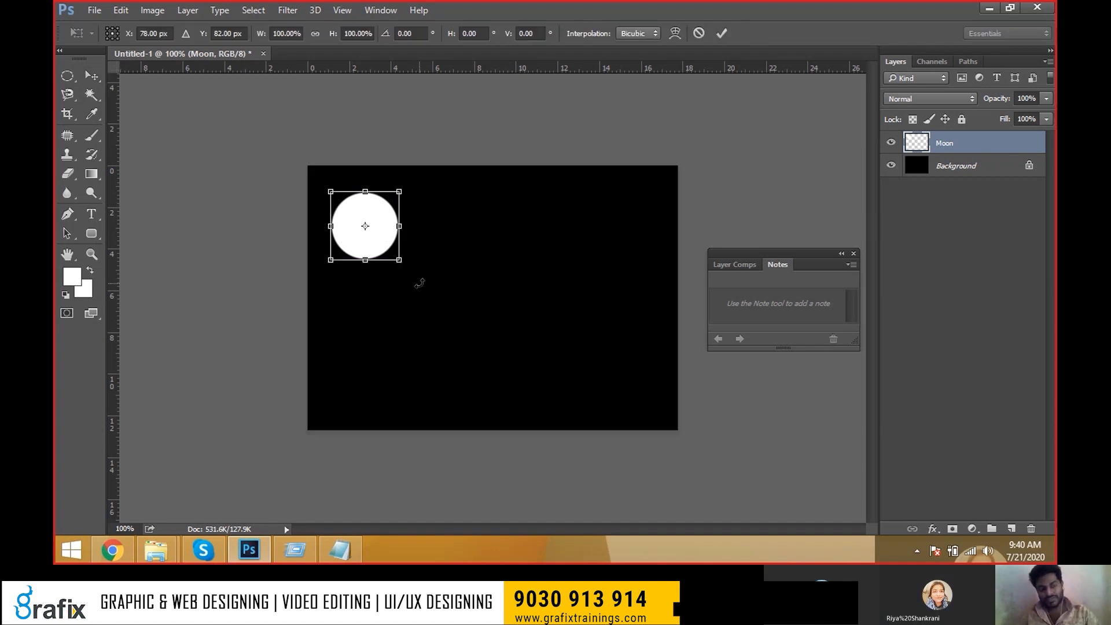
{"action": "key", "text": "Return"}
{"action": "key", "text": "alt+Tab"}
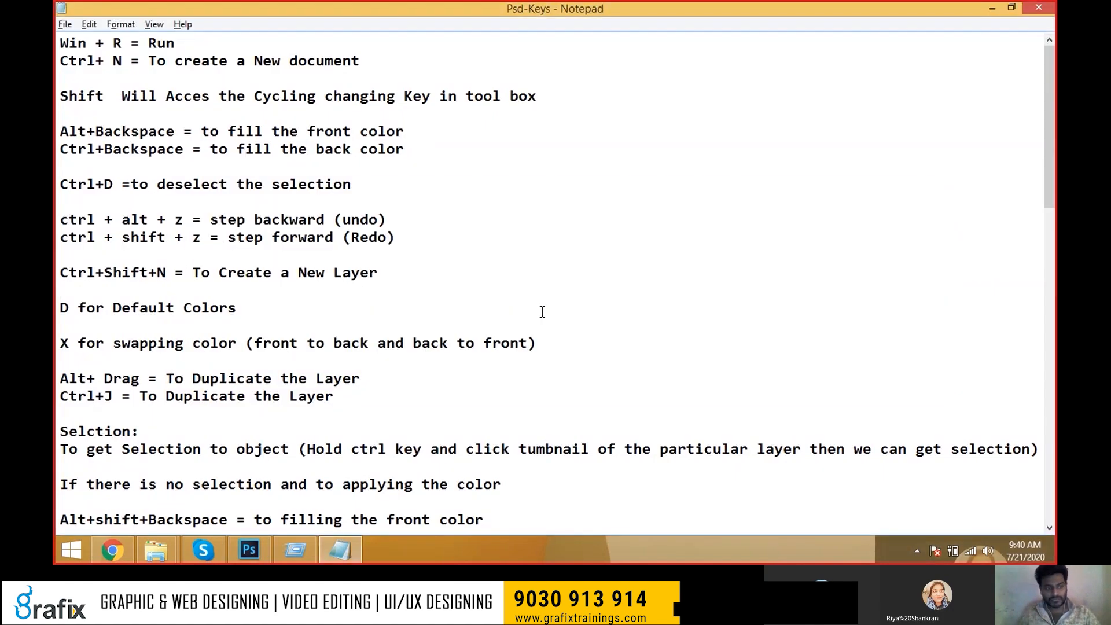
Scroll the Psd-Keys notes to the Ctrl+T Transform Controls lines, then return to Photoshop.
{"action": "scroll", "coordinate": [550, 318], "scroll_direction": "down", "scroll_amount": 1}
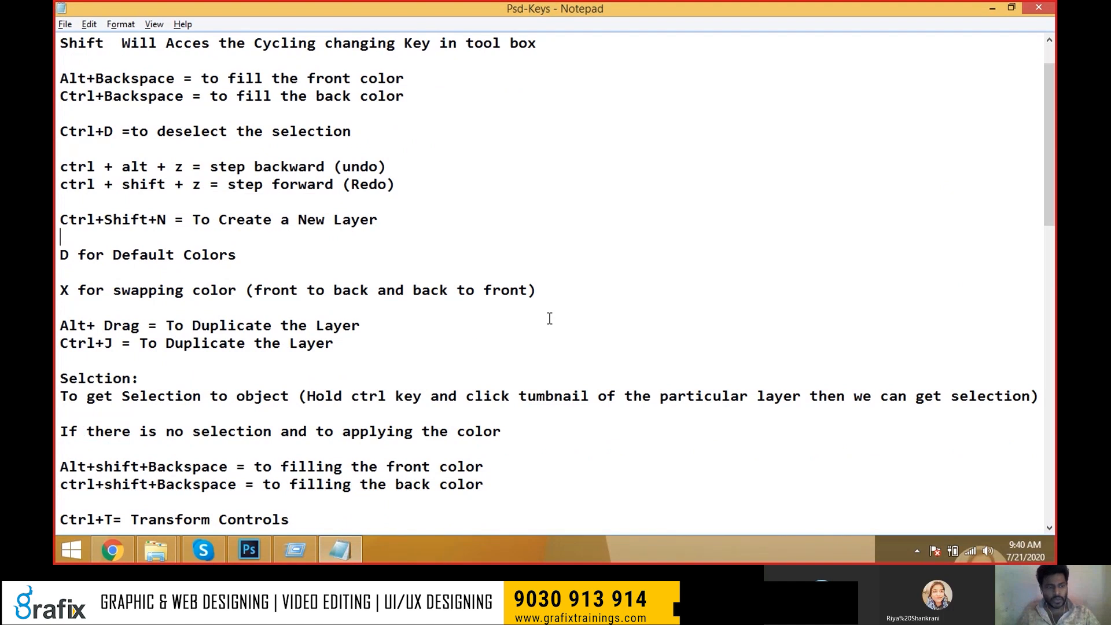
{"action": "scroll", "coordinate": [549, 318], "scroll_direction": "down", "scroll_amount": 4}
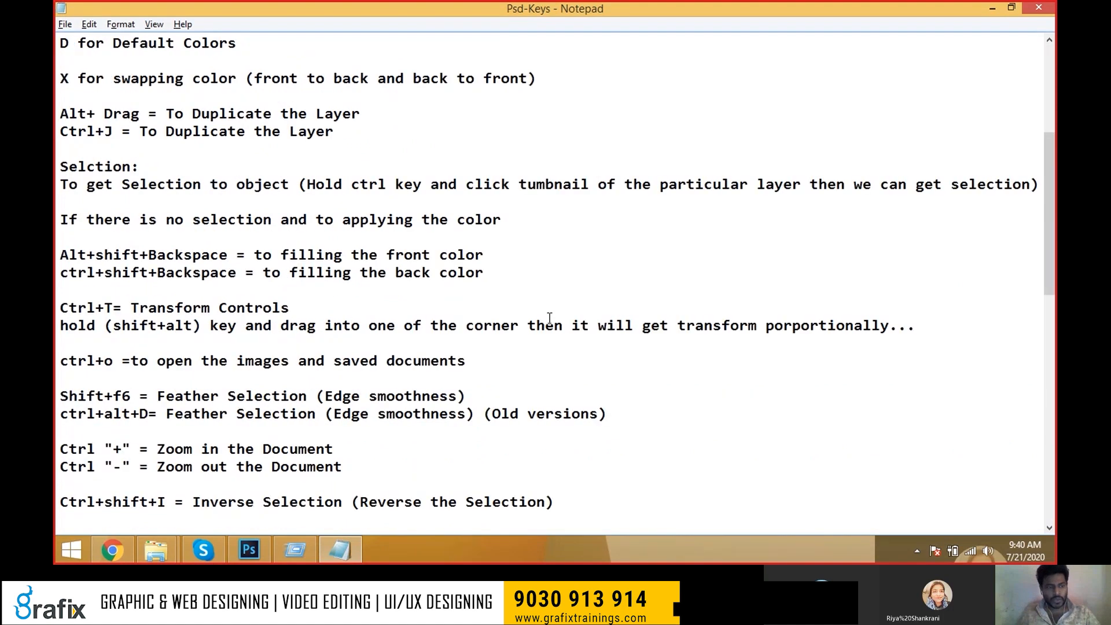
{"action": "scroll", "coordinate": [521, 331], "scroll_direction": "down", "scroll_amount": 2}
{"action": "scroll", "coordinate": [542, 335], "scroll_direction": "up", "scroll_amount": 1}
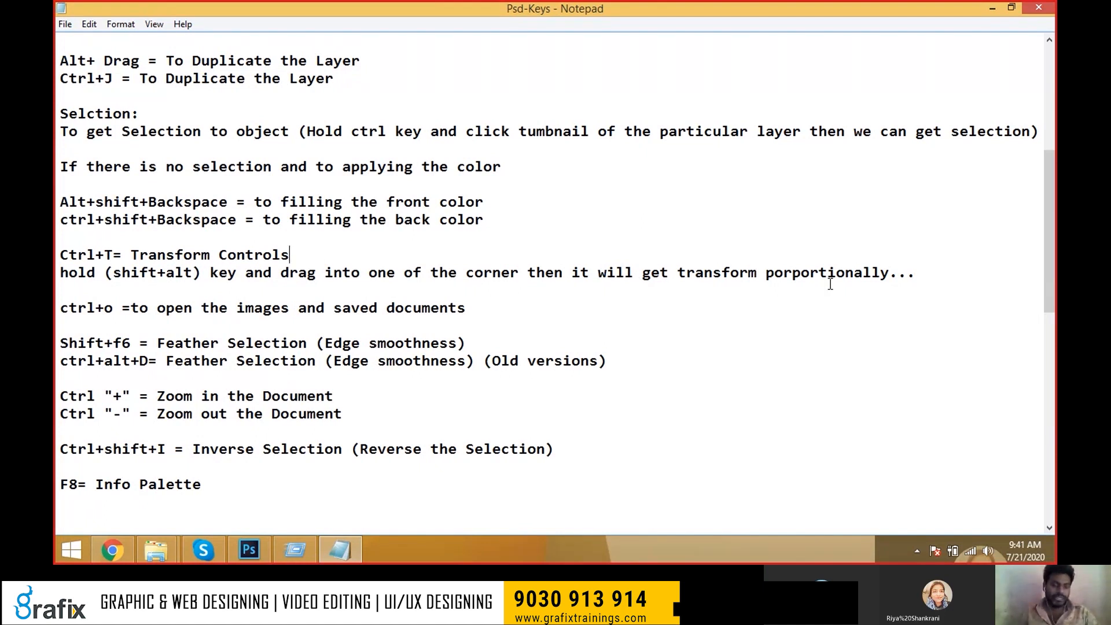
{"action": "key", "text": "alt+Tab"}
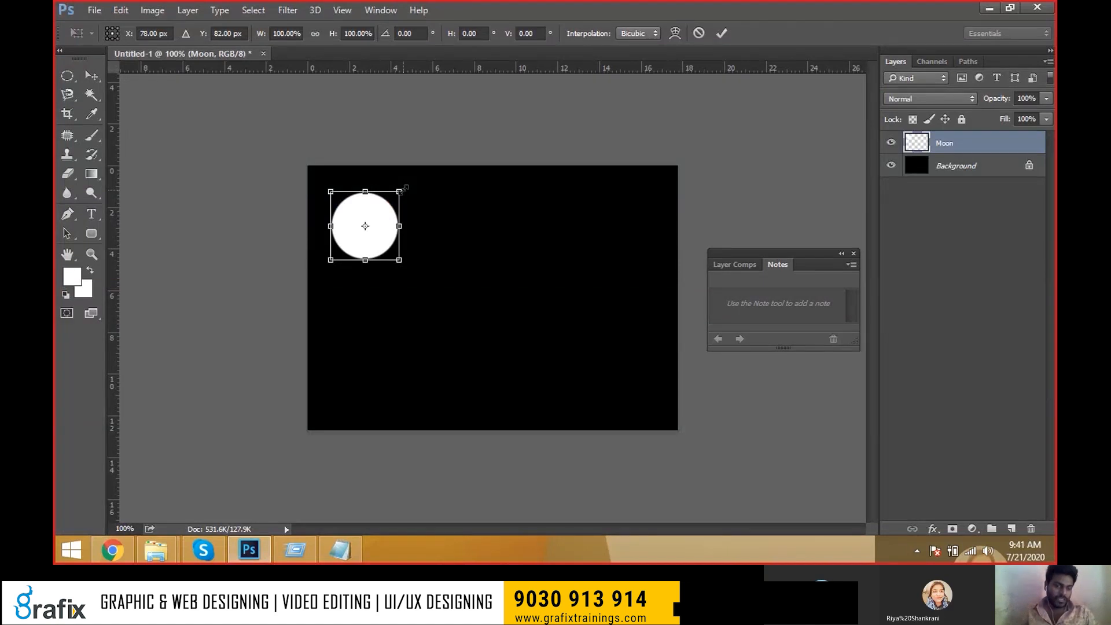
Shrink the moon slightly with free transform, commit, and nudge it down and right.
{"action": "mouse_move", "coordinate": [403, 188]}
{"action": "left_mouse_down"}
{"action": "mouse_move", "coordinate": [382, 203]}
{"action": "mouse_move", "coordinate": [411, 177]}
{"action": "mouse_move", "coordinate": [390, 207]}
{"action": "mouse_move", "coordinate": [399, 192]}
{"action": "left_mouse_up"}
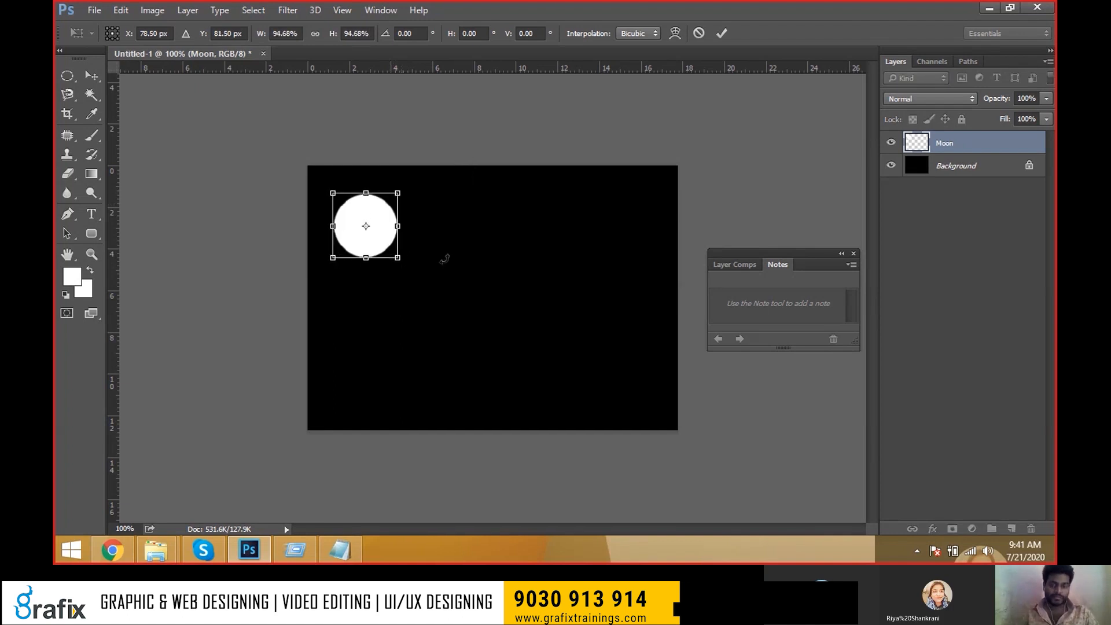
{"action": "key", "text": "Return"}
{"action": "left_click_drag", "start_coordinate": [386, 236], "coordinate": [389, 238]}
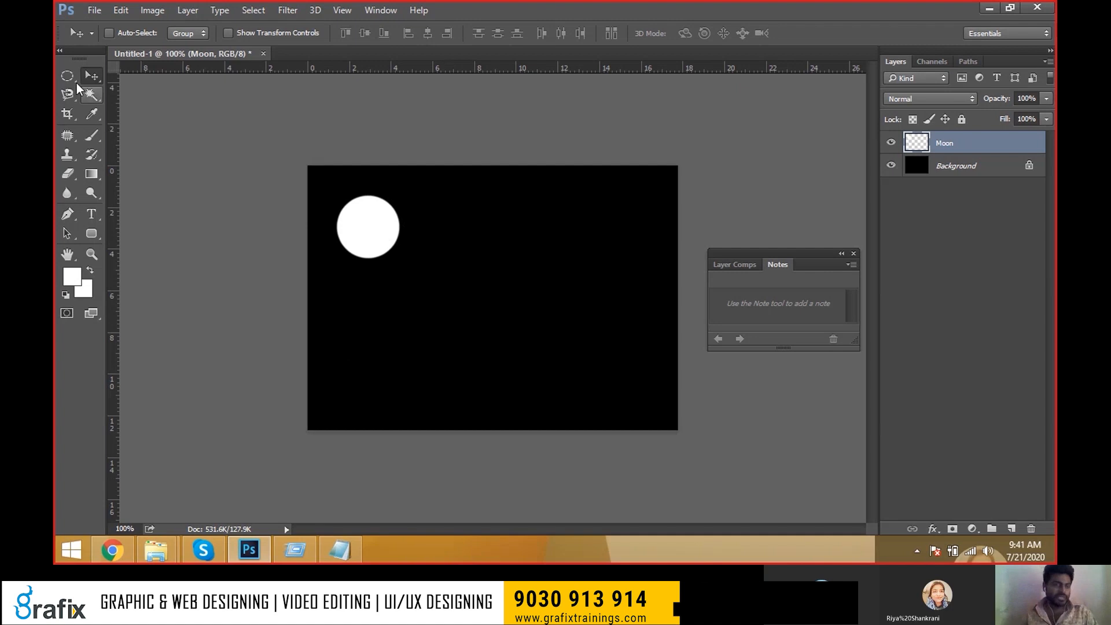
Paint a soft white glow around the moon with a 100 px soft round brush.
{"action": "left_click", "coordinate": [75, 81]}
{"action": "left_click", "coordinate": [76, 137]}
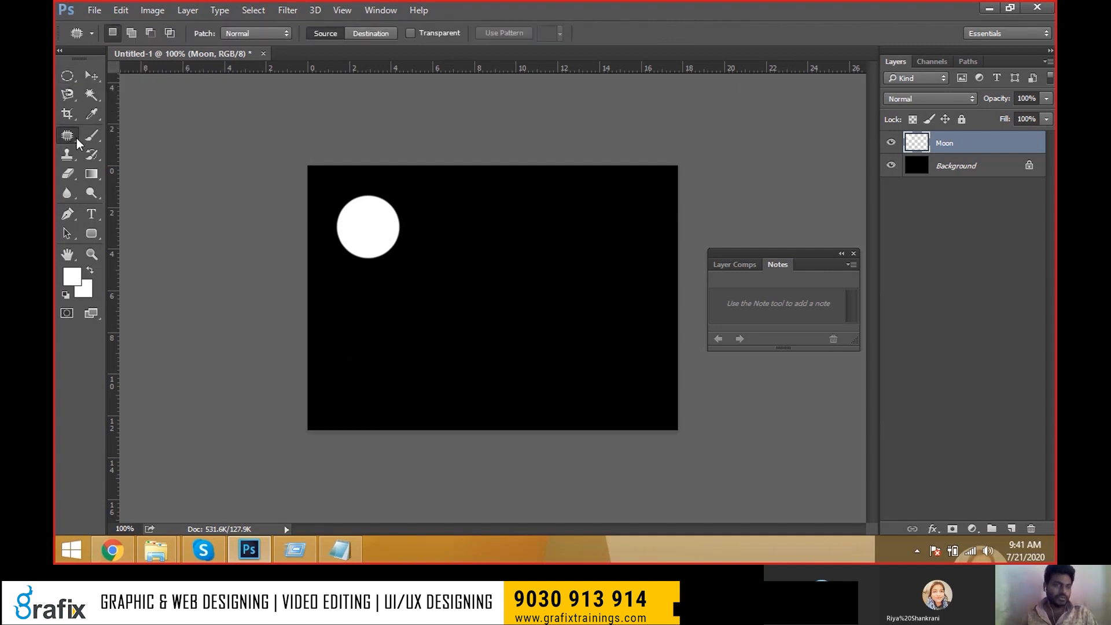
{"action": "left_click", "coordinate": [92, 140]}
{"action": "left_click", "coordinate": [144, 134]}
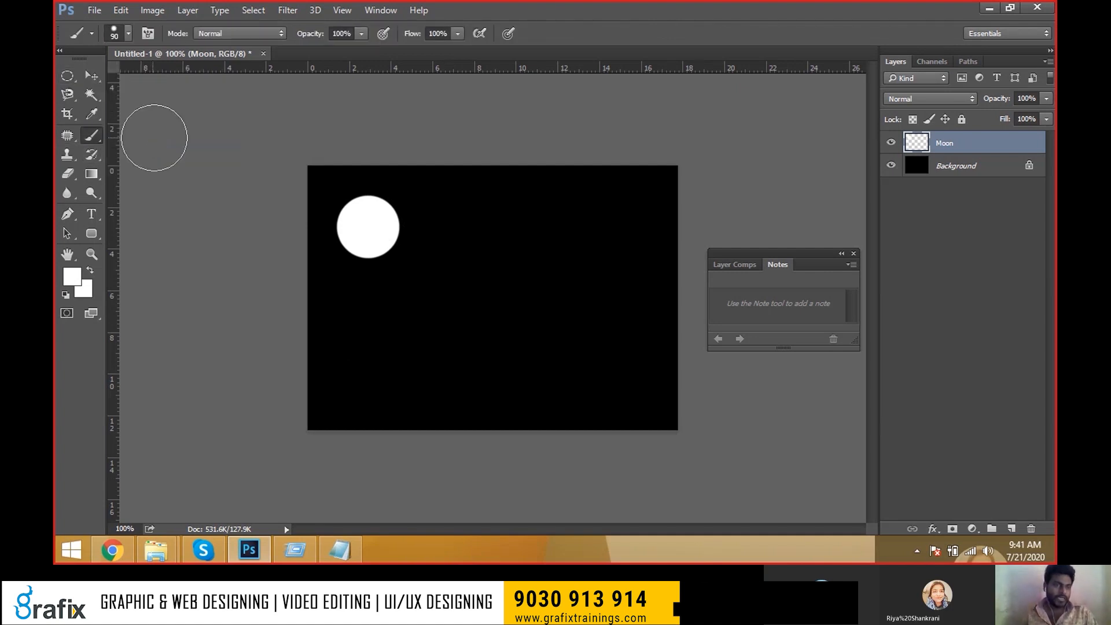
{"action": "left_click", "coordinate": [128, 38]}
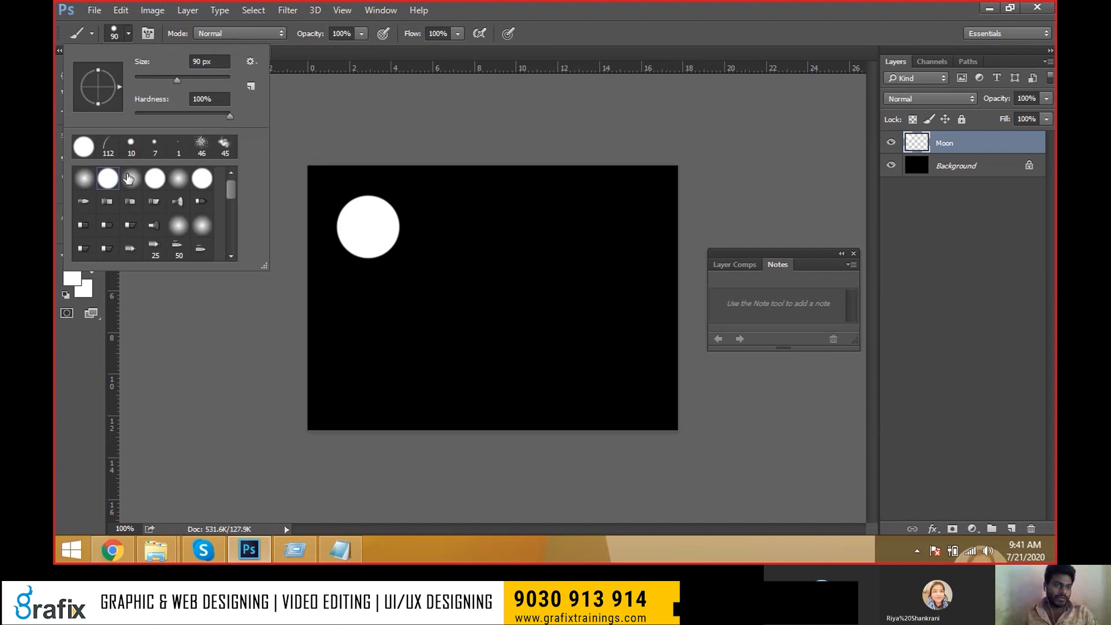
{"action": "double_click", "coordinate": [86, 177]}
{"action": "key", "text": "bracketright"}
{"action": "key", "text": "bracketright"}
{"action": "key", "text": "bracketright"}
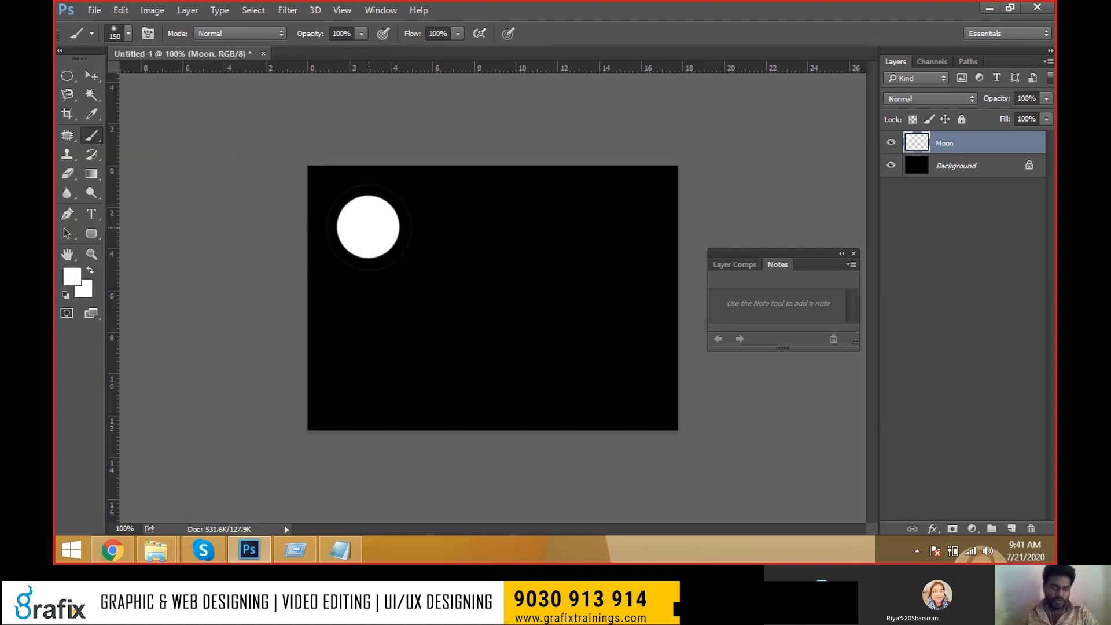
{"action": "key", "text": "bracketleft"}
{"action": "key", "text": "bracketleft"}
{"action": "left_click", "coordinate": [368, 227]}
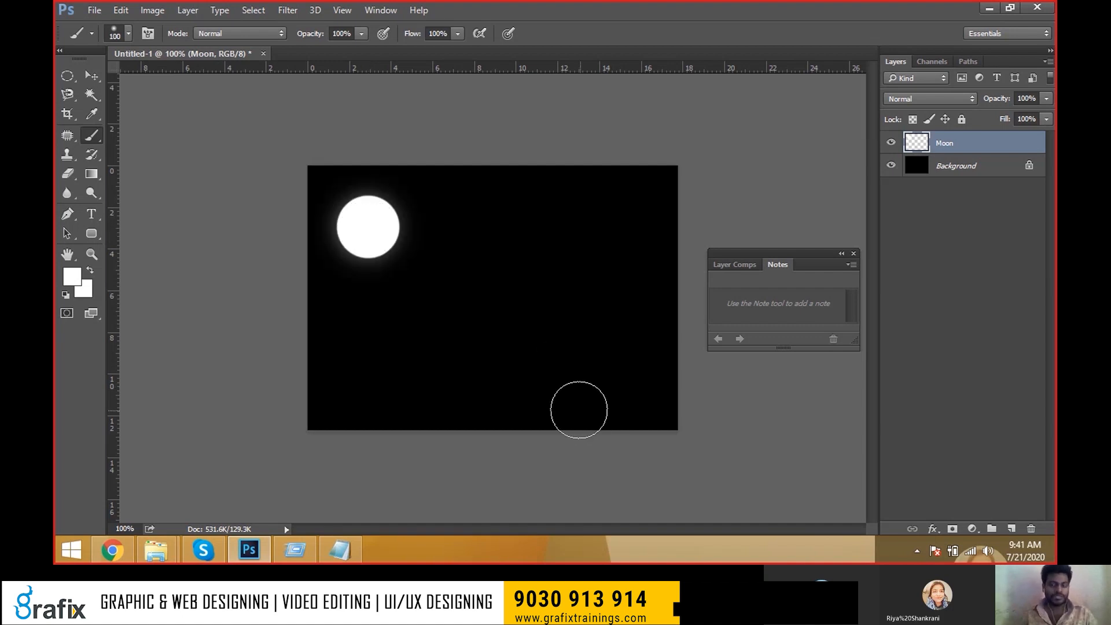
Choose the star-shaped scatter brush preset and set it to 60 px.
{"action": "key", "text": "v"}
{"action": "left_click_drag", "start_coordinate": [398, 256], "coordinate": [410, 301]}
{"action": "key", "text": "ctrl+z"}
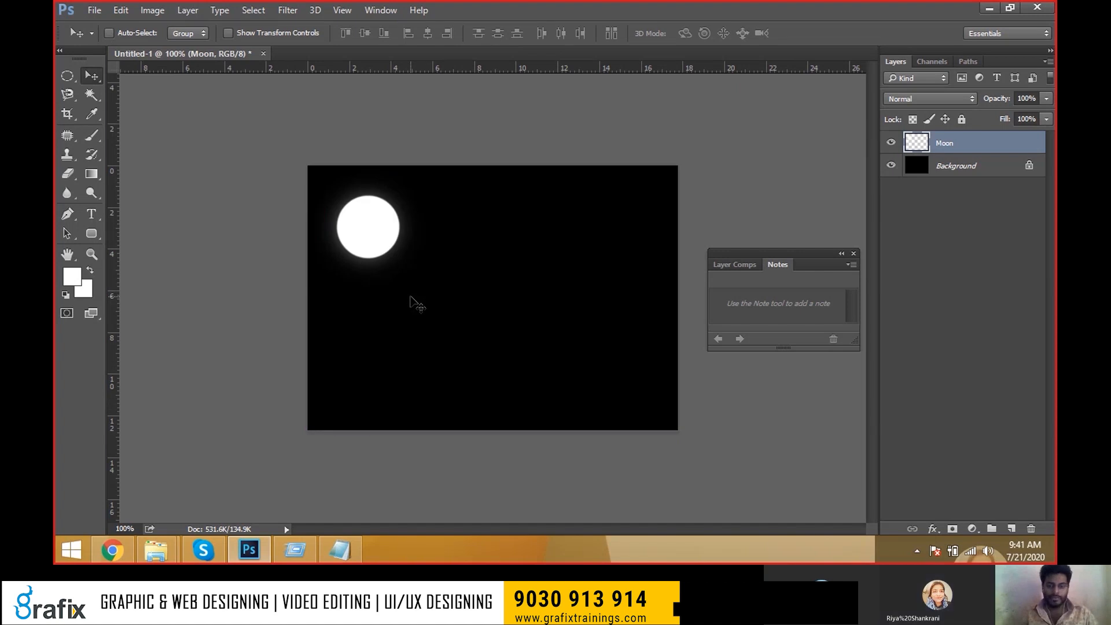
{"action": "key", "text": "b"}
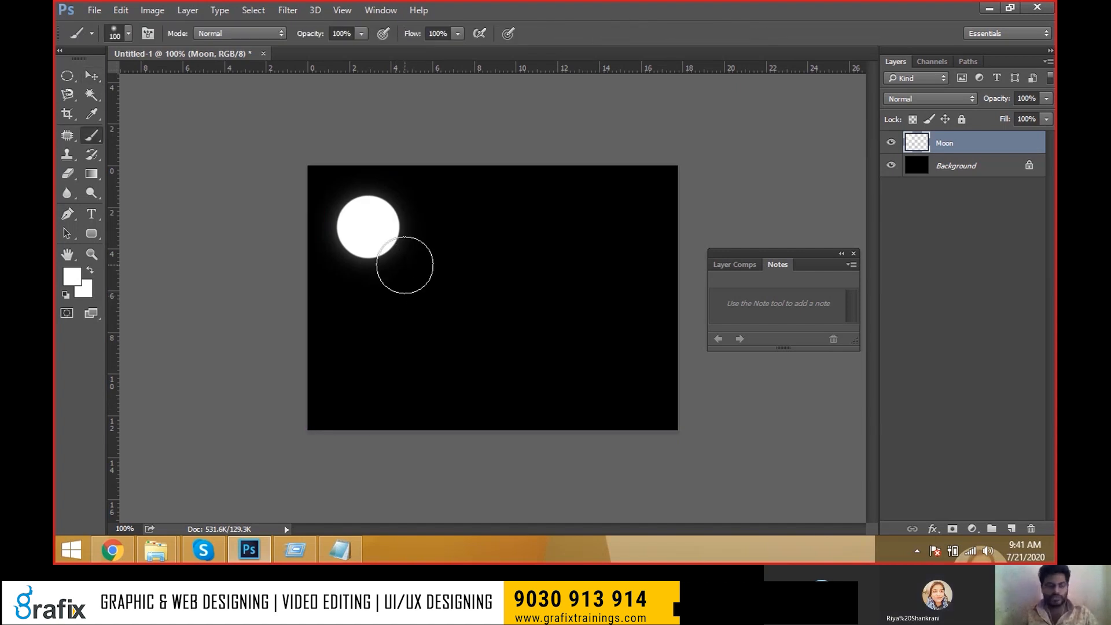
{"action": "left_click", "coordinate": [115, 35]}
{"action": "scroll", "coordinate": [158, 199], "scroll_direction": "down", "scroll_amount": 10}
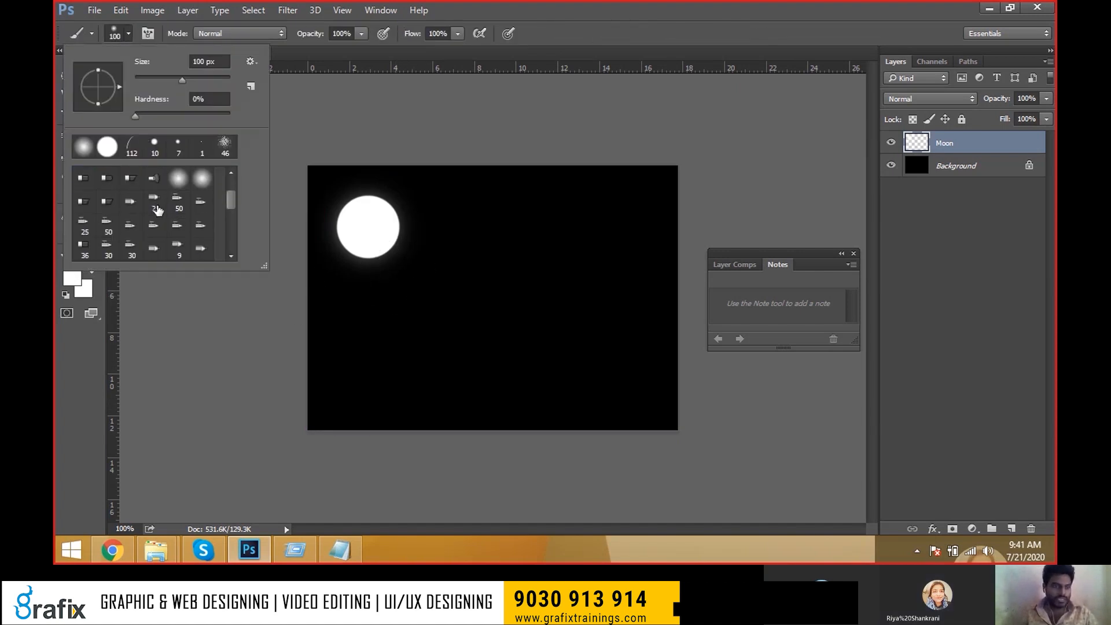
{"action": "scroll", "coordinate": [156, 214], "scroll_direction": "down", "scroll_amount": 1}
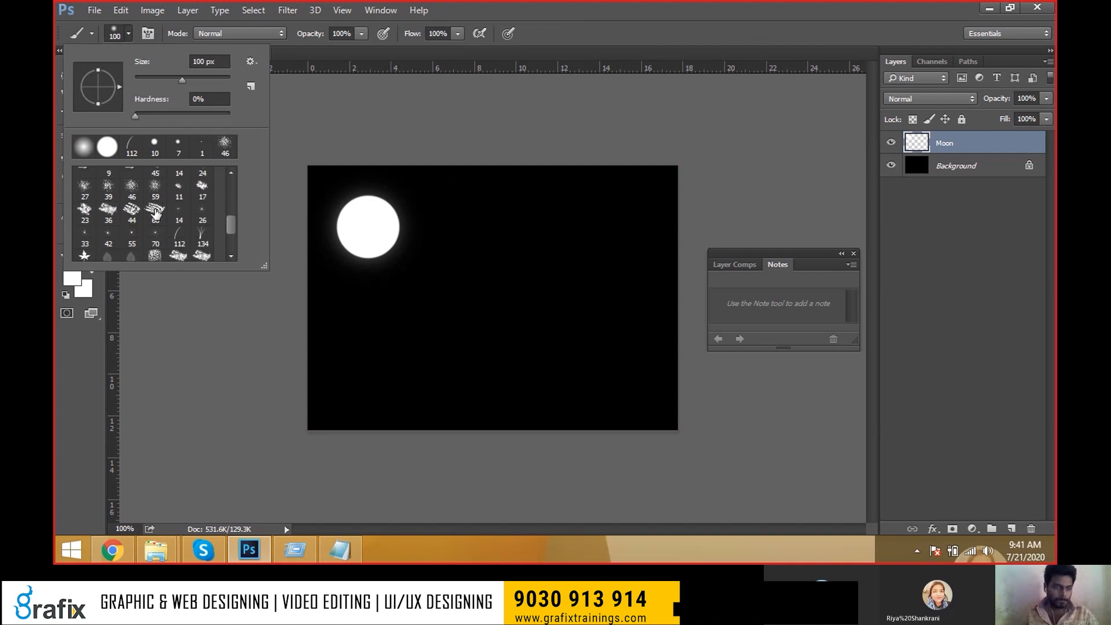
{"action": "double_click", "coordinate": [156, 237]}
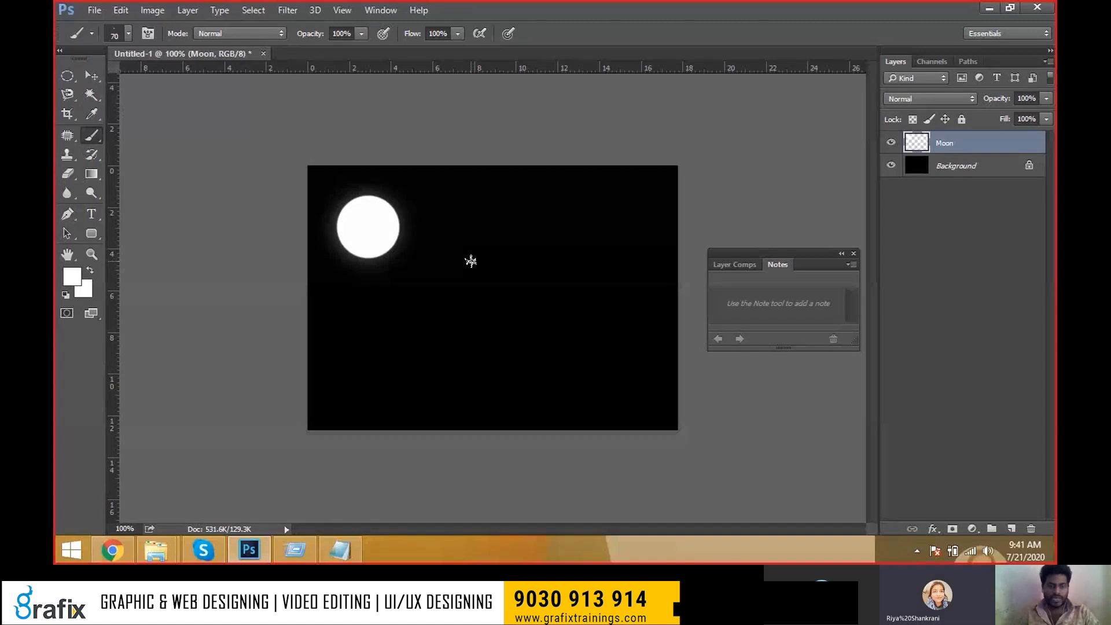
{"action": "key", "text": "bracketleft"}
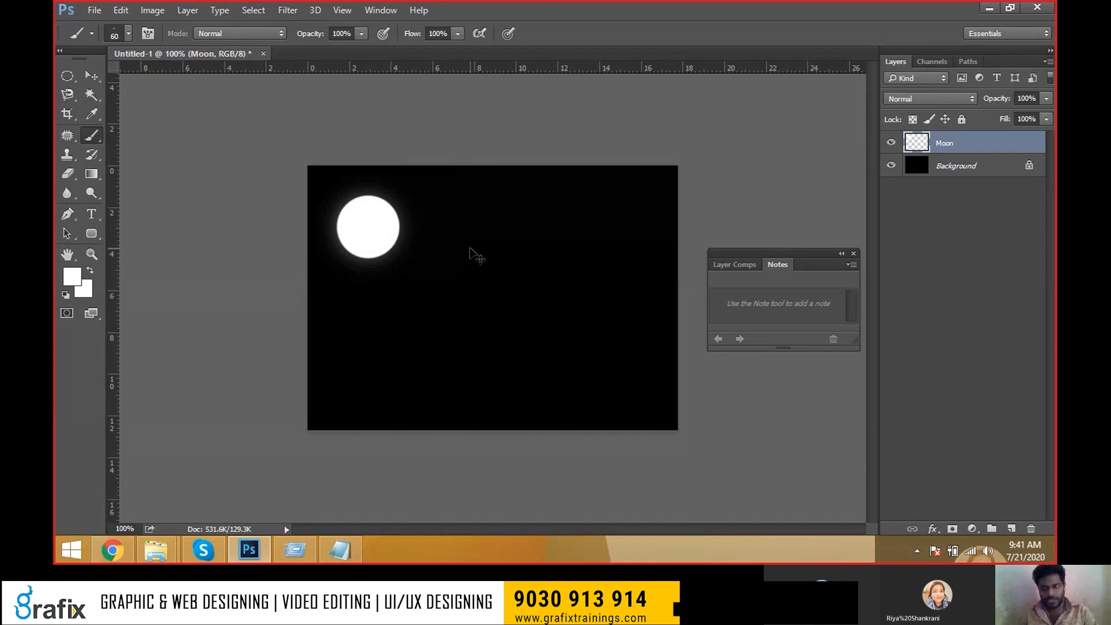
Create a 'stars' layer and stamp five large star sparkles across the sky.
{"action": "key", "text": "ctrl+shift+n"}
{"action": "type", "text": "stars"}
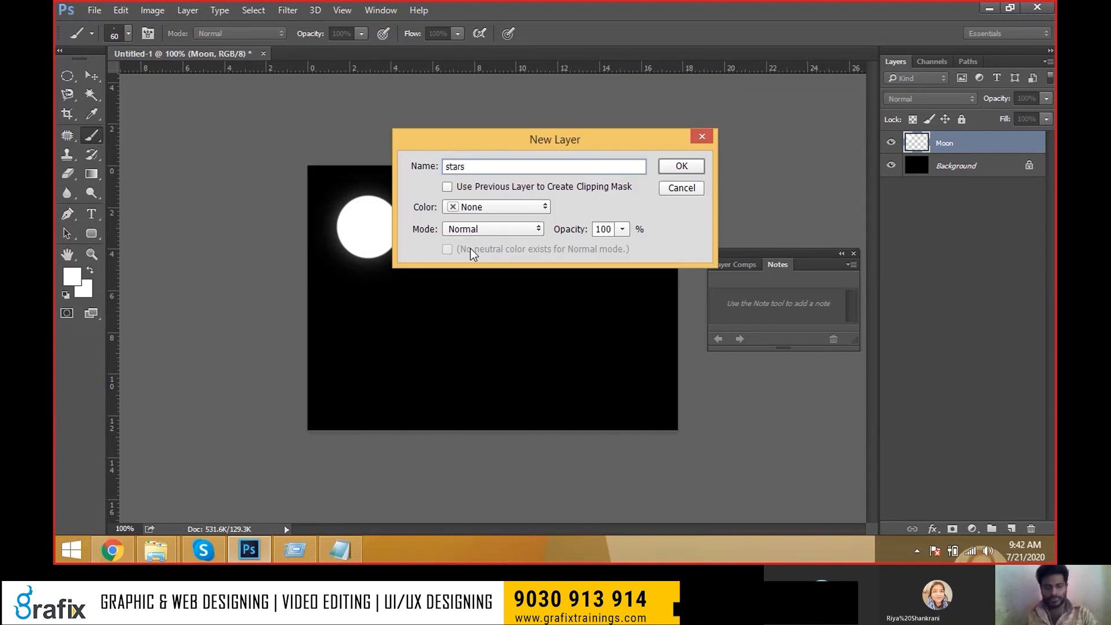
{"action": "key", "text": "Return"}
{"action": "left_click", "coordinate": [454, 205]}
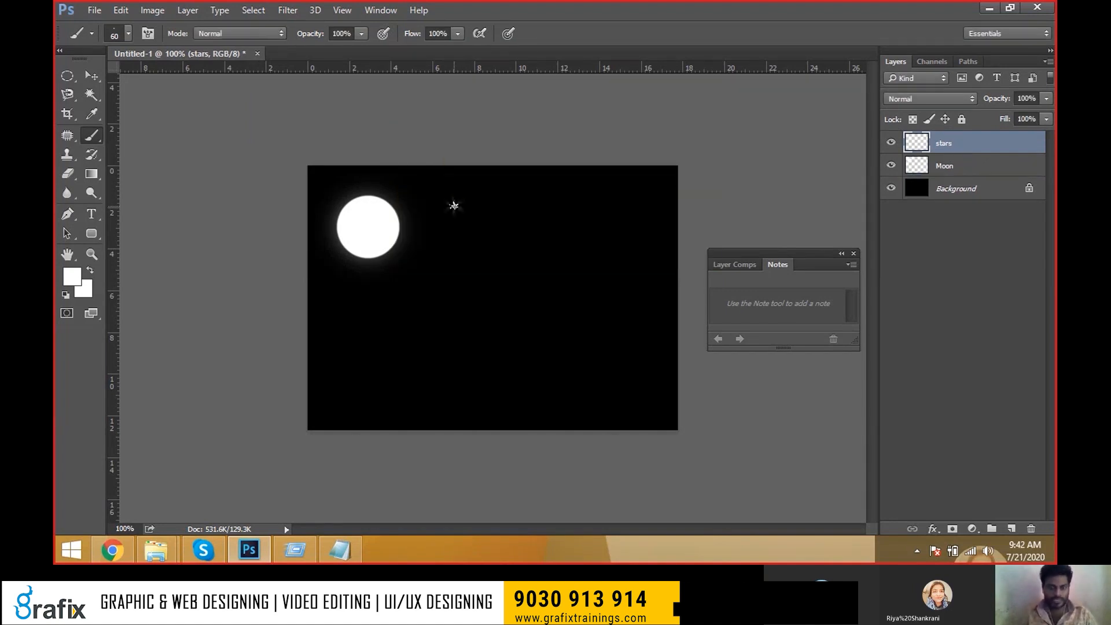
{"action": "left_click", "coordinate": [509, 203]}
{"action": "left_click", "coordinate": [592, 211]}
{"action": "left_click", "coordinate": [628, 194]}
{"action": "left_click", "coordinate": [560, 194]}
Add smaller star sparkles around the sky, then shift the stars down and right.
{"action": "key", "text": "bracketleft"}
{"action": "left_click", "coordinate": [462, 244]}
{"action": "left_click", "coordinate": [508, 236]}
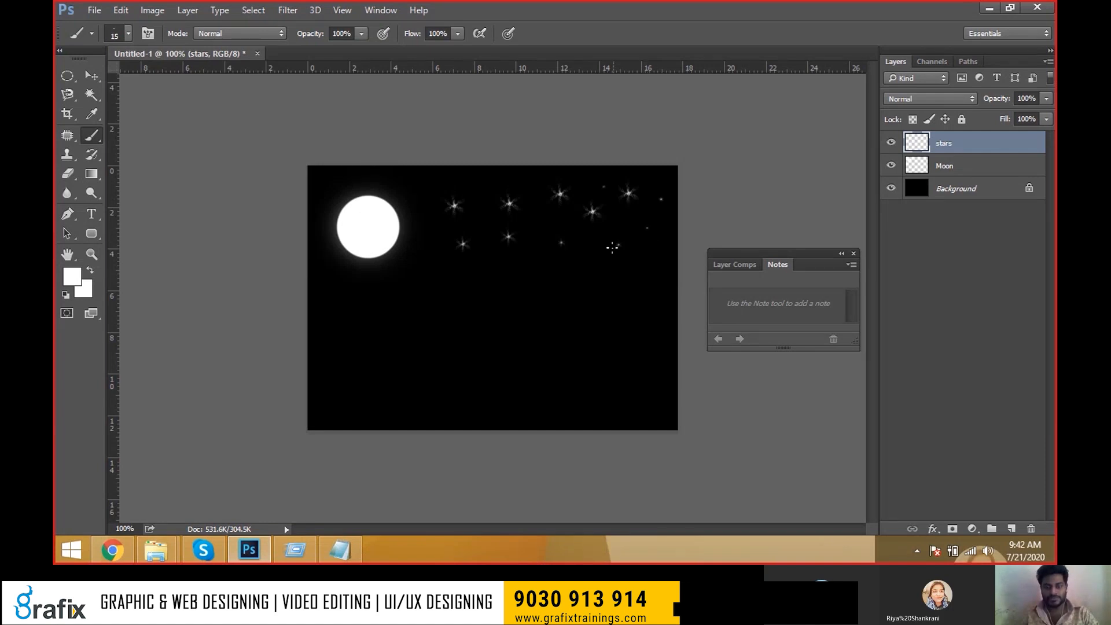
{"action": "key", "text": "bracketright"}
{"action": "left_click", "coordinate": [532, 188]}
{"action": "left_click", "coordinate": [428, 236]}
{"action": "left_click", "coordinate": [529, 225]}
{"action": "key", "text": "v"}
{"action": "left_click_drag", "start_coordinate": [514, 226], "coordinate": [536, 263]}
{"action": "key", "text": "ctrl"}
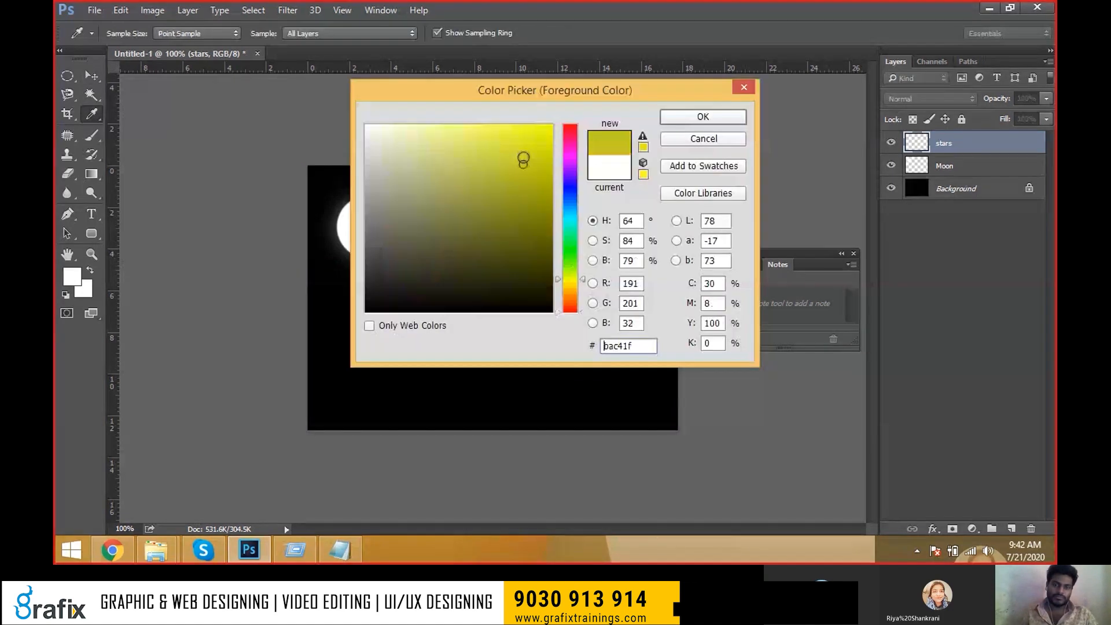
Dab small bright yellow and green star specks among the white stars.
{"action": "left_click_drag", "start_coordinate": [523, 157], "coordinate": [543, 123]}
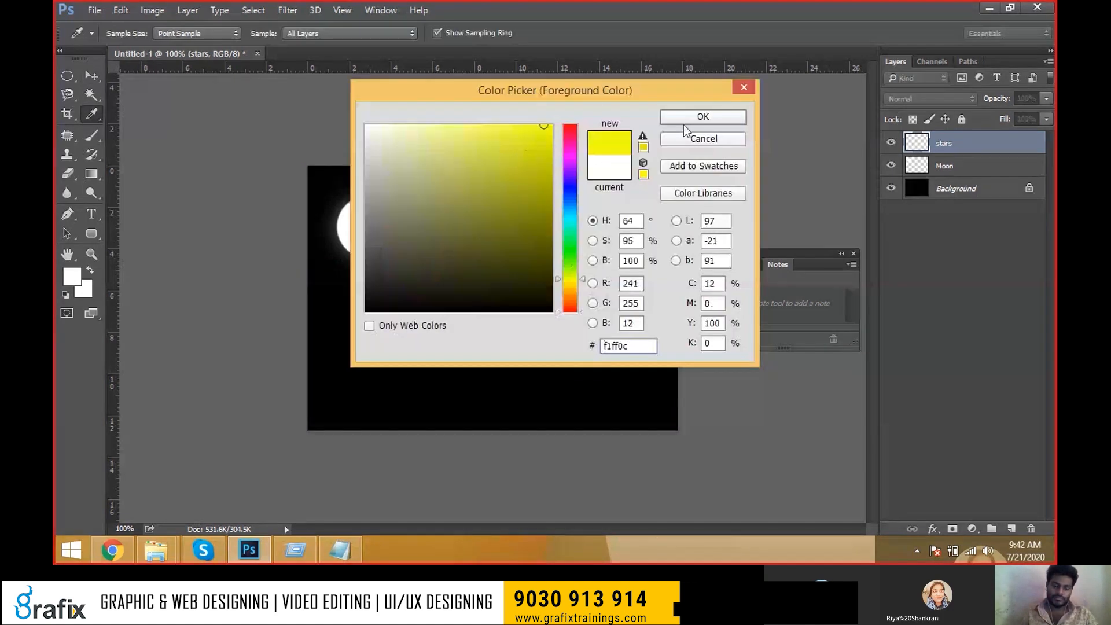
{"action": "left_click", "coordinate": [669, 116]}
{"action": "key", "text": "b"}
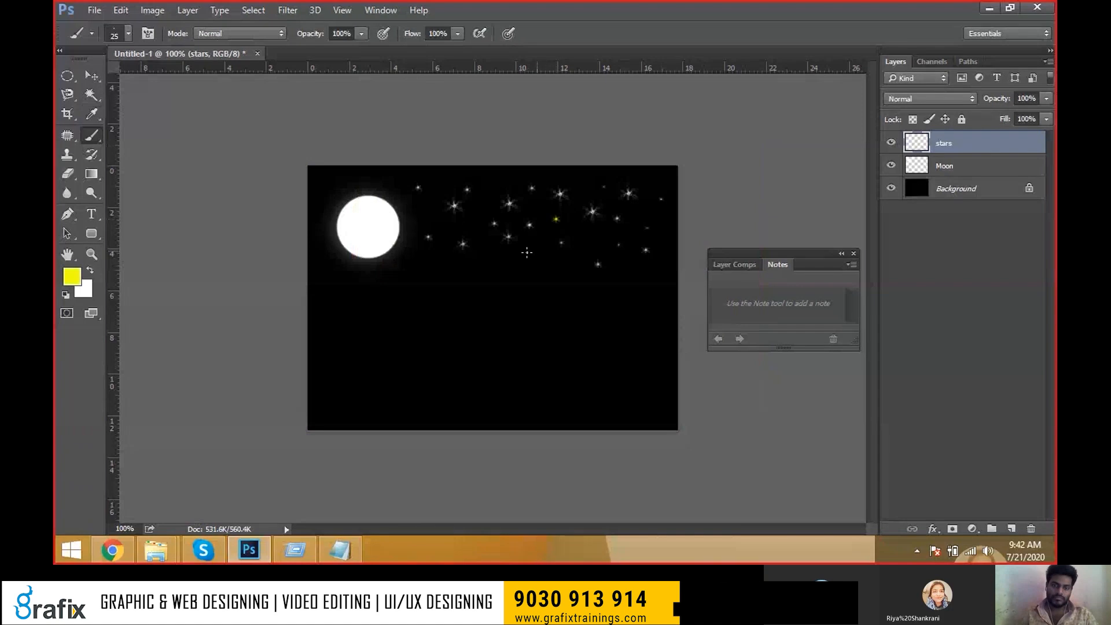
{"action": "left_click", "coordinate": [524, 252]}
{"action": "left_click", "coordinate": [72, 276]}
{"action": "left_click_drag", "start_coordinate": [569, 280], "coordinate": [569, 266]}
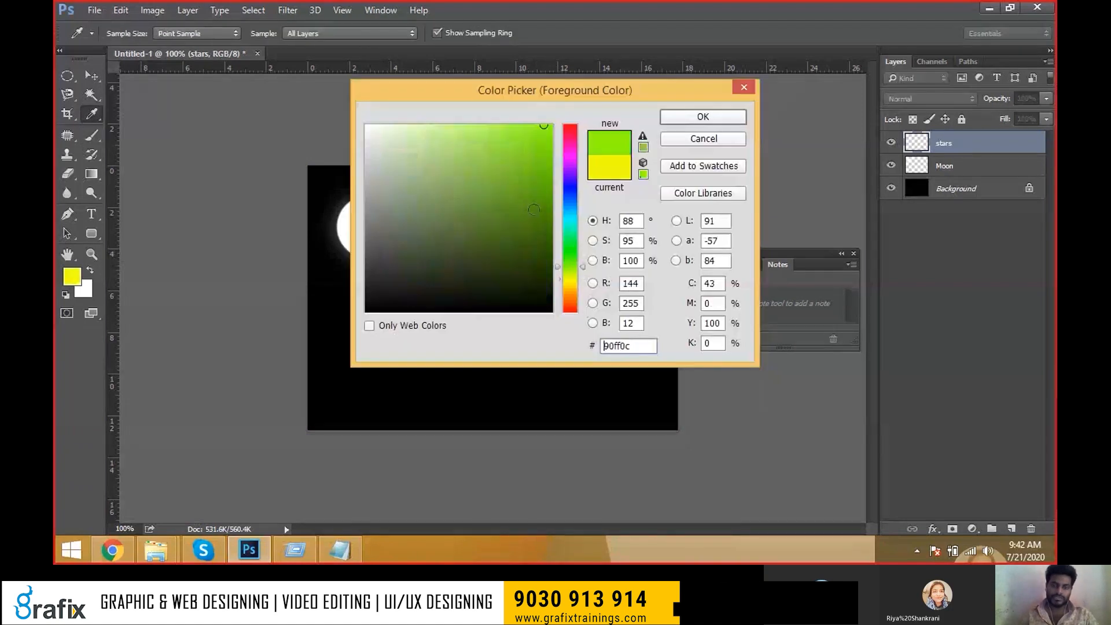
{"action": "left_click", "coordinate": [732, 120]}
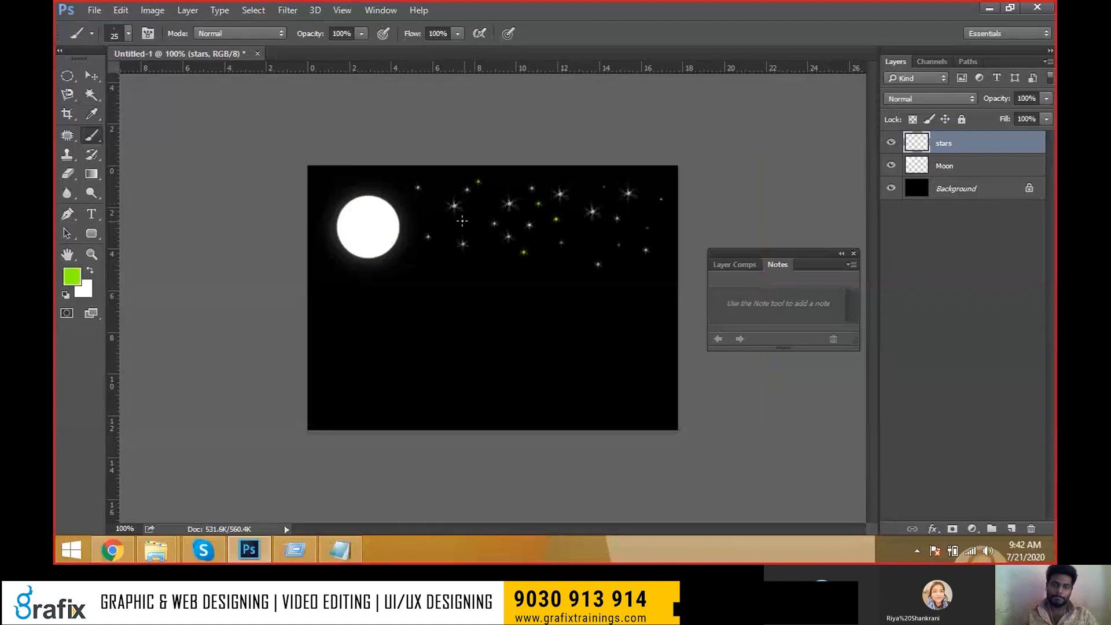
{"action": "left_click", "coordinate": [460, 212]}
{"action": "left_click", "coordinate": [593, 188]}
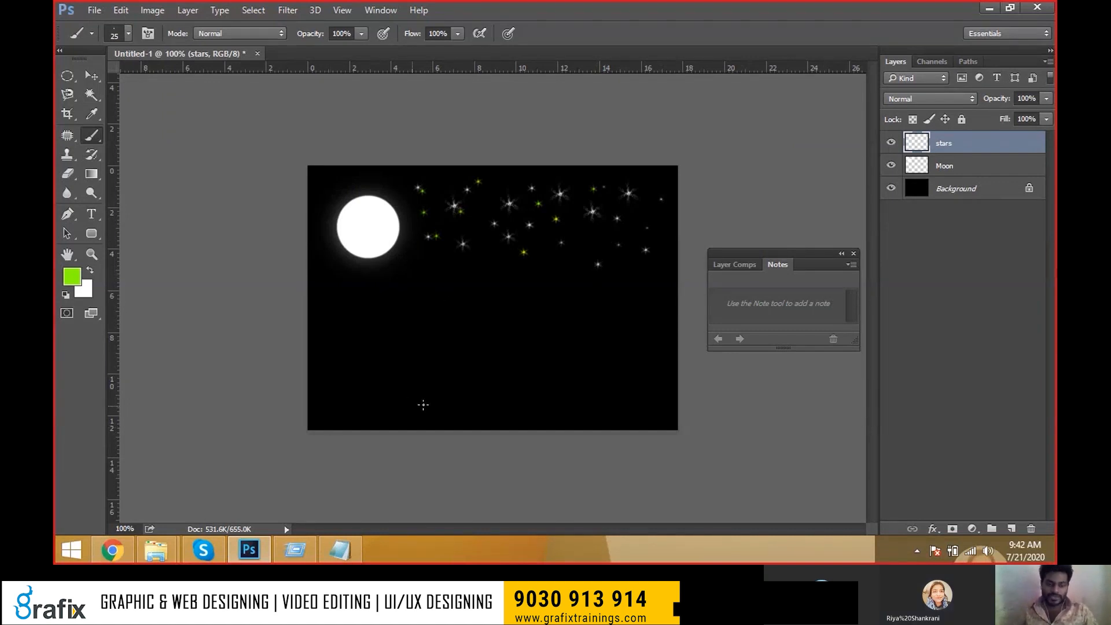
Switch to a 15 px hard round brush with a dark grey (#343434) foreground colour.
{"action": "right_click", "coordinate": [91, 135]}
{"action": "left_click", "coordinate": [128, 138]}
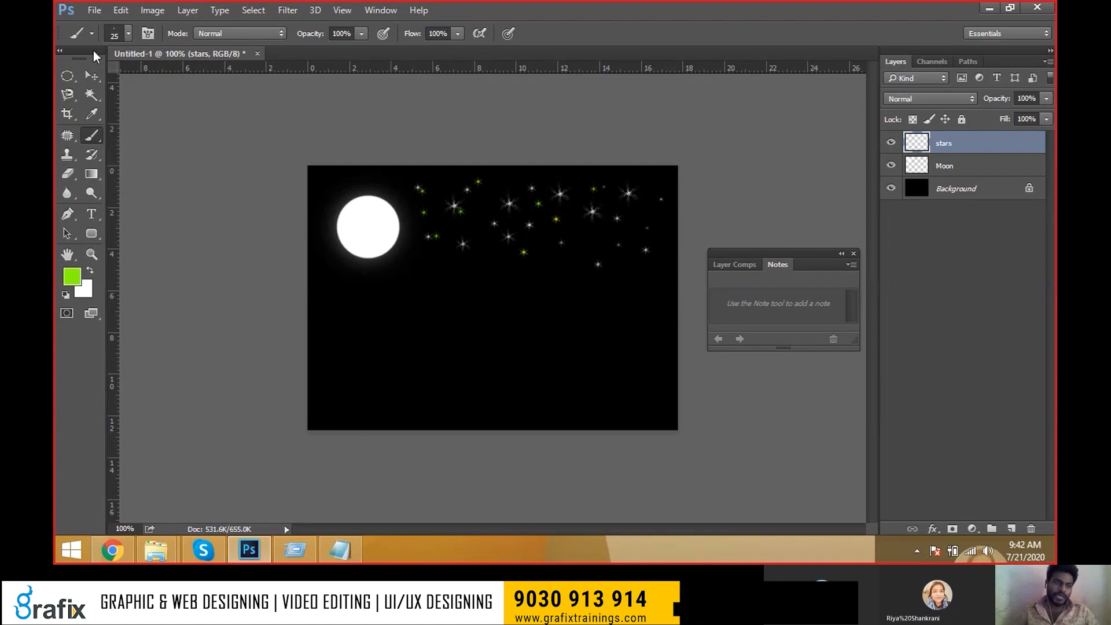
{"action": "left_click", "coordinate": [125, 33]}
{"action": "scroll", "coordinate": [155, 234], "scroll_direction": "up", "scroll_amount": 5}
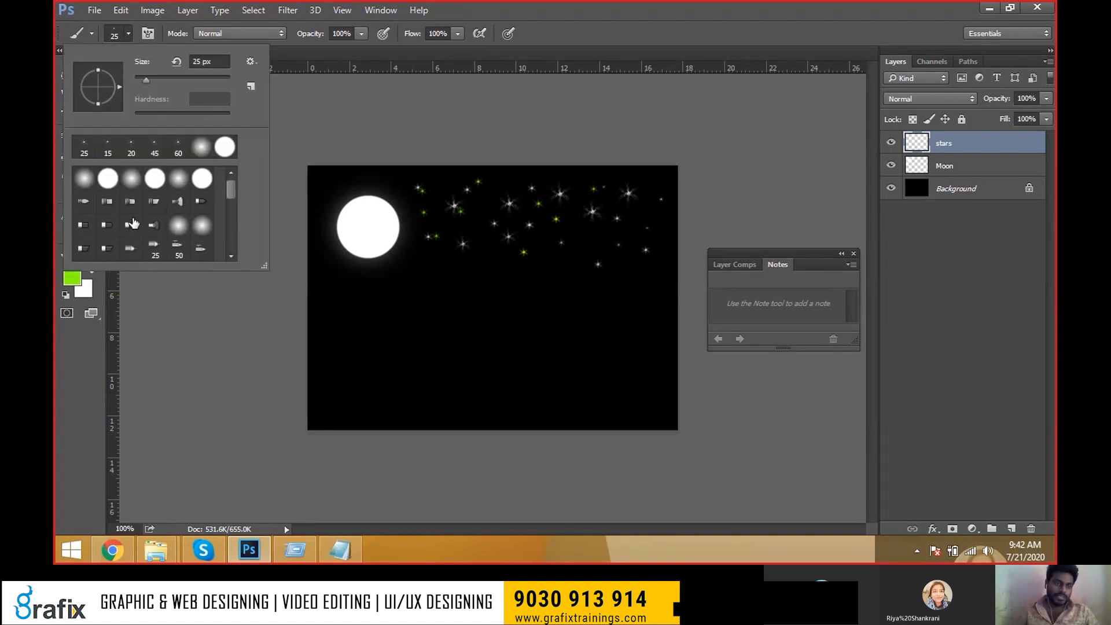
{"action": "double_click", "coordinate": [107, 181]}
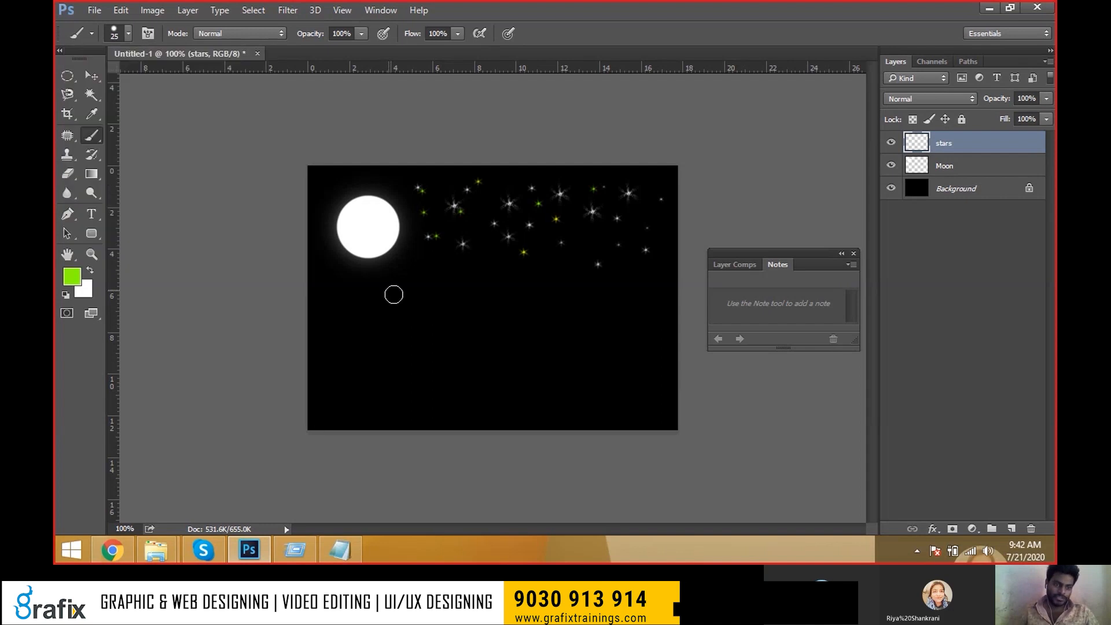
{"action": "key", "text": "bracketleft"}
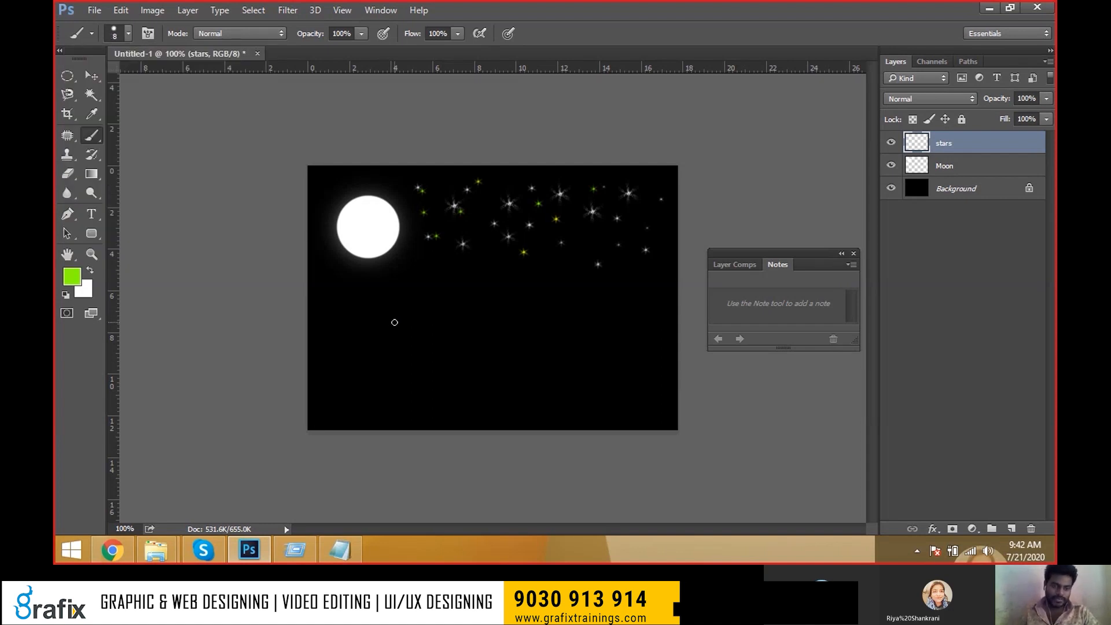
{"action": "left_click", "coordinate": [70, 276]}
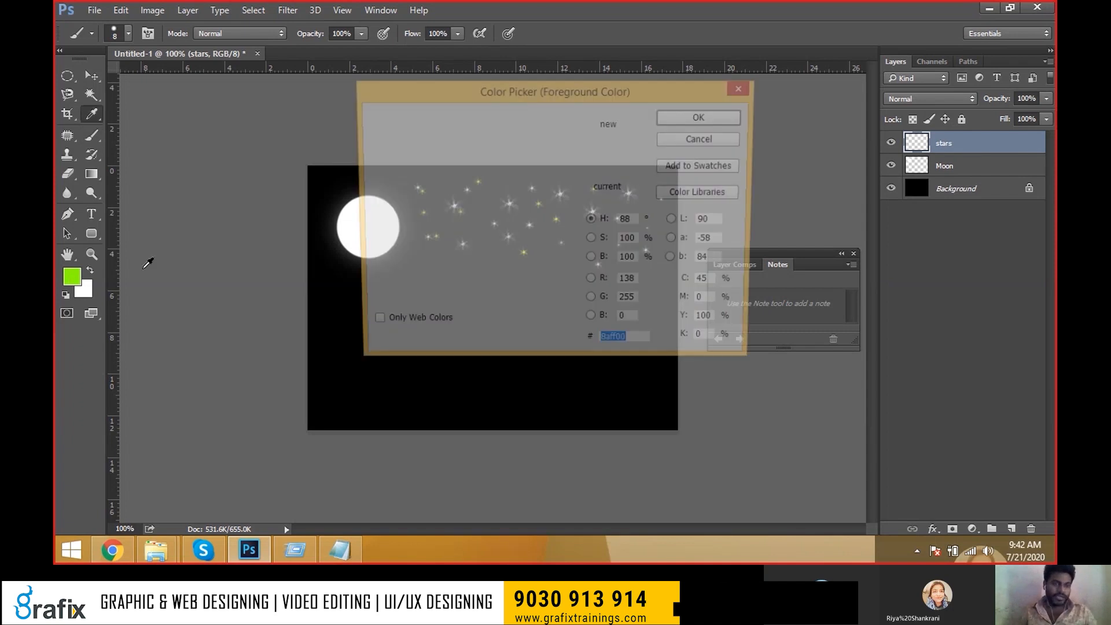
{"action": "left_click", "coordinate": [371, 256]}
{"action": "left_click_drag", "start_coordinate": [370, 255], "coordinate": [365, 283]}
{"action": "left_click", "coordinate": [716, 120]}
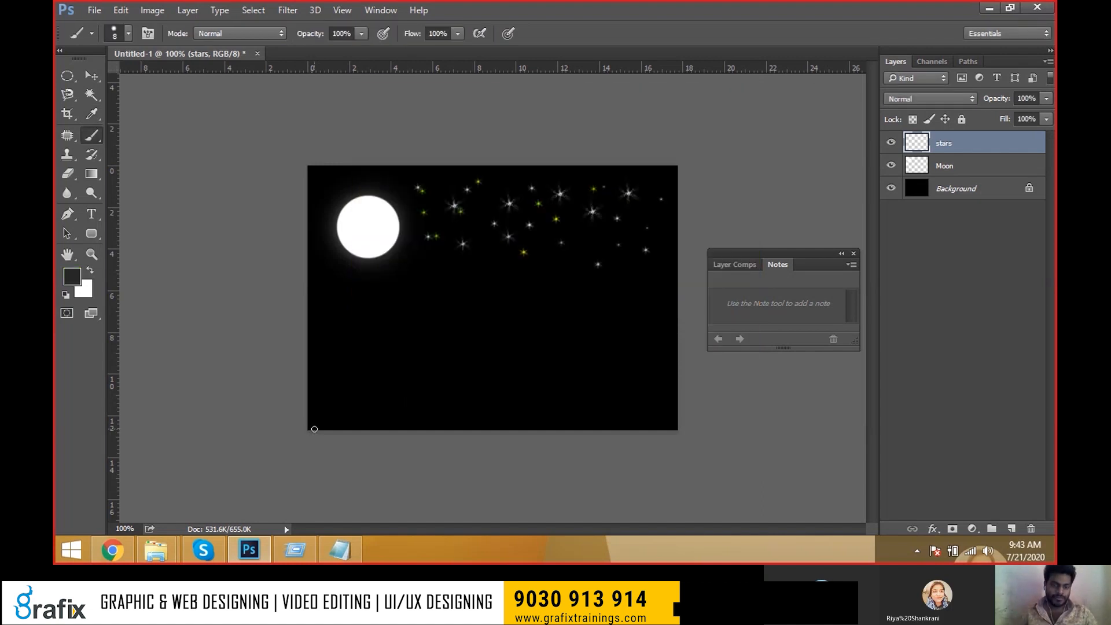
Outline jagged grey hills across the bottom and fill them, including the left peak's notch.
{"action": "mouse_move", "coordinate": [309, 431]}
{"action": "left_mouse_down"}
{"action": "mouse_move", "coordinate": [324, 398]}
{"action": "mouse_move", "coordinate": [336, 410]}
{"action": "mouse_move", "coordinate": [372, 388]}
{"action": "left_mouse_up"}
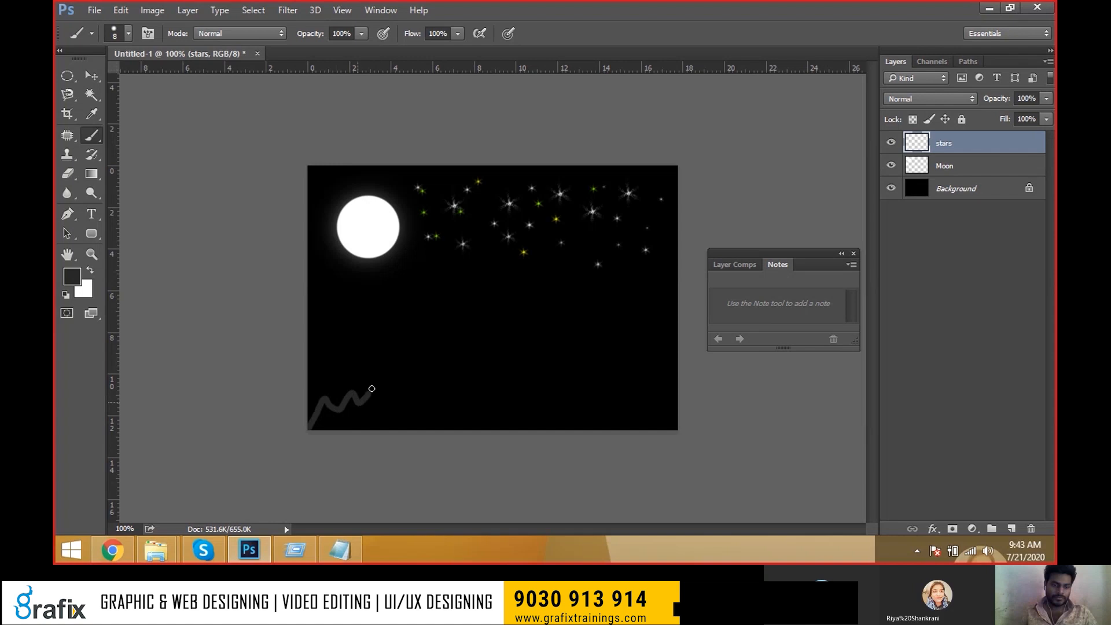
{"action": "mouse_move", "coordinate": [373, 390]}
{"action": "left_mouse_down"}
{"action": "mouse_move", "coordinate": [568, 383]}
{"action": "mouse_move", "coordinate": [606, 369]}
{"action": "left_mouse_up"}
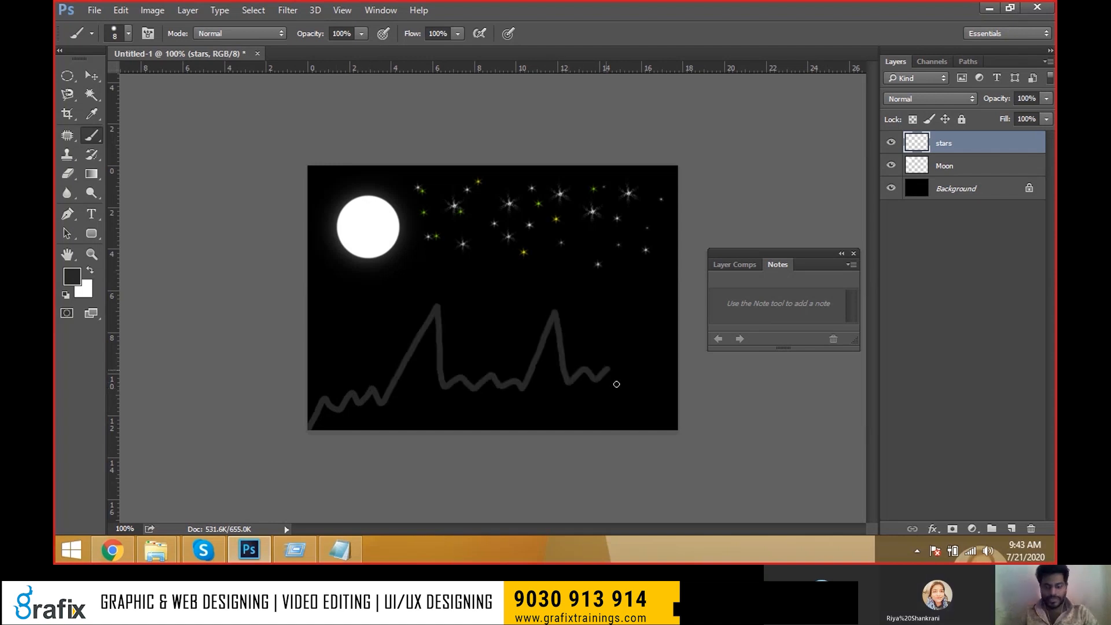
{"action": "left_click_drag", "start_coordinate": [614, 376], "coordinate": [675, 384]}
{"action": "key", "text": "bracketright"}
{"action": "key", "text": "bracketright"}
{"action": "key", "text": "bracketright"}
{"action": "key", "text": "bracketright"}
{"action": "key", "text": "bracketright"}
{"action": "key", "text": "bracketright"}
{"action": "key", "text": "bracketright"}
{"action": "mouse_move", "coordinate": [318, 424]}
{"action": "left_mouse_down"}
{"action": "mouse_move", "coordinate": [370, 408]}
{"action": "mouse_move", "coordinate": [375, 426]}
{"action": "mouse_move", "coordinate": [397, 394]}
{"action": "left_mouse_up"}
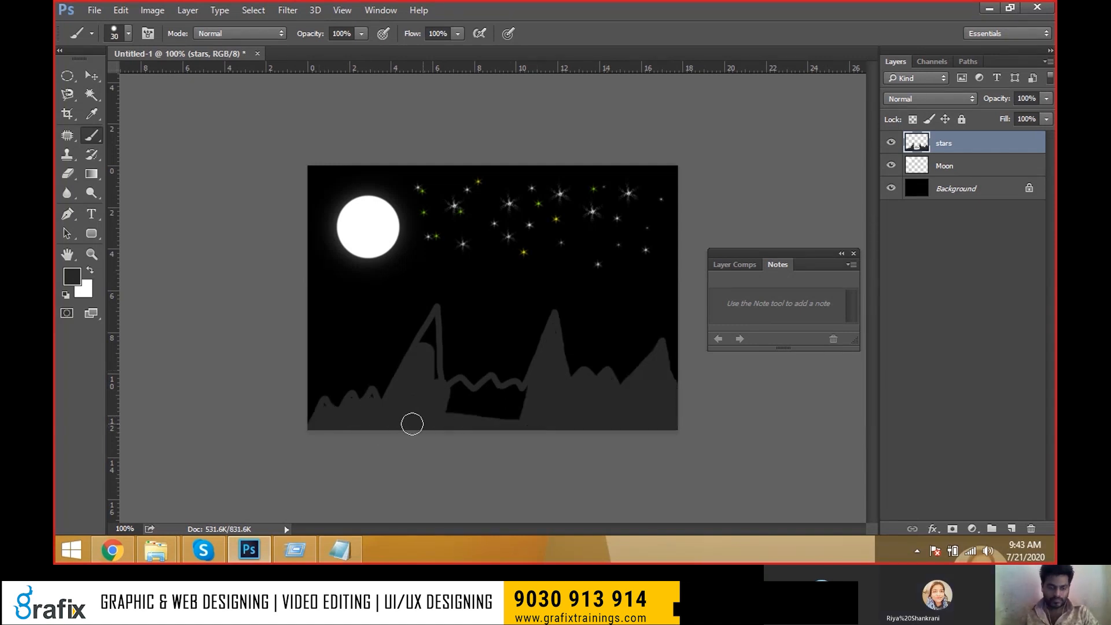
{"action": "mouse_move", "coordinate": [412, 423]}
{"action": "left_mouse_down"}
{"action": "mouse_move", "coordinate": [494, 418]}
{"action": "mouse_move", "coordinate": [449, 417]}
{"action": "mouse_move", "coordinate": [553, 399]}
{"action": "mouse_move", "coordinate": [453, 406]}
{"action": "left_mouse_up"}
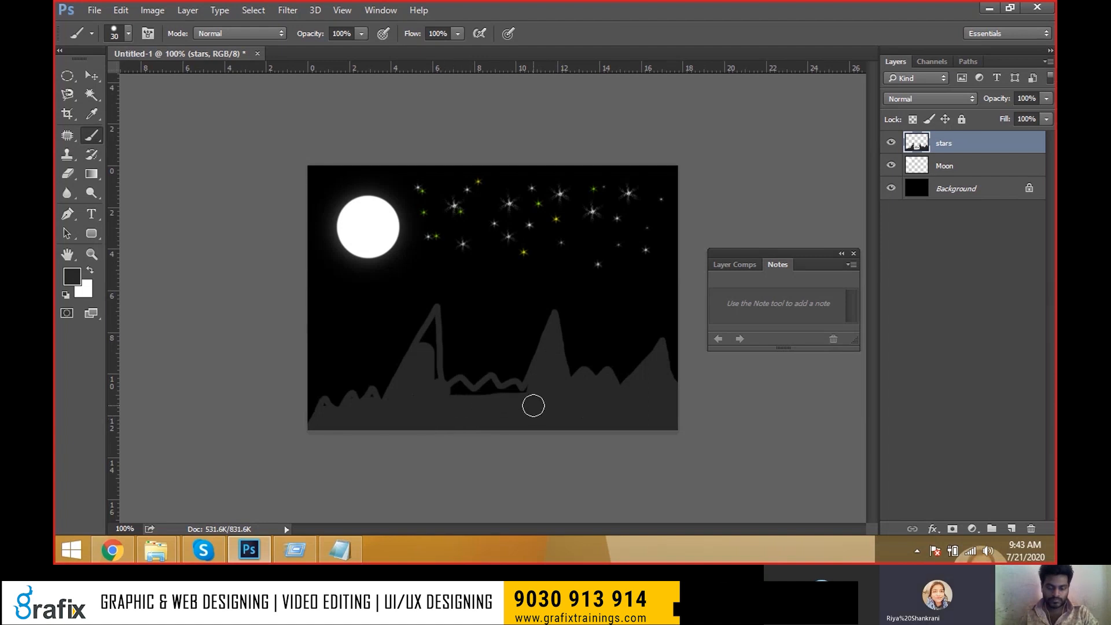
{"action": "key", "text": "bracketleft"}
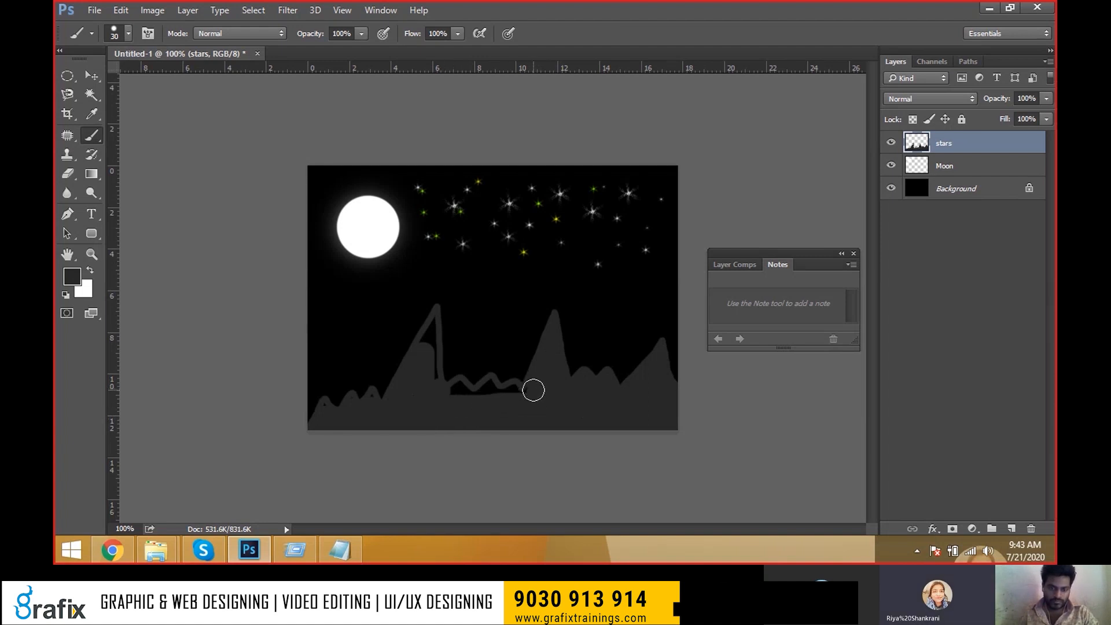
{"action": "mouse_move", "coordinate": [494, 399]}
{"action": "left_mouse_down"}
{"action": "mouse_move", "coordinate": [458, 399]}
{"action": "mouse_move", "coordinate": [460, 389]}
{"action": "mouse_move", "coordinate": [471, 397]}
{"action": "mouse_move", "coordinate": [440, 395]}
{"action": "left_mouse_up"}
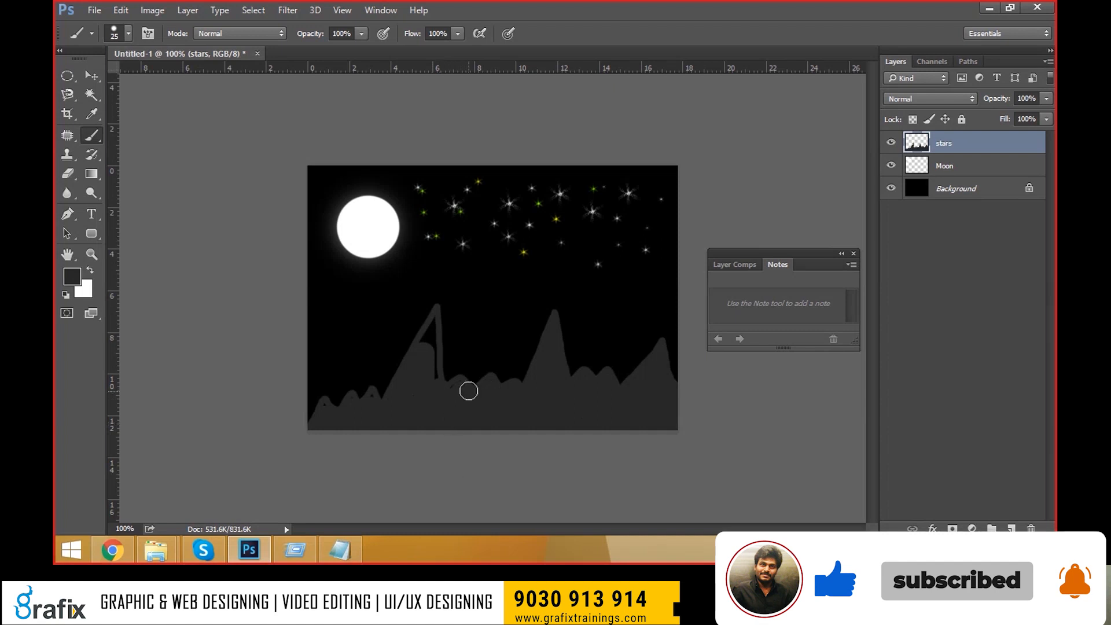
{"action": "mouse_move", "coordinate": [446, 391]}
{"action": "left_mouse_down"}
{"action": "mouse_move", "coordinate": [431, 324]}
{"action": "mouse_move", "coordinate": [428, 349]}
{"action": "left_mouse_up"}
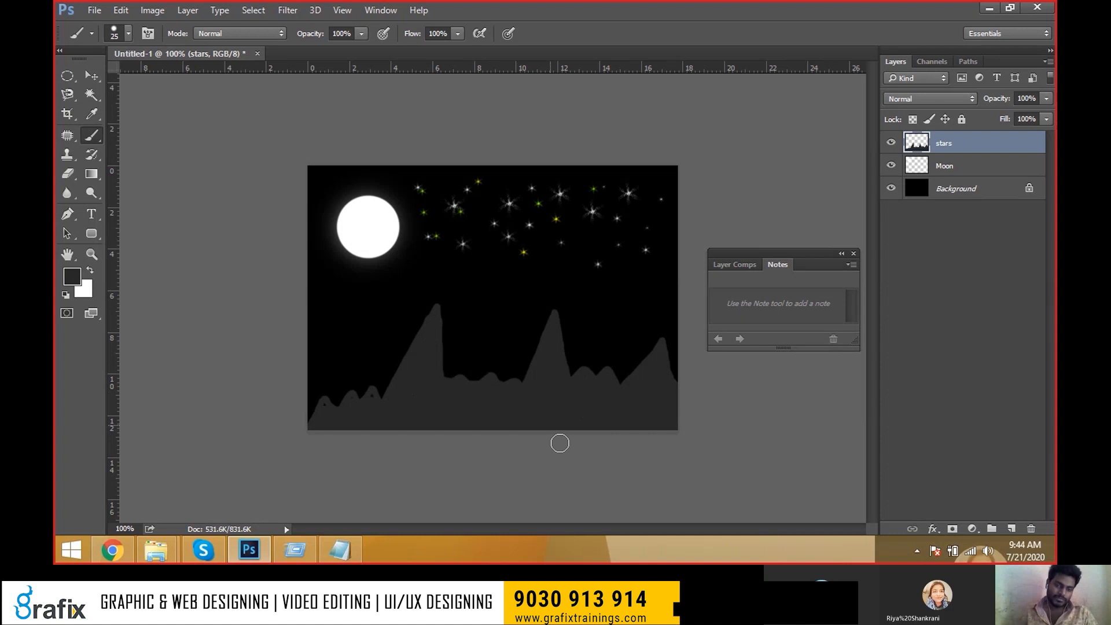
Test-move the stars-and-mountains layer, undo it, and reduce the brush to 15 px.
{"action": "key", "text": "v"}
{"action": "left_click_drag", "start_coordinate": [540, 405], "coordinate": [472, 456]}
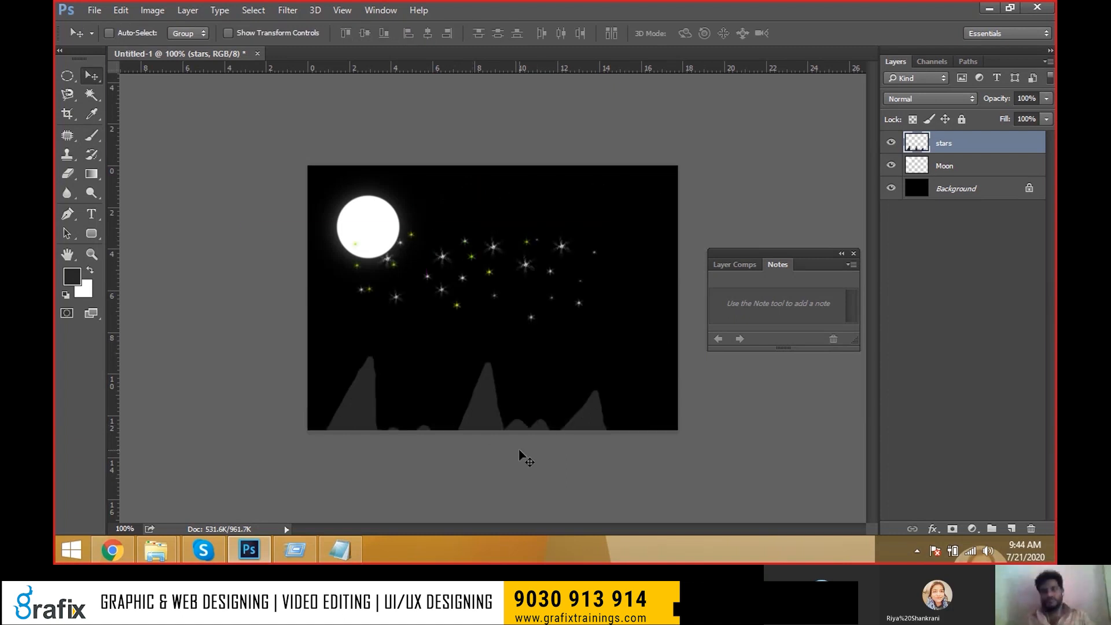
{"action": "key", "text": "ctrl"}
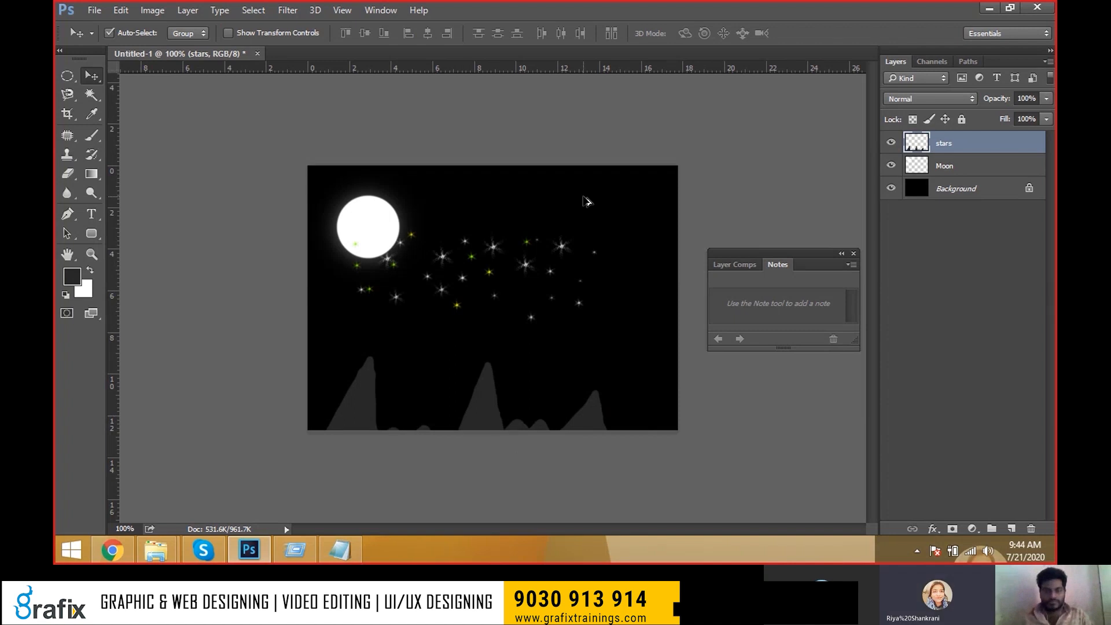
{"action": "key", "text": "ctrl+z"}
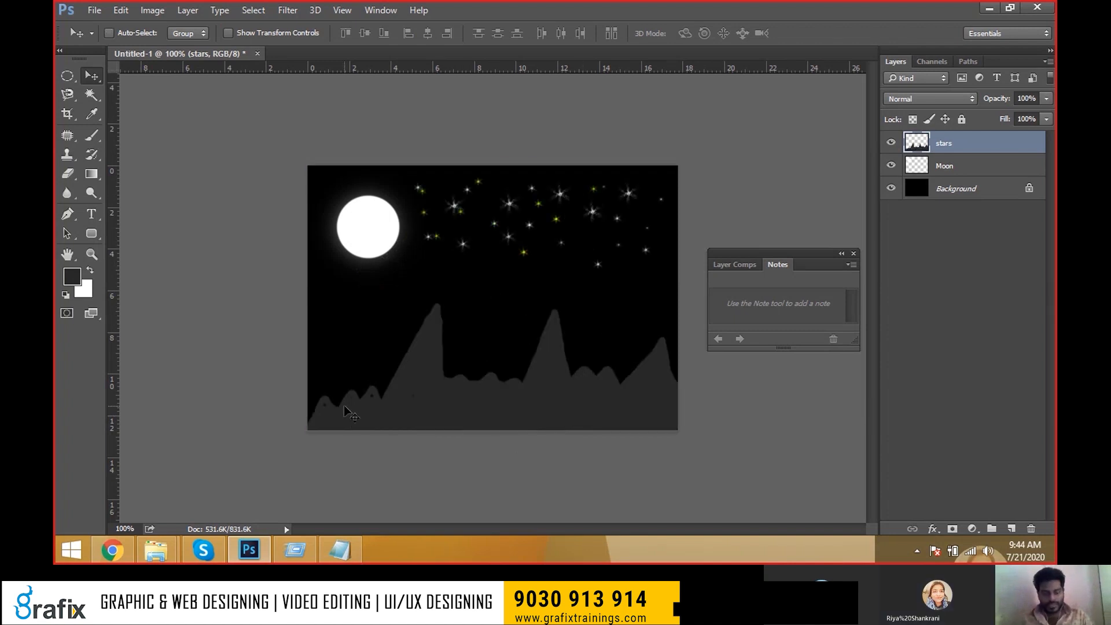
{"action": "key", "text": "b"}
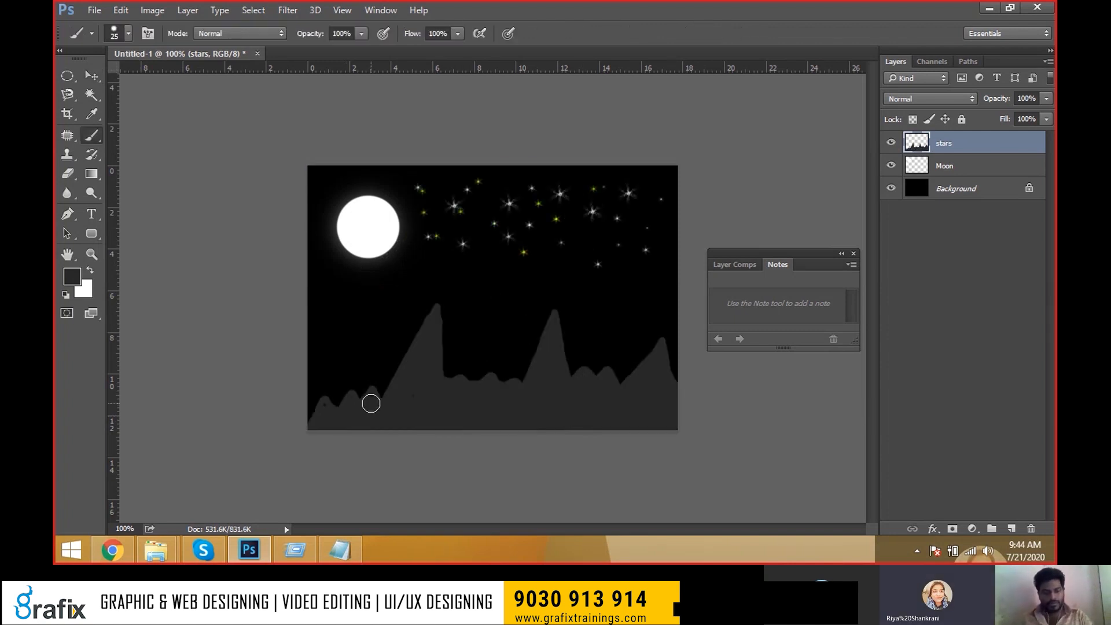
{"action": "key", "text": "bracketleft"}
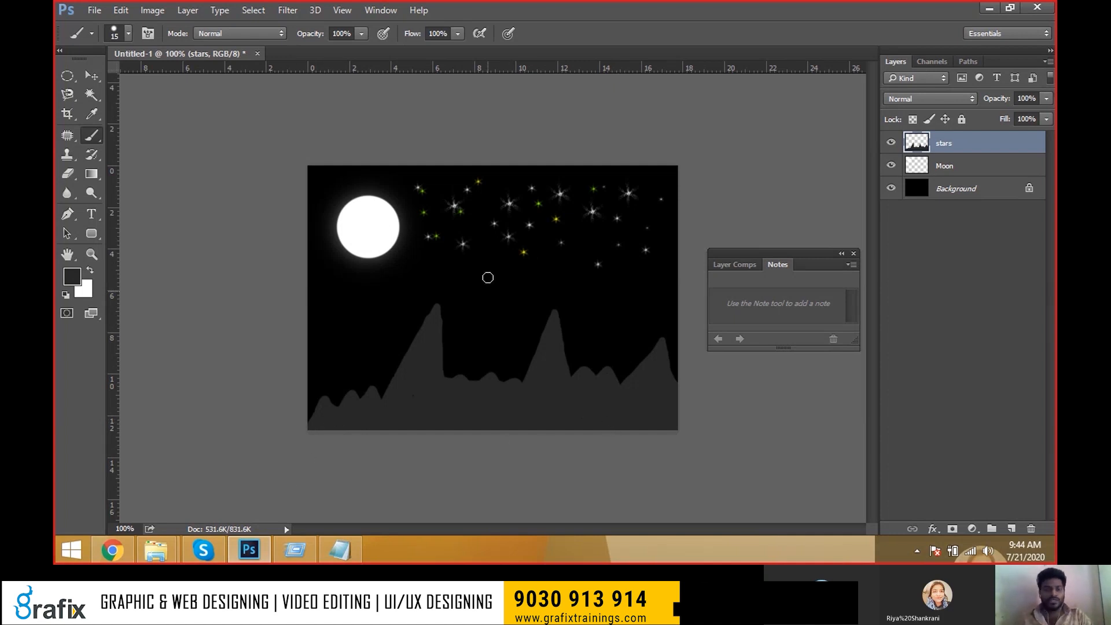
{"action": "key", "text": "v"}
{"action": "mouse_move", "coordinate": [463, 248]}
{"action": "left_mouse_down"}
{"action": "mouse_move", "coordinate": [457, 276]}
{"action": "mouse_move", "coordinate": [463, 247]}
{"action": "left_mouse_up"}
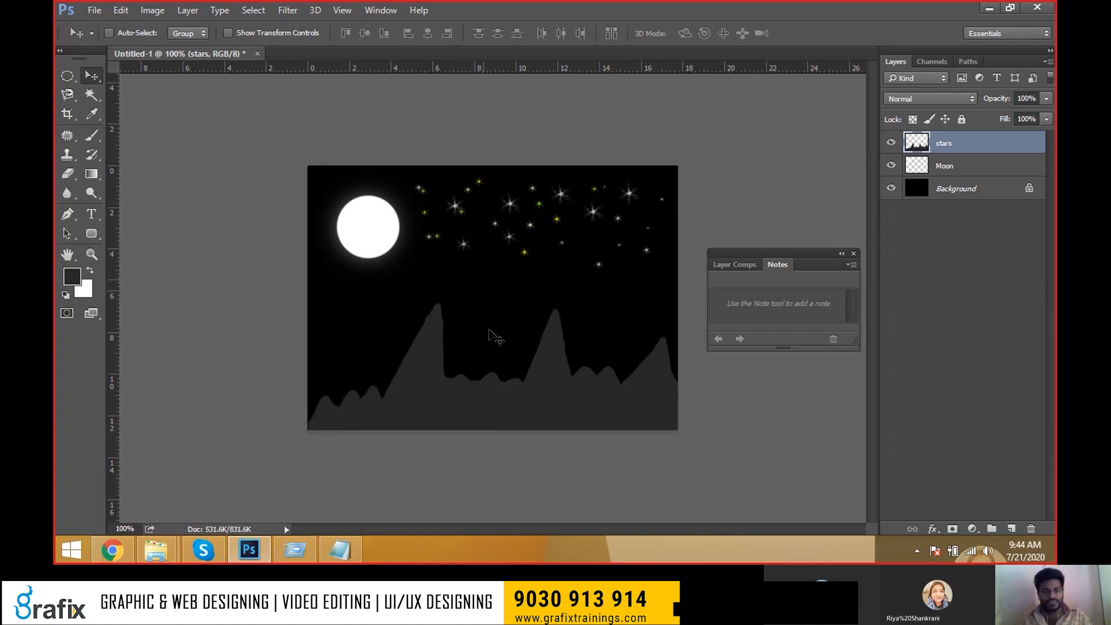
{"action": "key", "text": "ctrl"}
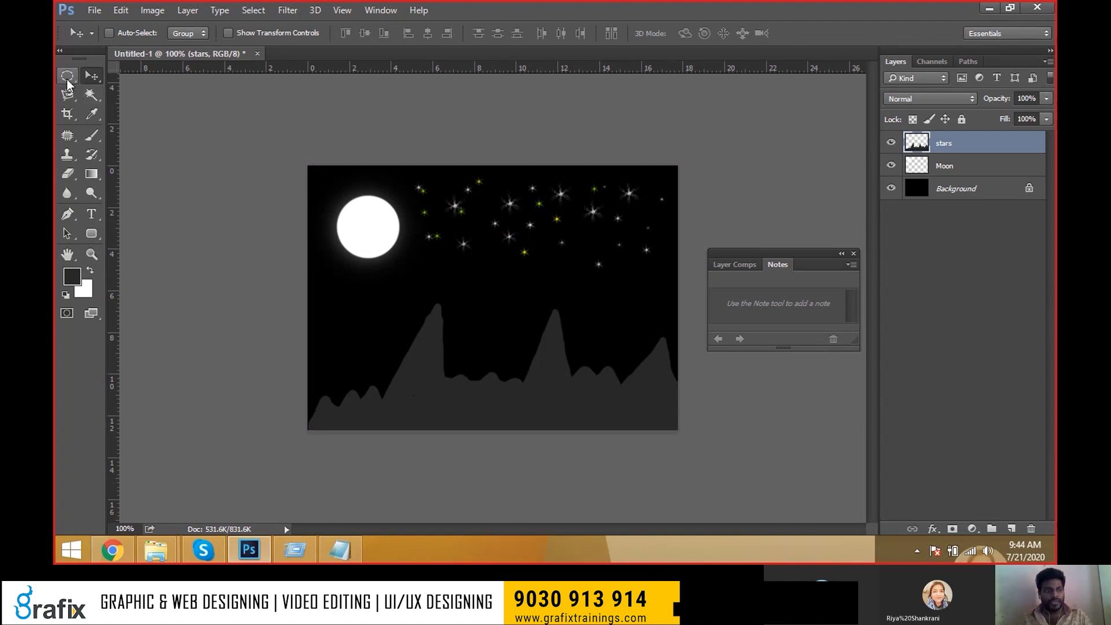
Draw a rectangular selection around the lower part of the image holding the mountains.
{"action": "left_click", "coordinate": [67, 80]}
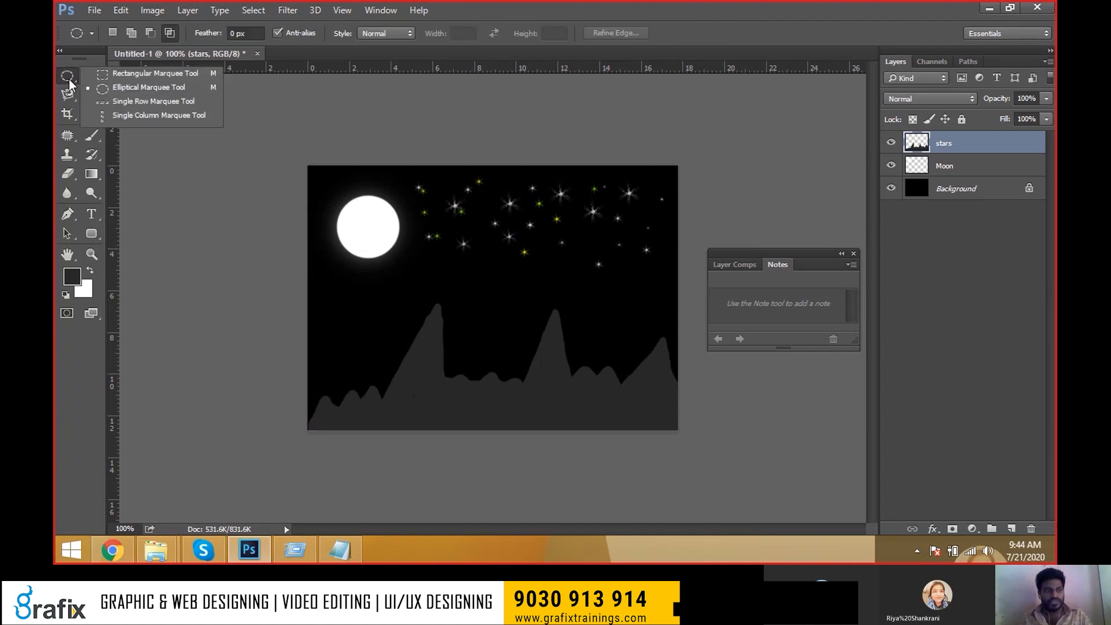
{"action": "left_click", "coordinate": [99, 73]}
{"action": "left_click_drag", "start_coordinate": [308, 276], "coordinate": [690, 449]}
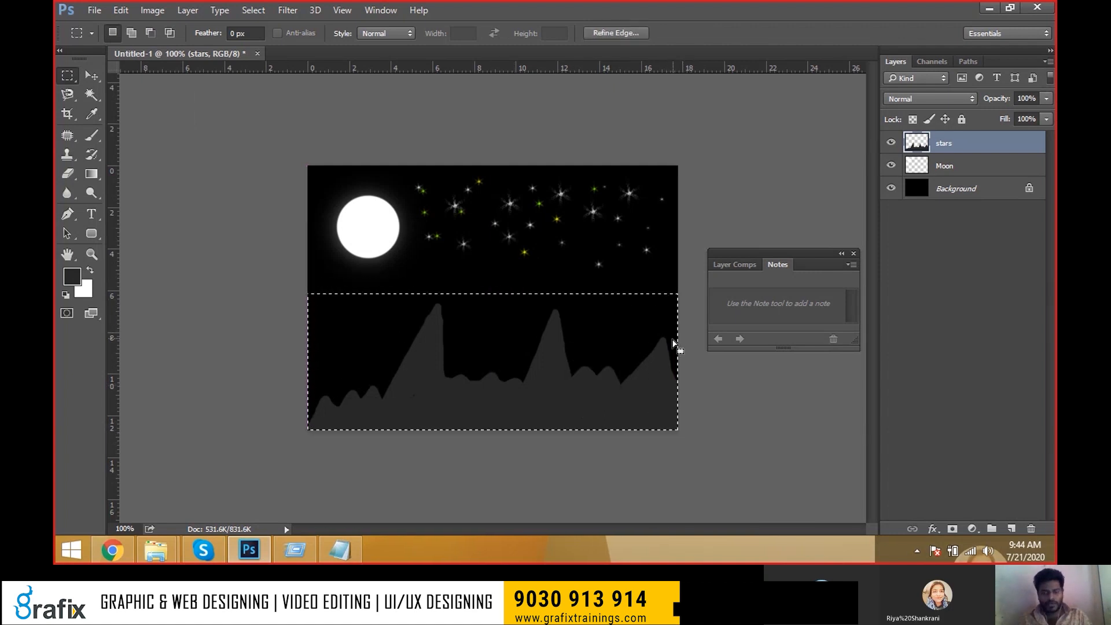
{"action": "key", "text": "v"}
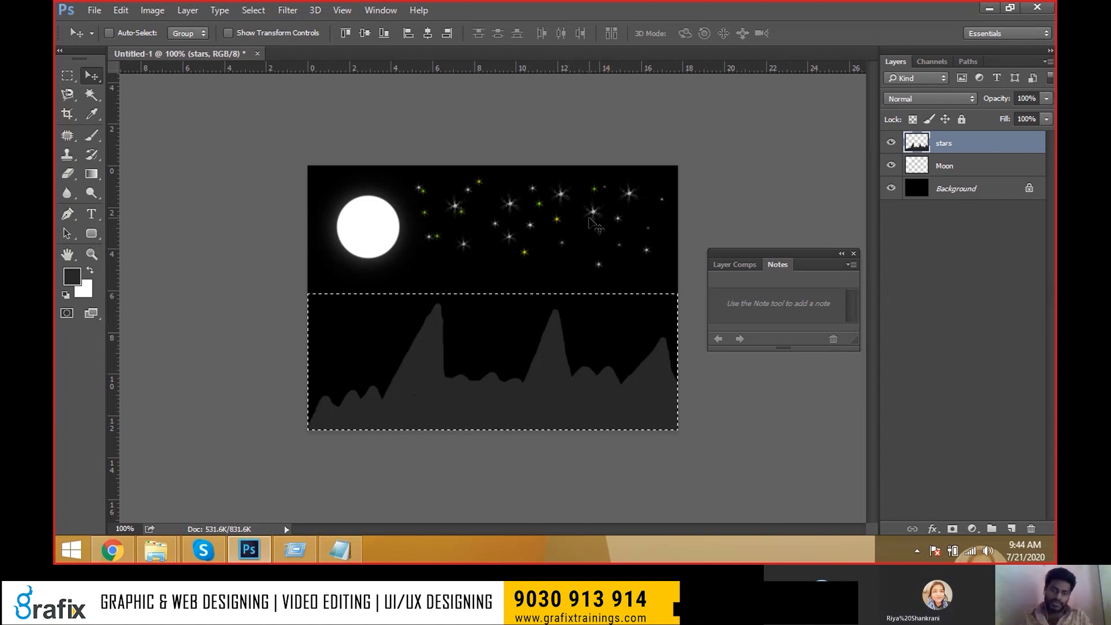
Test copying the selection to a new layer and toggling layer visibility, then undo it.
{"action": "key", "text": "ctrl"}
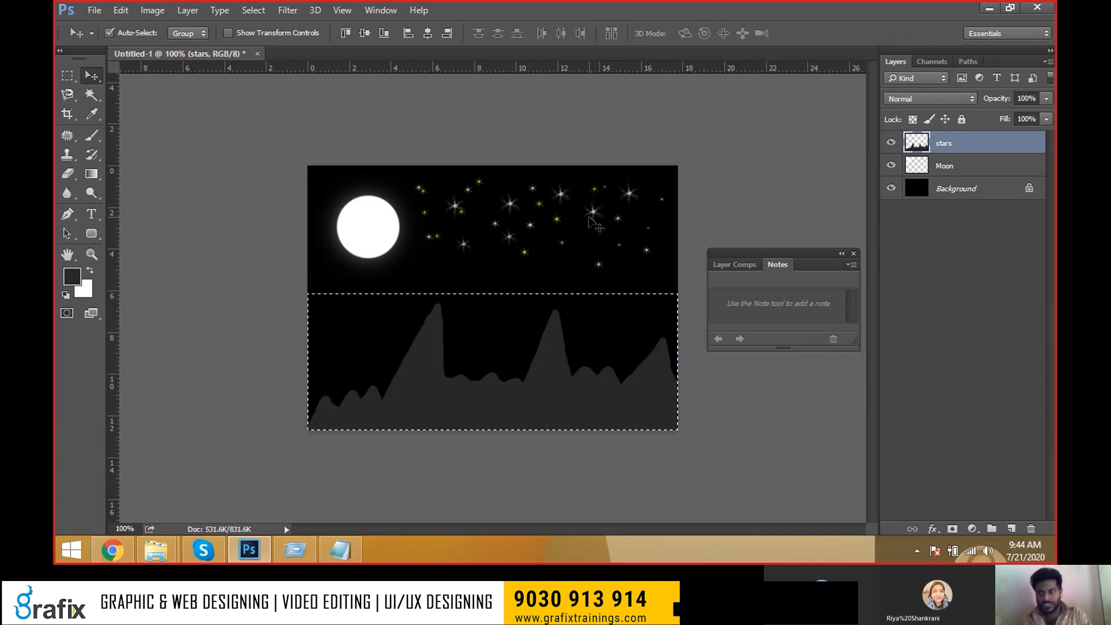
{"action": "key", "text": "ctrl+j"}
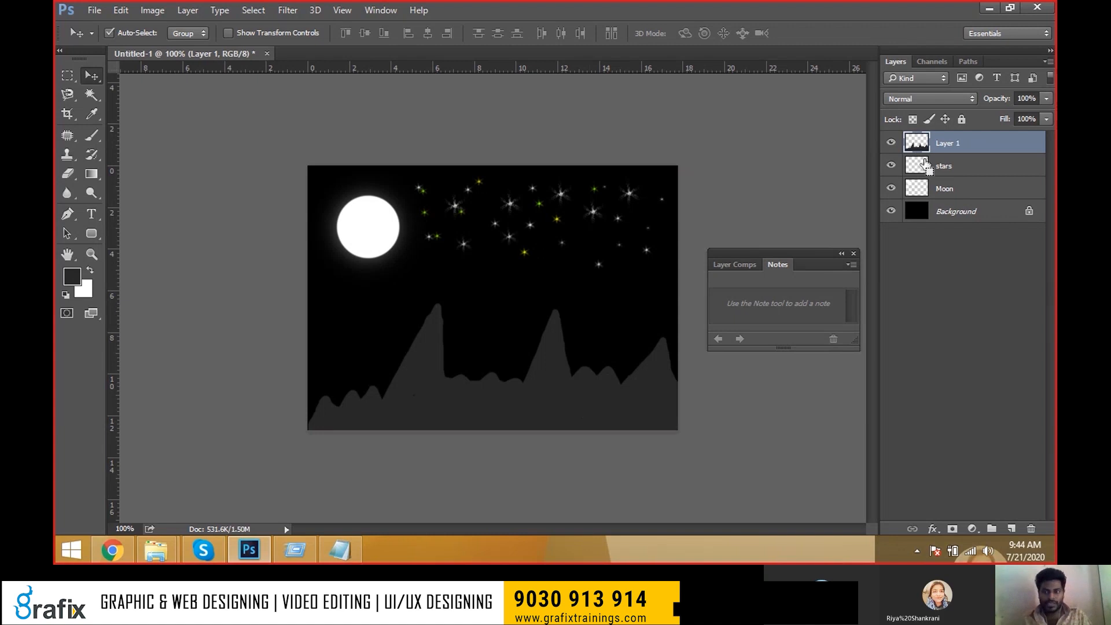
{"action": "key", "text": "ctrl+z"}
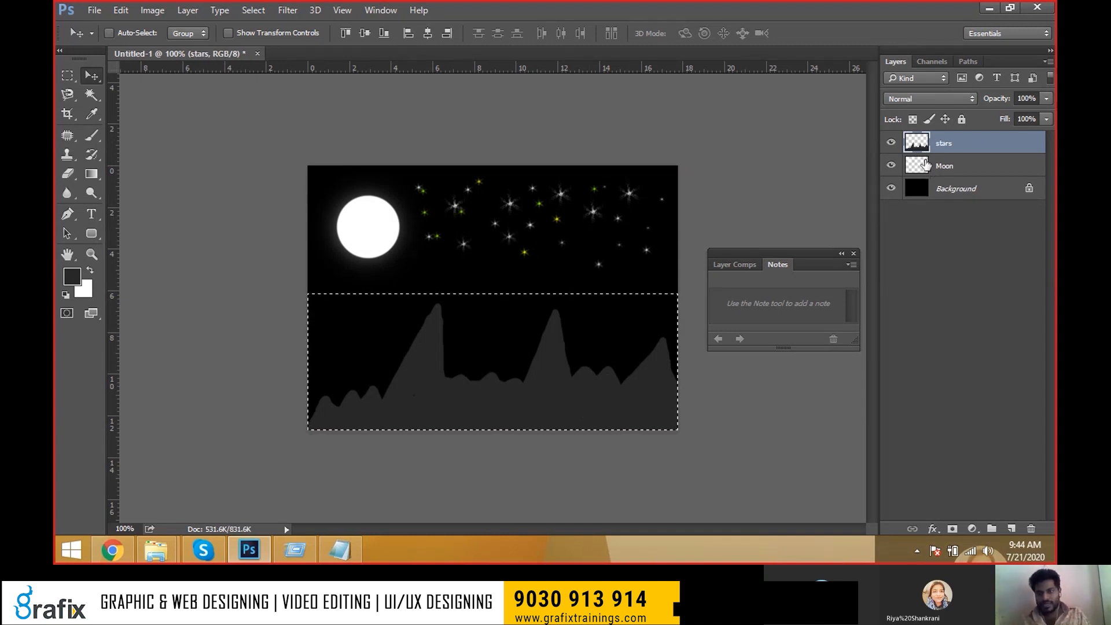
{"action": "key", "text": "ctrl+shift+j"}
{"action": "left_click", "coordinate": [891, 165]}
{"action": "left_click", "coordinate": [891, 165]}
{"action": "left_click", "coordinate": [891, 166]}
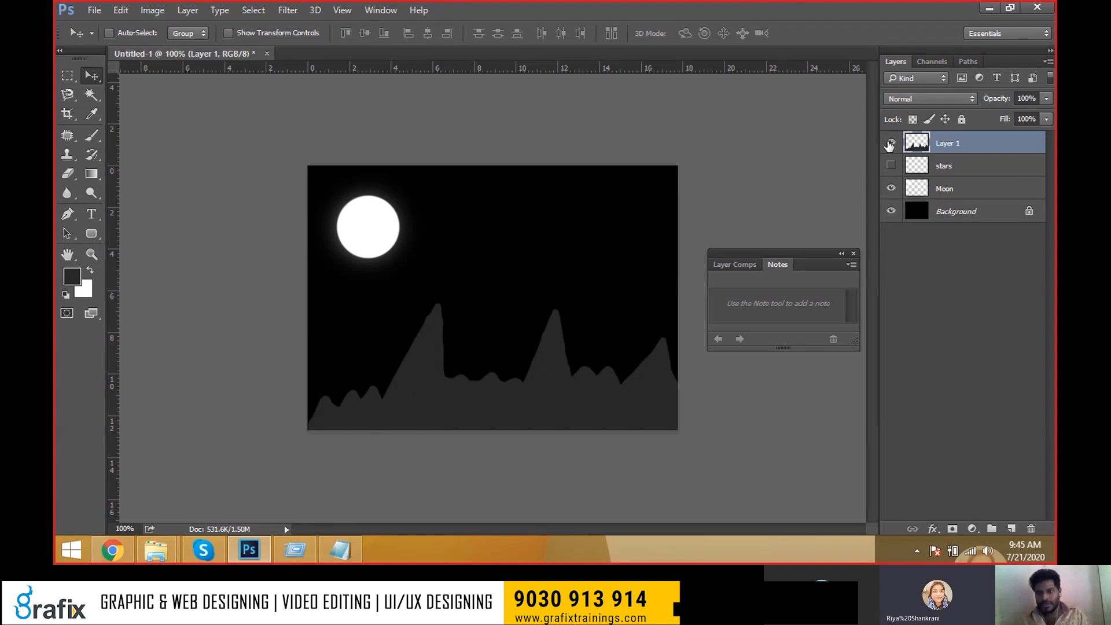
{"action": "left_click", "coordinate": [891, 143]}
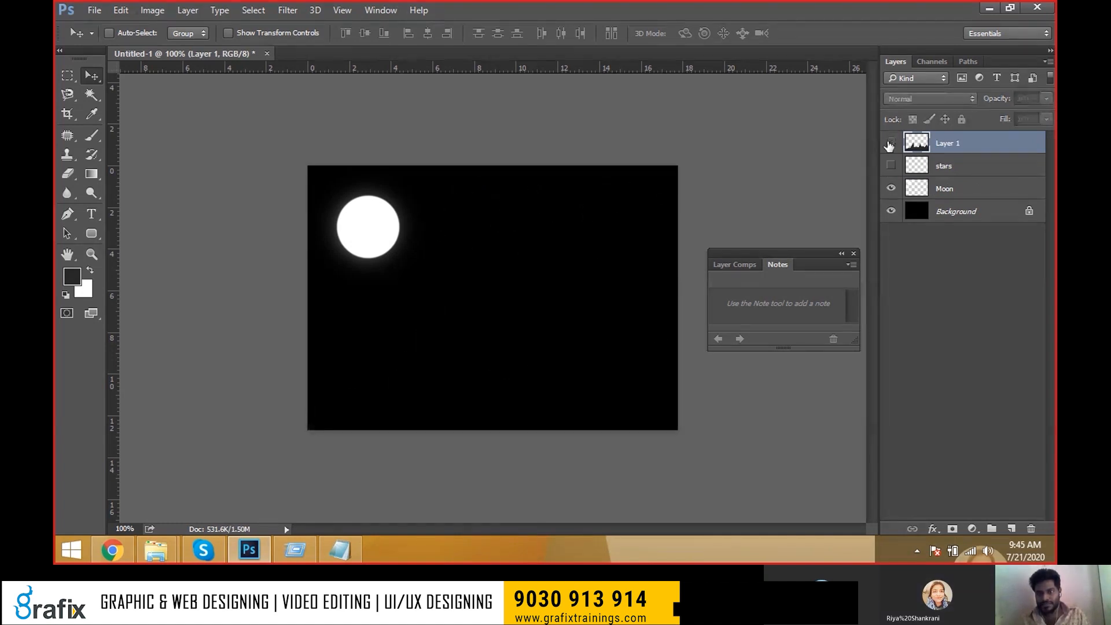
{"action": "left_click", "coordinate": [890, 143]}
{"action": "left_click", "coordinate": [891, 166]}
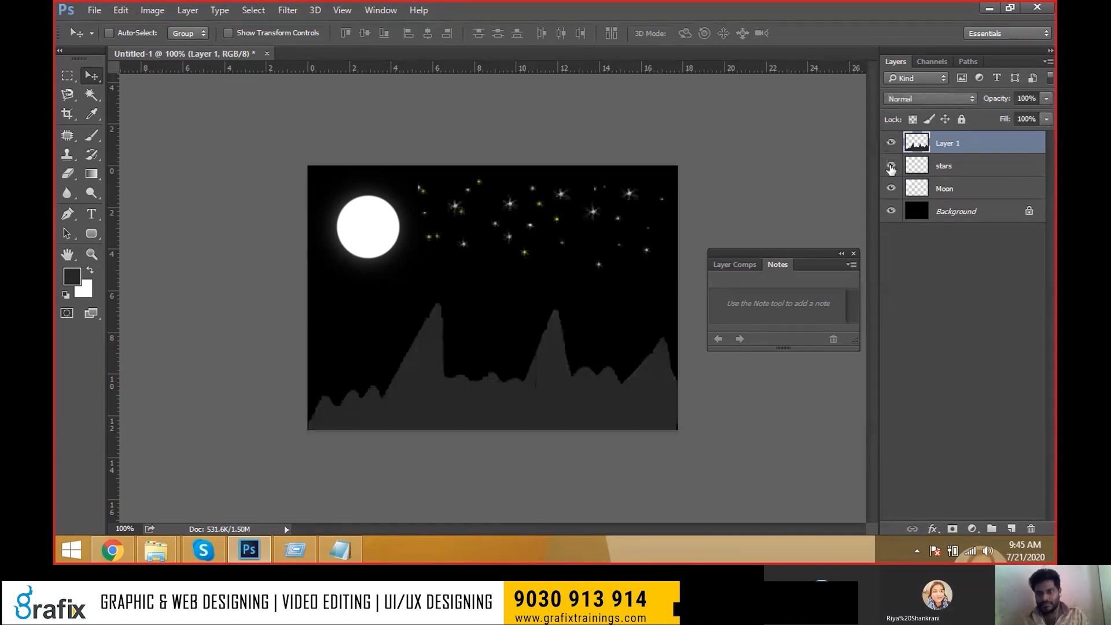
{"action": "double_click", "coordinate": [955, 145]}
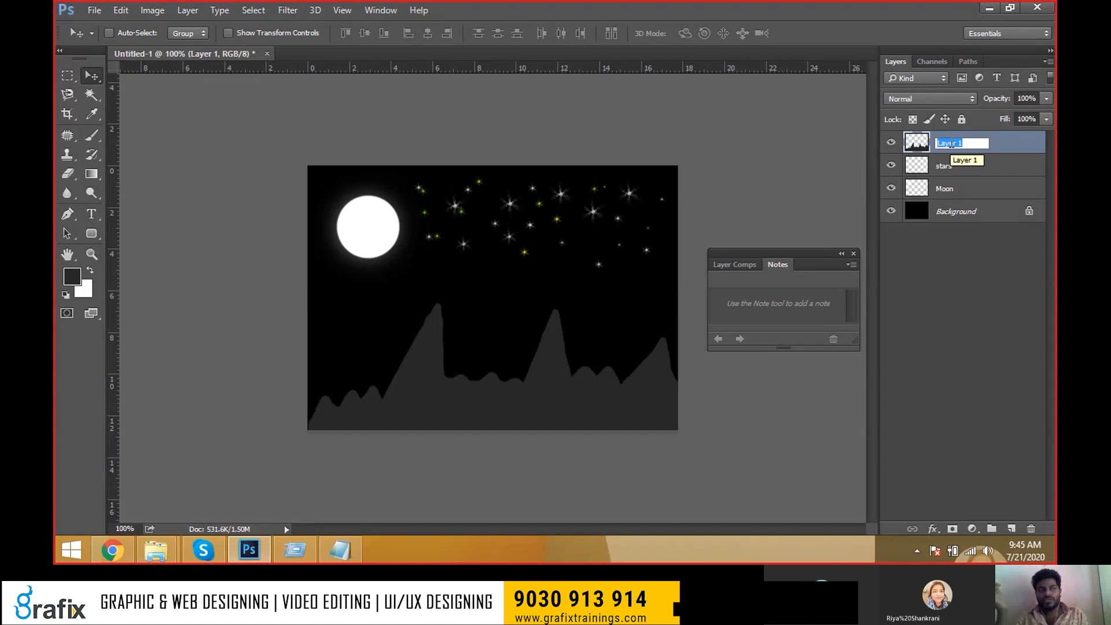
{"action": "key", "text": "Return"}
{"action": "key", "text": "ctrl+e"}
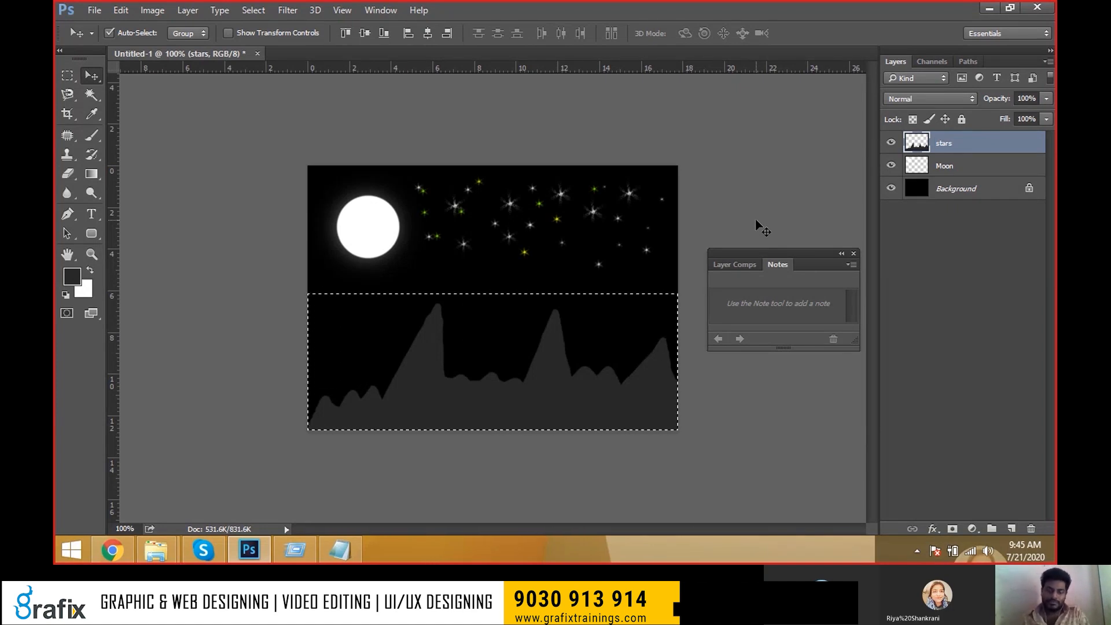
Deselect after undoing a layer copy, and shift the stars and mountains up and right.
{"action": "key", "text": "ctrl+j"}
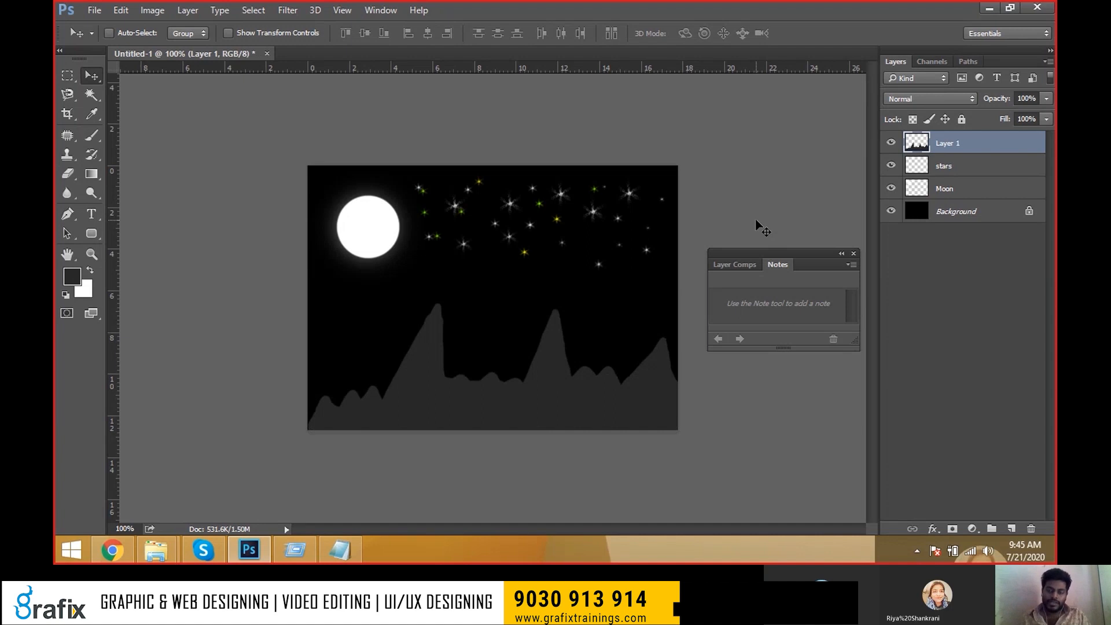
{"action": "key", "text": "ctrl+z"}
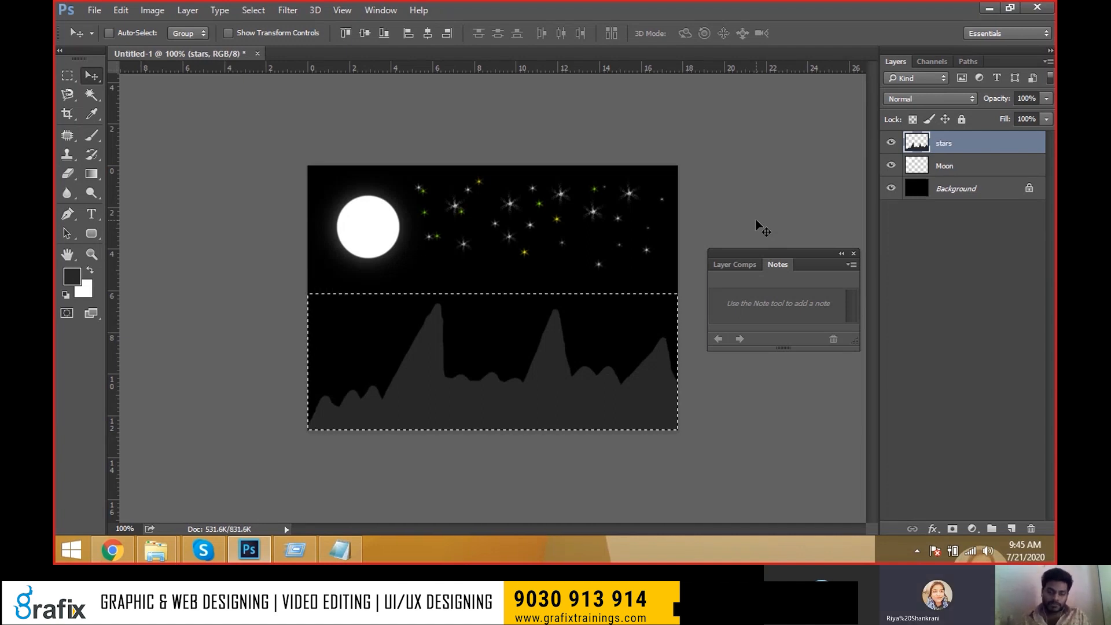
{"action": "key", "text": "ctrl+d"}
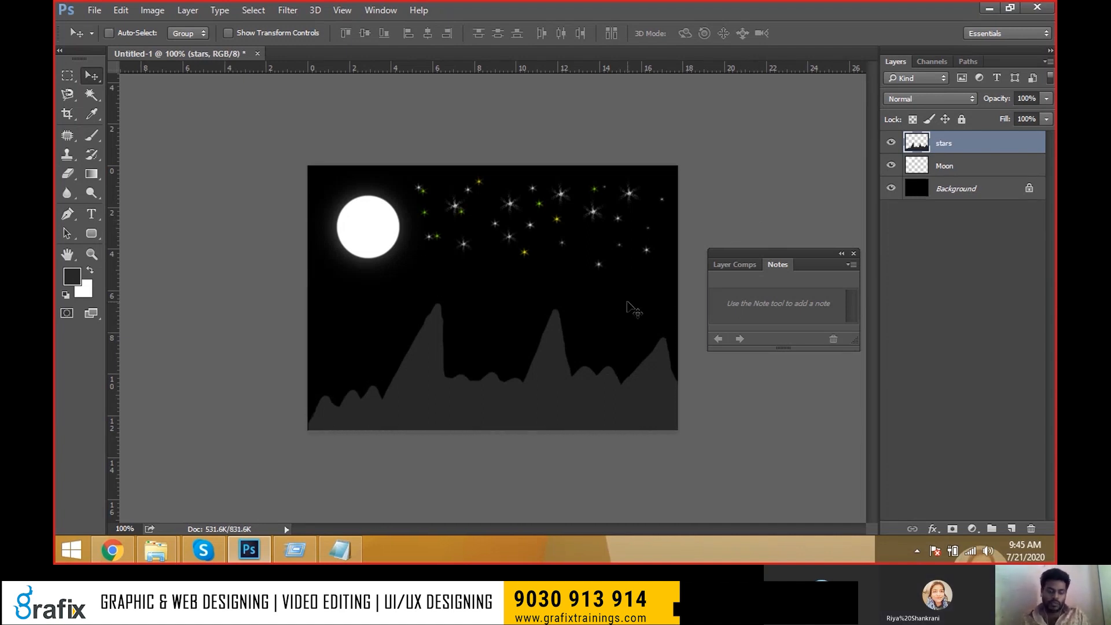
{"action": "left_click_drag", "start_coordinate": [593, 222], "coordinate": [524, 426]}
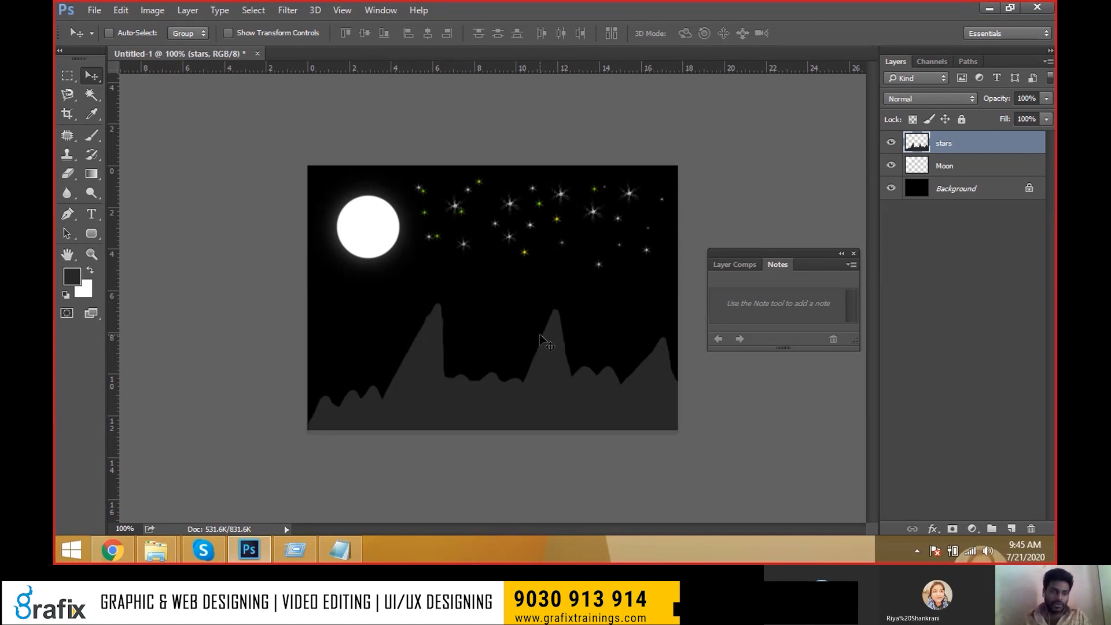
Select the lower mountain area with a rectangle and copy it onto a new Layer 1.
{"action": "left_click_drag", "start_coordinate": [67, 75], "coordinate": [101, 78]}
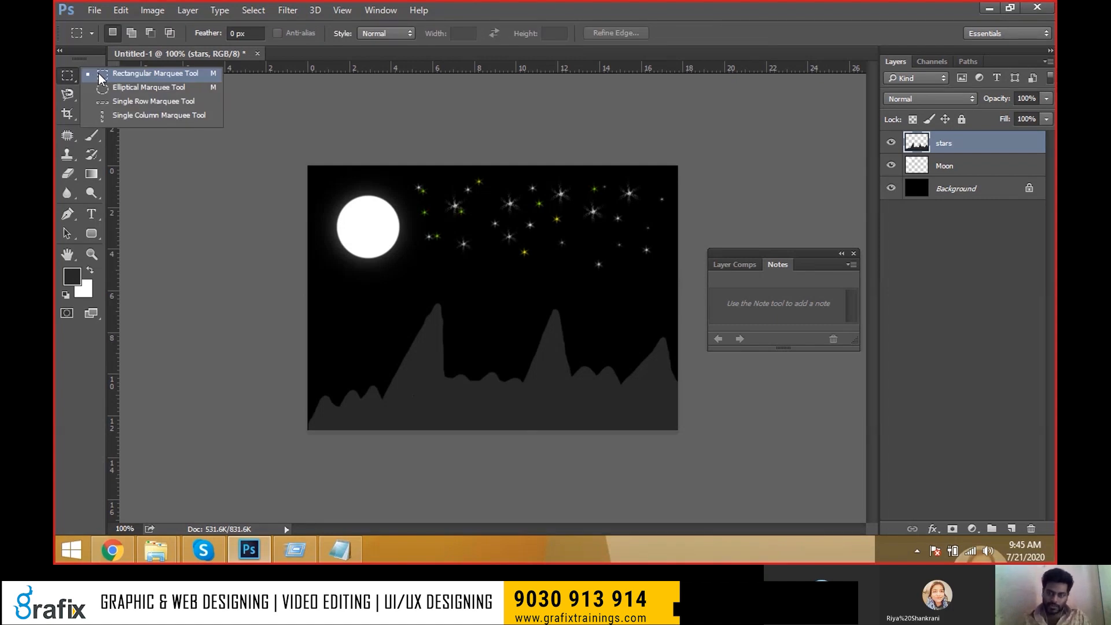
{"action": "left_click", "coordinate": [100, 75]}
{"action": "left_click_drag", "start_coordinate": [308, 287], "coordinate": [678, 430]}
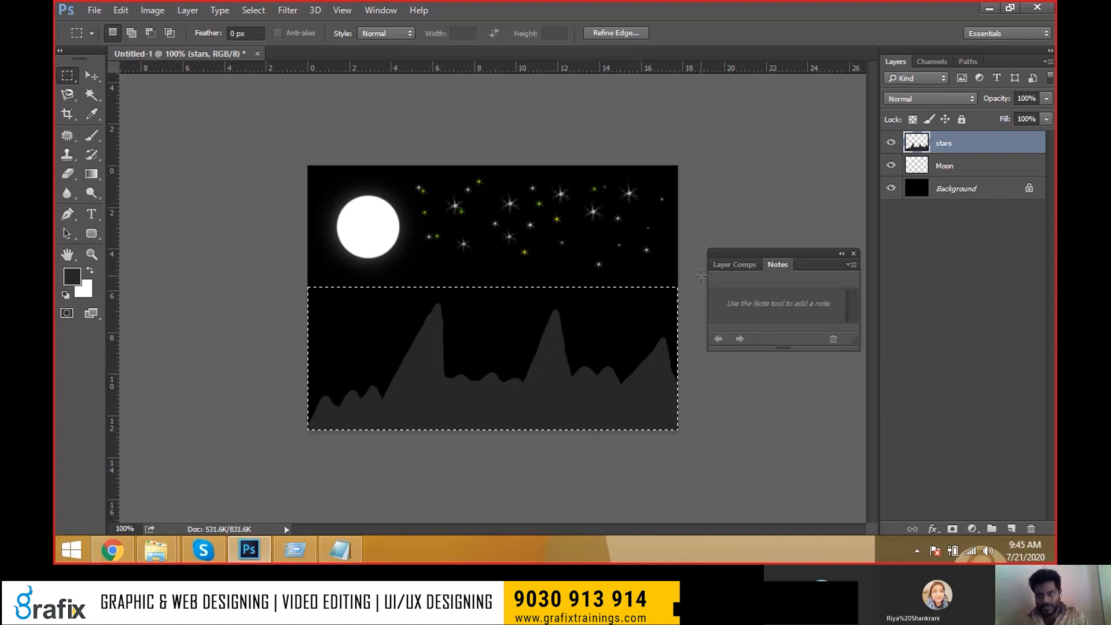
{"action": "key", "text": "ctrl+j"}
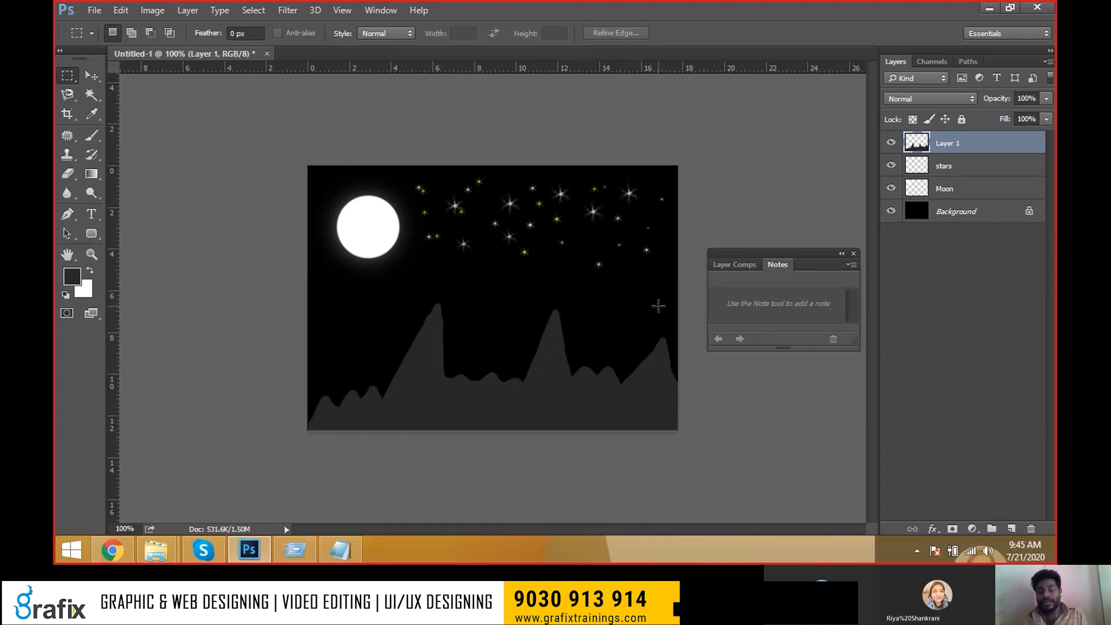
Pick 'stars' from the canvas right-click layer menu to make it active.
{"action": "key", "text": "v"}
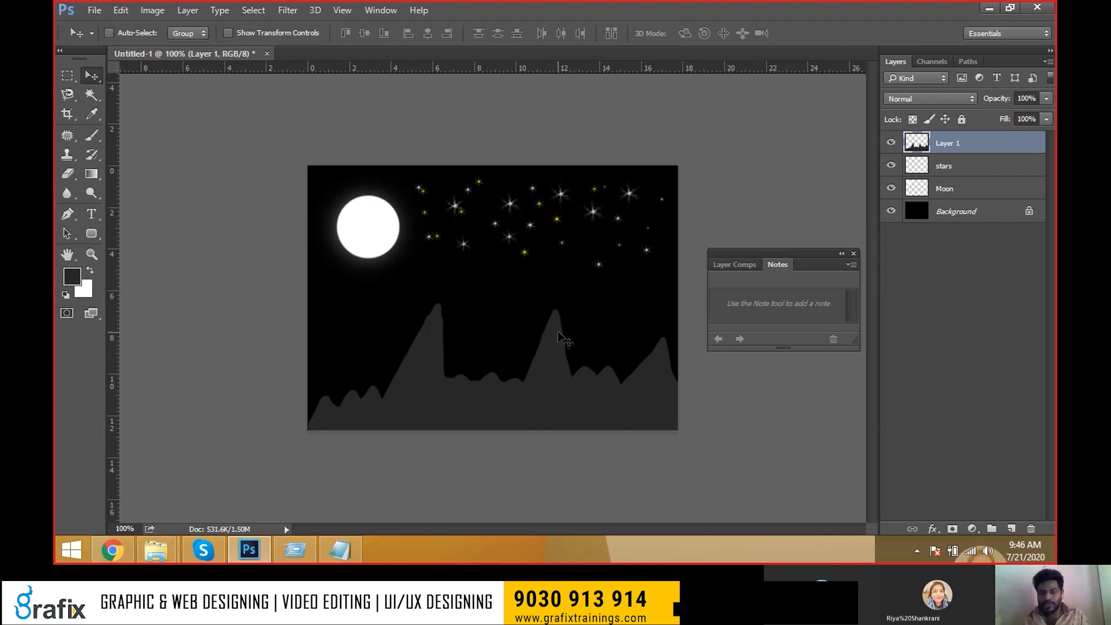
{"action": "left_click_drag", "start_coordinate": [551, 354], "coordinate": [484, 337]}
{"action": "key", "text": "ctrl+z"}
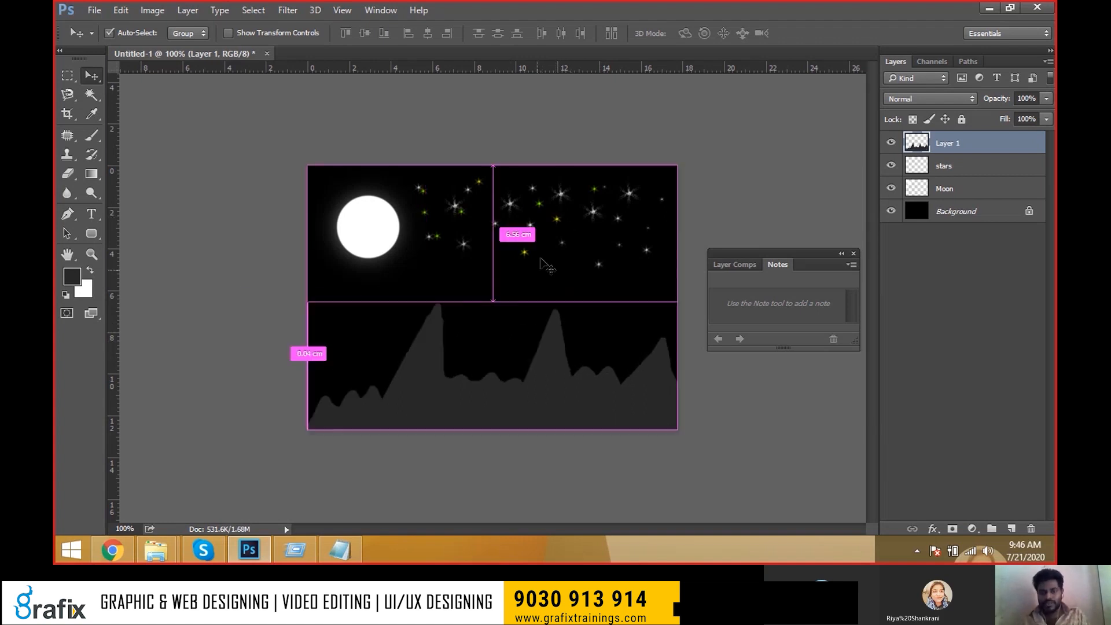
{"action": "right_click", "coordinate": [556, 198]}
{"action": "left_click", "coordinate": [565, 205]}
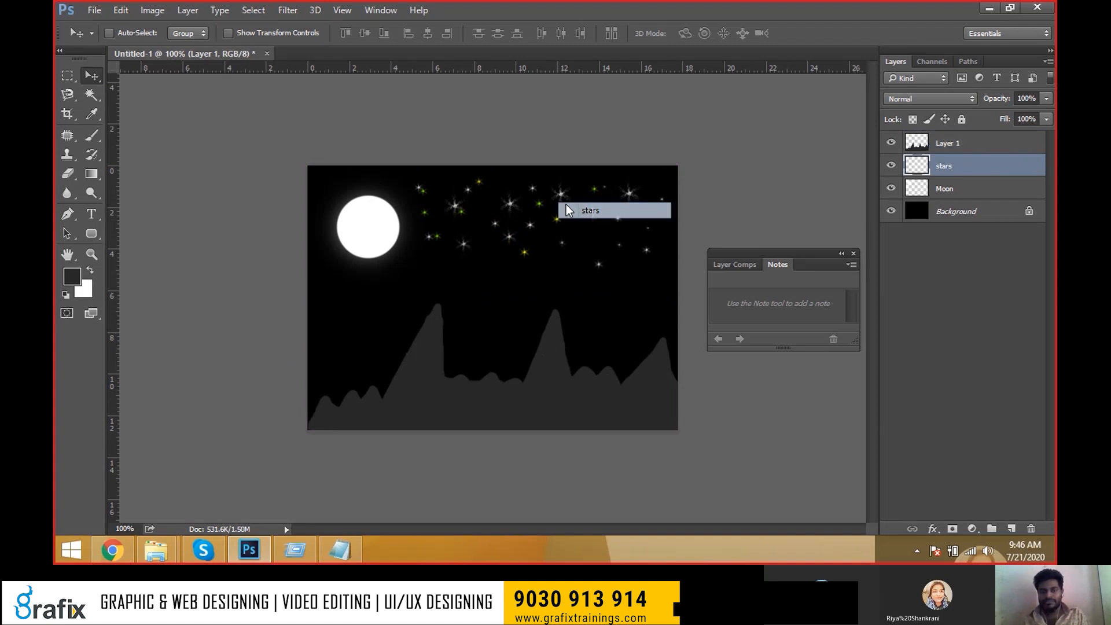
{"action": "left_click", "coordinate": [559, 199]}
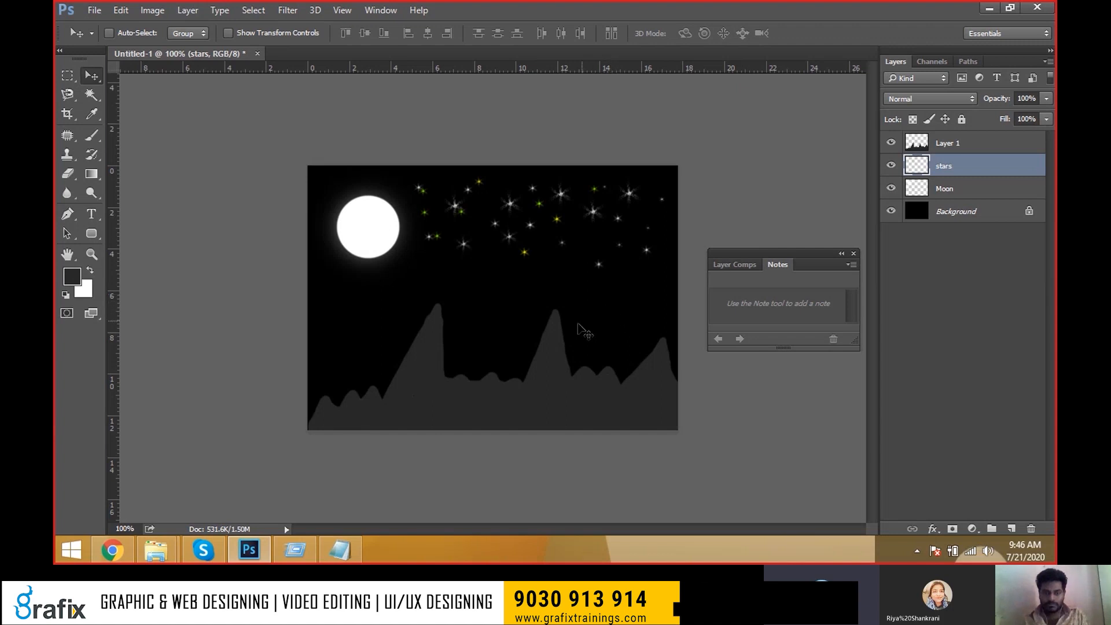
Choose Layer 1 from the canvas layer menu and merge it down into stars with Ctrl+E.
{"action": "right_click", "coordinate": [554, 330]}
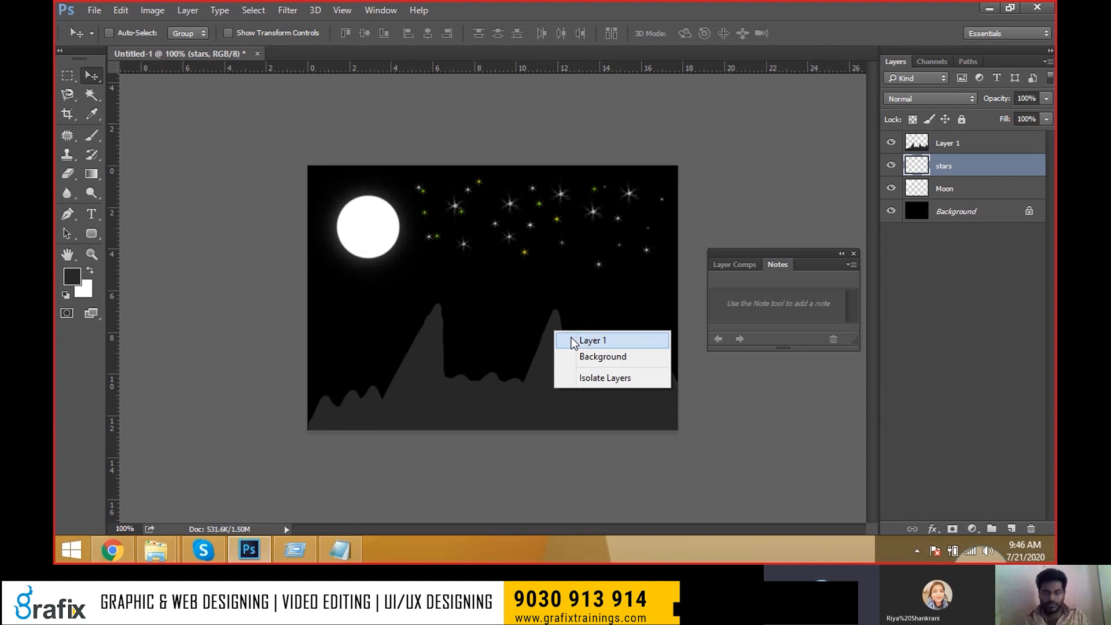
{"action": "left_click", "coordinate": [571, 340]}
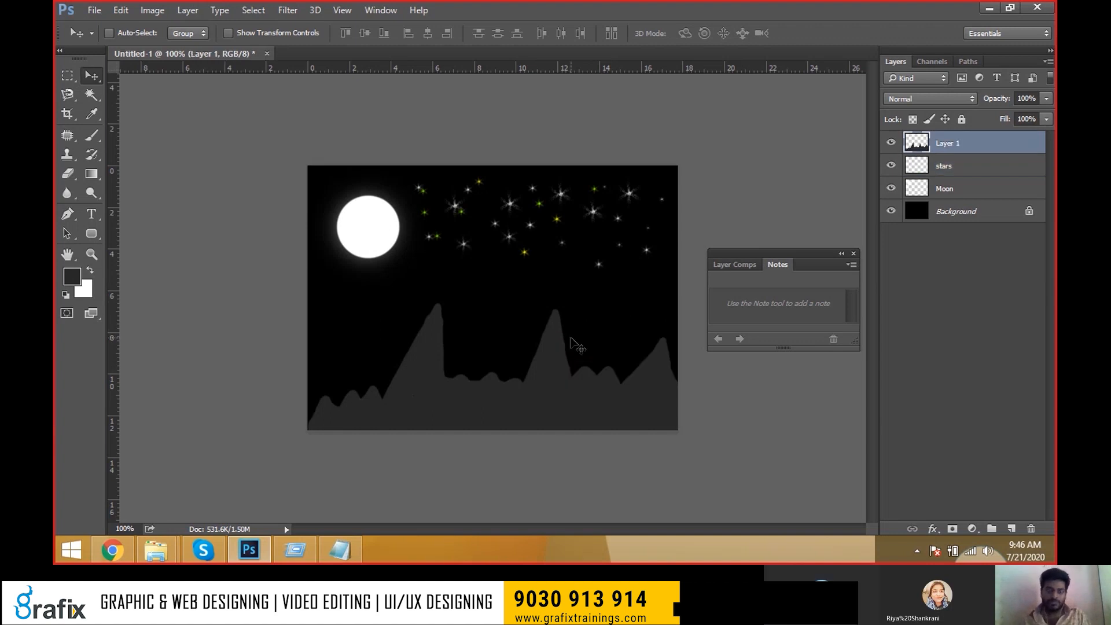
{"action": "key", "text": "ctrl"}
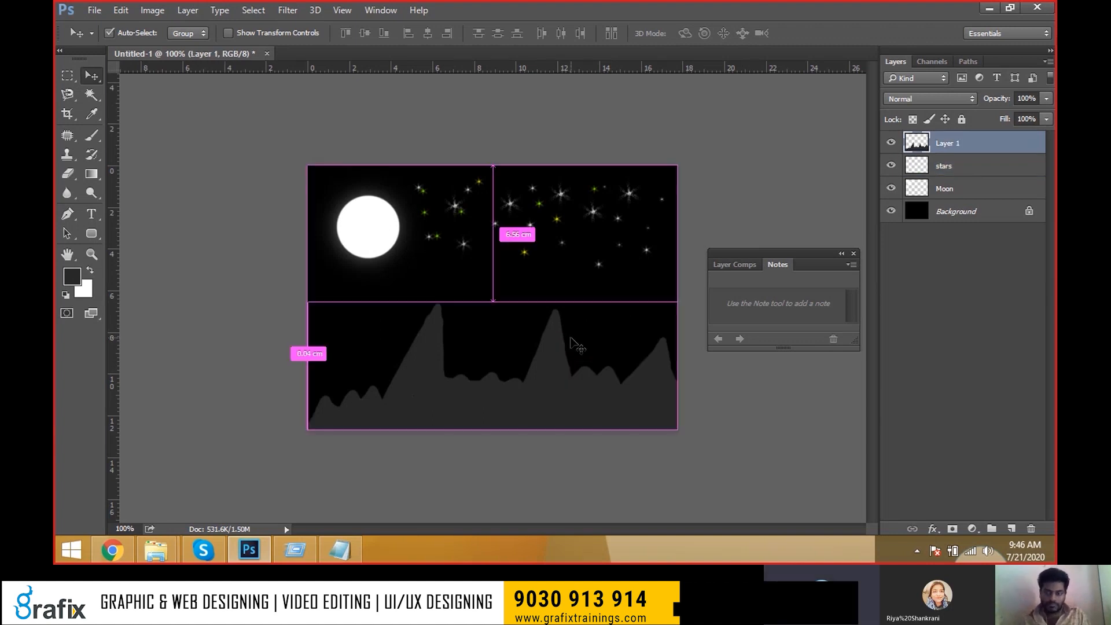
{"action": "key", "text": "ctrl+e"}
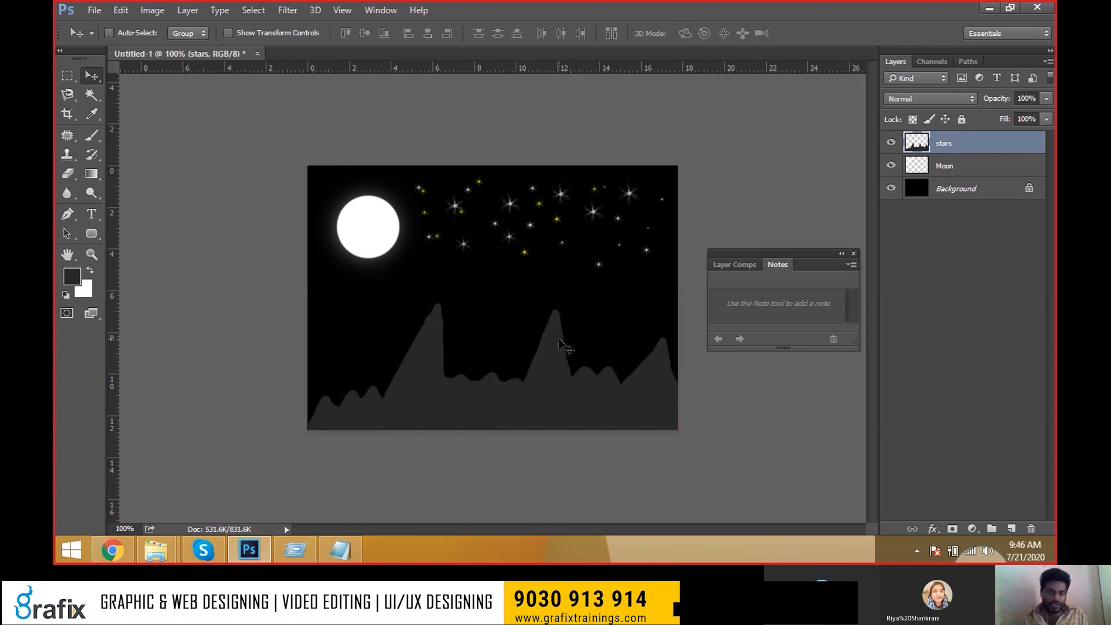
Check the layers under the hills and stars, then try nudging the content and undo.
{"action": "right_click", "coordinate": [551, 337]}
{"action": "key", "text": "Escape"}
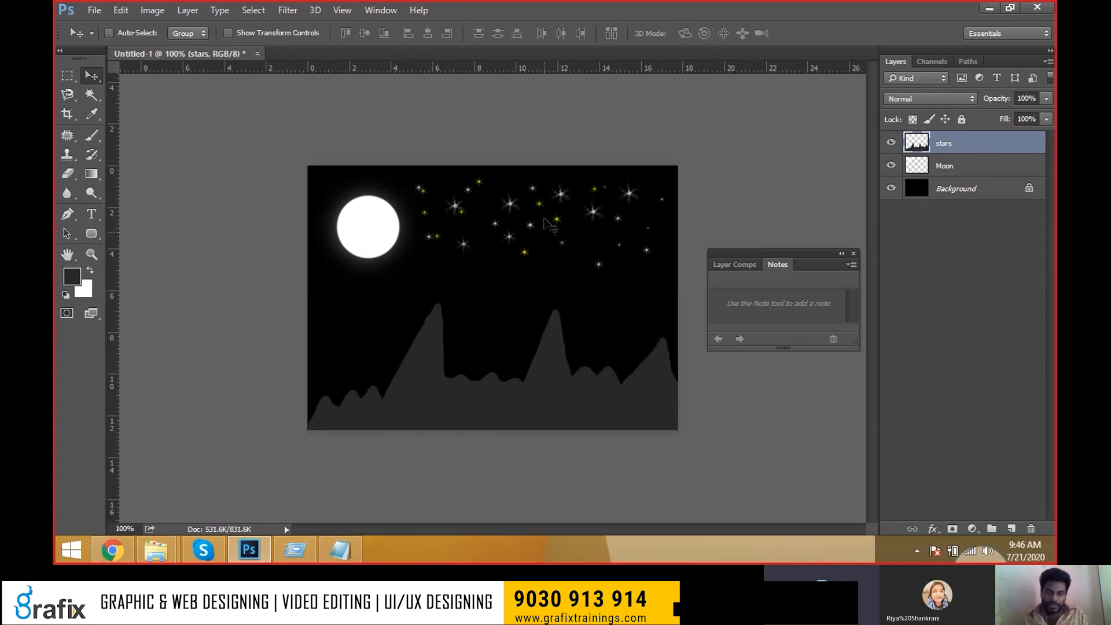
{"action": "right_click", "coordinate": [561, 194]}
{"action": "key", "text": "Escape"}
{"action": "mouse_move", "coordinate": [561, 194]}
{"action": "left_mouse_down"}
{"action": "mouse_move", "coordinate": [584, 174]}
{"action": "mouse_move", "coordinate": [587, 197]}
{"action": "mouse_move", "coordinate": [561, 194]}
{"action": "left_mouse_up"}
{"action": "left_click_drag", "start_coordinate": [438, 384], "coordinate": [481, 379]}
{"action": "key", "text": "ctrl+z"}
{"action": "key", "text": "ctrl+z"}
{"action": "key", "text": "ctrl+z"}
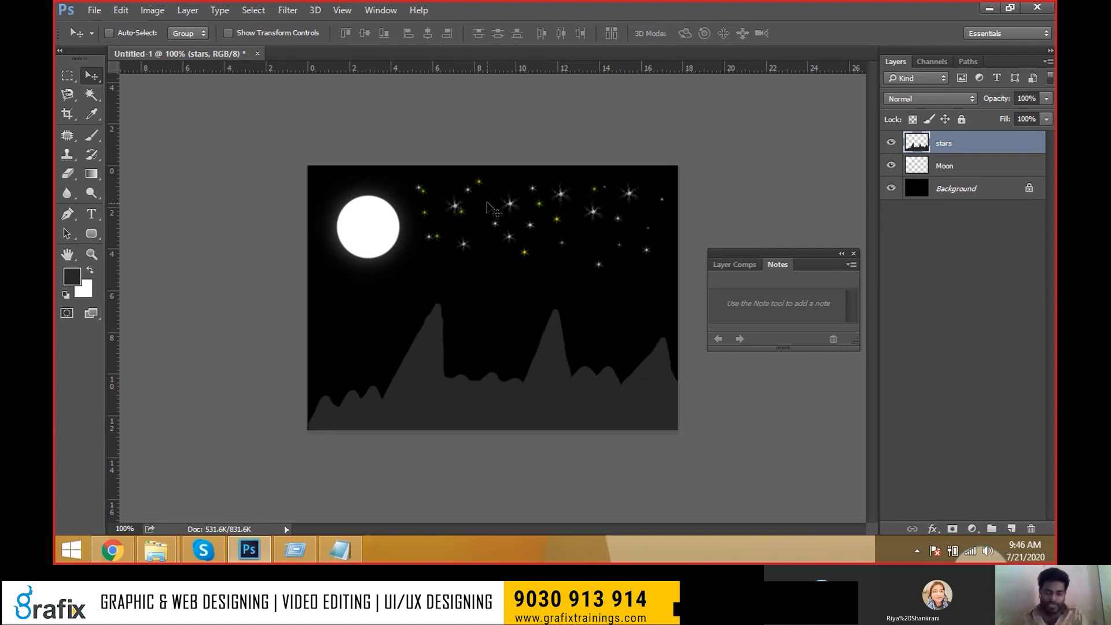
{"action": "key", "text": "ctrl+t"}
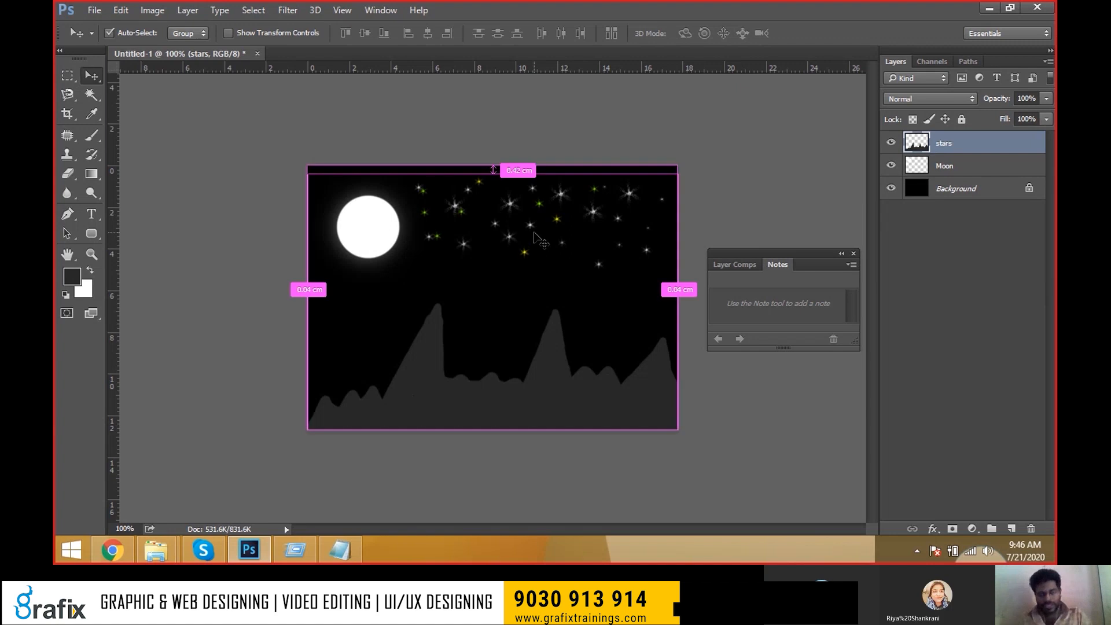
{"action": "left_click_drag", "start_coordinate": [677, 167], "coordinate": [641, 200]}
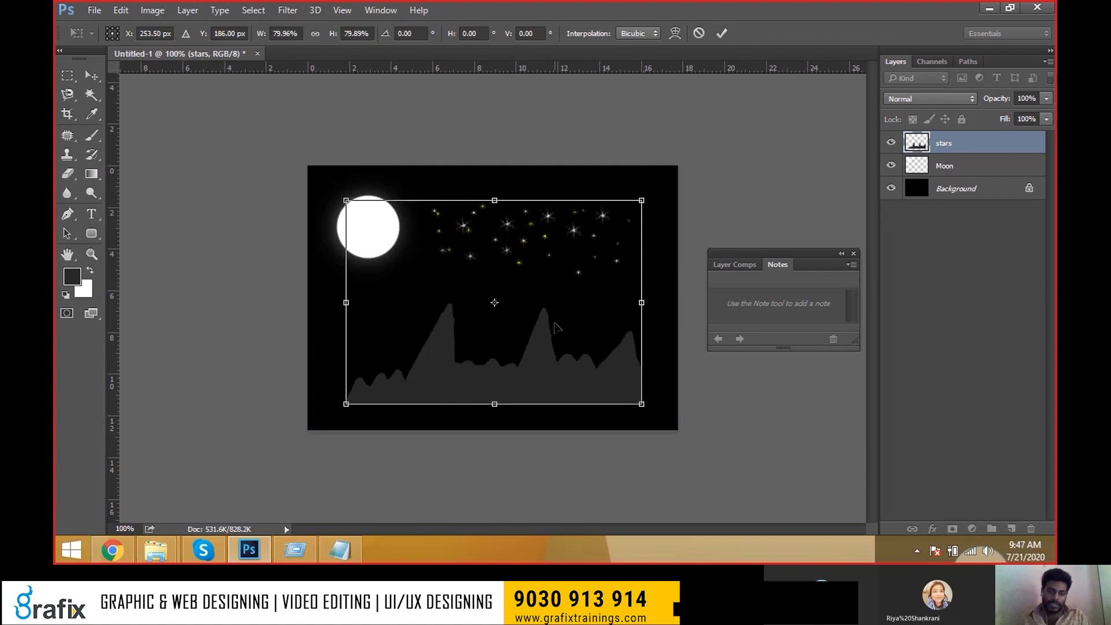
{"action": "key", "text": "Escape"}
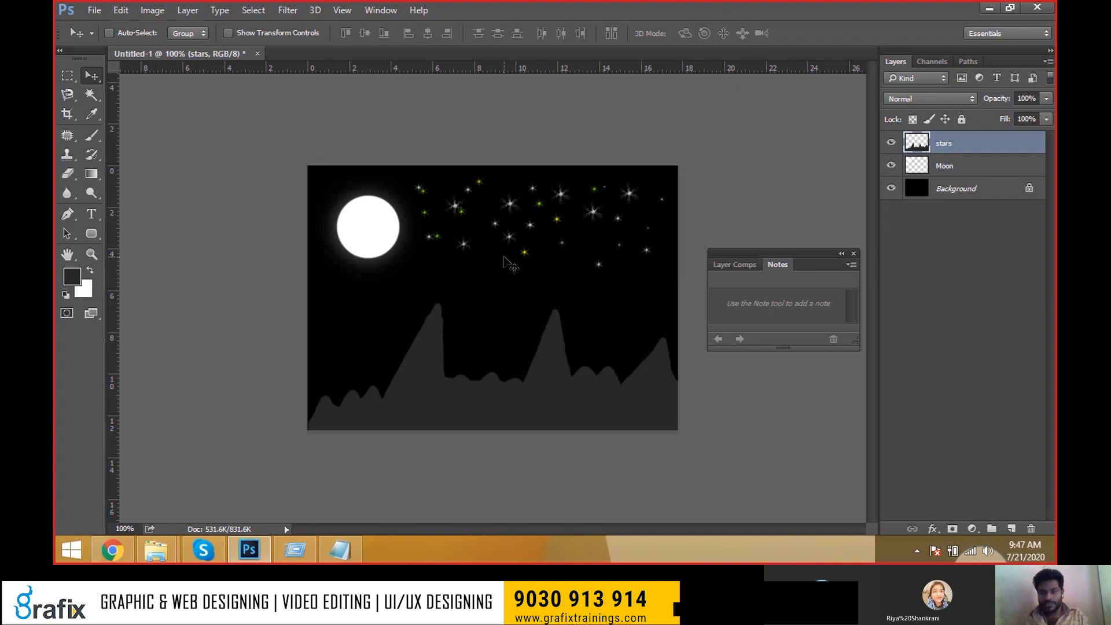
{"action": "key", "text": "ctrl"}
{"action": "key", "text": "ctrl+j"}
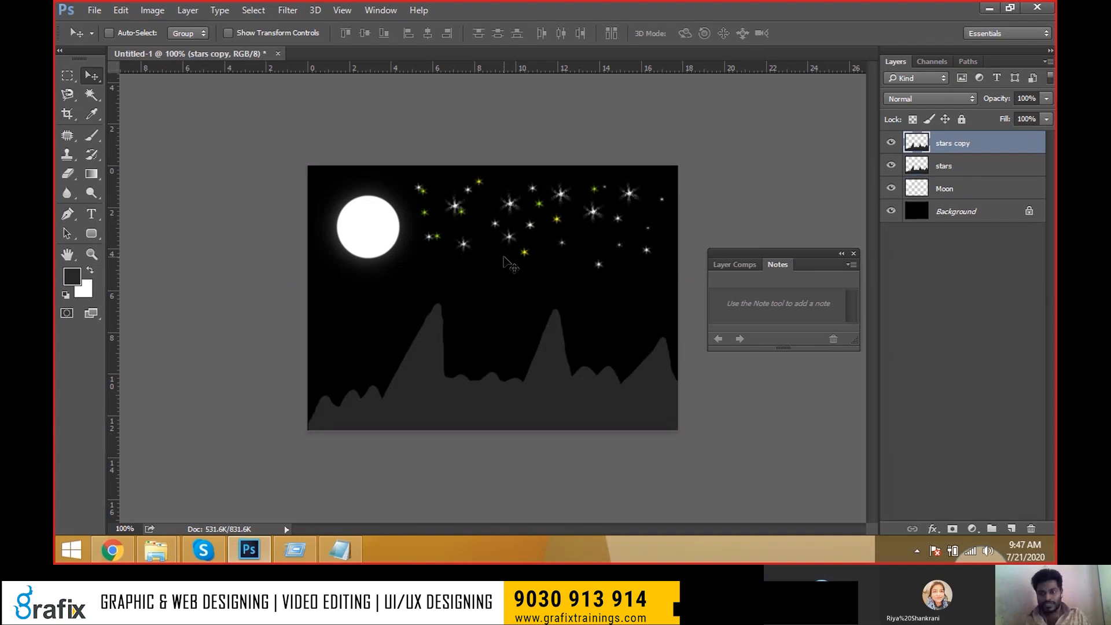
{"action": "mouse_move", "coordinate": [518, 231]}
{"action": "left_mouse_down"}
{"action": "mouse_move", "coordinate": [612, 147]}
{"action": "mouse_move", "coordinate": [419, 209]}
{"action": "mouse_move", "coordinate": [543, 247]}
{"action": "mouse_move", "coordinate": [526, 250]}
{"action": "left_mouse_up"}
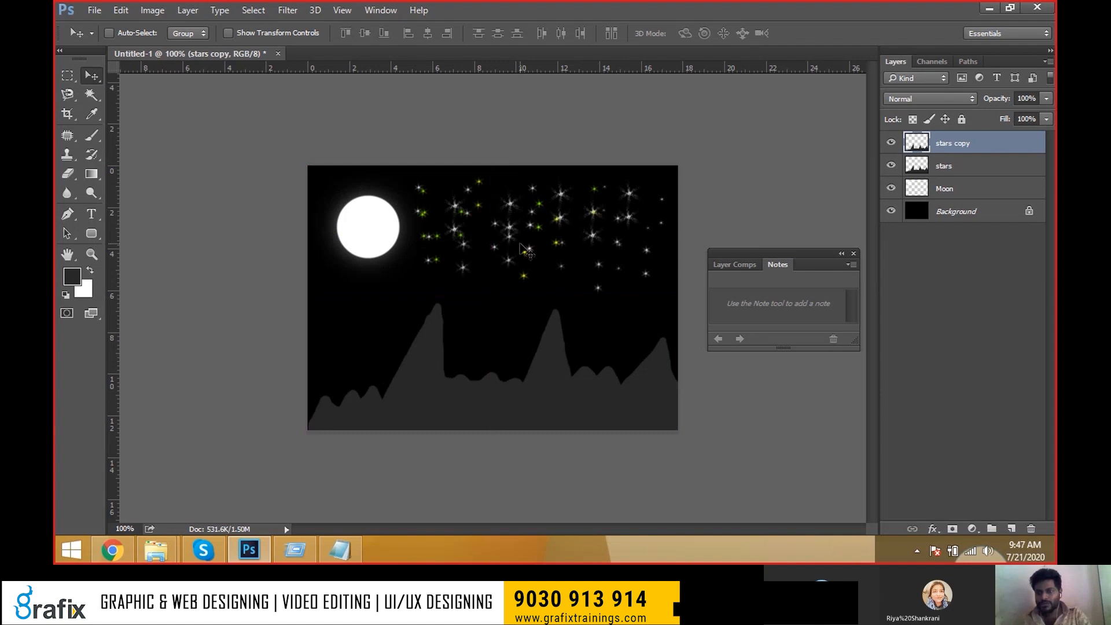
{"action": "key", "text": "Delete"}
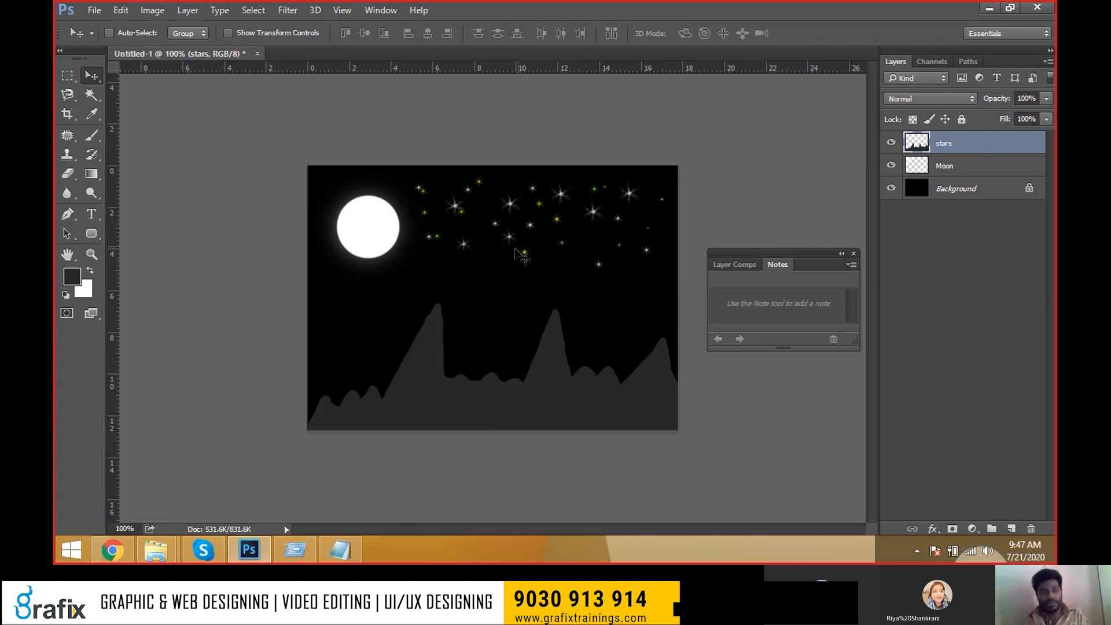
Marquee-select the lower half, cut the hills onto Layer 1 with Ctrl+Shift+J, and check visibility.
{"action": "left_click", "coordinate": [67, 76]}
{"action": "left_click_drag", "start_coordinate": [303, 288], "coordinate": [698, 443]}
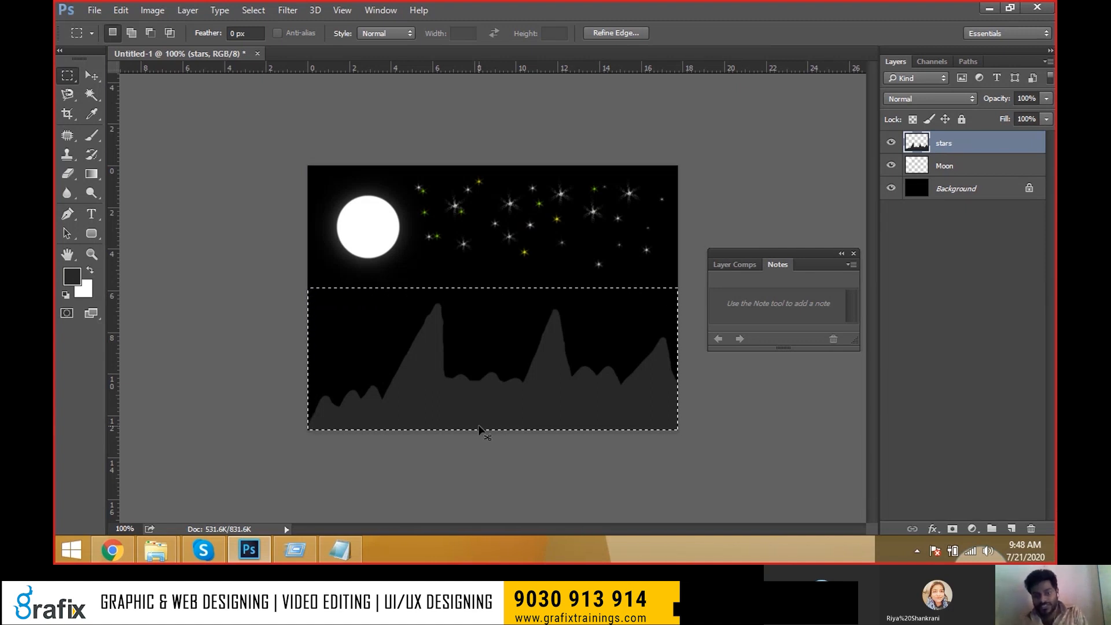
{"action": "key", "text": "ctrl+shift+j"}
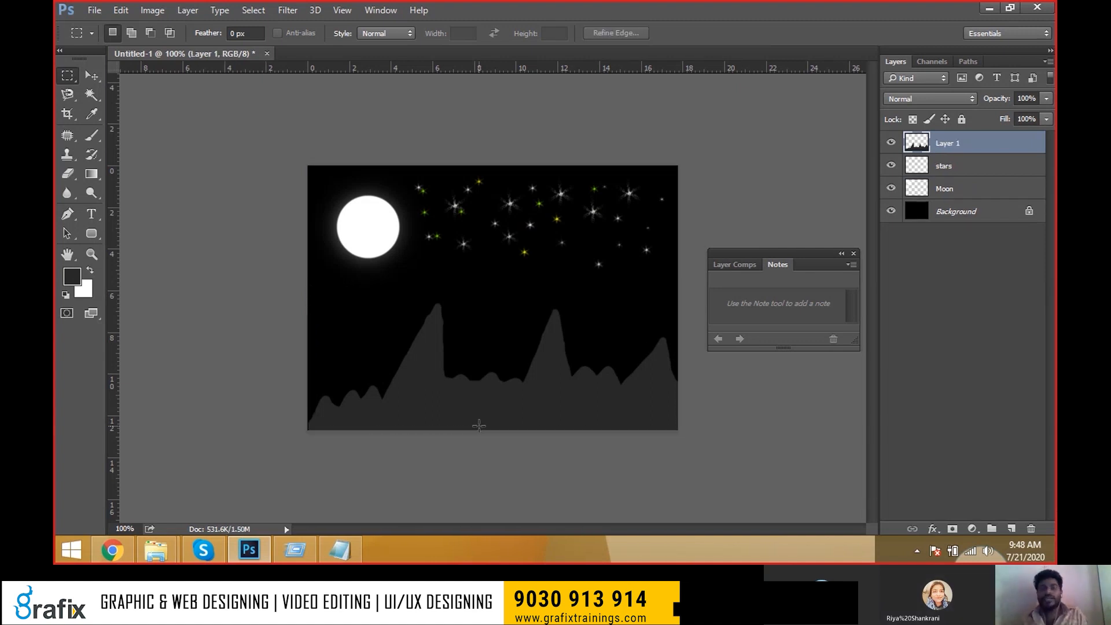
{"action": "left_click", "coordinate": [892, 143]}
{"action": "left_click", "coordinate": [891, 144]}
{"action": "left_click", "coordinate": [891, 145]}
{"action": "left_click", "coordinate": [891, 145]}
{"action": "left_click", "coordinate": [892, 143]}
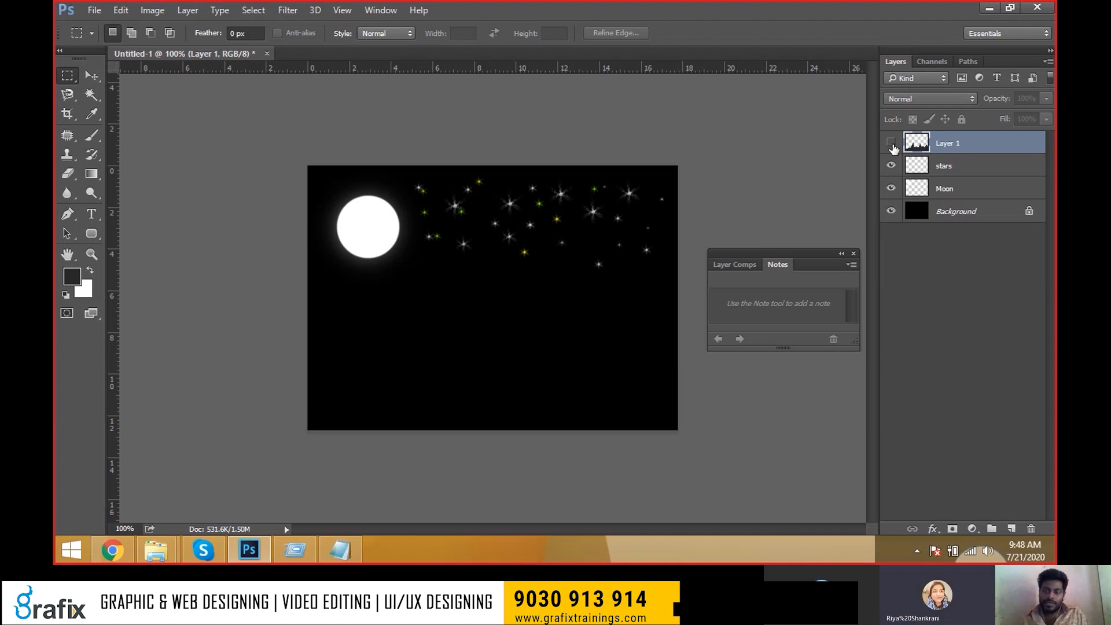
{"action": "left_click", "coordinate": [891, 143]}
{"action": "left_click", "coordinate": [890, 166]}
{"action": "left_click", "coordinate": [890, 166]}
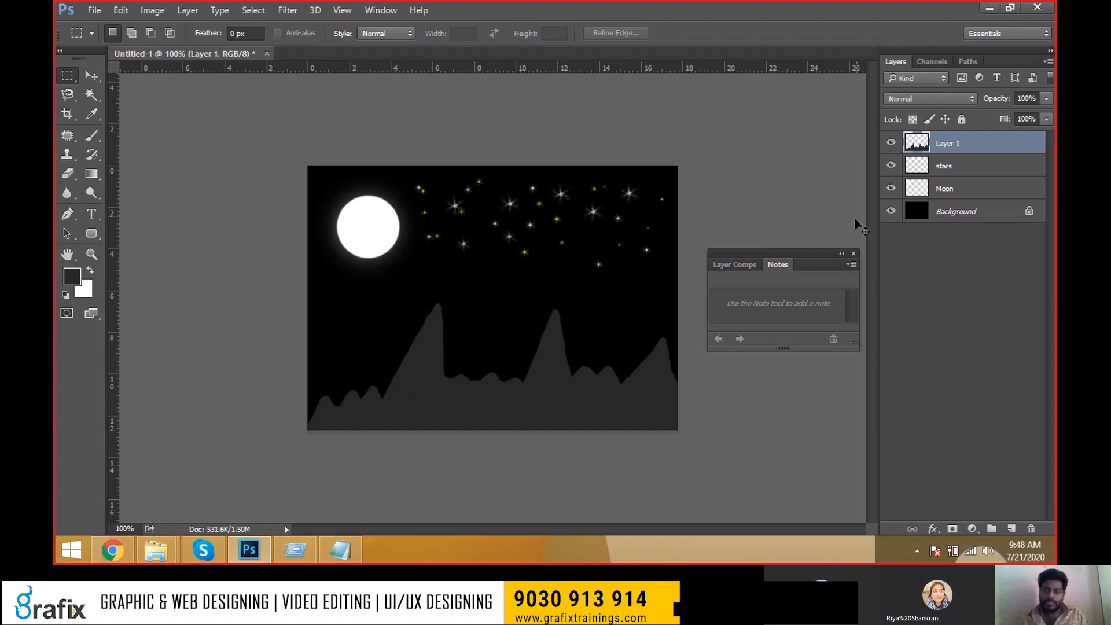
Move the cut-out hills upward, then try moving the stars layer down and undo it.
{"action": "key", "text": "ctrl+z"}
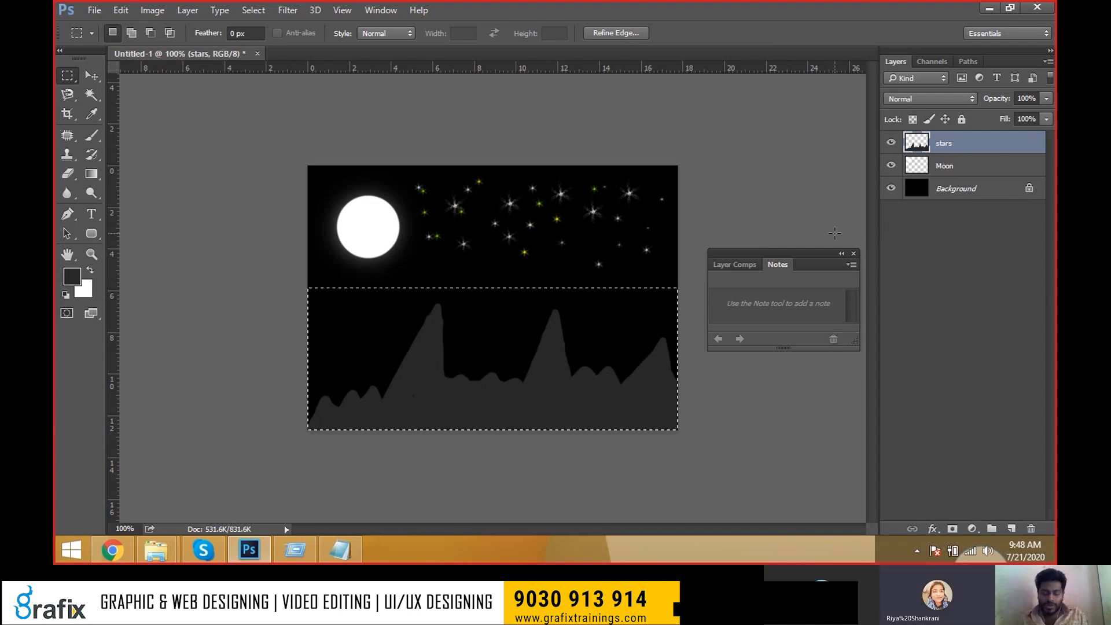
{"action": "key", "text": "ctrl+z"}
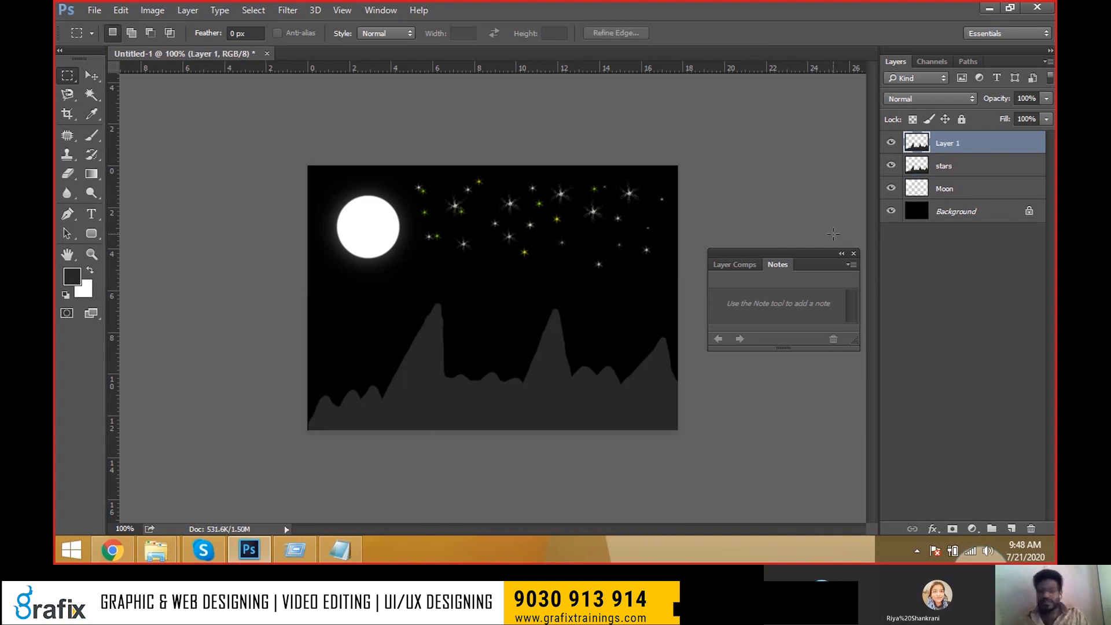
{"action": "key", "text": "v"}
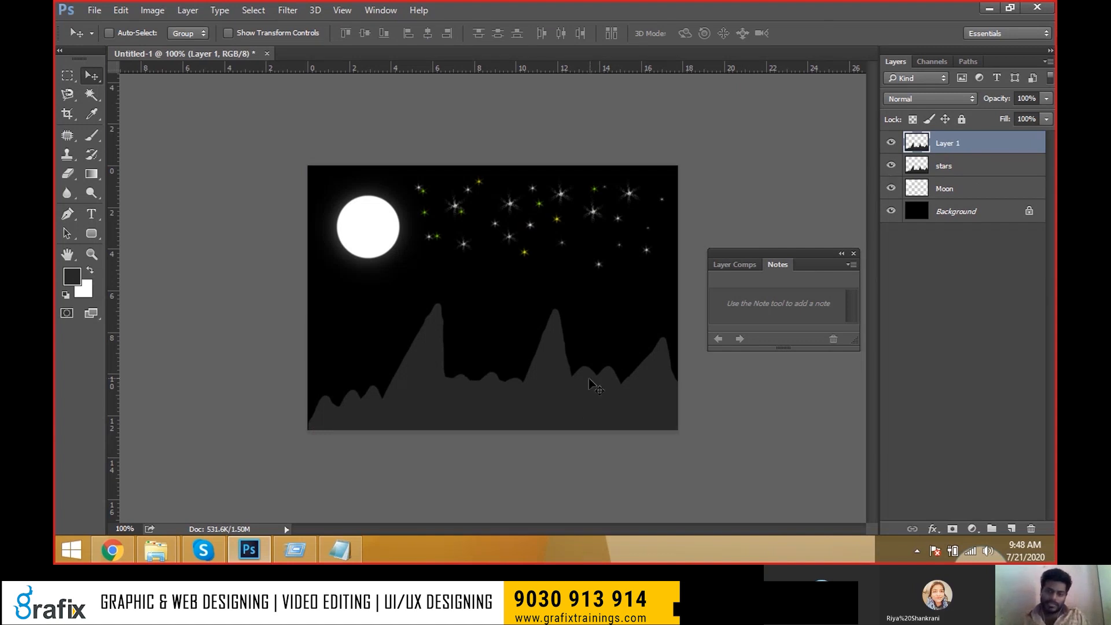
{"action": "left_click_drag", "start_coordinate": [589, 377], "coordinate": [595, 317]}
{"action": "left_click", "coordinate": [911, 166]}
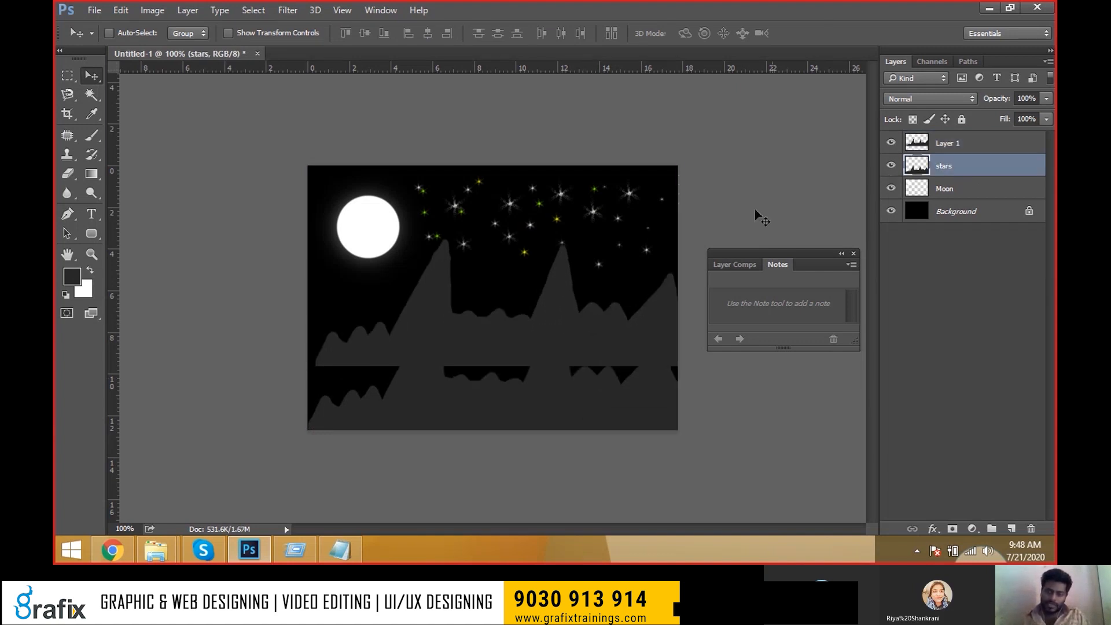
{"action": "left_click_drag", "start_coordinate": [684, 216], "coordinate": [677, 269]}
{"action": "key", "text": "ctrl+z"}
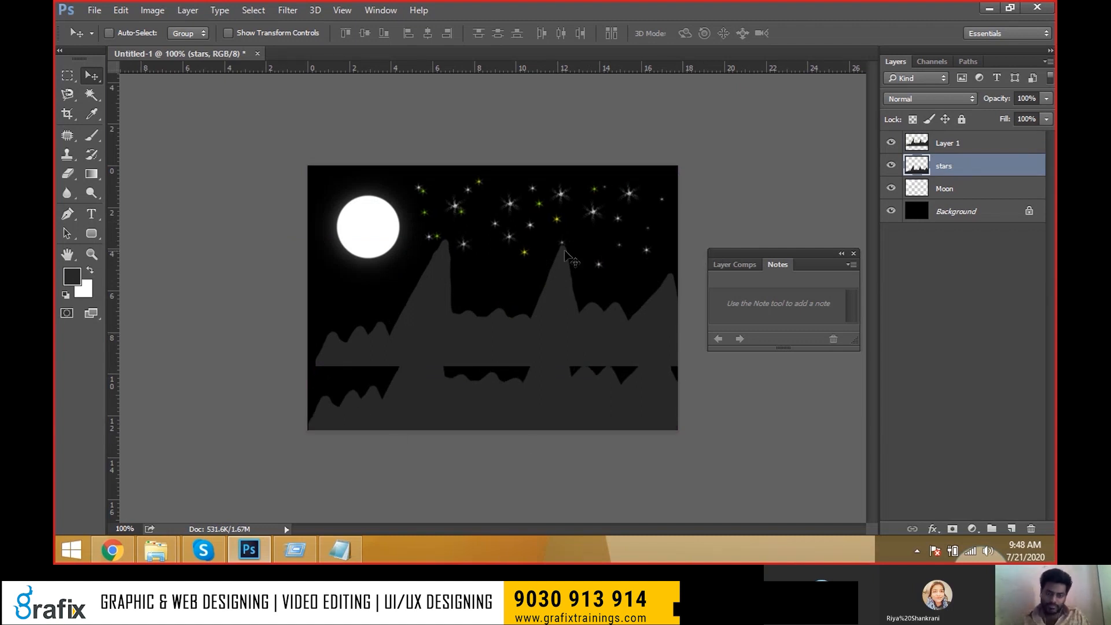
Compare layers, step back to the lower-half selection, recut the hills to a new layer, then switch to Notepad.
{"action": "left_click", "coordinate": [932, 146]}
{"action": "left_click", "coordinate": [891, 167]}
{"action": "left_click", "coordinate": [891, 166]}
{"action": "left_click", "coordinate": [892, 168]}
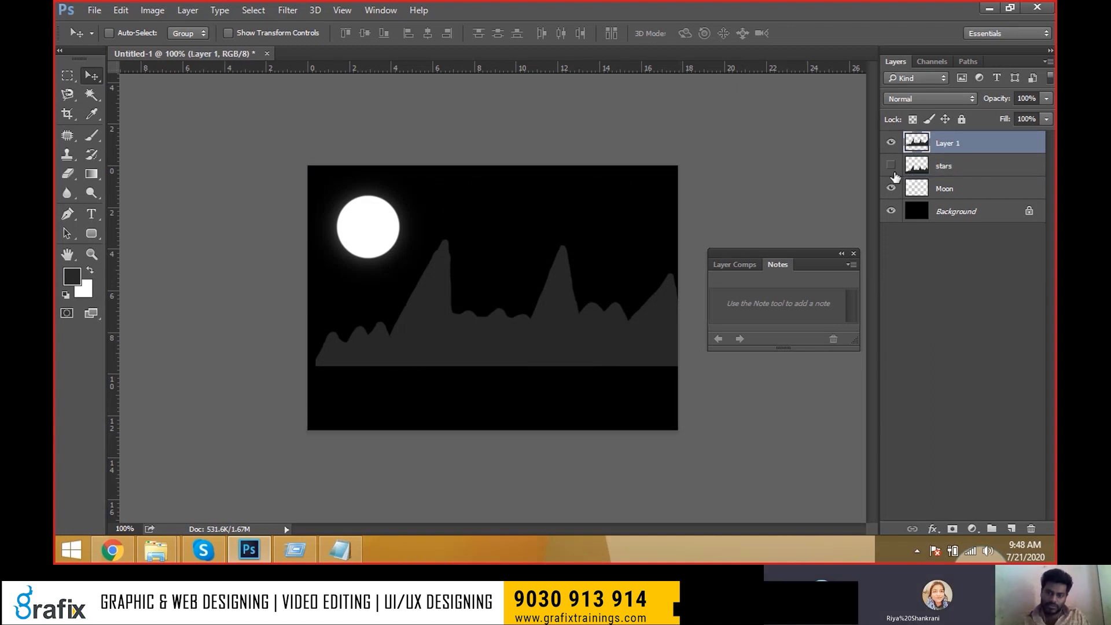
{"action": "left_click", "coordinate": [892, 168]}
{"action": "key", "text": "ctrl+alt+z"}
{"action": "key", "text": "ctrl+alt+z"}
{"action": "key", "text": "ctrl+alt+z"}
{"action": "key", "text": "ctrl+alt+z"}
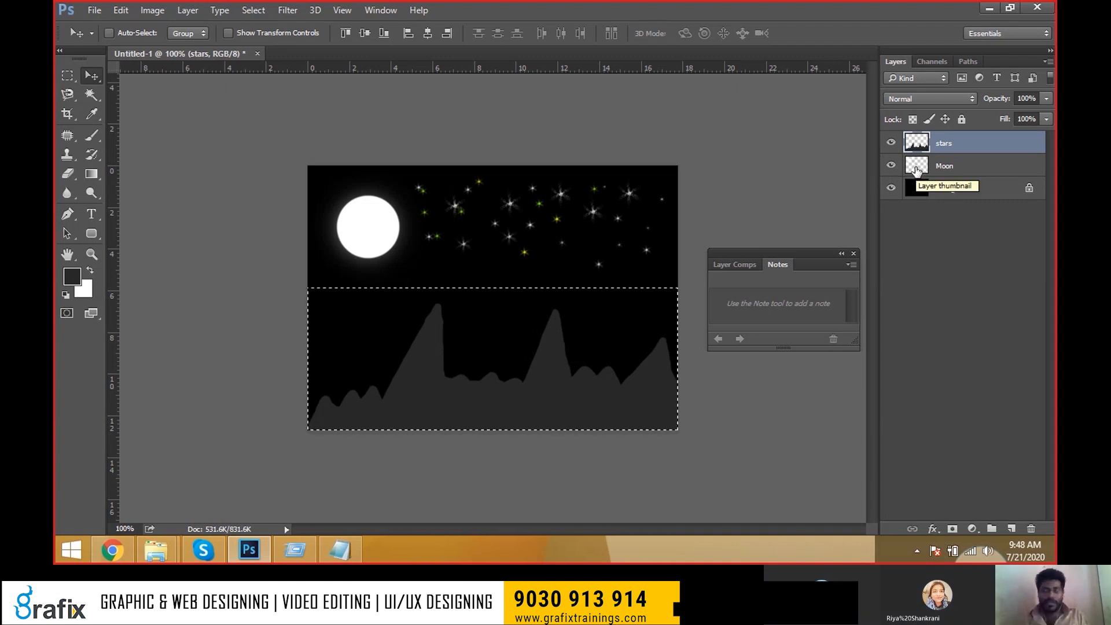
{"action": "key", "text": "ctrl"}
{"action": "key", "text": "ctrl+shift+j"}
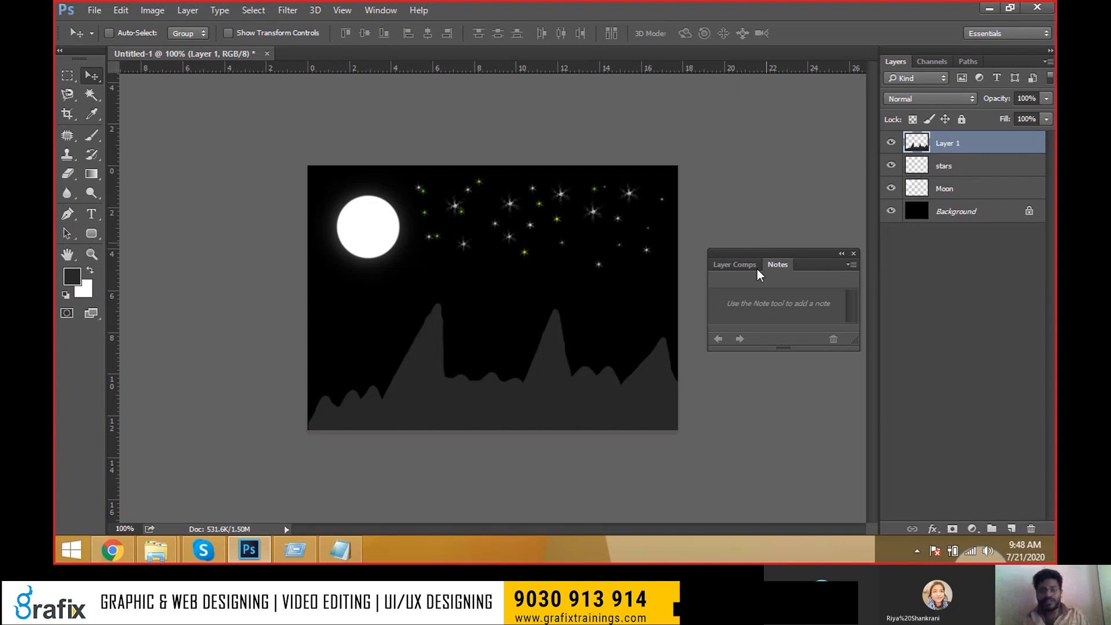
{"action": "mouse_move", "coordinate": [659, 350]}
{"action": "left_mouse_down"}
{"action": "mouse_move", "coordinate": [665, 324]}
{"action": "mouse_move", "coordinate": [648, 308]}
{"action": "mouse_move", "coordinate": [657, 290]}
{"action": "mouse_move", "coordinate": [660, 350]}
{"action": "left_mouse_up"}
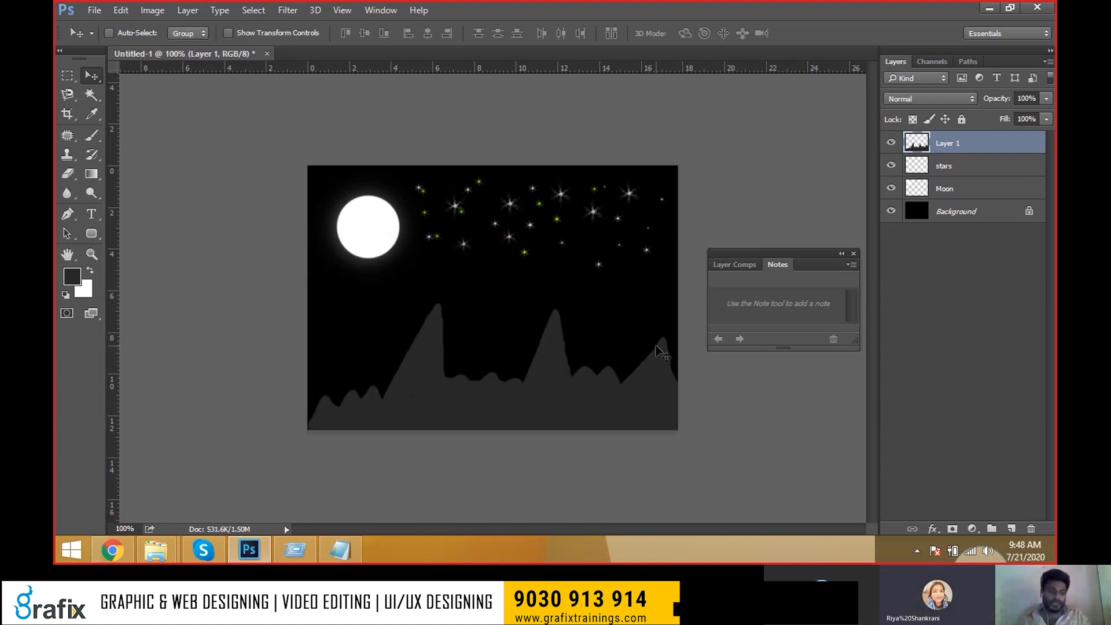
{"action": "key", "text": "alt+Tab"}
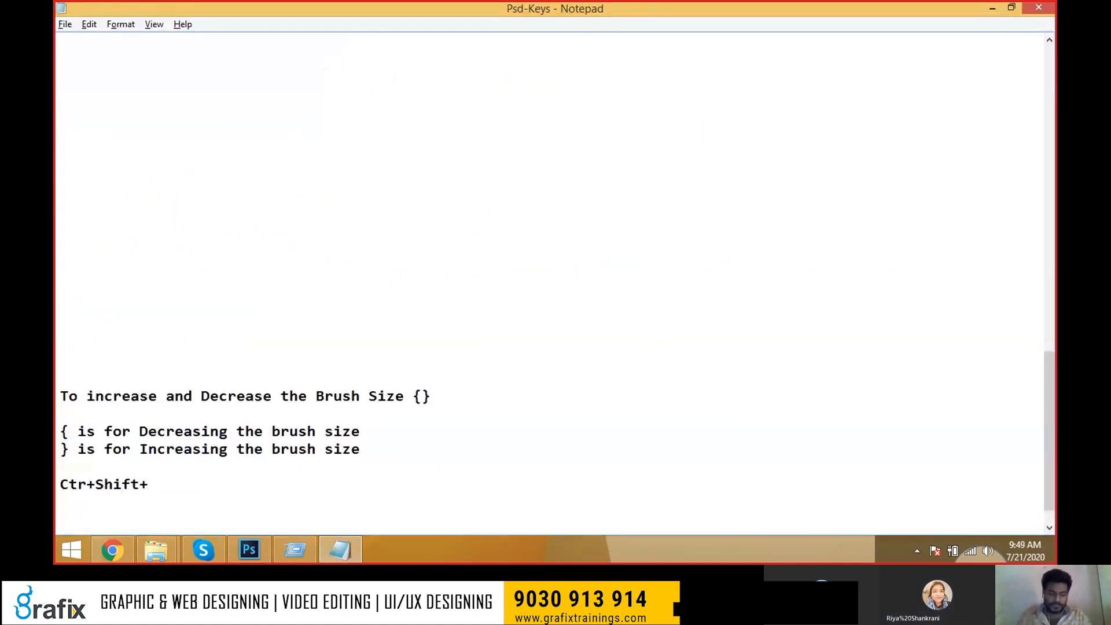
Type the note 'Ctr+Shift+J= Duplicate Via Cut = Split the layers Seperately', correcting typos along the way.
{"action": "type", "text": "uplicate Via Cut ="}
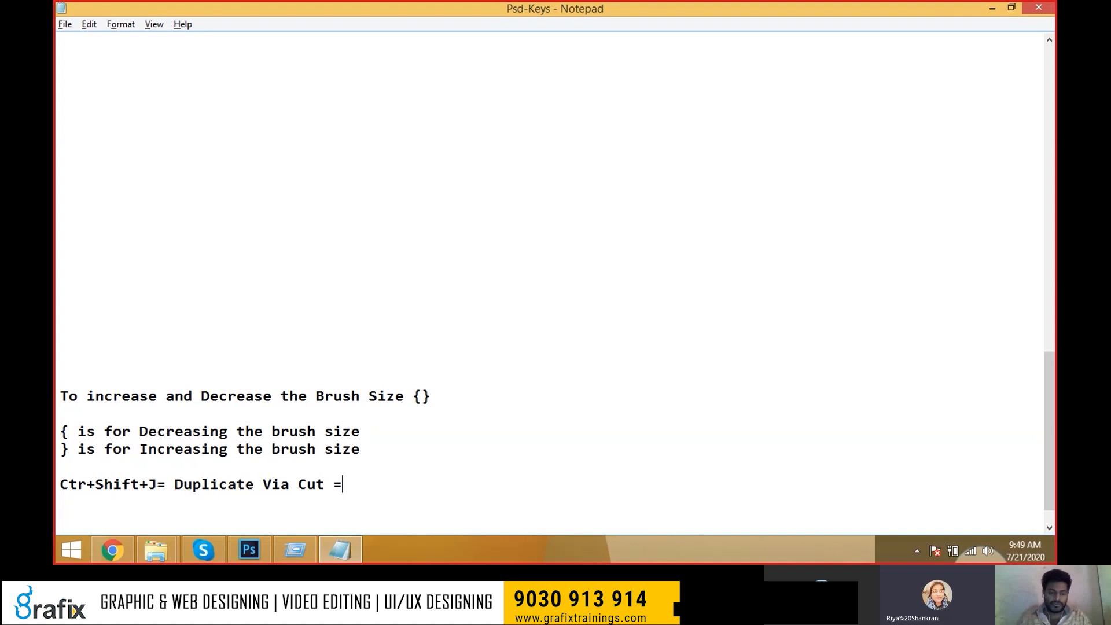
{"action": "type", "text": " Split"}
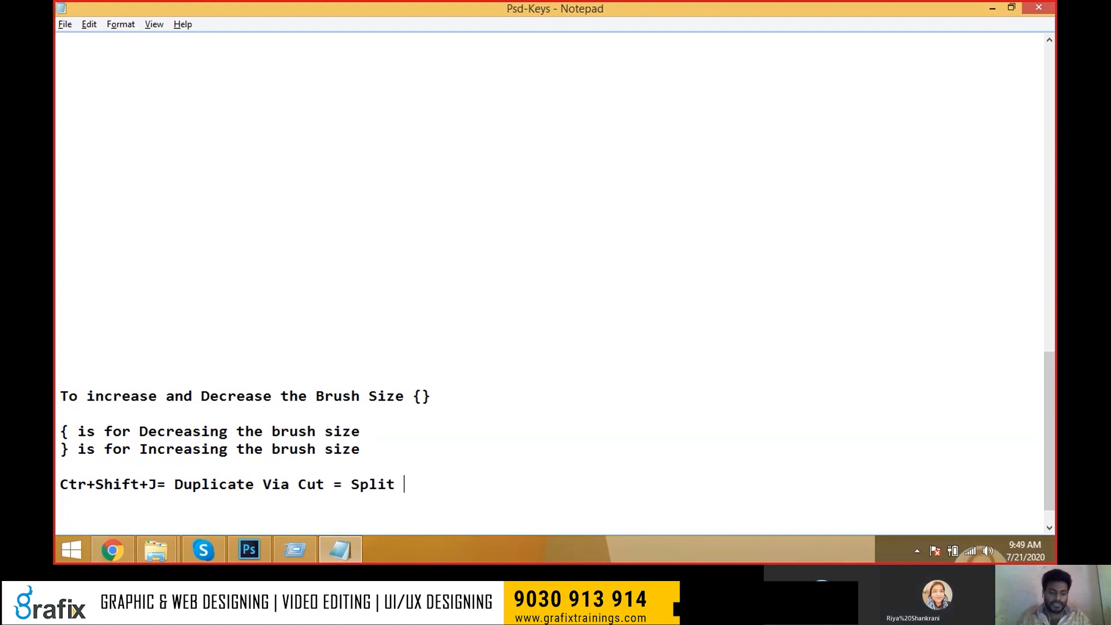
{"action": "type", "text": " the objec"}
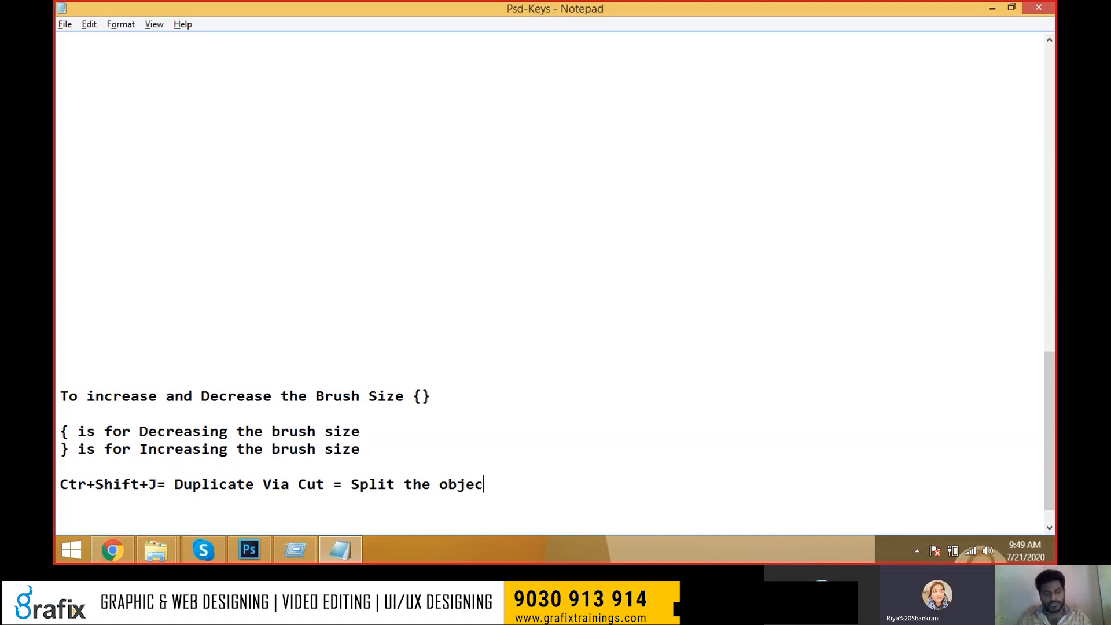
{"action": "key", "text": "BackSpace"}
{"action": "key", "text": "BackSpace"}
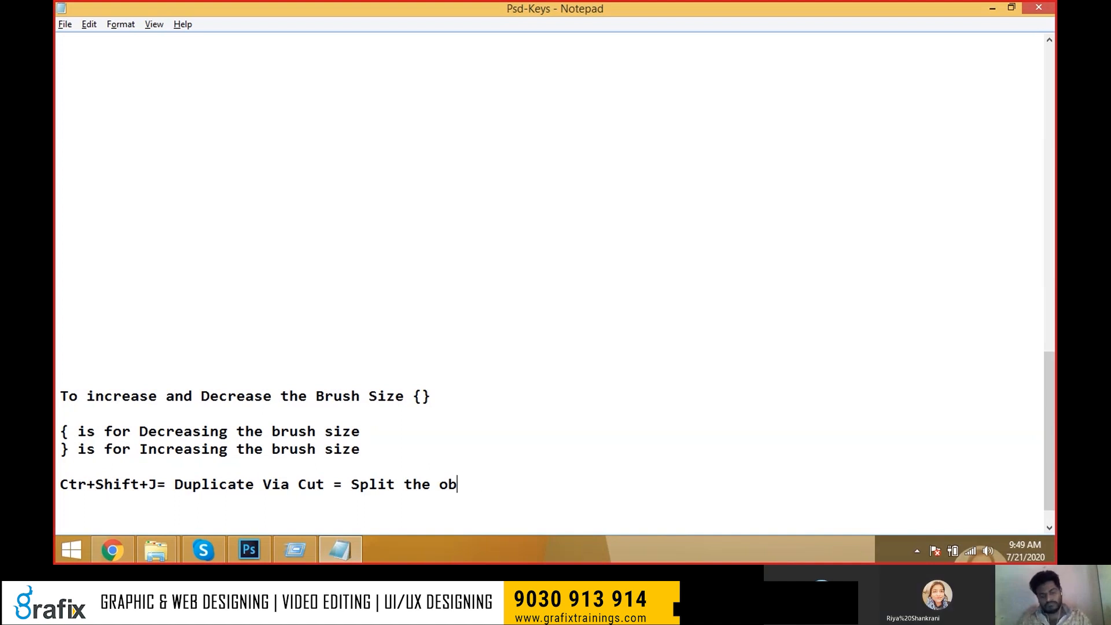
{"action": "key", "text": "BackSpace"}
{"action": "key", "text": "BackSpace"}
{"action": "type", "text": "l"}
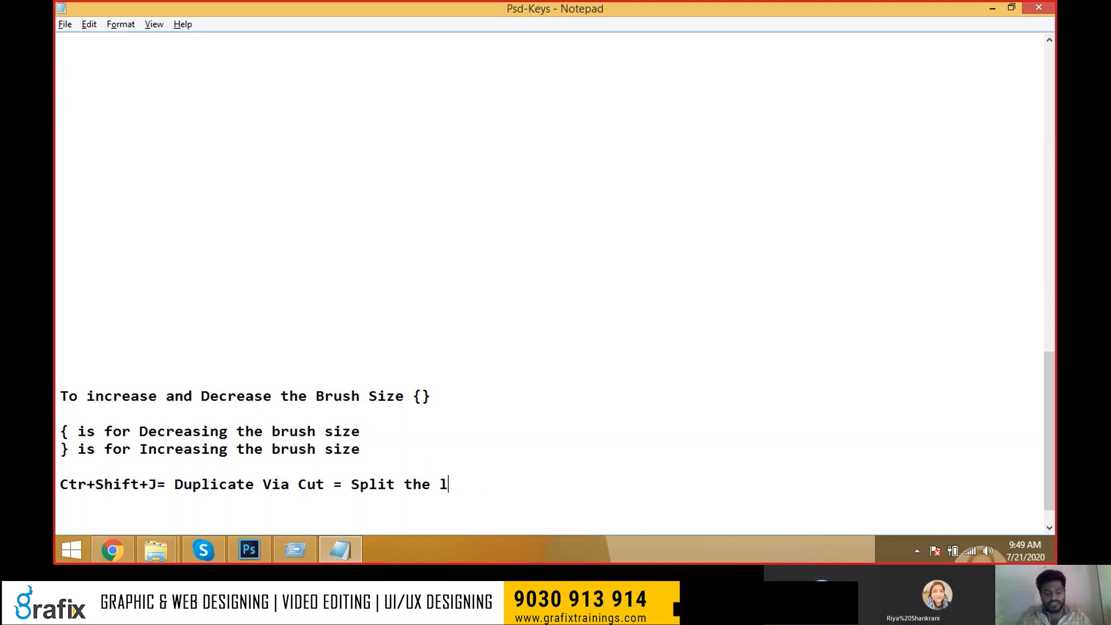
{"action": "type", "text": "ayers Sepear"}
{"action": "key", "text": "BackSpace"}
{"action": "key", "text": "BackSpace"}
{"action": "key", "text": "BackSpace"}
{"action": "key", "text": "BackSpace"}
{"action": "type", "text": "rately"}
Back in Photoshop, rename Layer 1 to 'Hills'.
{"action": "key", "text": "alt+Tab"}
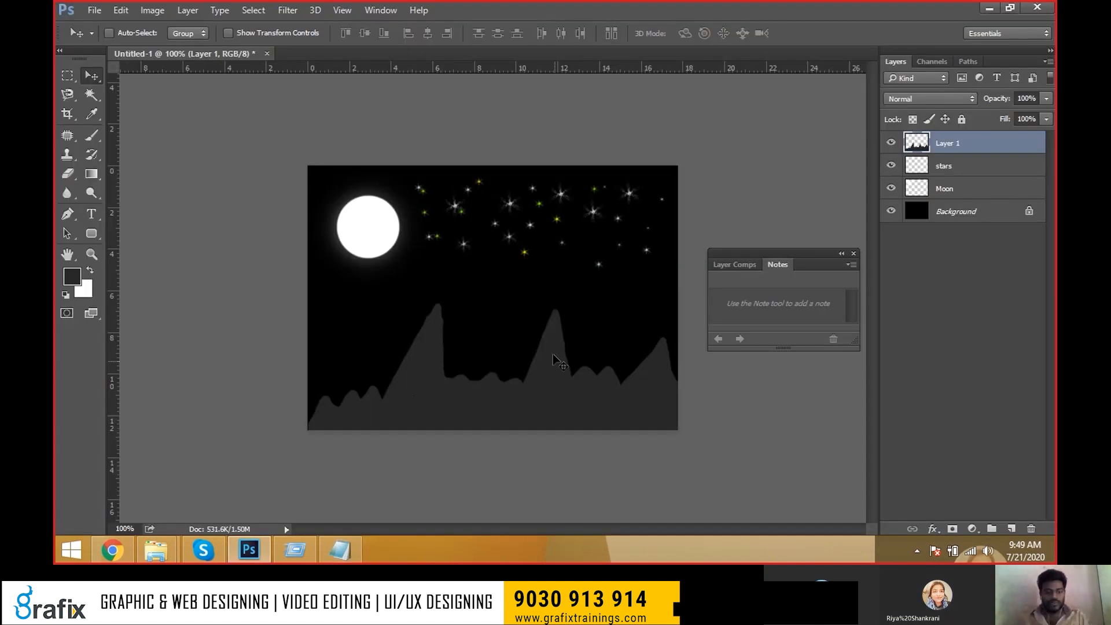
{"action": "left_click_drag", "start_coordinate": [903, 216], "coordinate": [959, 189]}
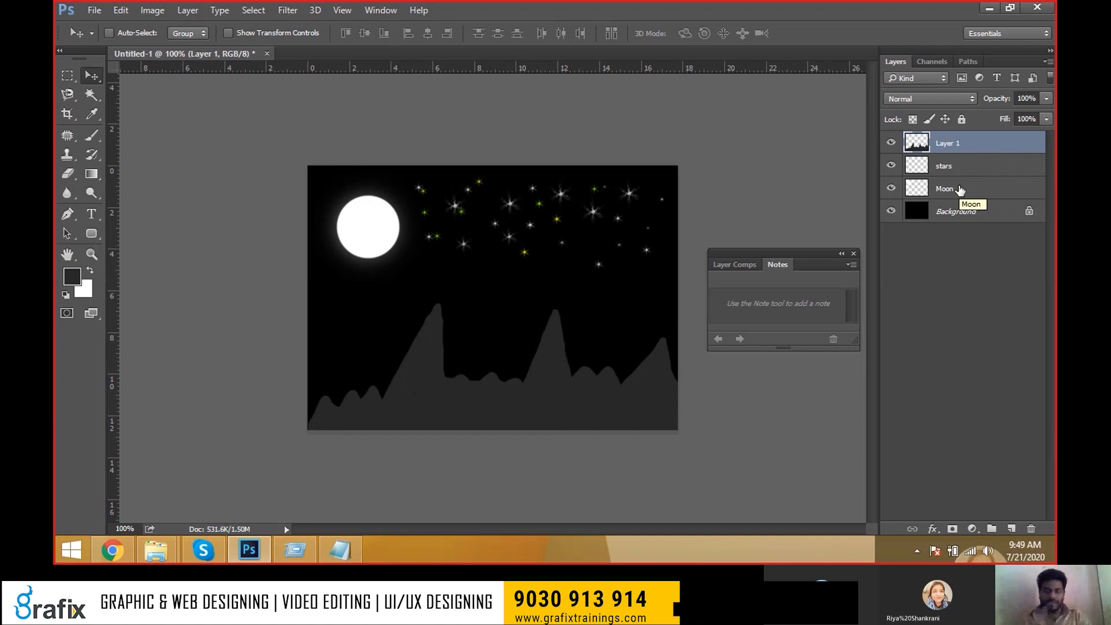
{"action": "left_click", "coordinate": [890, 166]}
{"action": "left_click", "coordinate": [890, 166]}
{"action": "double_click", "coordinate": [951, 144]}
{"action": "type", "text": "H"}
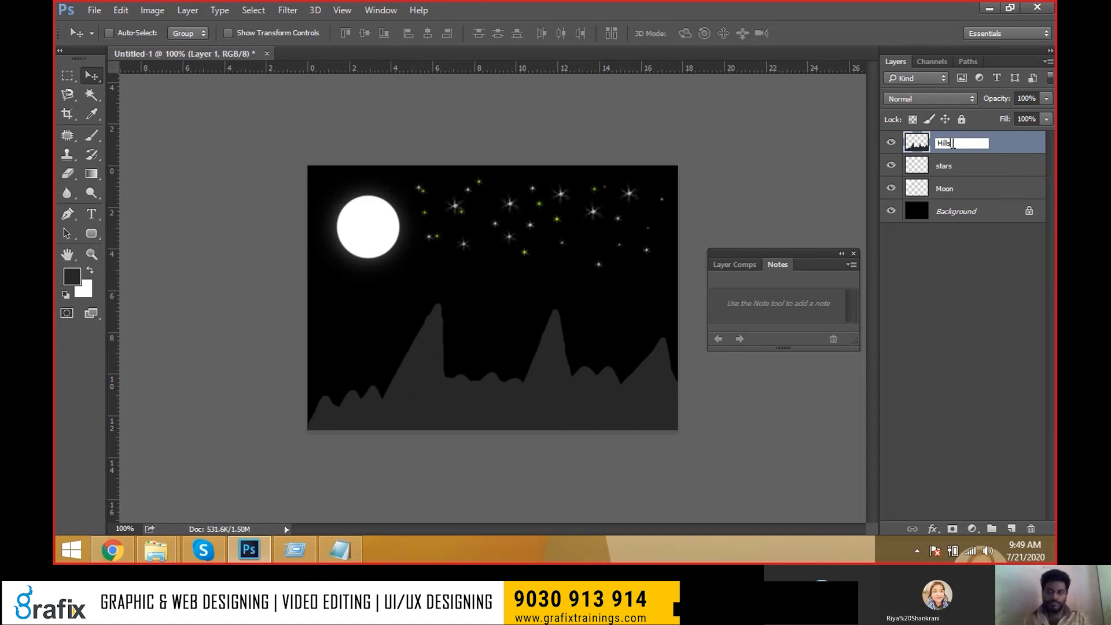
{"action": "type", "text": "ills"}
{"action": "key", "text": "Return"}
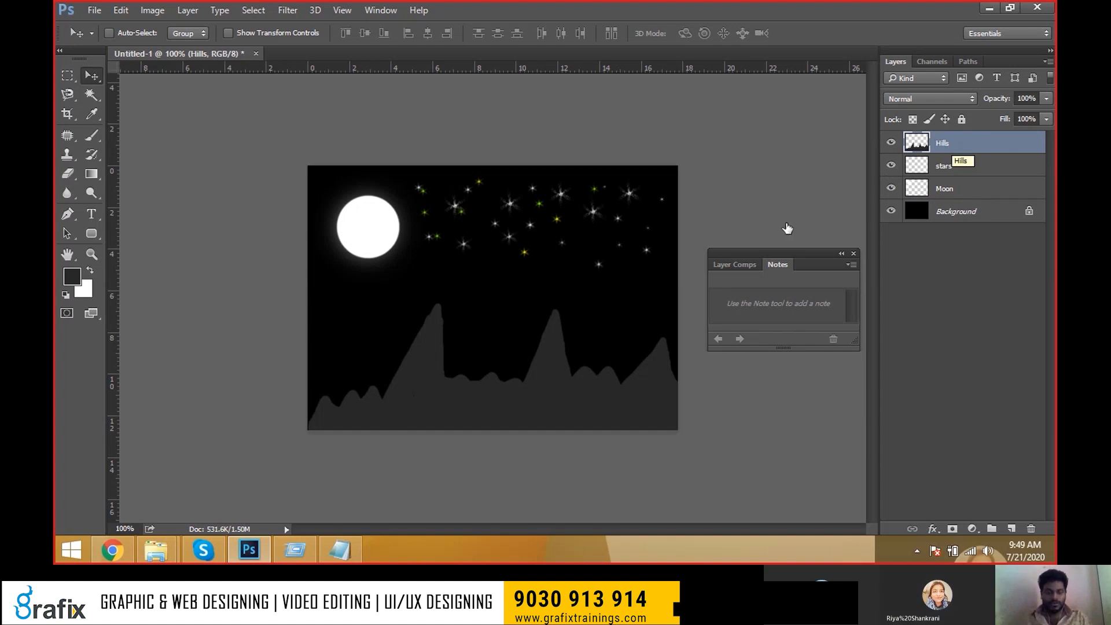
Select Hills from the canvas layer list, drag the notes panel to the lower right, and activate stars.
{"action": "right_click", "coordinate": [551, 382]}
{"action": "left_click", "coordinate": [558, 387]}
{"action": "left_click_drag", "start_coordinate": [749, 260], "coordinate": [762, 436]}
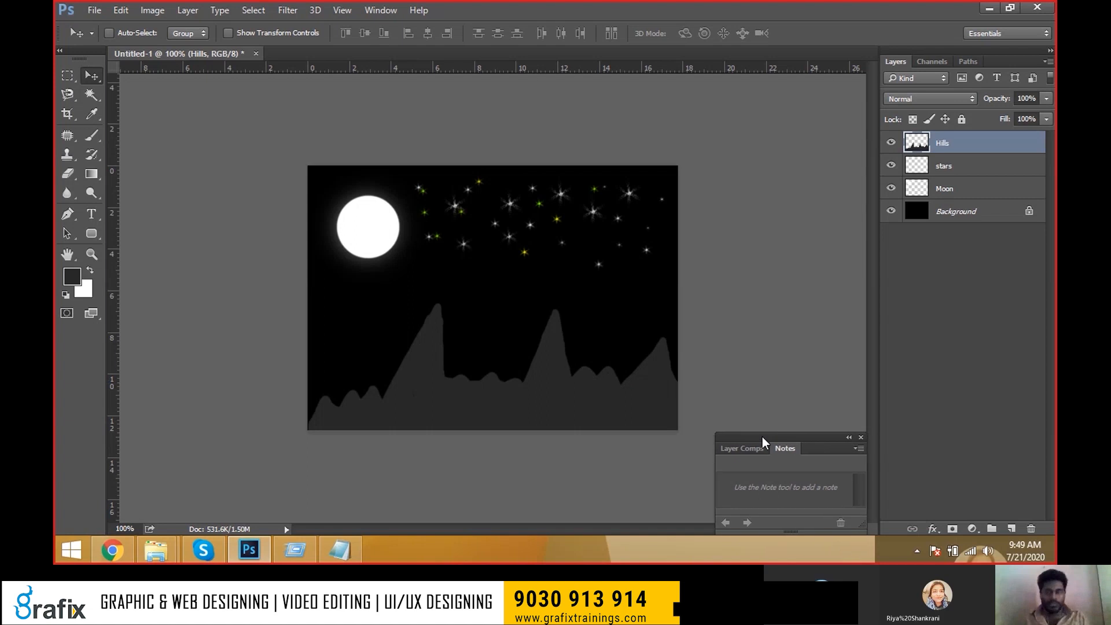
{"action": "left_click", "coordinate": [973, 163]}
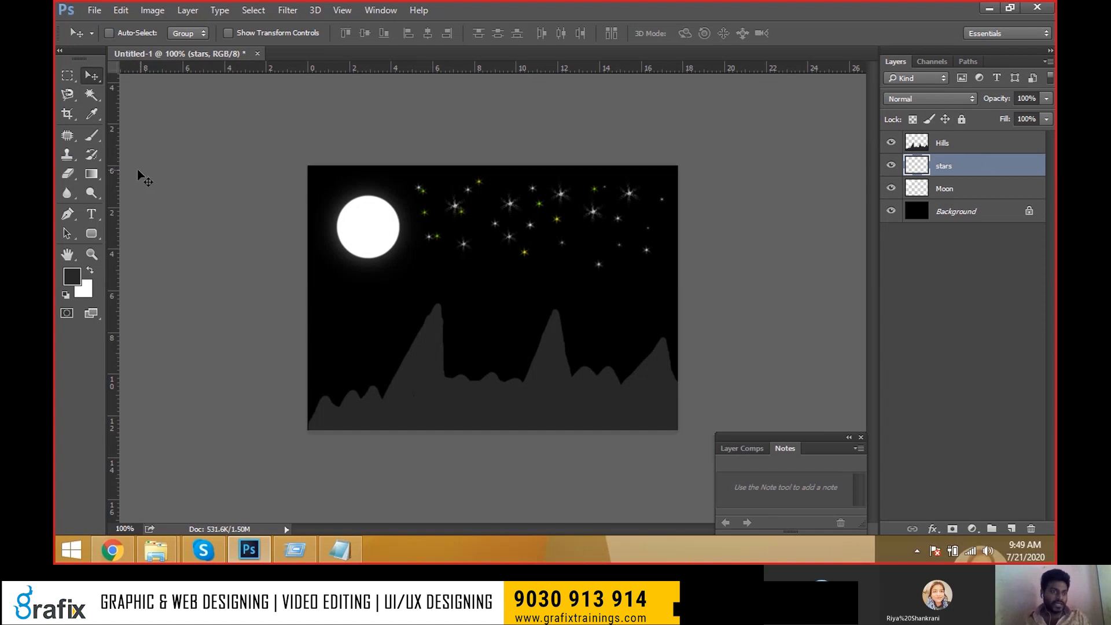
Select the regular Brush tool and set the foreground colour to dark brown #6b2b05.
{"action": "left_click", "coordinate": [91, 135]}
{"action": "left_click", "coordinate": [156, 133]}
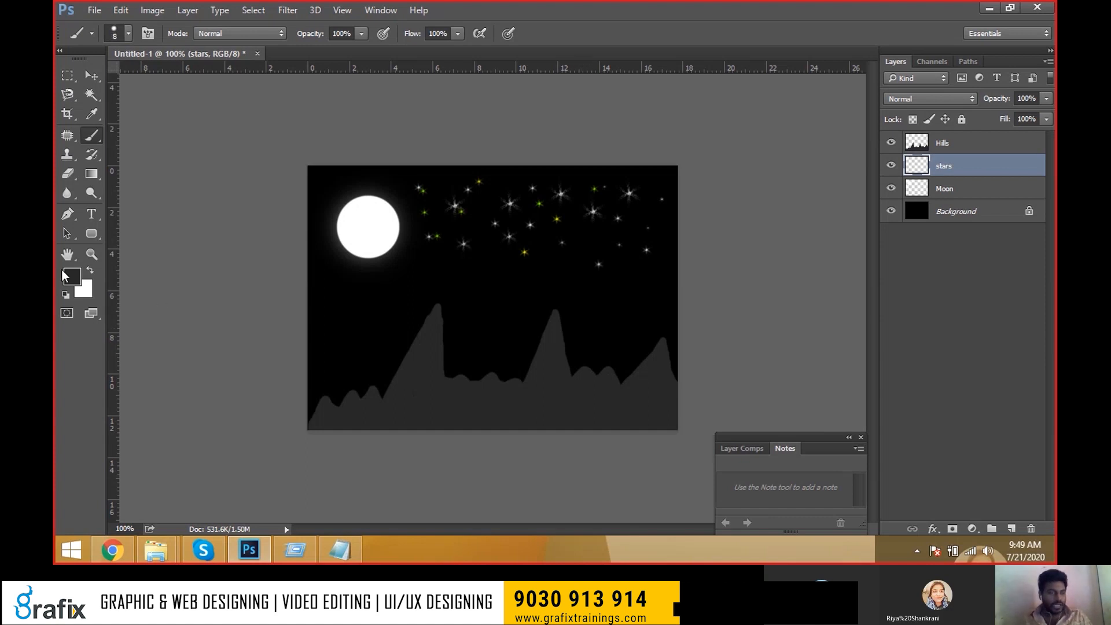
{"action": "left_click", "coordinate": [72, 278]}
{"action": "left_click_drag", "start_coordinate": [569, 315], "coordinate": [570, 301]}
{"action": "left_click", "coordinate": [531, 233]}
{"action": "left_click", "coordinate": [570, 291]}
{"action": "left_click_drag", "start_coordinate": [531, 200], "coordinate": [543, 229]}
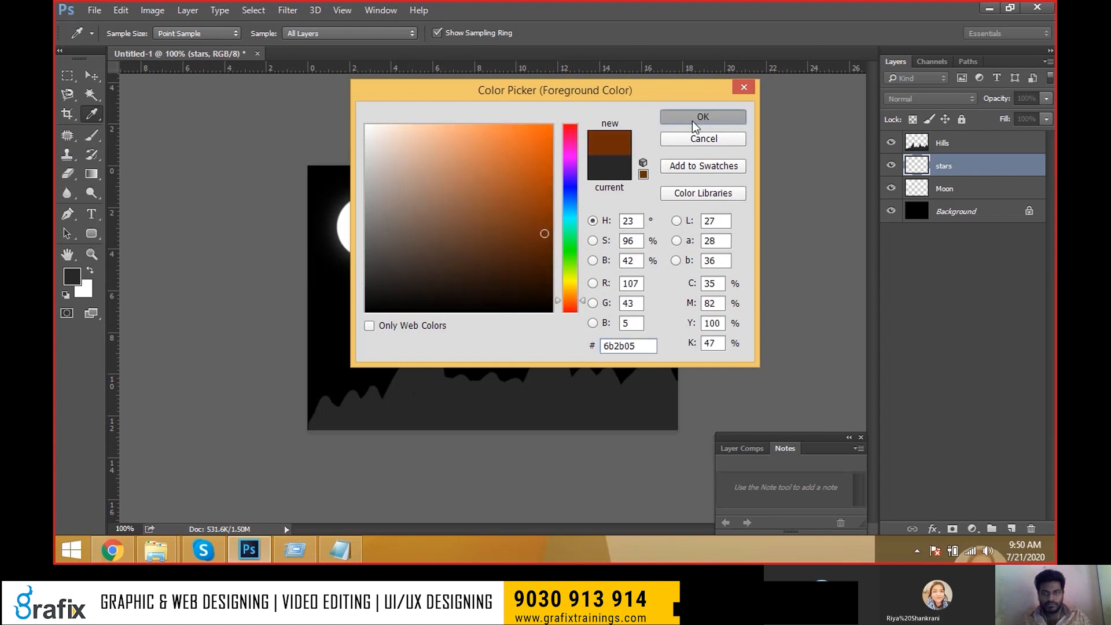
{"action": "left_click", "coordinate": [691, 121]}
Undo a brown test stroke, then with Hills active start a new layer with Ctrl+Shift+N.
{"action": "left_click_drag", "start_coordinate": [560, 311], "coordinate": [571, 368]}
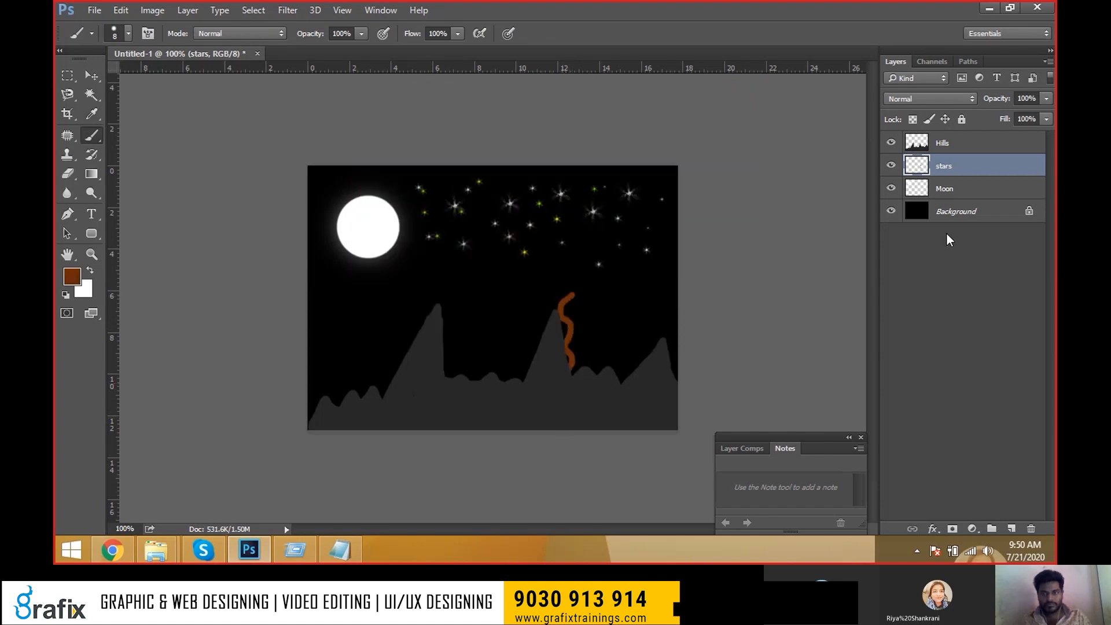
{"action": "key", "text": "ctrl+z"}
{"action": "left_click", "coordinate": [972, 151]}
{"action": "key", "text": "ctrl+shift+n"}
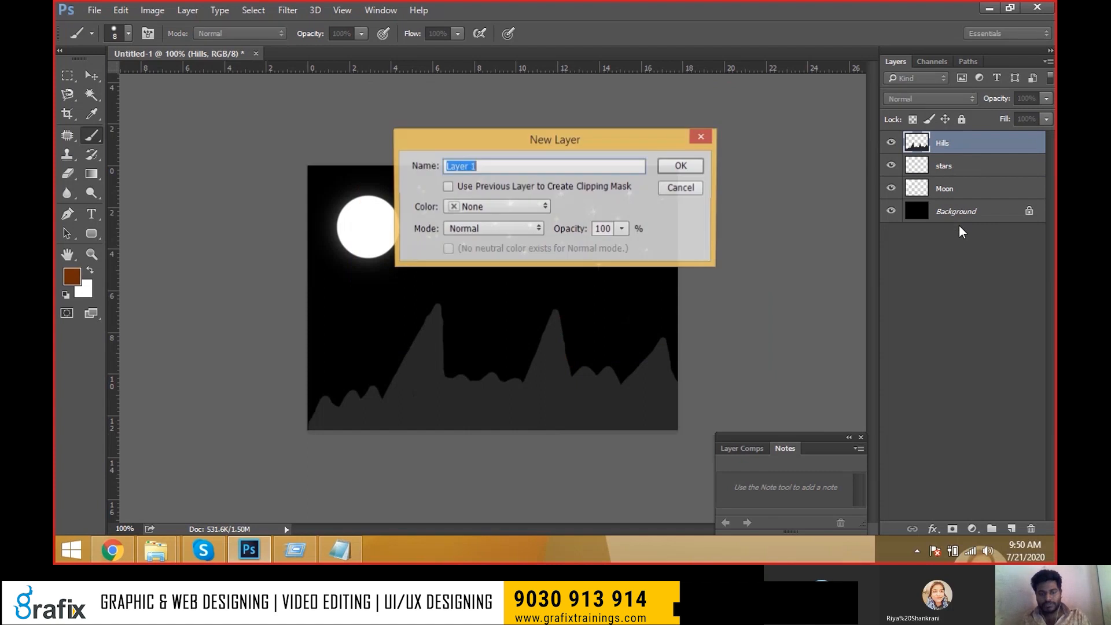
{"action": "key", "text": "Escape"}
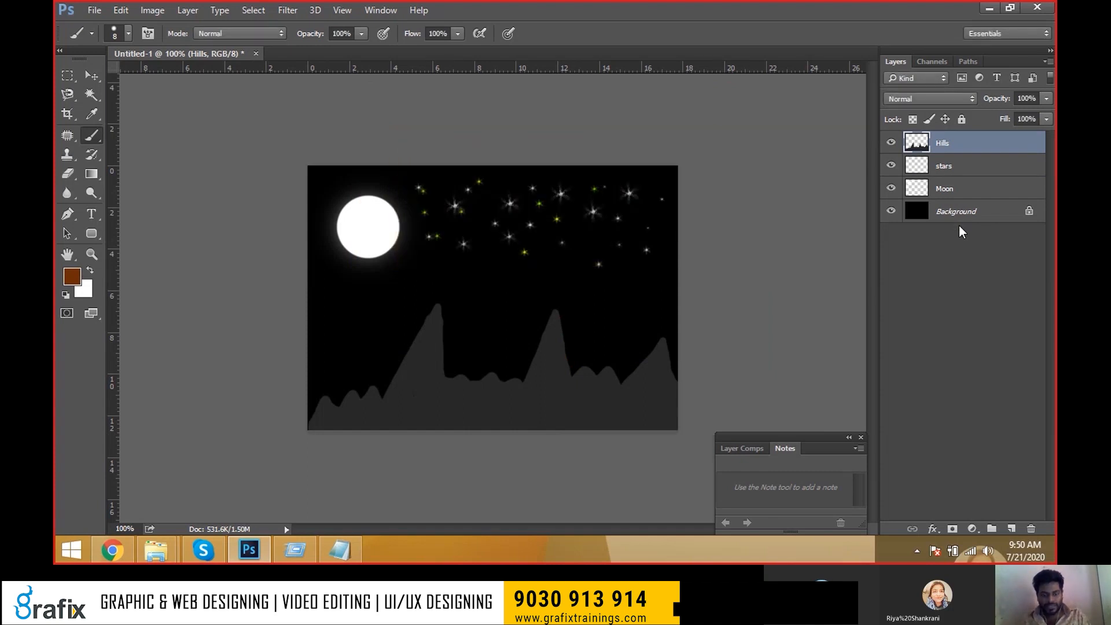
{"action": "key", "text": "ctrl+shift+n"}
Name the new layer 'Tree' and paint both trunk sides and a looping branch outline in brown.
{"action": "type", "text": "Tree"}
{"action": "key", "text": "Return"}
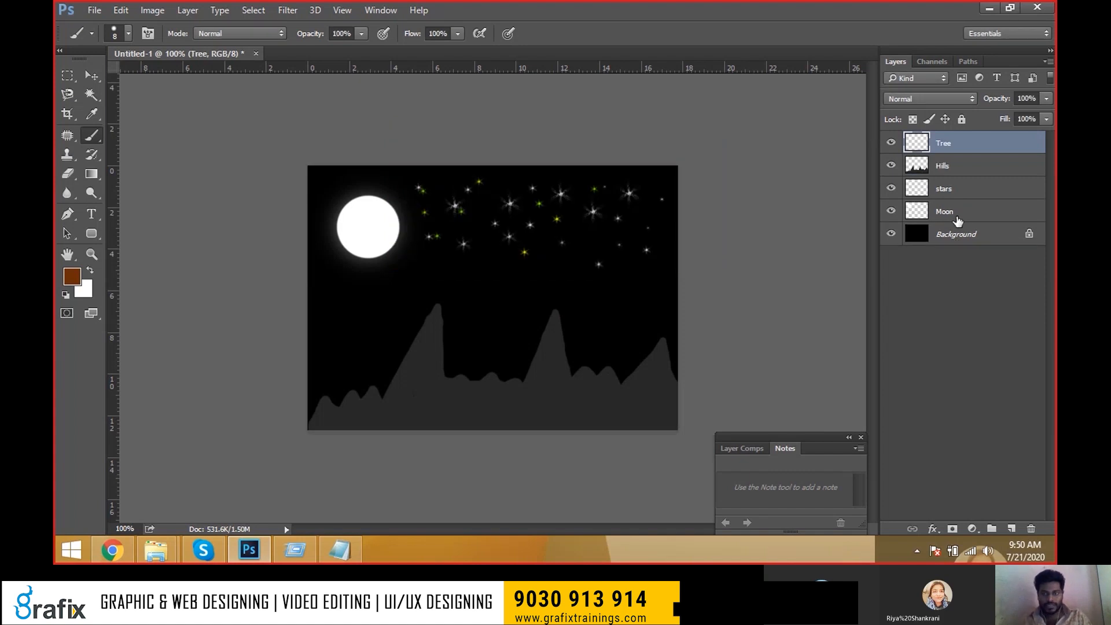
{"action": "mouse_move", "coordinate": [537, 309]}
{"action": "left_mouse_down"}
{"action": "mouse_move", "coordinate": [542, 375]}
{"action": "mouse_move", "coordinate": [532, 429]}
{"action": "left_mouse_up"}
{"action": "left_click_drag", "start_coordinate": [562, 307], "coordinate": [573, 429]}
{"action": "mouse_move", "coordinate": [541, 325]}
{"action": "left_mouse_down"}
{"action": "mouse_move", "coordinate": [513, 331]}
{"action": "mouse_move", "coordinate": [498, 297]}
{"action": "mouse_move", "coordinate": [575, 269]}
{"action": "mouse_move", "coordinate": [587, 335]}
{"action": "mouse_move", "coordinate": [574, 338]}
{"action": "left_mouse_up"}
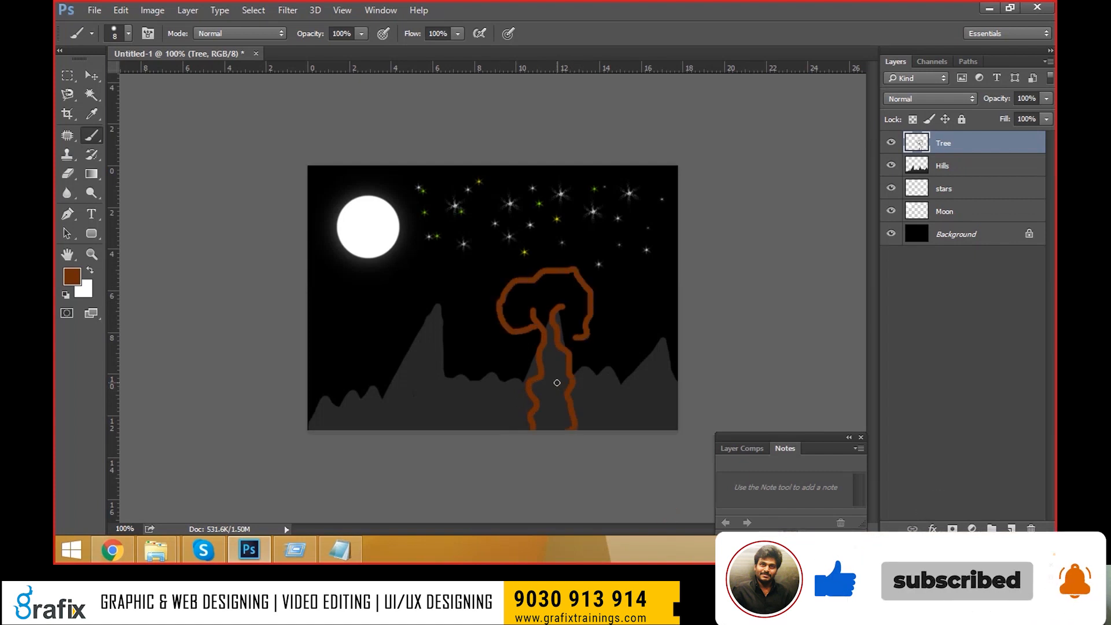
Enlarge the brush to fill in the trunk base, then try moving the tree right and undo it.
{"action": "key", "text": "bracketright"}
{"action": "mouse_move", "coordinate": [540, 427]}
{"action": "left_mouse_down"}
{"action": "mouse_move", "coordinate": [543, 387]}
{"action": "mouse_move", "coordinate": [557, 384]}
{"action": "mouse_move", "coordinate": [548, 347]}
{"action": "mouse_move", "coordinate": [561, 376]}
{"action": "mouse_move", "coordinate": [561, 366]}
{"action": "mouse_move", "coordinate": [564, 430]}
{"action": "mouse_move", "coordinate": [541, 308]}
{"action": "left_mouse_up"}
{"action": "key", "text": "bracketleft"}
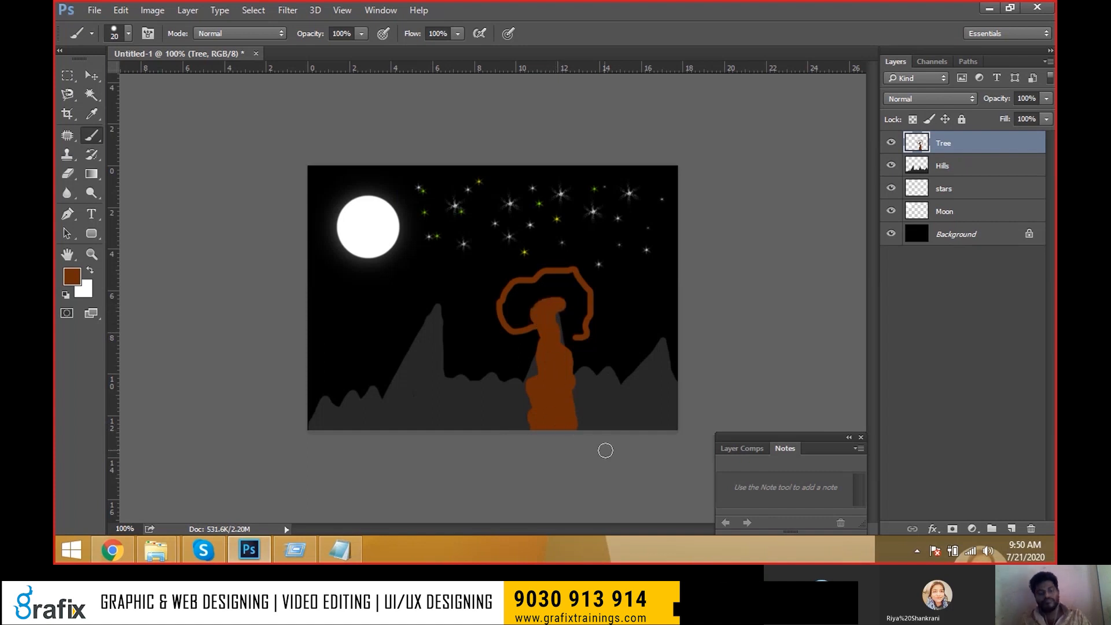
{"action": "key", "text": "ctrl"}
{"action": "left_click_drag", "start_coordinate": [568, 417], "coordinate": [589, 388]}
{"action": "key", "text": "ctrl+z"}
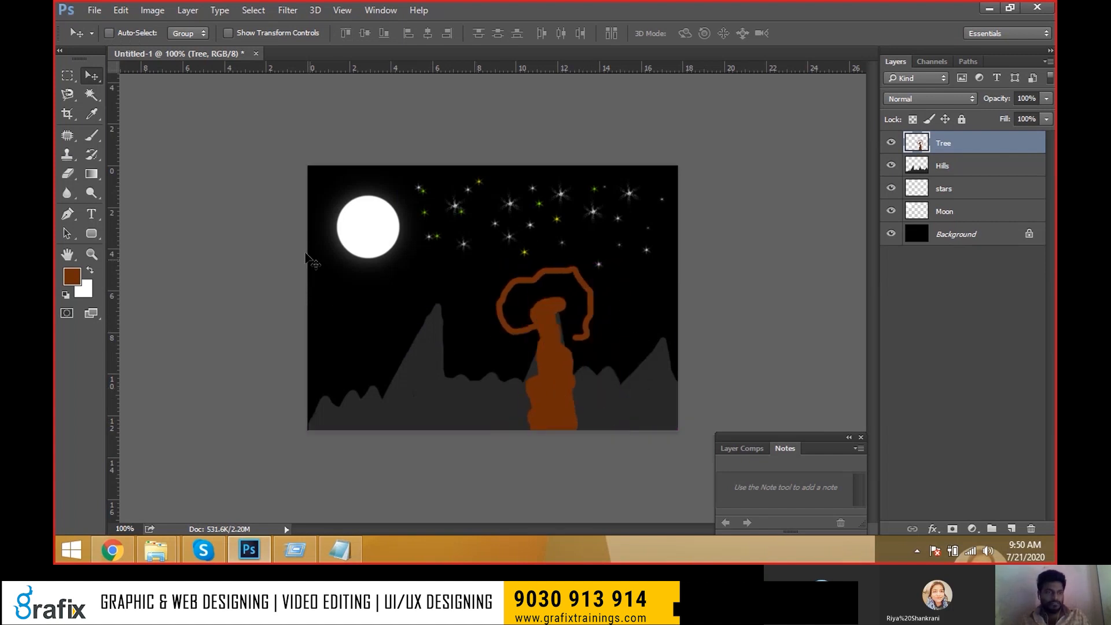
Choose the leaf-shaped scatter brush tip and shrink it to 40 px.
{"action": "left_click", "coordinate": [128, 34]}
{"action": "left_click_drag", "start_coordinate": [235, 194], "coordinate": [234, 231]}
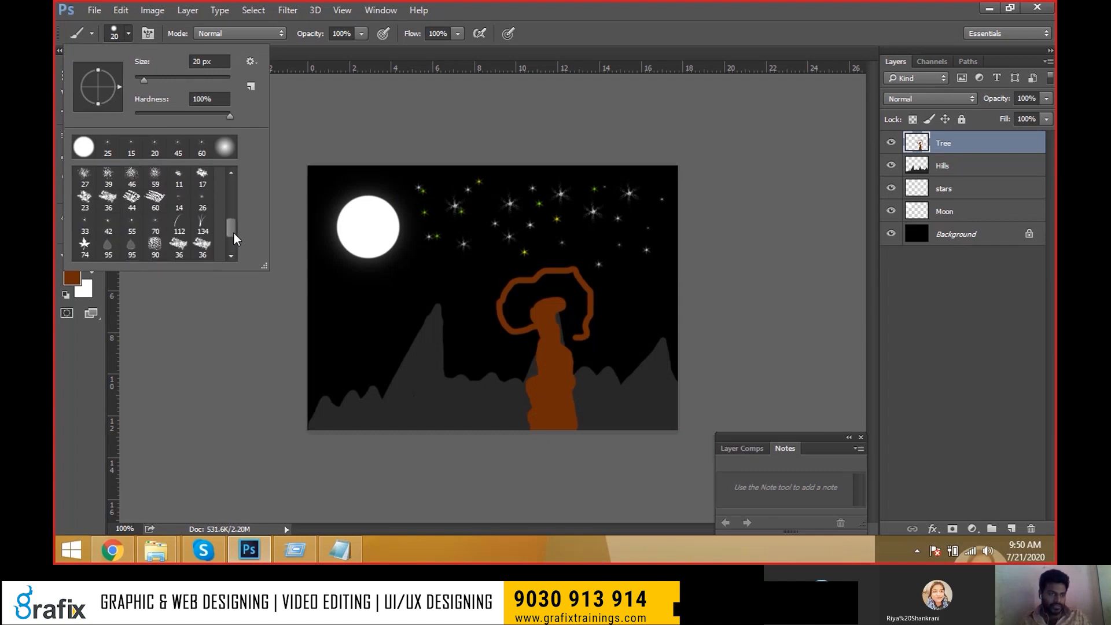
{"action": "double_click", "coordinate": [84, 249]}
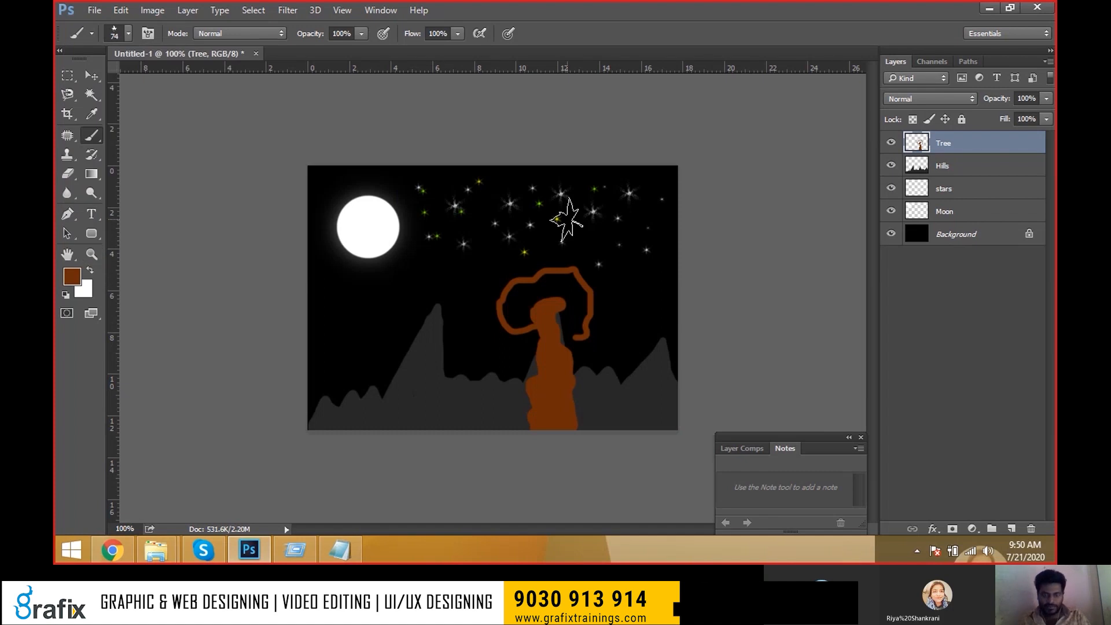
{"action": "key", "text": "bracketleft"}
{"action": "key", "text": "bracketleft"}
{"action": "key", "text": "bracketleft"}
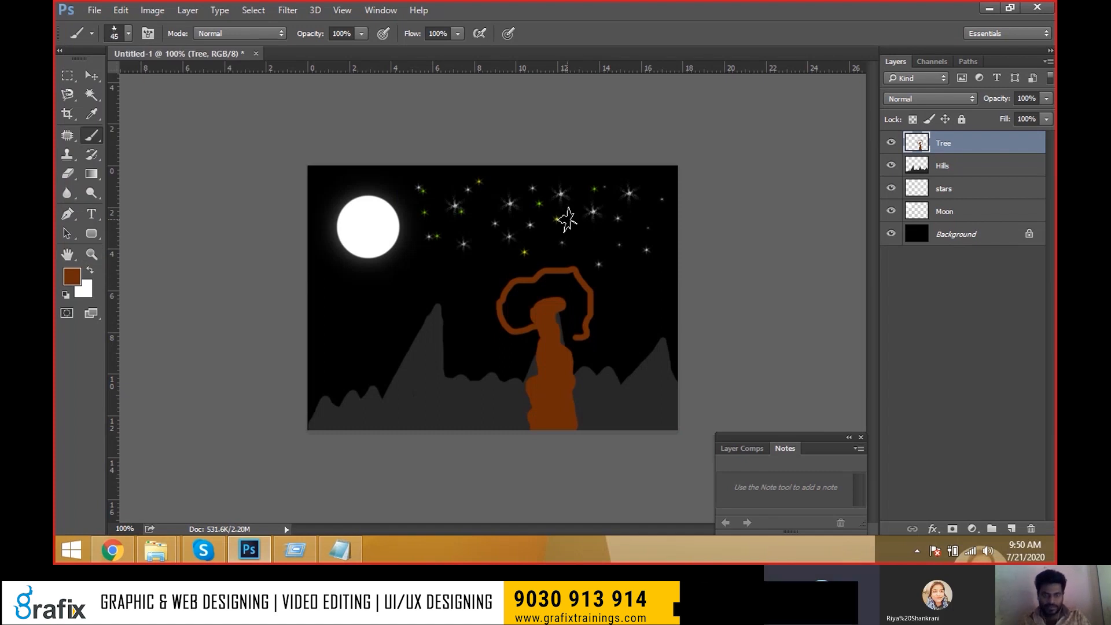
Set the foreground colour to bright green and the background colour to dark green.
{"action": "left_click", "coordinate": [72, 276]}
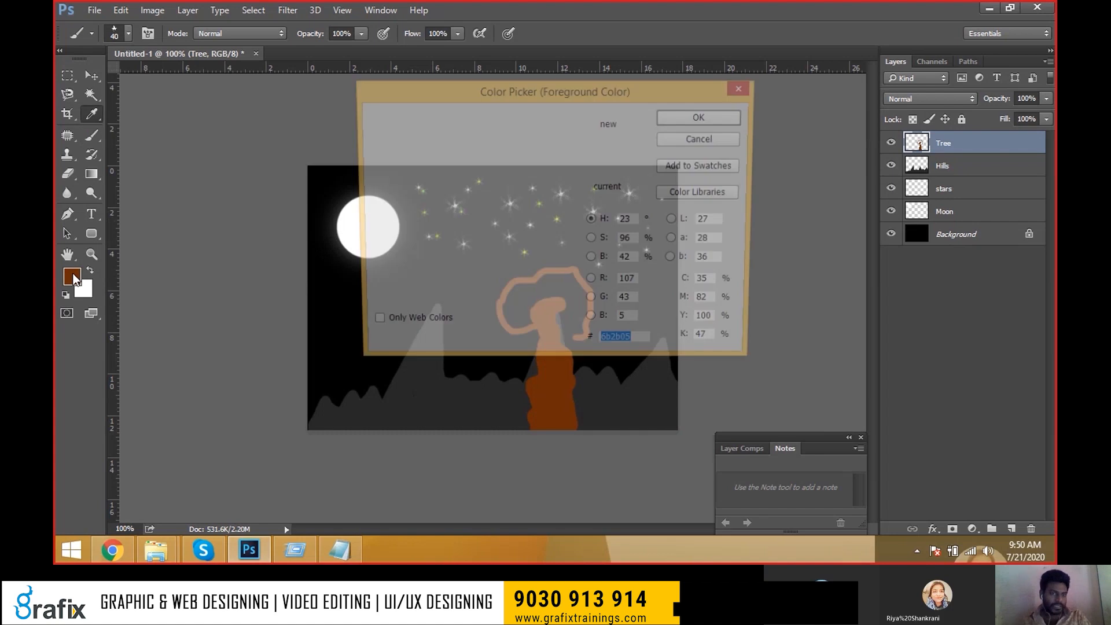
{"action": "left_click", "coordinate": [559, 256]}
{"action": "left_click", "coordinate": [552, 141]}
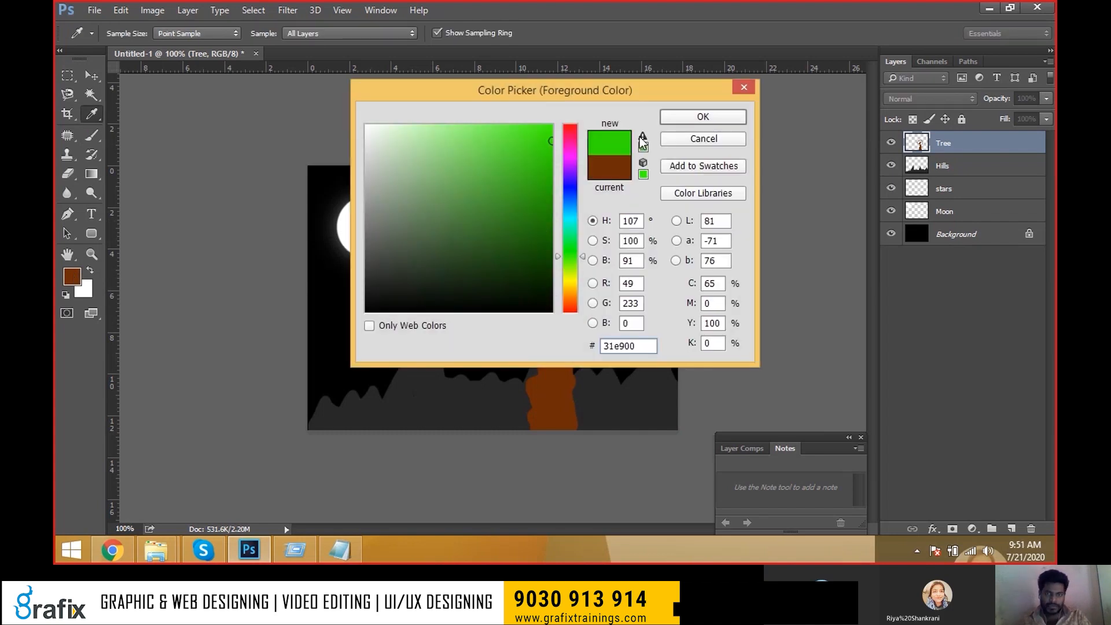
{"action": "left_click", "coordinate": [701, 118]}
{"action": "left_click", "coordinate": [85, 289]}
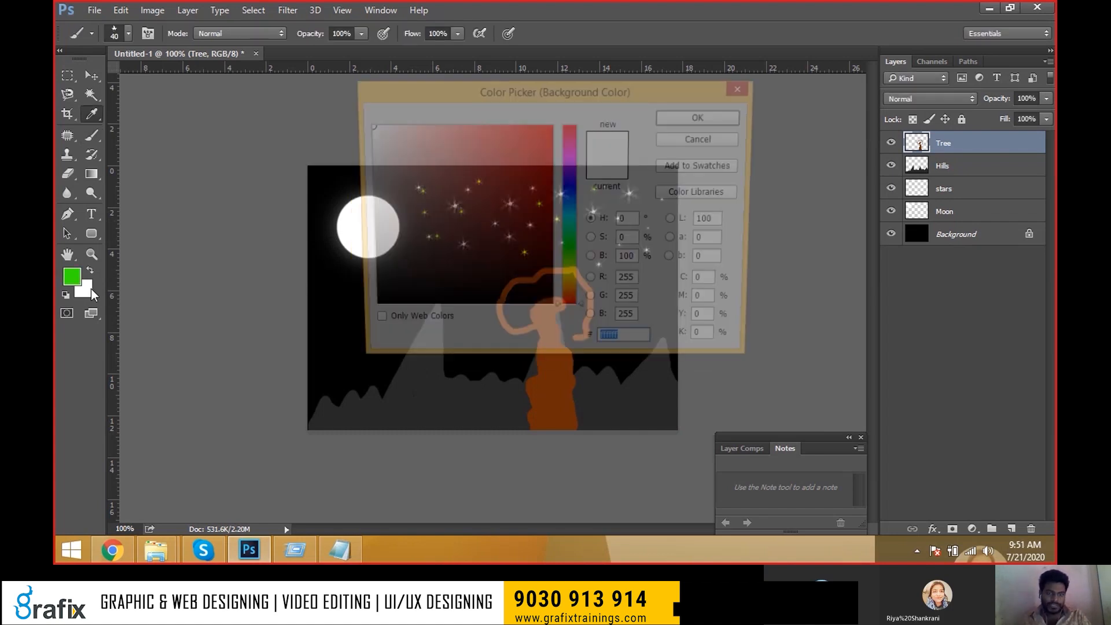
{"action": "left_click", "coordinate": [559, 260]}
{"action": "left_click", "coordinate": [545, 234]}
{"action": "left_click", "coordinate": [551, 214]}
{"action": "mouse_move", "coordinate": [571, 262]}
{"action": "left_mouse_down"}
{"action": "mouse_move", "coordinate": [571, 280]}
{"action": "mouse_move", "coordinate": [576, 255]}
{"action": "mouse_move", "coordinate": [607, 312]}
{"action": "mouse_move", "coordinate": [486, 271]}
{"action": "mouse_move", "coordinate": [485, 322]}
{"action": "mouse_move", "coordinate": [570, 283]}
{"action": "mouse_move", "coordinate": [581, 300]}
{"action": "mouse_move", "coordinate": [593, 223]}
{"action": "mouse_move", "coordinate": [539, 224]}
{"action": "mouse_move", "coordinate": [613, 272]}
{"action": "left_mouse_up"}
{"action": "left_click", "coordinate": [702, 117]}
Return to the brush, then shift the whole tree layer to the right with the Move tool.
{"action": "key", "text": "b"}
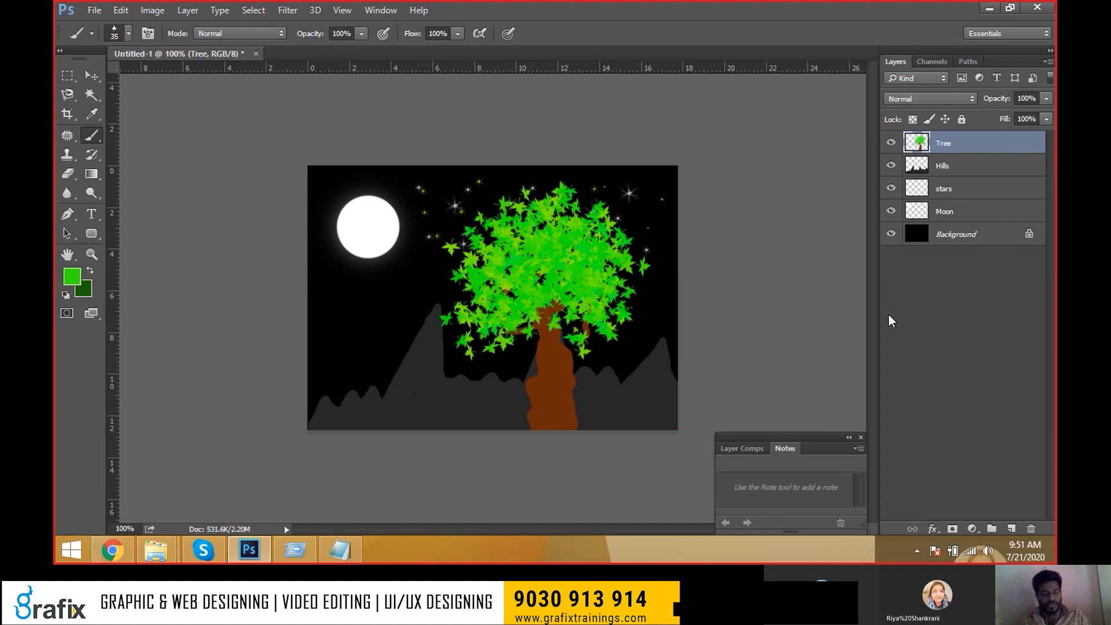
{"action": "key", "text": "v"}
{"action": "left_click_drag", "start_coordinate": [565, 276], "coordinate": [610, 273]}
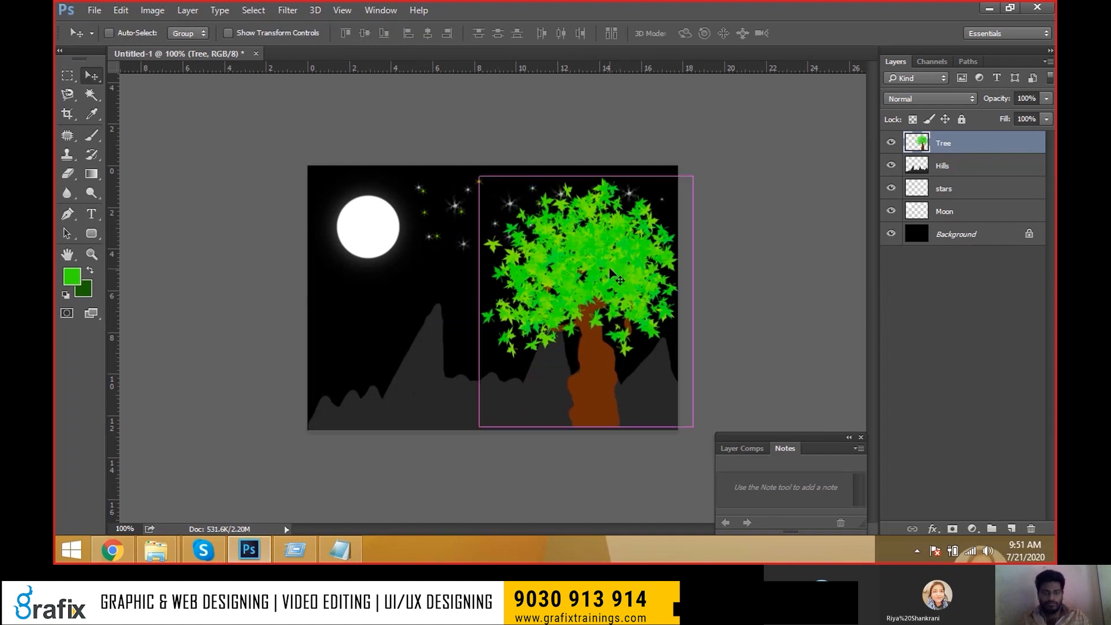
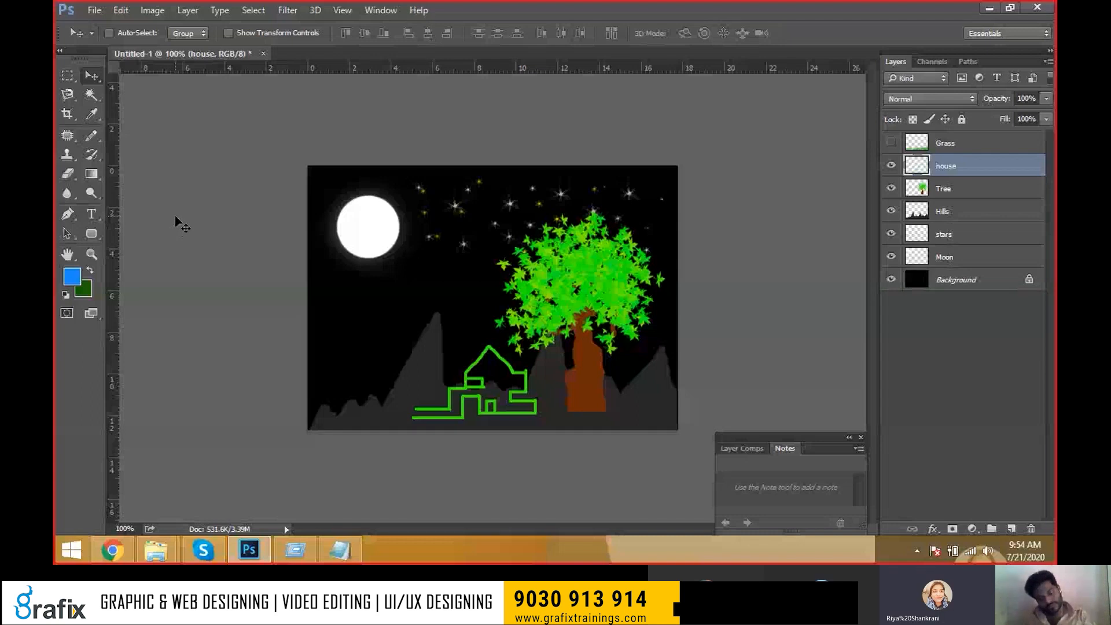
Fill the entire house layer with solid blue using Alt+Backspace.
{"action": "key", "text": "alt+BackSpace"}
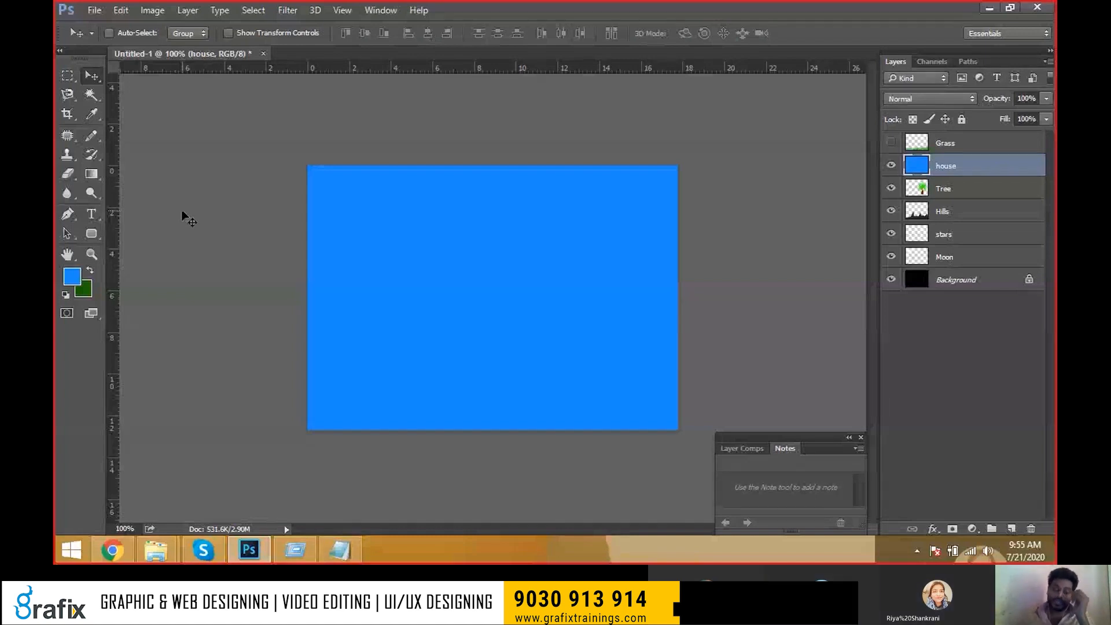
Undo the blue fill, restoring the night scene with its green house outline.
{"action": "key", "text": "ctrl"}
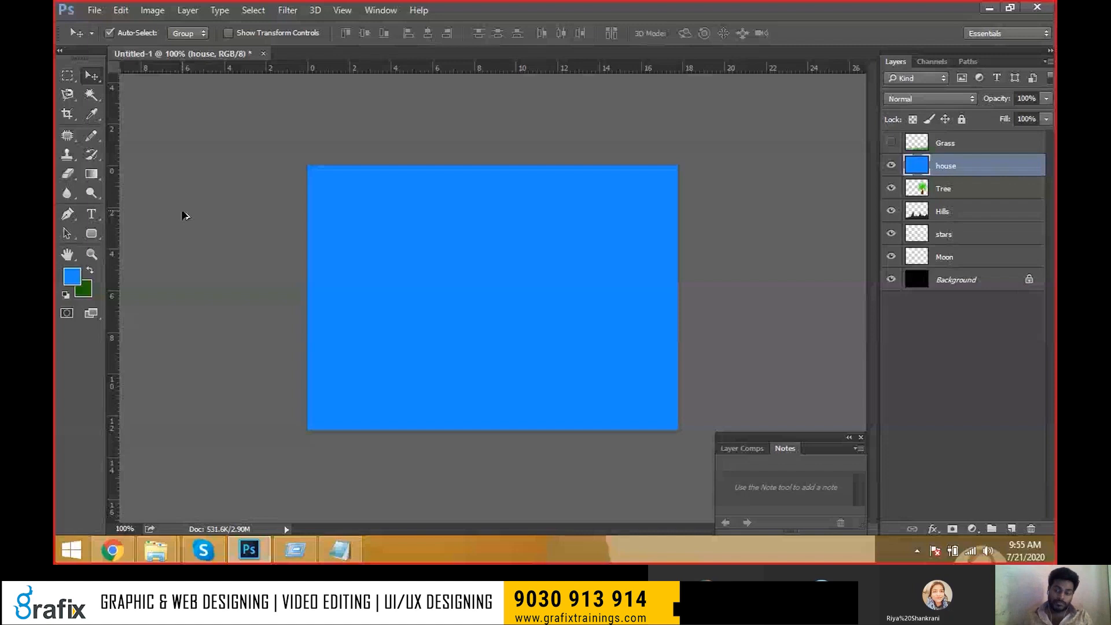
{"action": "key", "text": "ctrl+z"}
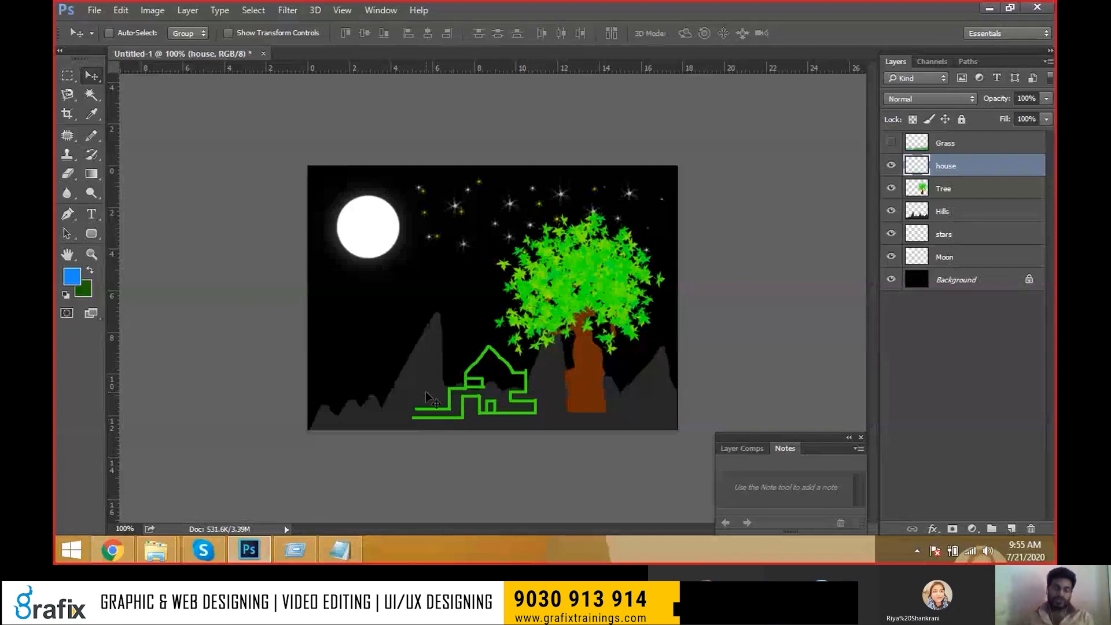
{"action": "key", "text": "alt+Tab"}
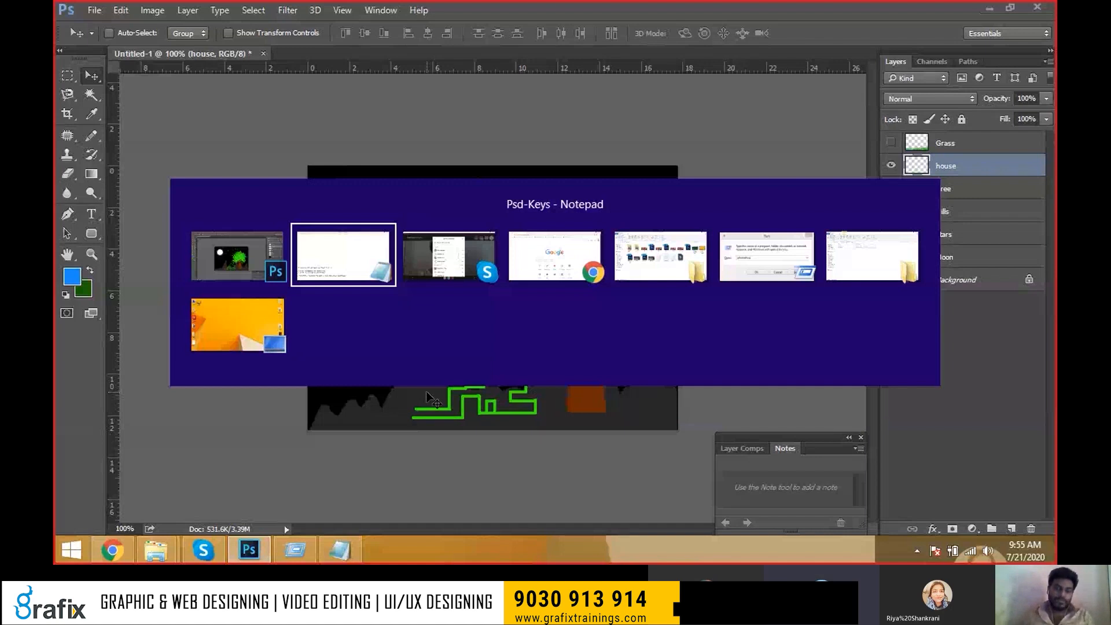
{"action": "key", "text": "alt+Tab"}
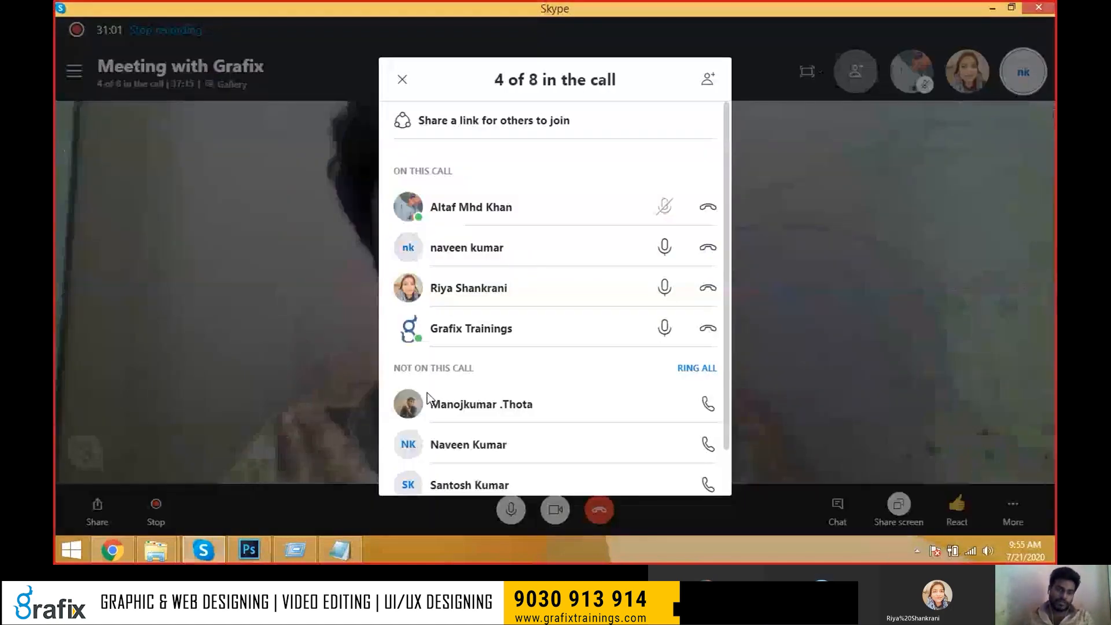
{"action": "key", "text": "alt+Tab"}
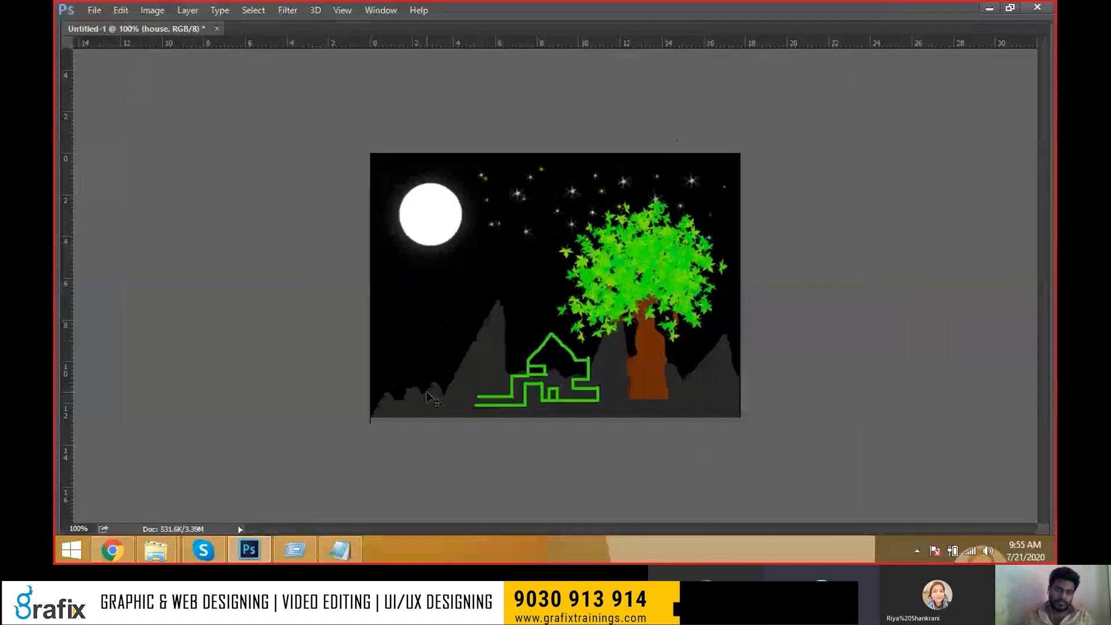
{"action": "key", "text": "alt+Tab"}
{"action": "key", "text": "alt+Tab"}
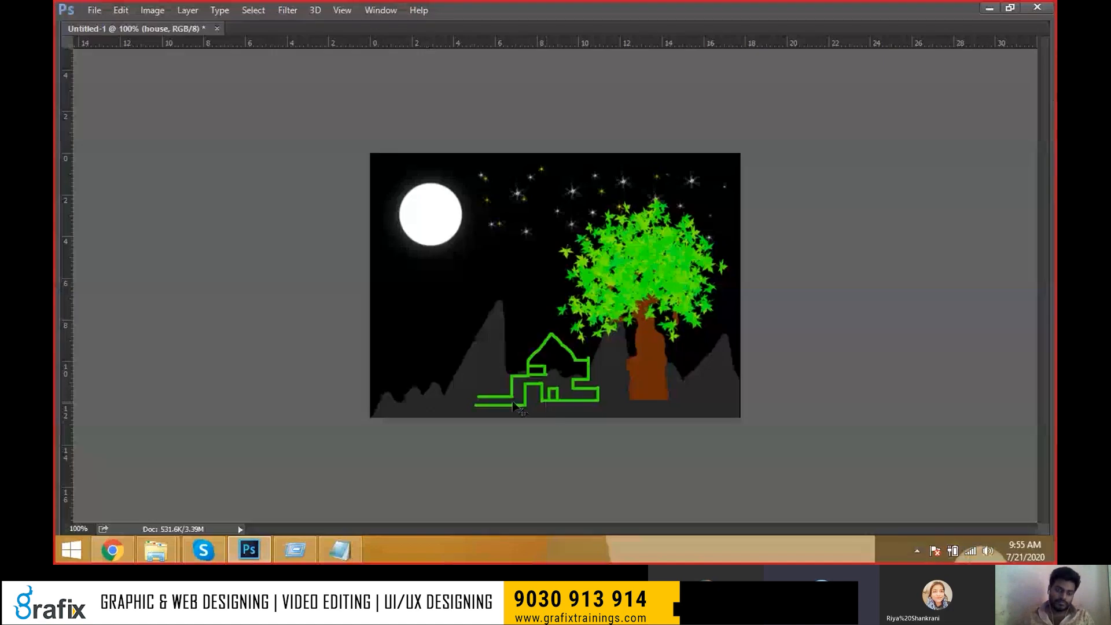
{"action": "key", "text": "alt+Tab"}
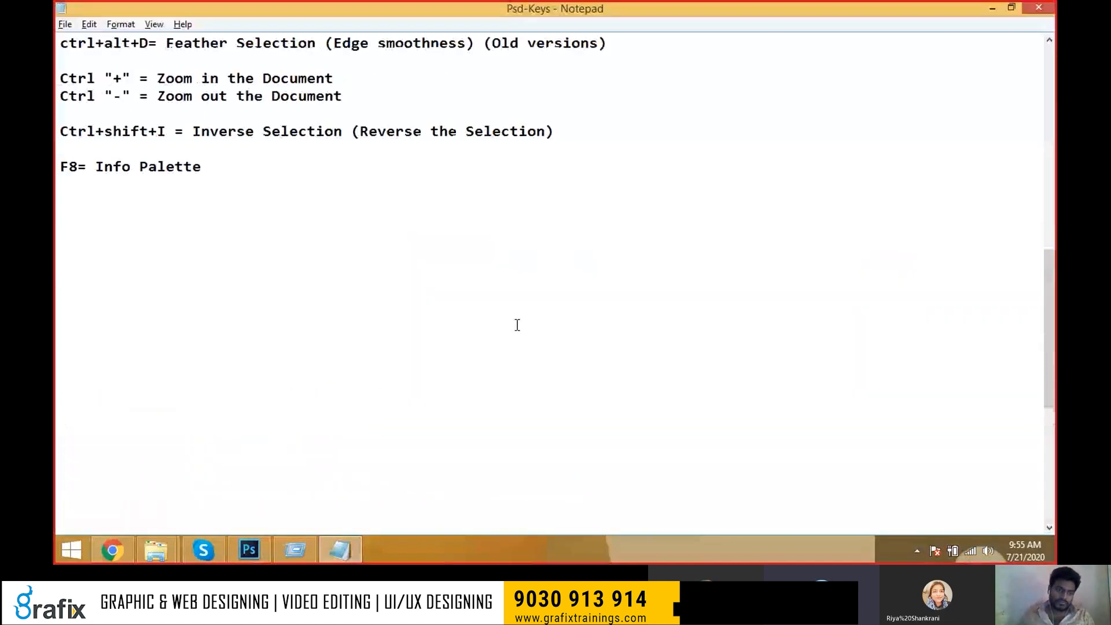
{"action": "scroll", "coordinate": [517, 325], "scroll_direction": "up", "scroll_amount": 4}
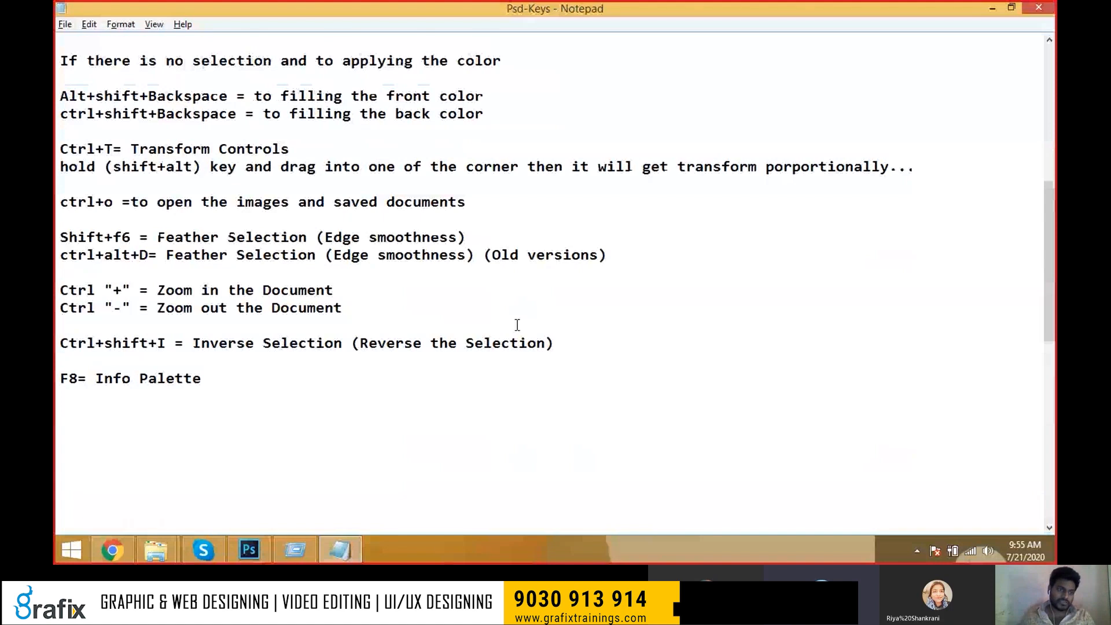
{"action": "scroll", "coordinate": [462, 322], "scroll_direction": "up", "scroll_amount": 3}
{"action": "left_click_drag", "start_coordinate": [484, 272], "coordinate": [56, 222]}
{"action": "left_click", "coordinate": [325, 272]}
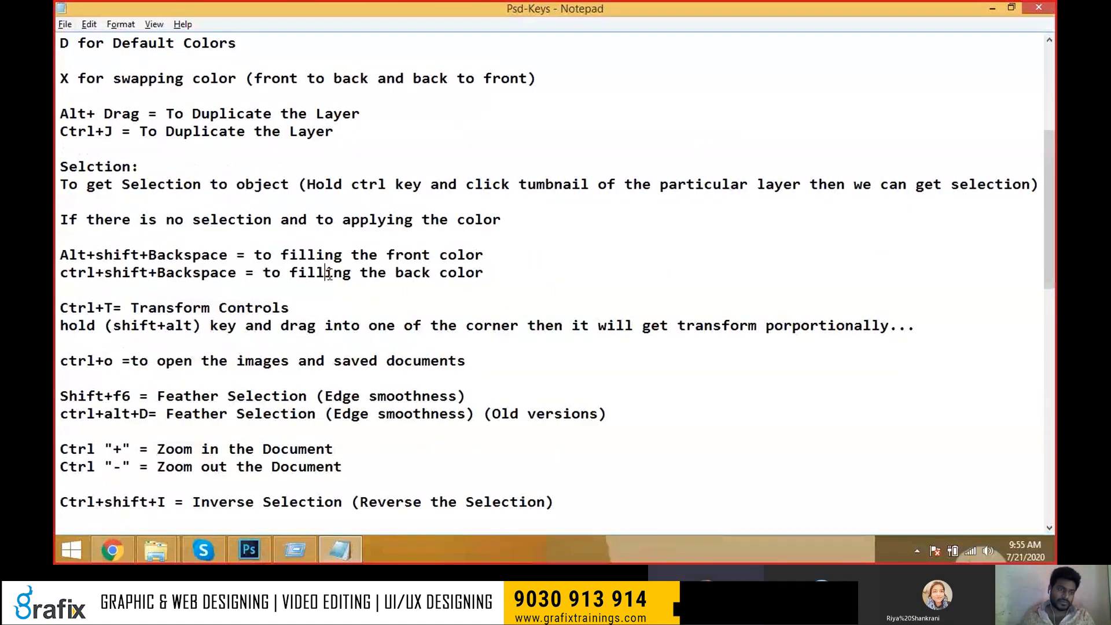
{"action": "key", "text": "alt+Tab"}
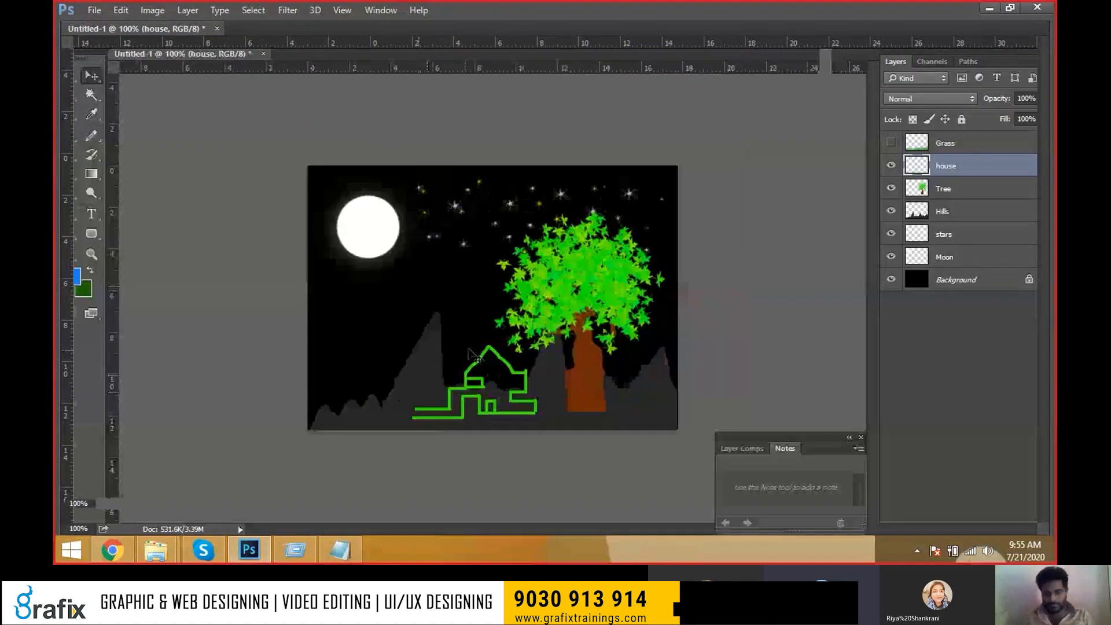
Recolour the house outline blue with Shift+Alt+Backspace and zoom out to the whole picture.
{"action": "scroll", "coordinate": [468, 348], "scroll_direction": "up", "scroll_amount": 2}
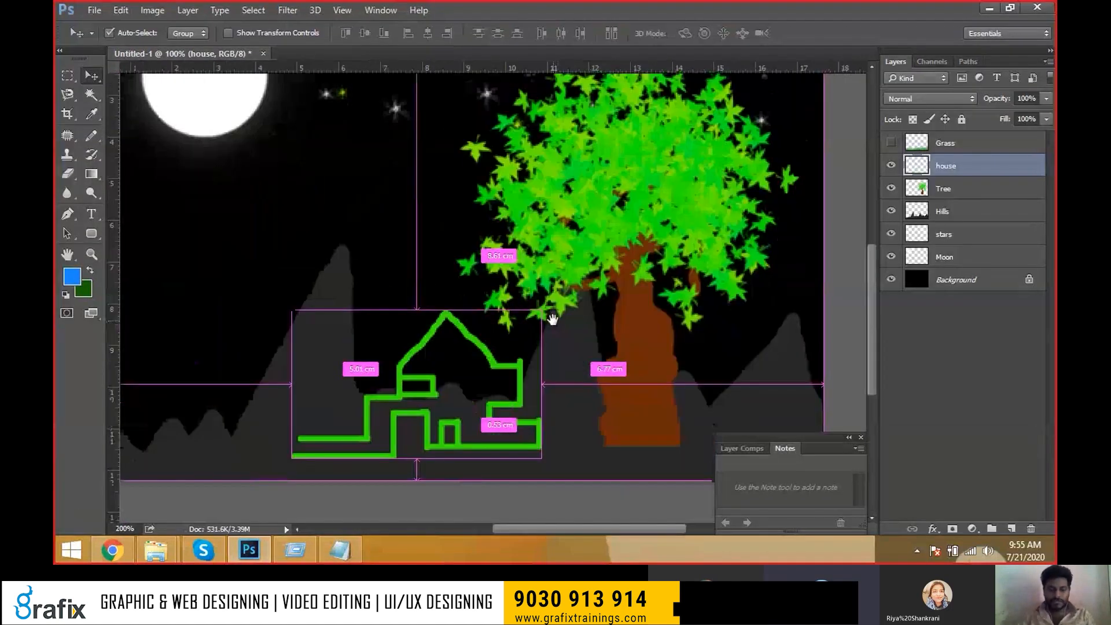
{"action": "key", "text": "alt+shift+BackSpace"}
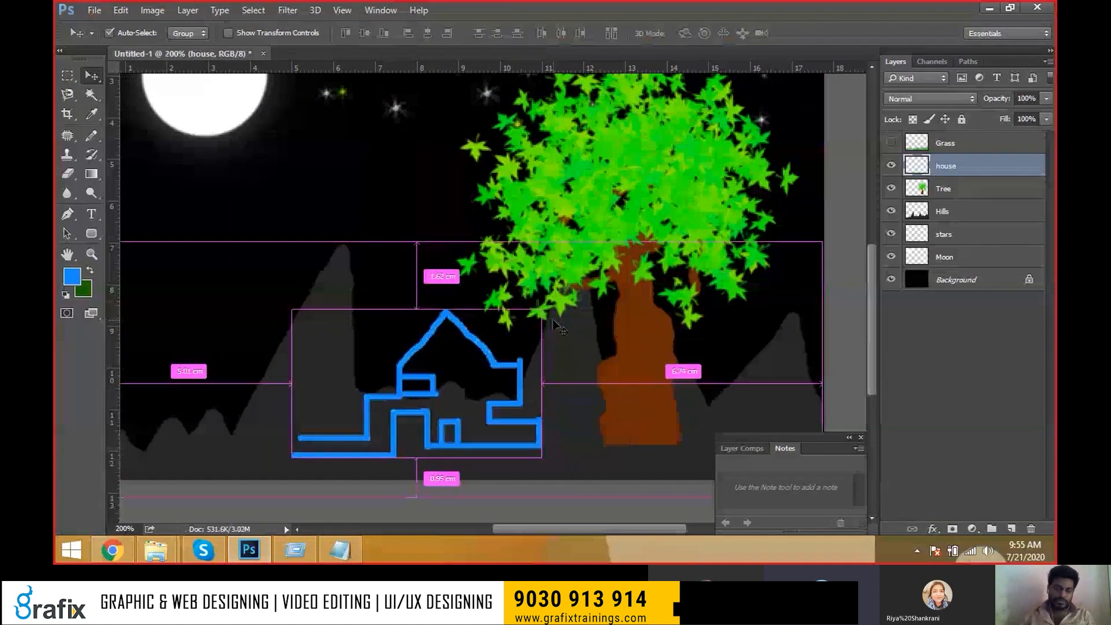
{"action": "key", "text": "ctrl+minus"}
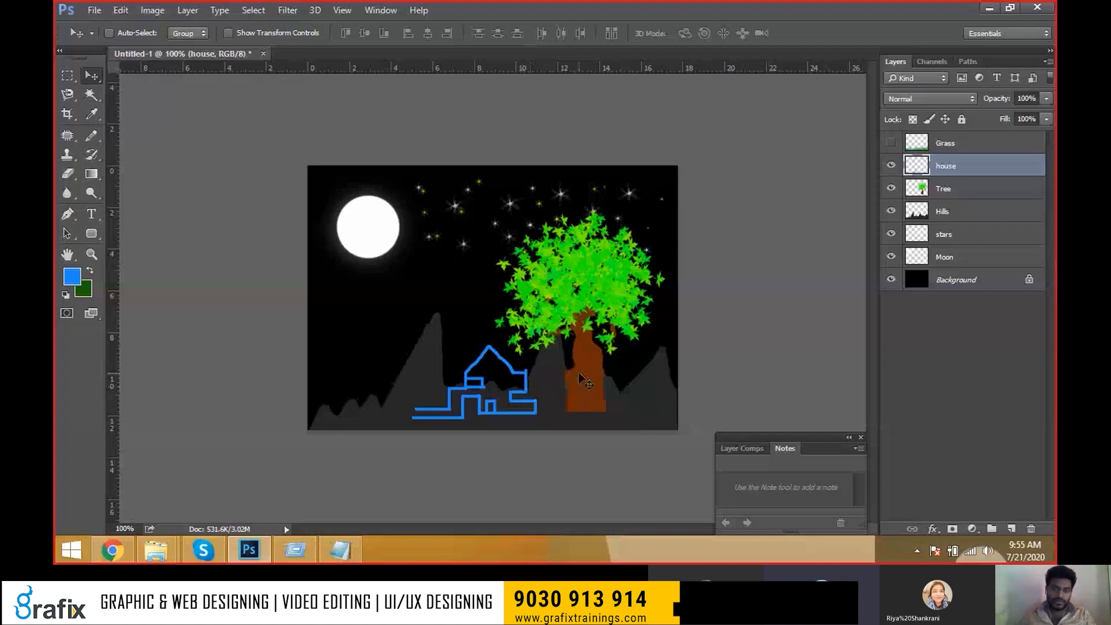
{"action": "key", "text": "alt+Tab"}
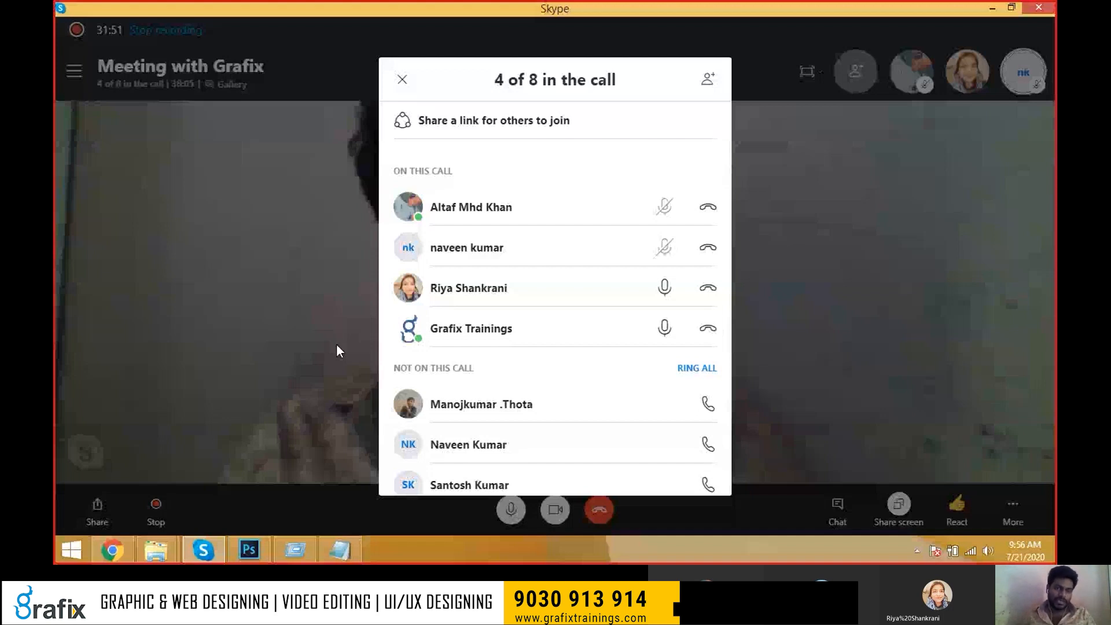
{"action": "key", "text": "alt+Tab"}
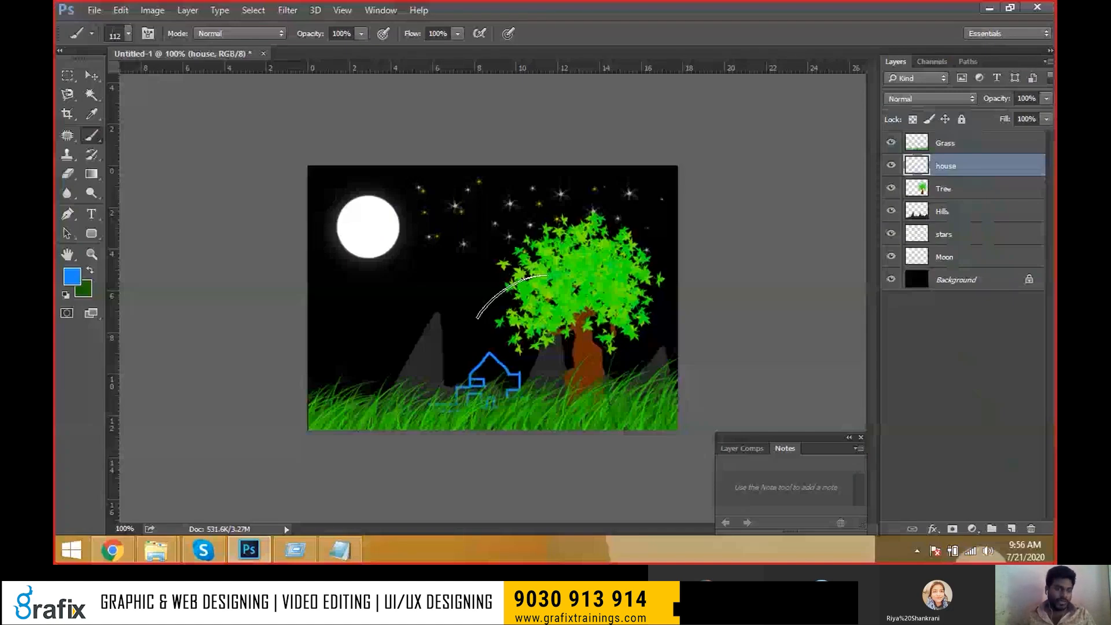
Select the Grass, house, Tree, Hills, stars and Moon layers, then just the Moon layer.
{"action": "scroll", "coordinate": [491, 295], "scroll_direction": "up", "scroll_amount": 2}
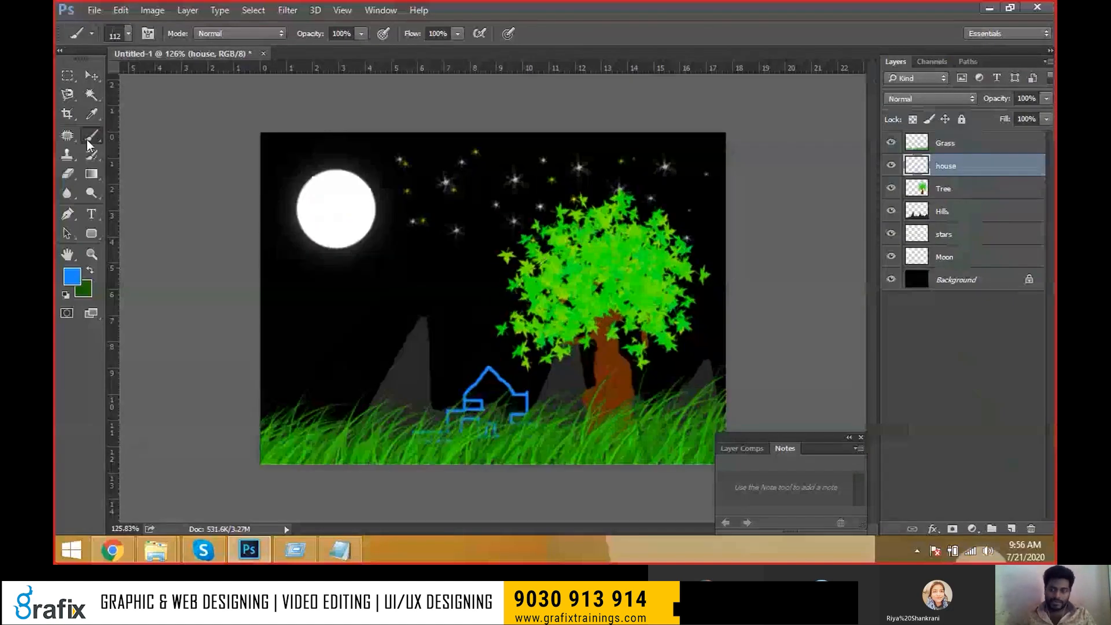
{"action": "left_click", "coordinate": [967, 149]}
{"action": "left_click", "coordinate": [949, 166], "text": "shift"}
{"action": "left_click", "coordinate": [946, 189], "text": "shift"}
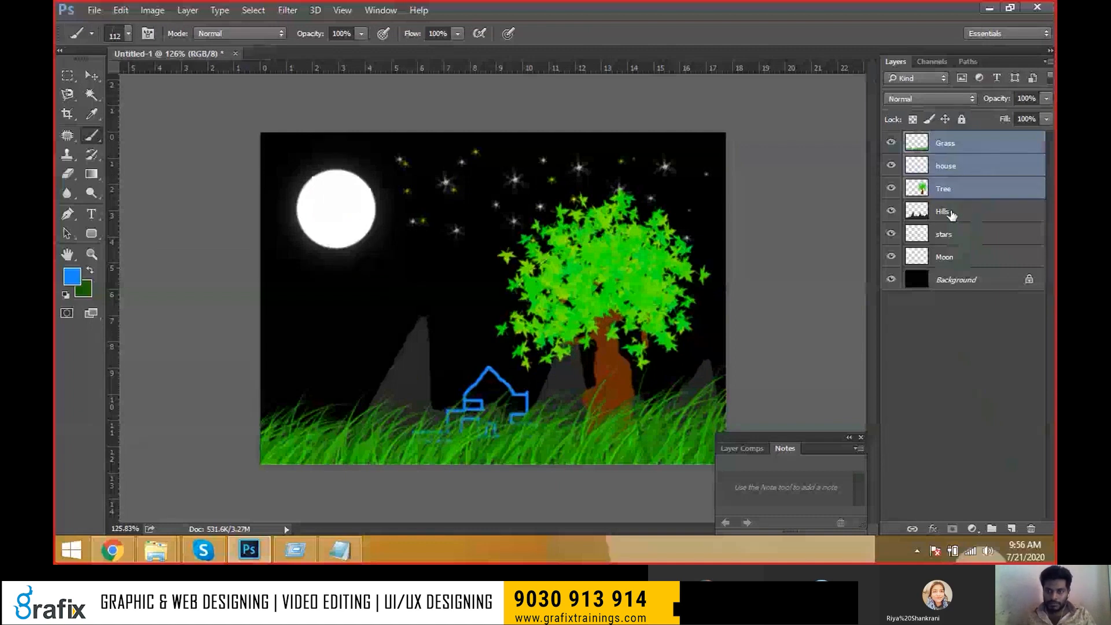
{"action": "left_click", "coordinate": [944, 211], "text": "shift"}
{"action": "left_click", "coordinate": [944, 235], "text": "shift"}
{"action": "left_click", "coordinate": [965, 259], "text": "shift"}
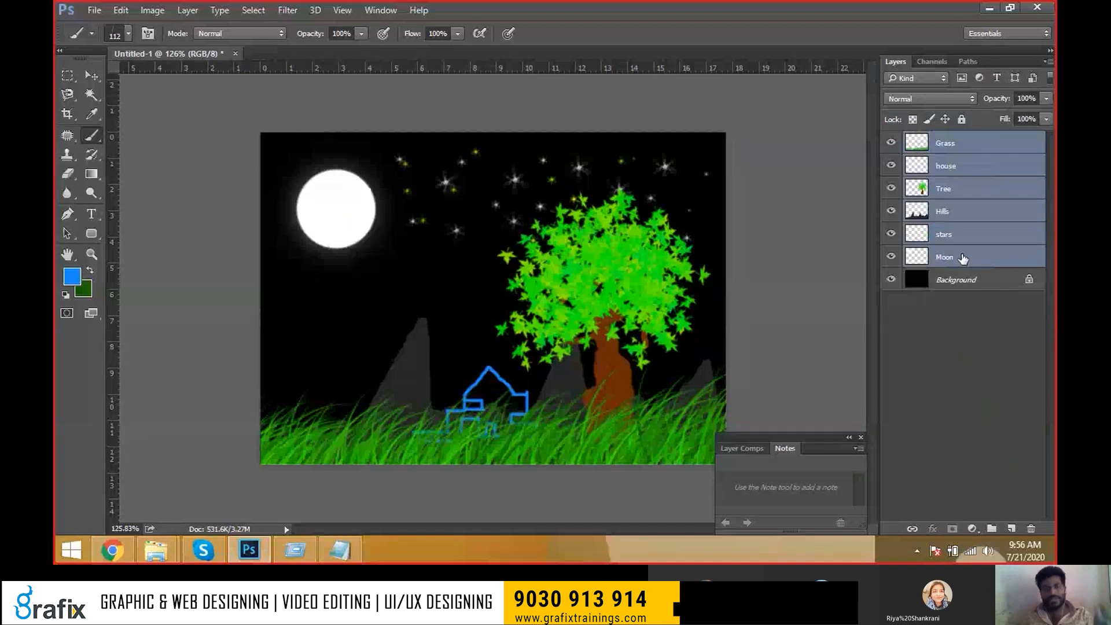
{"action": "left_click", "coordinate": [960, 257]}
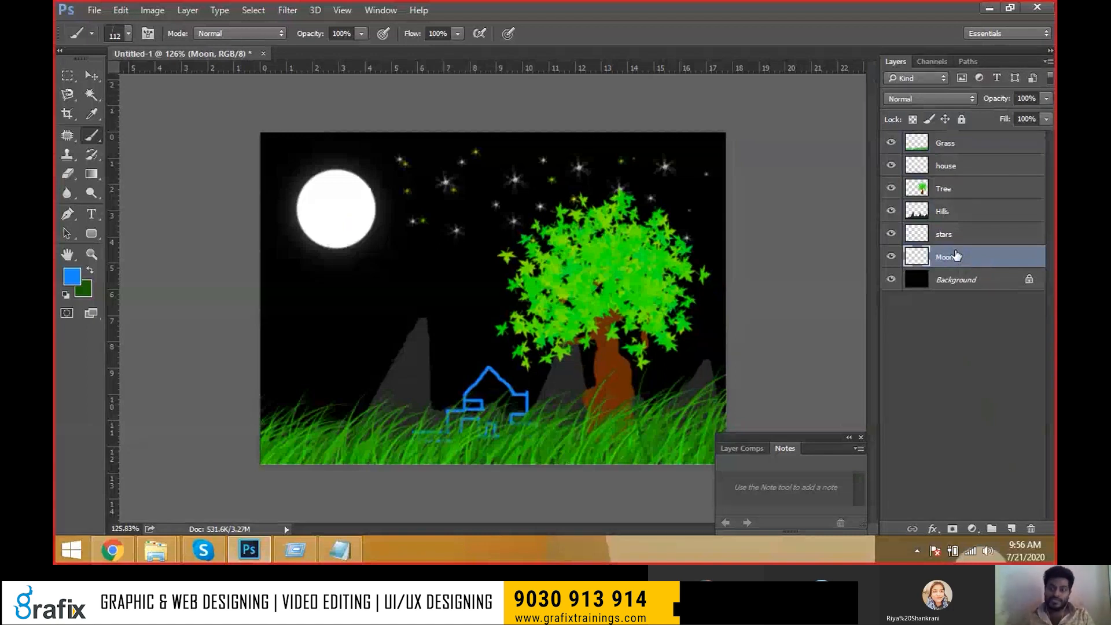
Delete the Hills, house, Grass and Tree layers, then undo to restore them.
{"action": "left_click", "coordinate": [971, 231]}
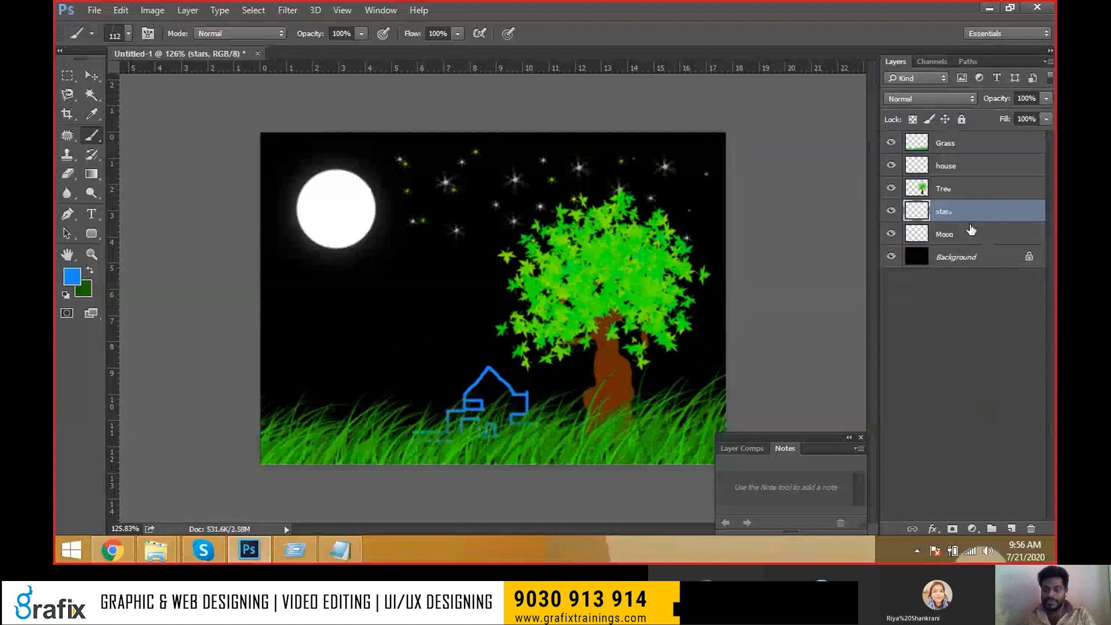
{"action": "left_click", "coordinate": [972, 169]}
{"action": "key", "text": "Delete"}
{"action": "left_click", "coordinate": [967, 149]}
{"action": "key", "text": "Delete"}
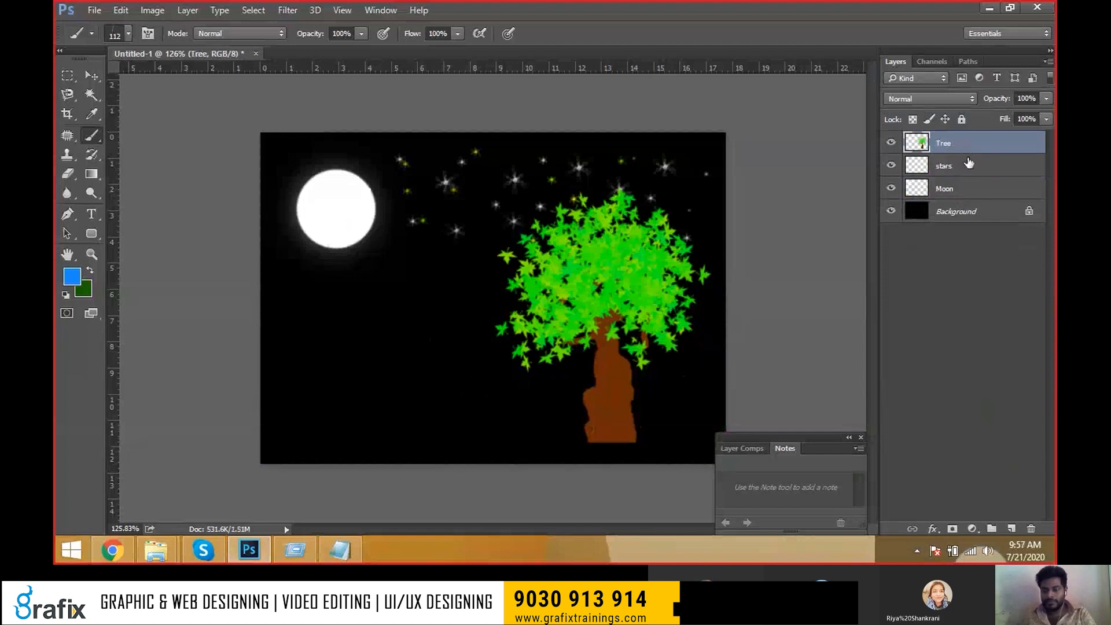
{"action": "key", "text": "Delete"}
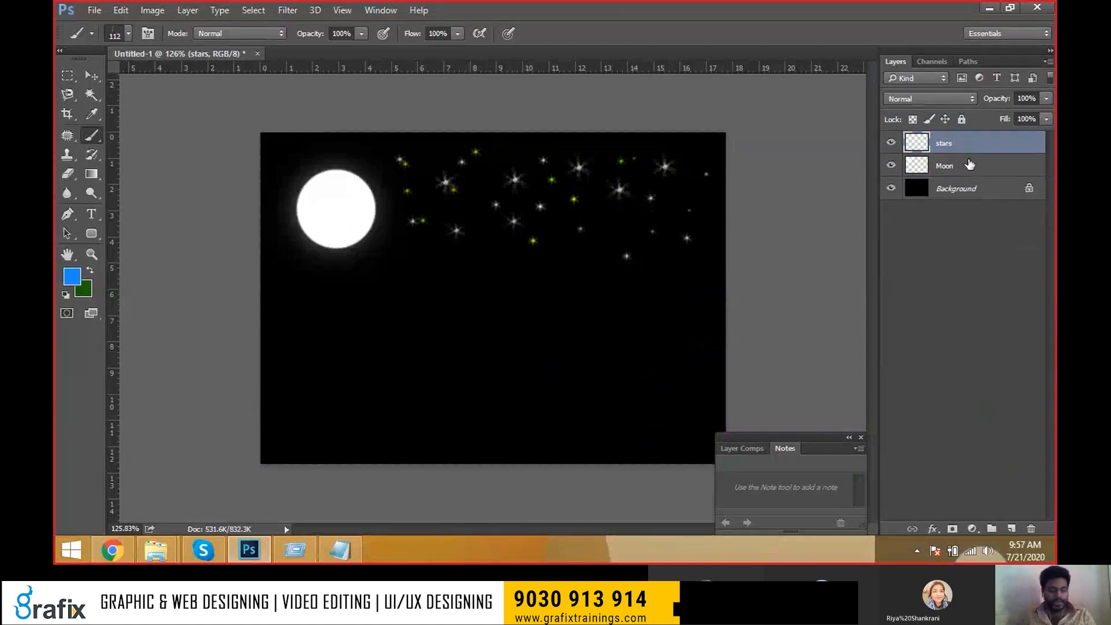
{"action": "key", "text": "ctrl+alt+z"}
{"action": "key", "text": "ctrl+alt+z"}
{"action": "key", "text": "ctrl+alt+z"}
{"action": "key", "text": "ctrl+alt+z"}
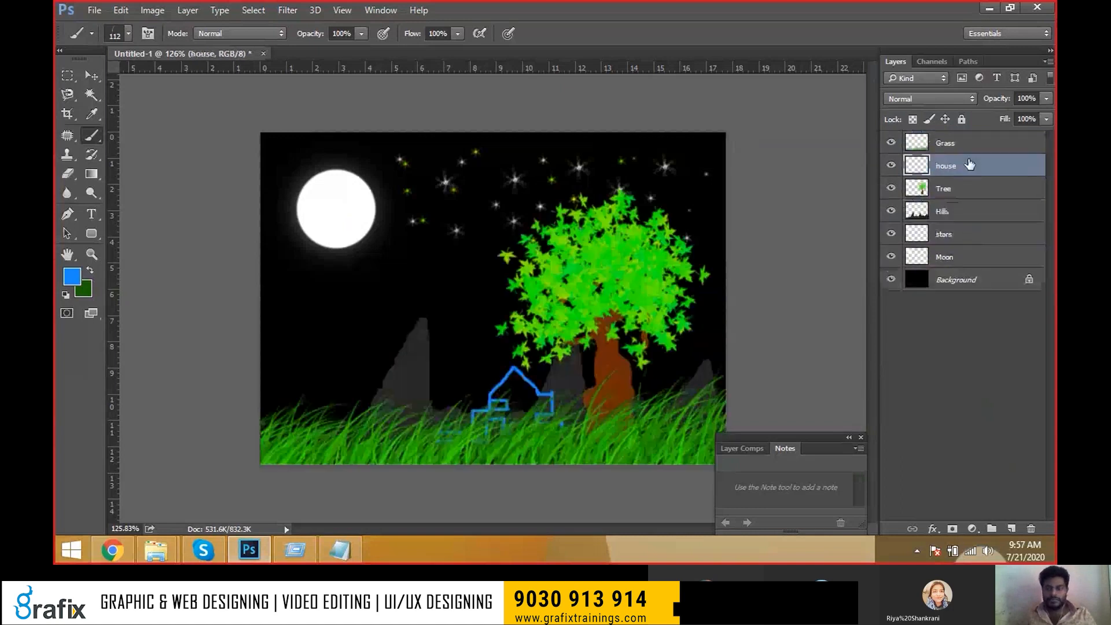
Restack the layers so Tree sits above Hills, directly beneath Grass and house.
{"action": "left_click_drag", "start_coordinate": [984, 199], "coordinate": [947, 215]}
{"action": "left_click_drag", "start_coordinate": [951, 172], "coordinate": [952, 213]}
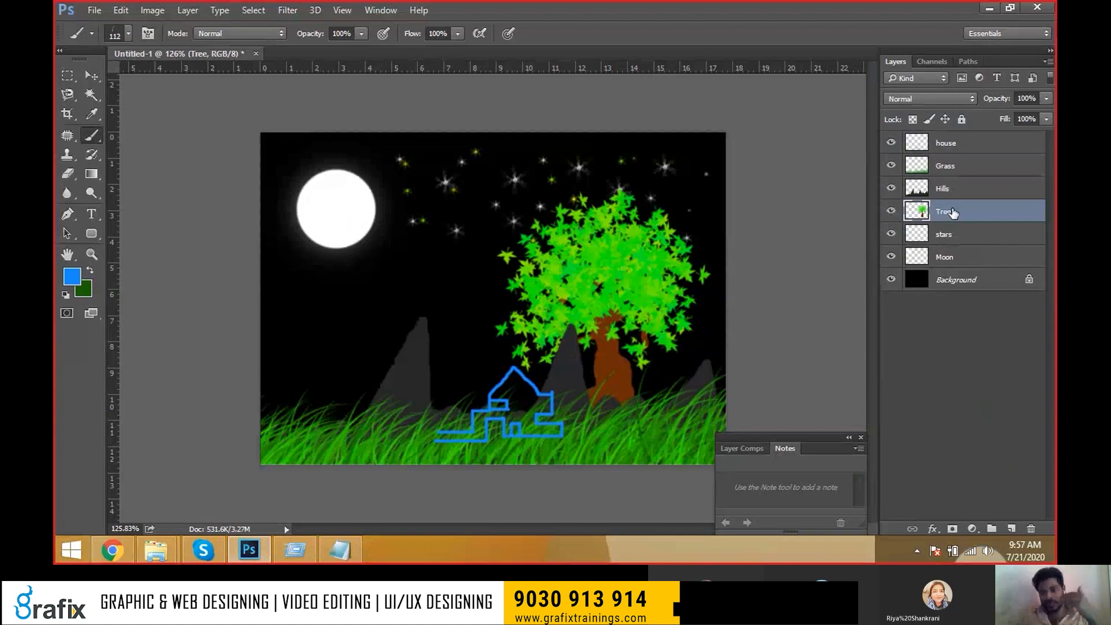
{"action": "left_click_drag", "start_coordinate": [952, 213], "coordinate": [959, 180]}
{"action": "left_click_drag", "start_coordinate": [957, 186], "coordinate": [959, 213]}
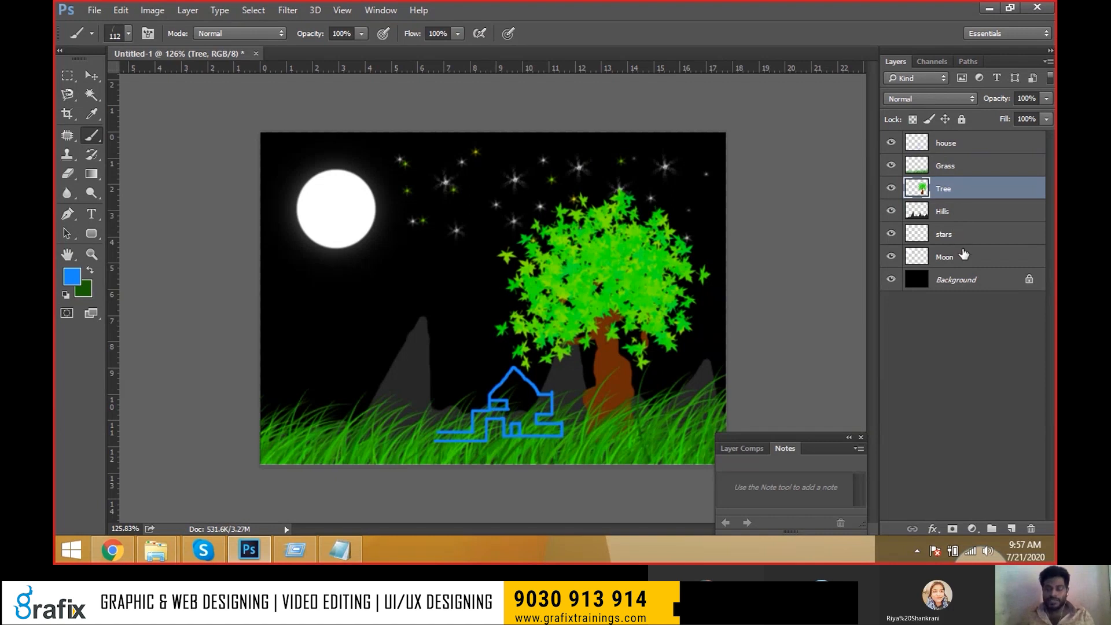
{"action": "left_click", "coordinate": [963, 254], "text": "shift"}
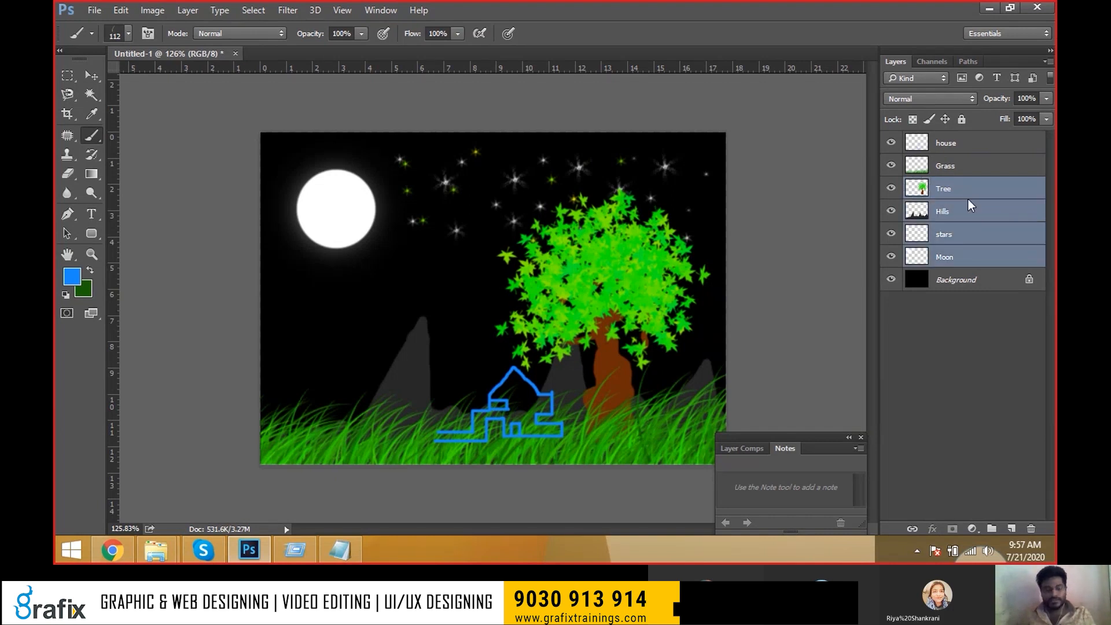
Save the artwork as Brush in Photoshop format.
{"action": "key", "text": "ctrl+s"}
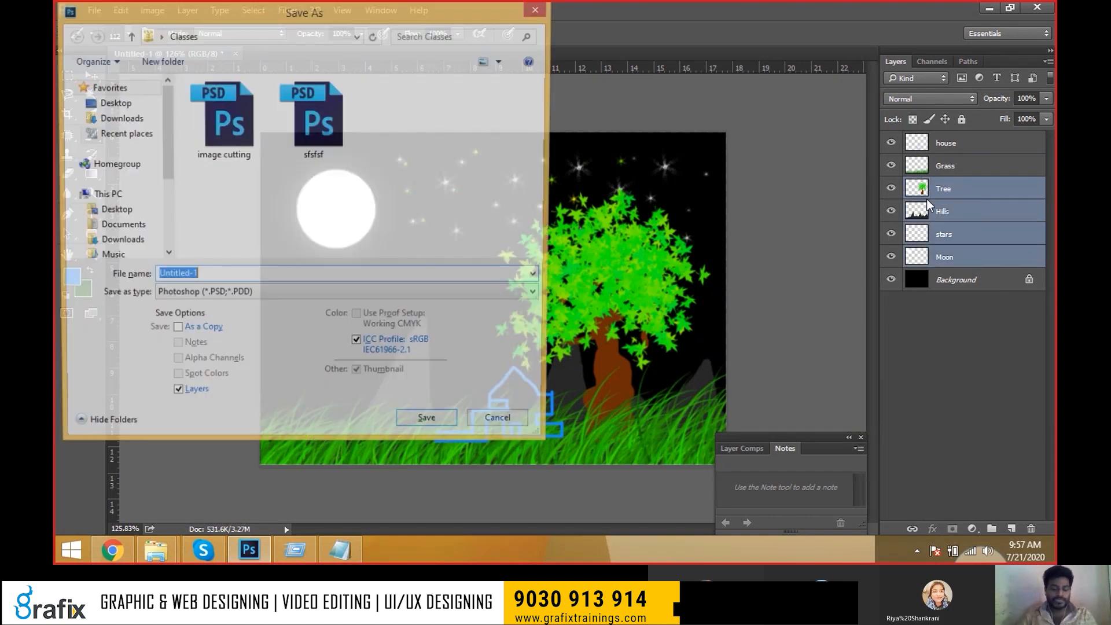
{"action": "type", "text": "Brush"}
{"action": "key", "text": "Return"}
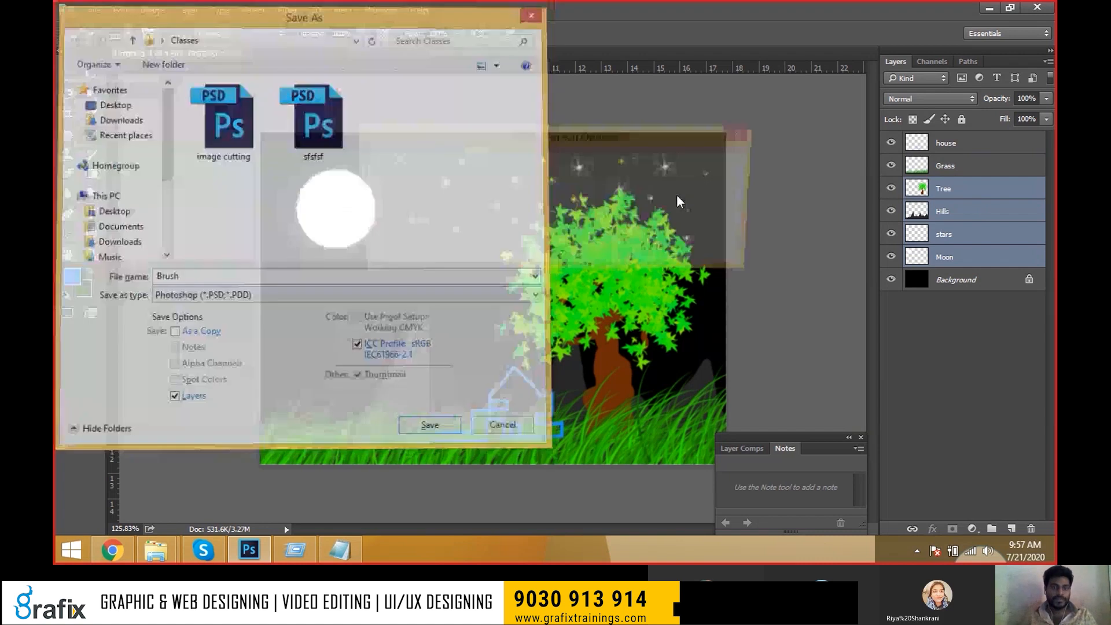
{"action": "key", "text": "Return"}
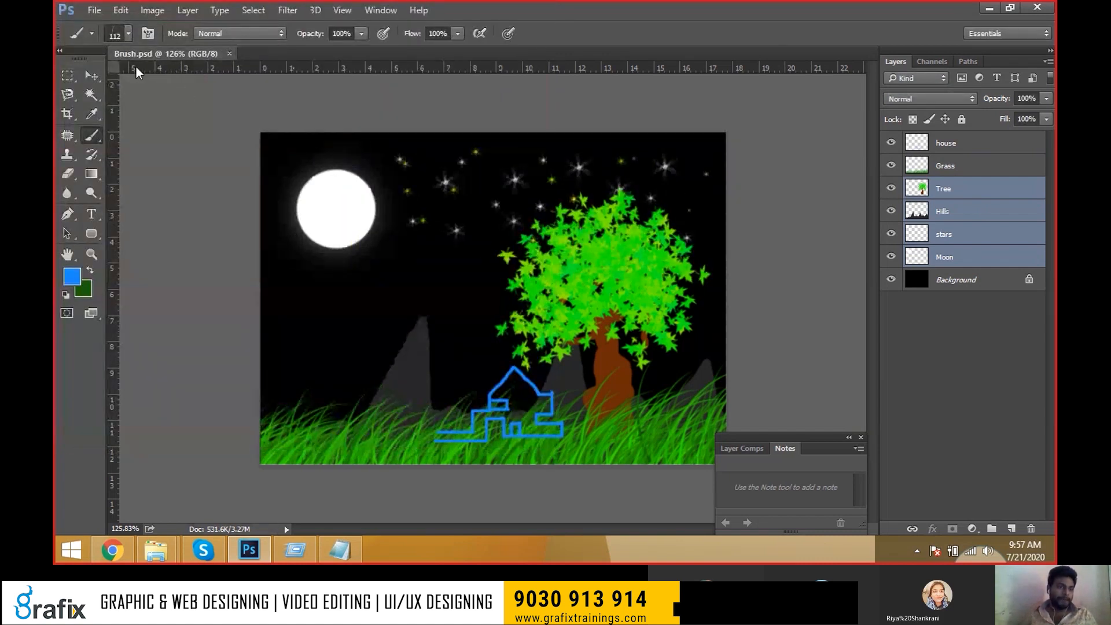
Save again through Save As, replacing the existing Brush.psd.
{"action": "key", "text": "v"}
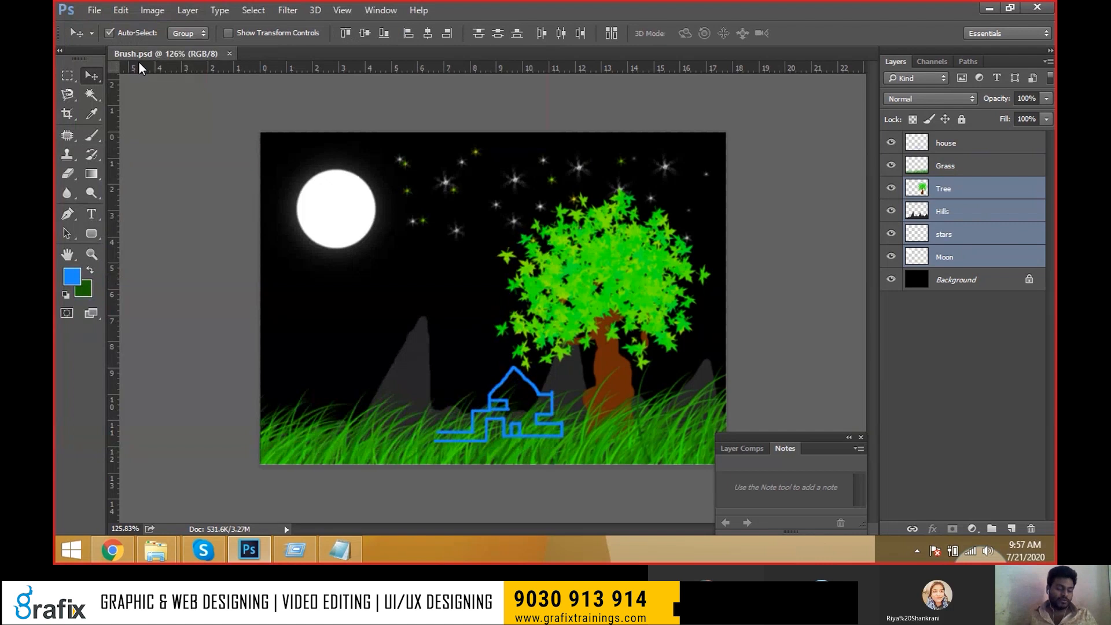
{"action": "key", "text": "ctrl+shift+s"}
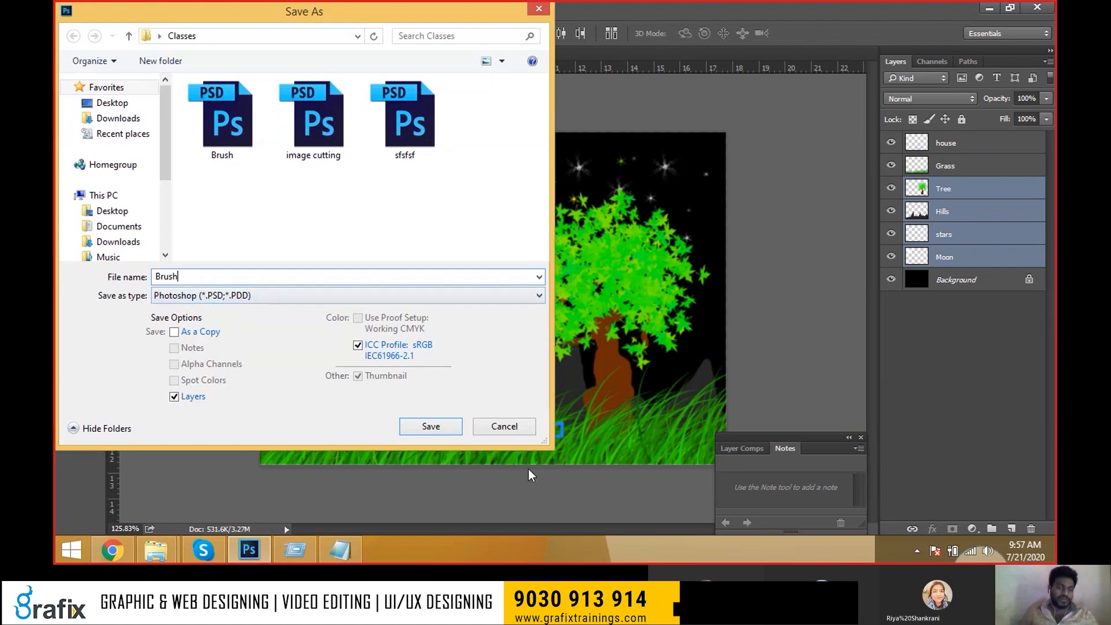
{"action": "left_click", "coordinate": [460, 429]}
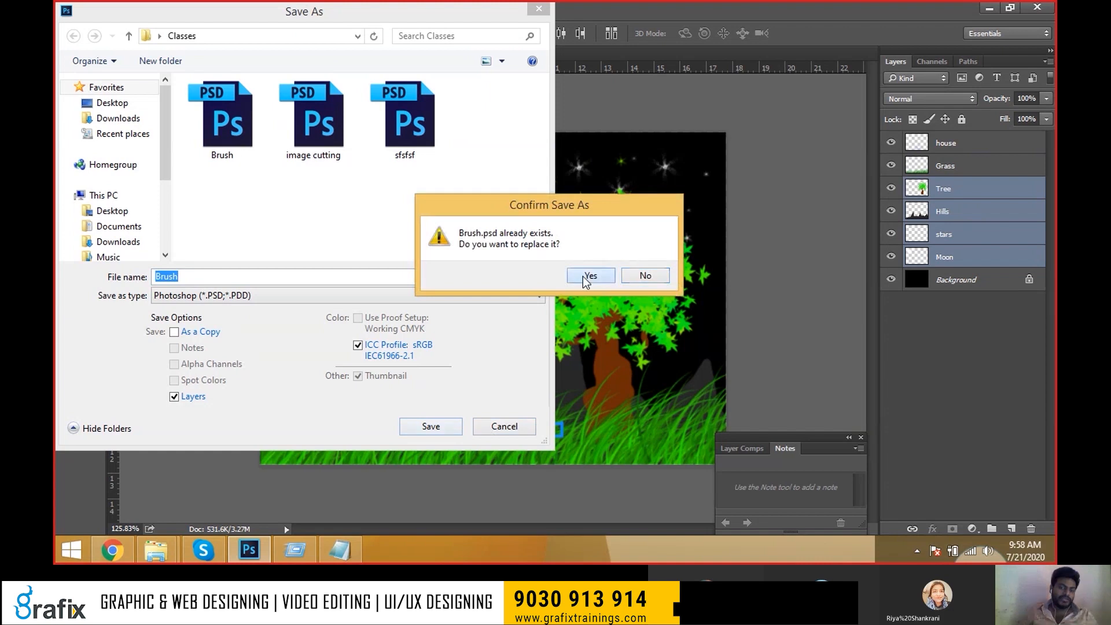
{"action": "left_click", "coordinate": [588, 277]}
{"action": "key", "text": "Return"}
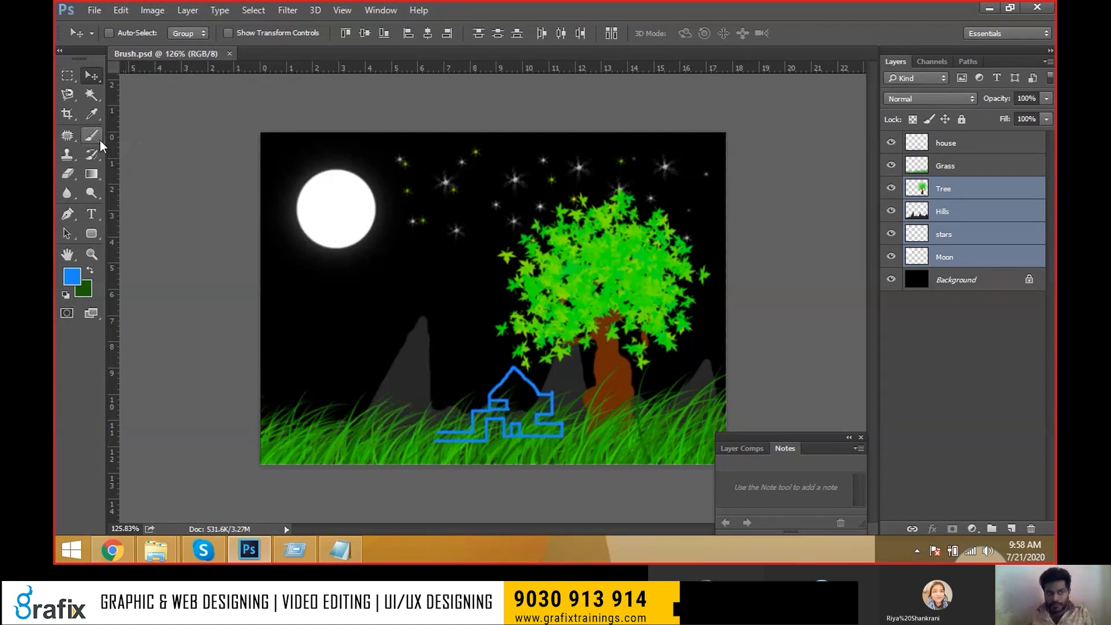
Close Brush.psd and cancel creating a new blank document.
{"action": "left_click", "coordinate": [231, 53]}
{"action": "left_click", "coordinate": [103, 10]}
{"action": "left_click", "coordinate": [115, 26]}
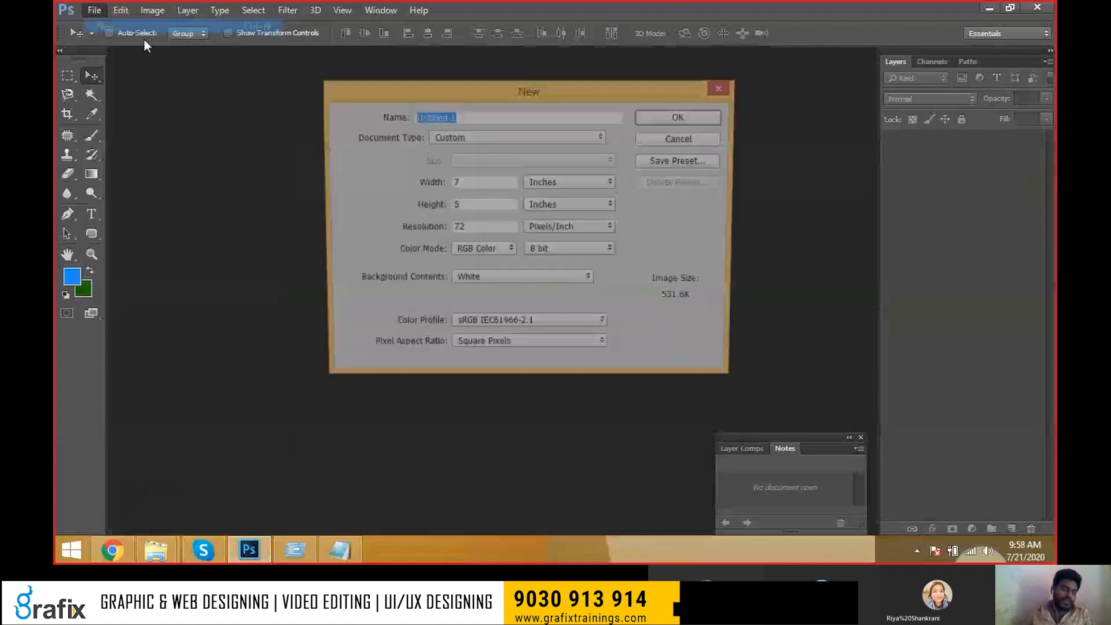
{"action": "left_click", "coordinate": [587, 182]}
{"action": "left_click", "coordinate": [581, 204]}
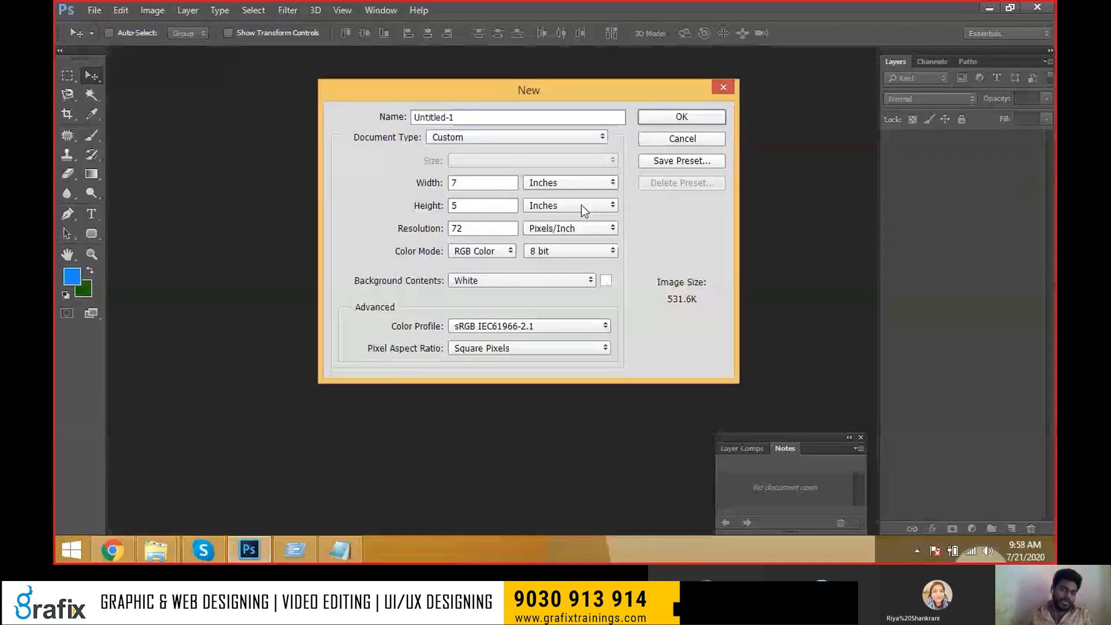
{"action": "left_click", "coordinate": [668, 139]}
Reopen Brush.psd from File > Open Recent.
{"action": "left_click", "coordinate": [94, 10]}
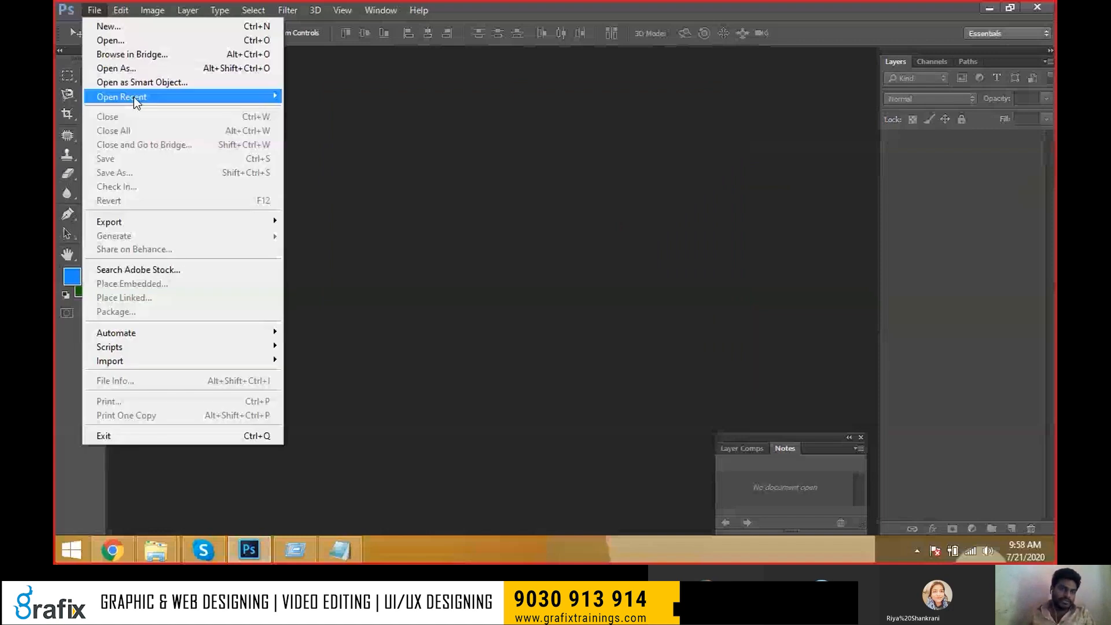
{"action": "mouse_move", "coordinate": [134, 96]}
{"action": "left_click", "coordinate": [323, 96]}
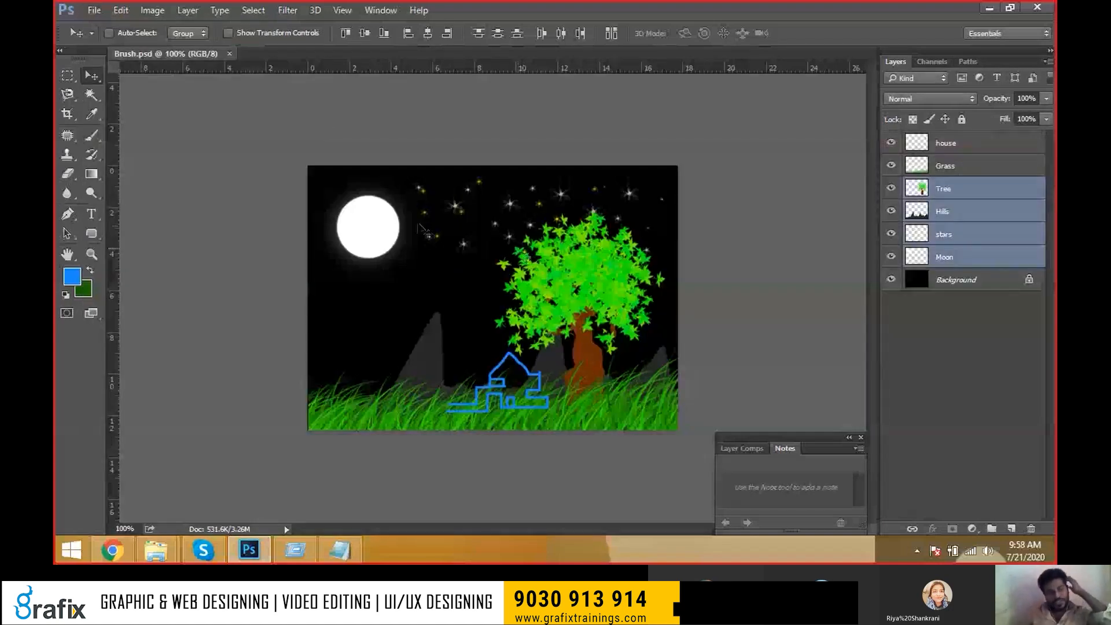
Save a JPEG copy of Brush at Quality 12 (Maximum).
{"action": "left_click", "coordinate": [94, 10]}
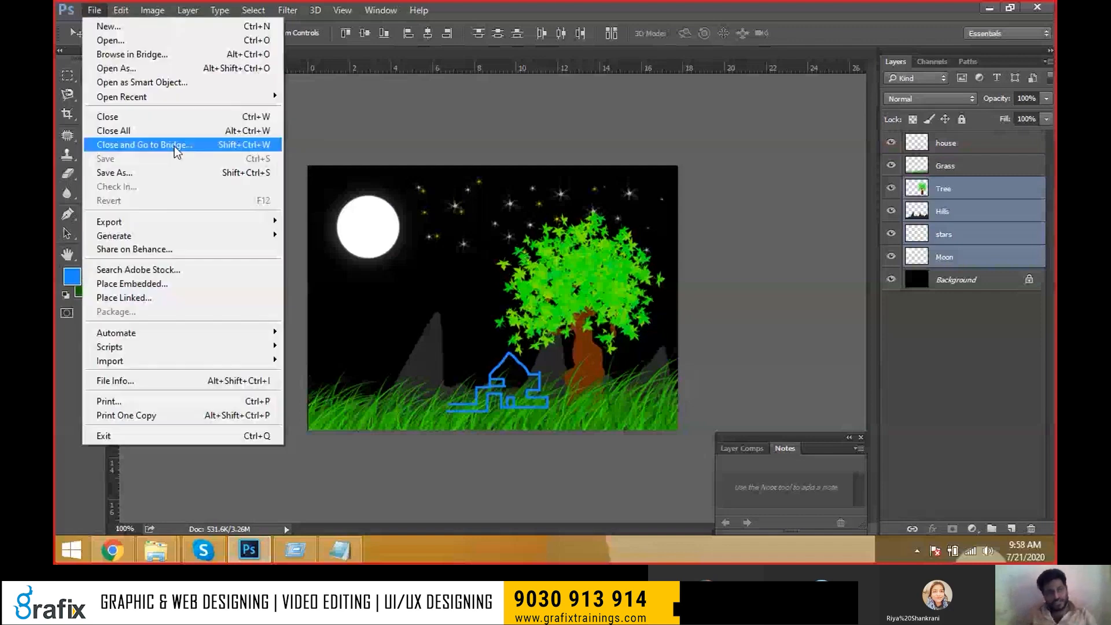
{"action": "left_click", "coordinate": [167, 169]}
{"action": "left_click", "coordinate": [346, 296]}
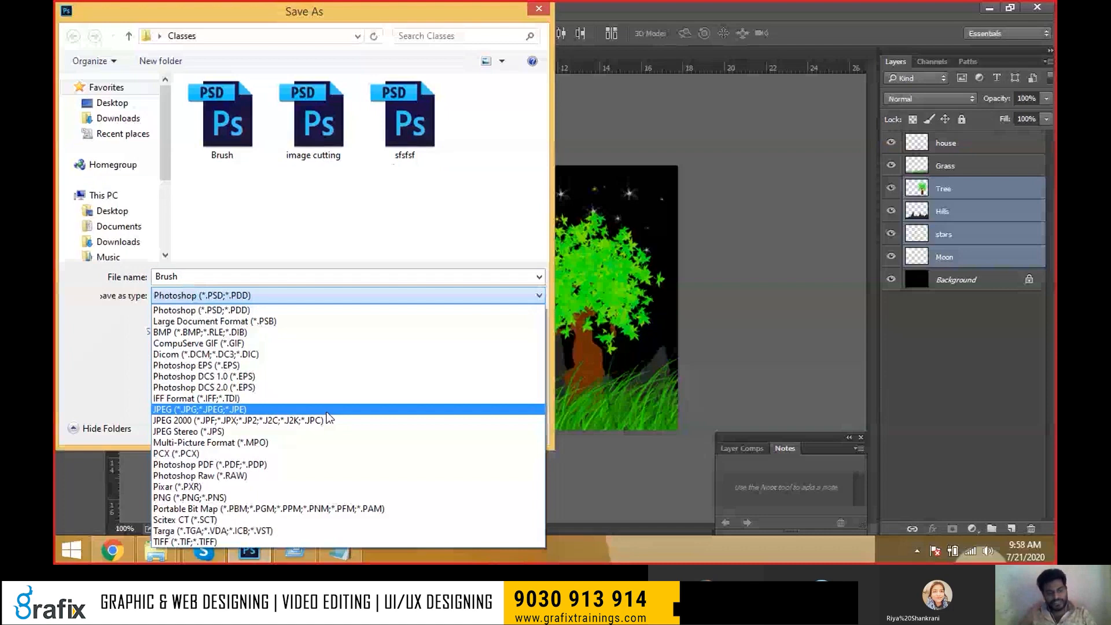
{"action": "left_click", "coordinate": [327, 409]}
{"action": "left_click", "coordinate": [313, 295]}
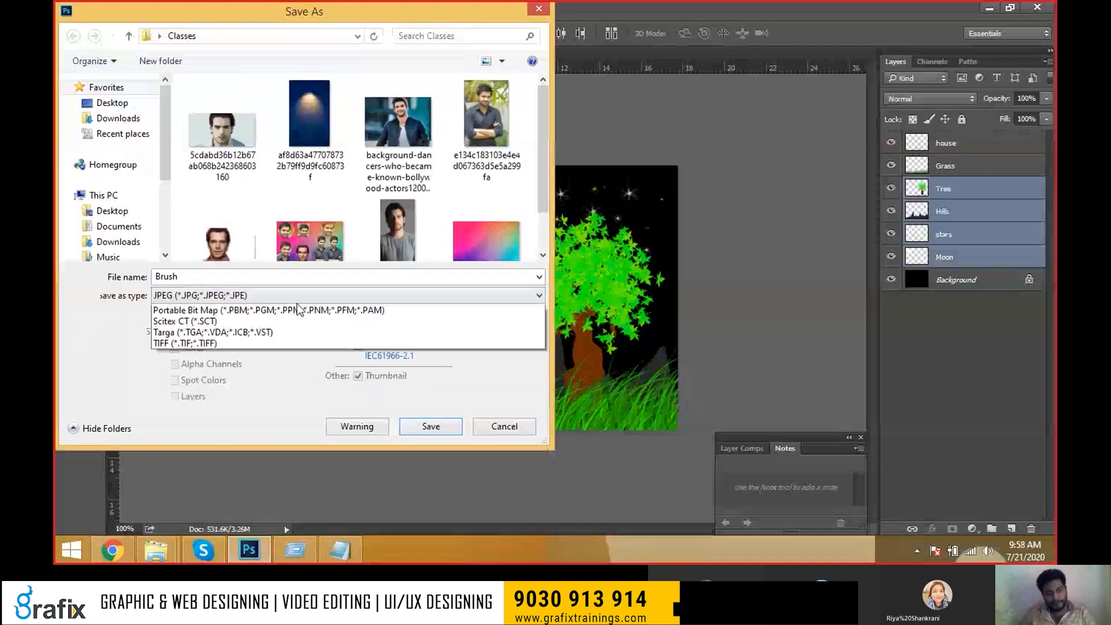
{"action": "left_click", "coordinate": [308, 408]}
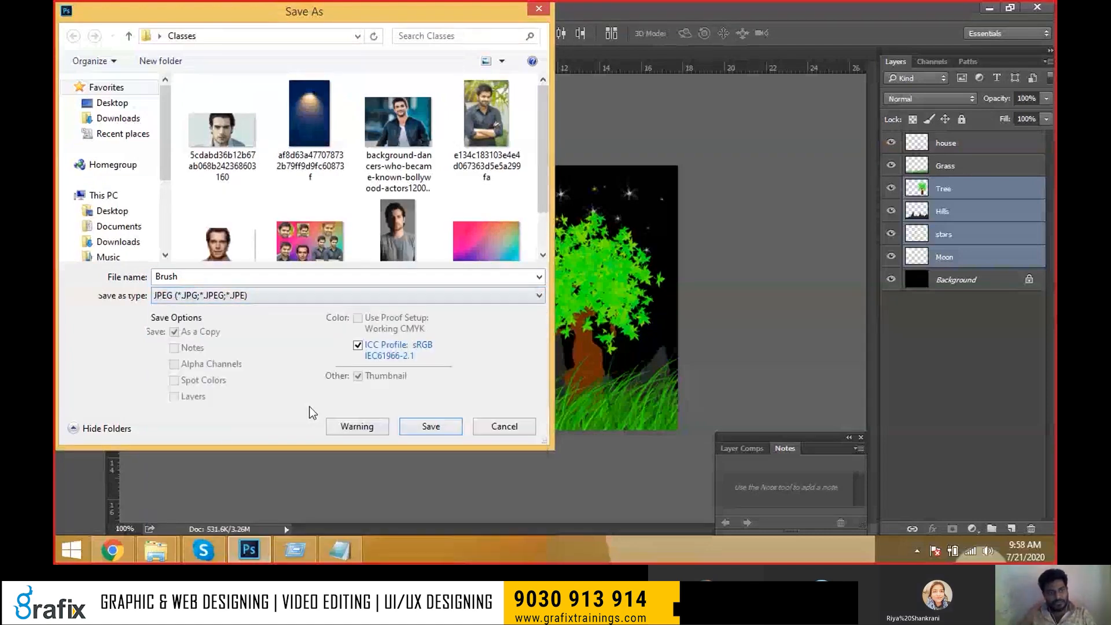
{"action": "left_click", "coordinate": [420, 428]}
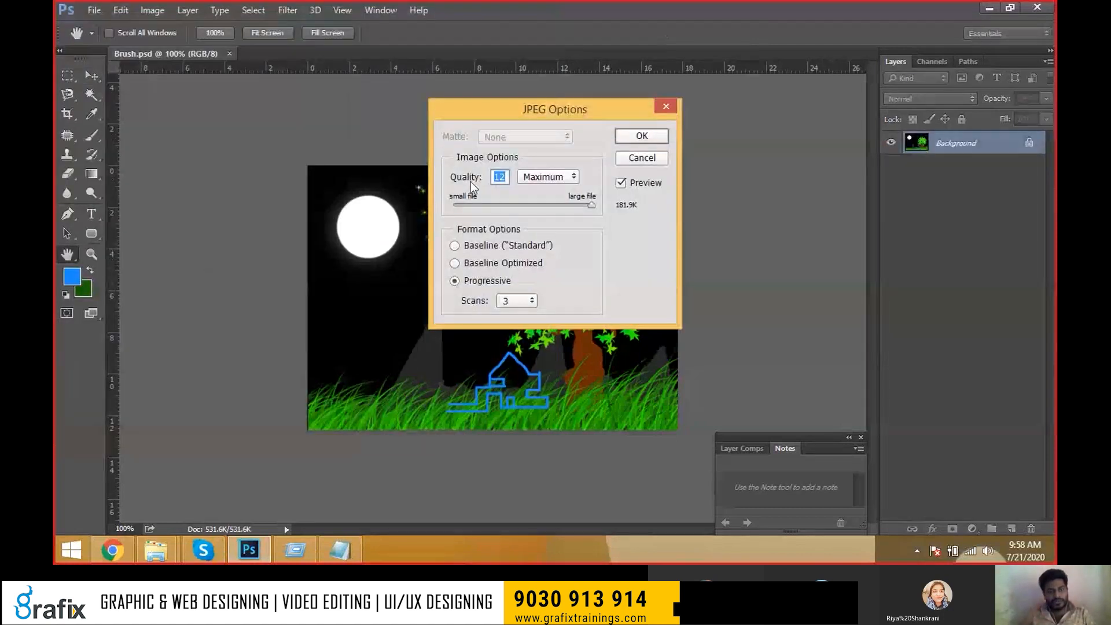
{"action": "left_click_drag", "start_coordinate": [557, 206], "coordinate": [609, 205]}
{"action": "left_click", "coordinate": [641, 137]}
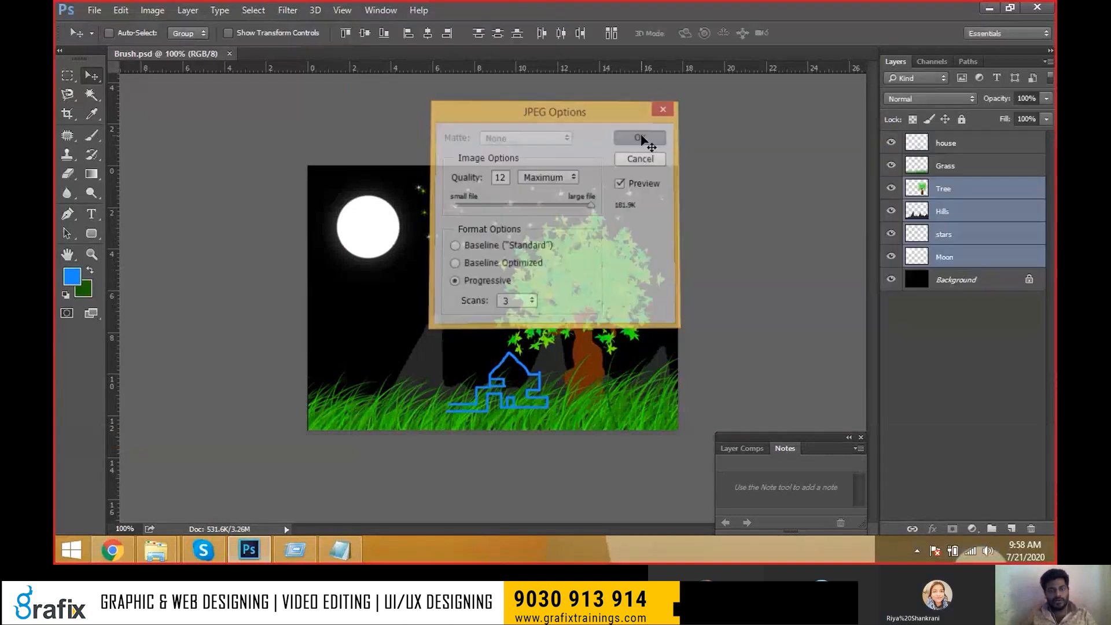
Minimize the open windows to reach the desktop and open the Classes folder.
{"action": "left_click", "coordinate": [989, 9]}
{"action": "left_click", "coordinate": [989, 8]}
{"action": "left_click", "coordinate": [989, 8]}
{"action": "key", "text": "super+r"}
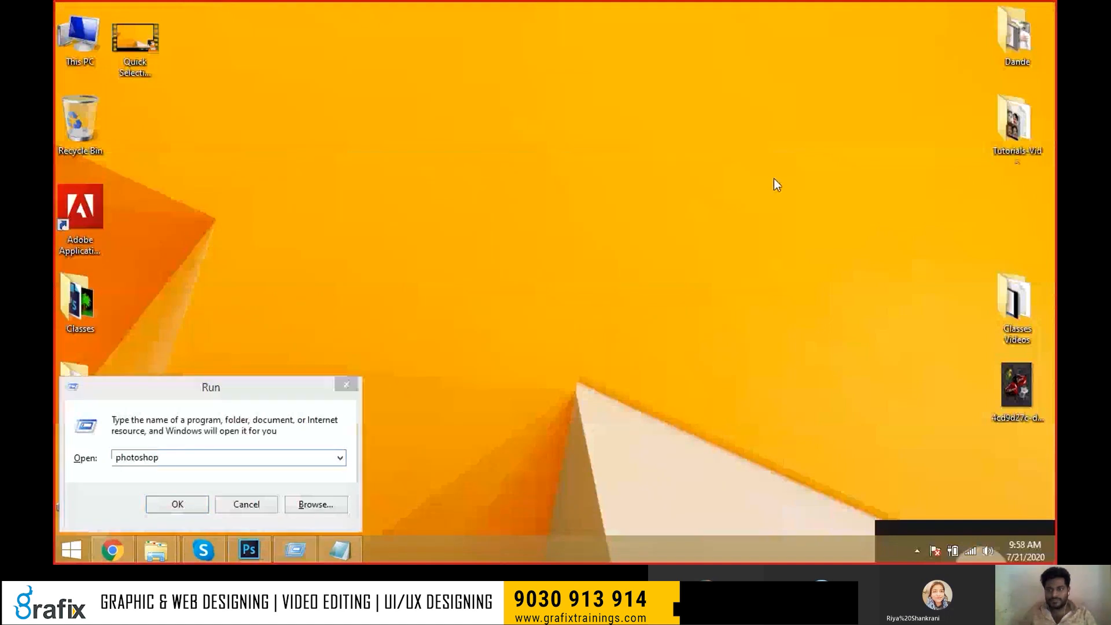
{"action": "left_click", "coordinate": [347, 385]}
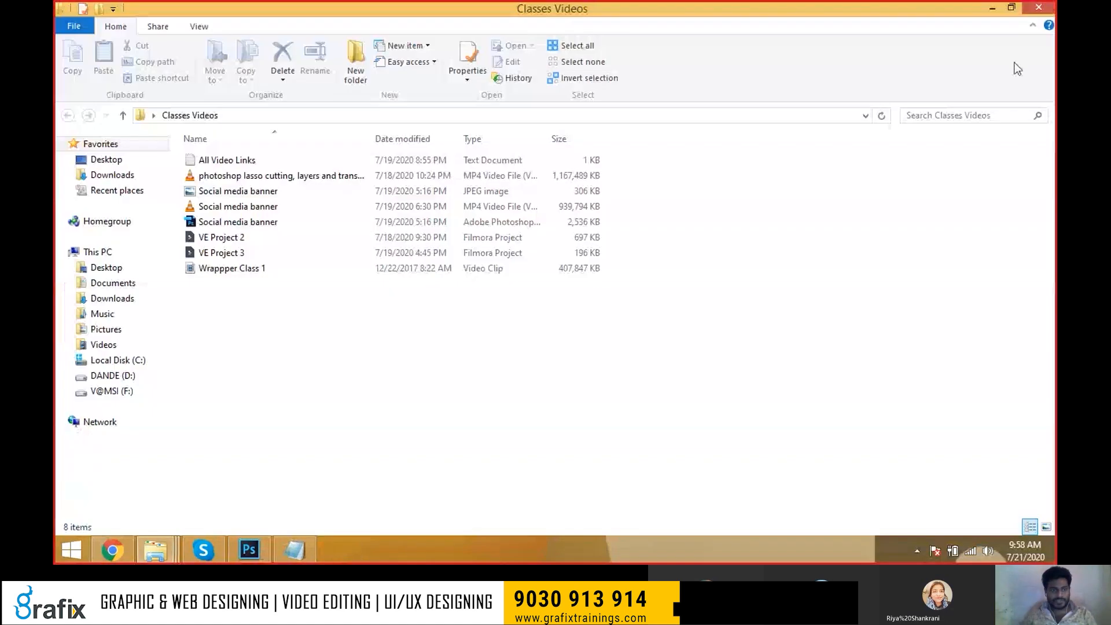
{"action": "left_click", "coordinate": [1083, 8]}
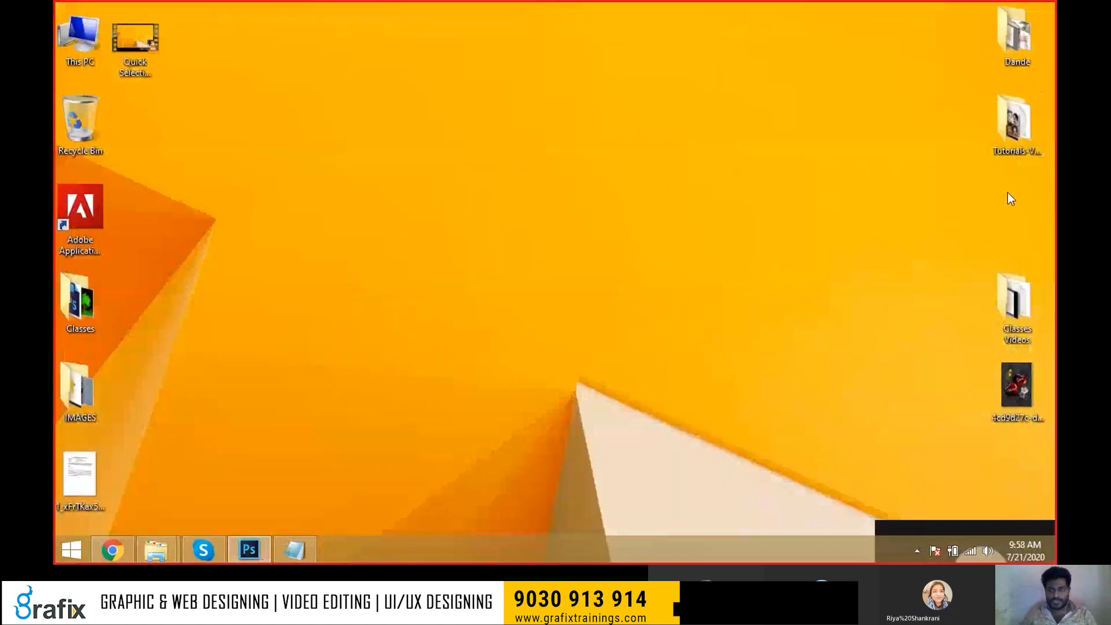
{"action": "double_click", "coordinate": [80, 302]}
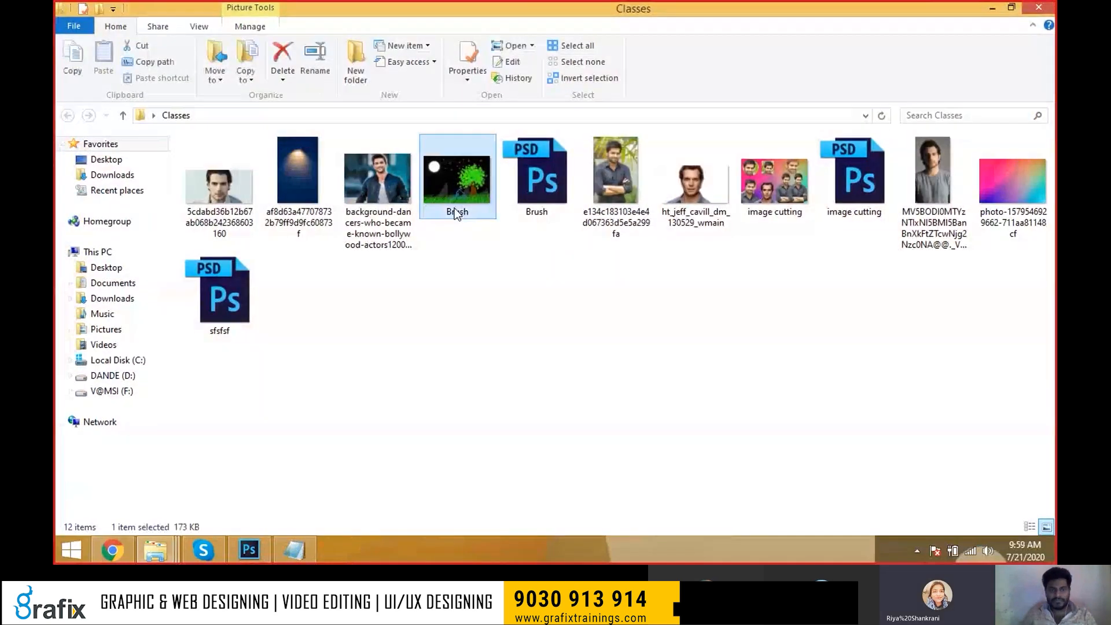
Preview the Brush JPEG in Windows Photo Viewer, then return to Photoshop.
{"action": "left_click", "coordinate": [553, 180]}
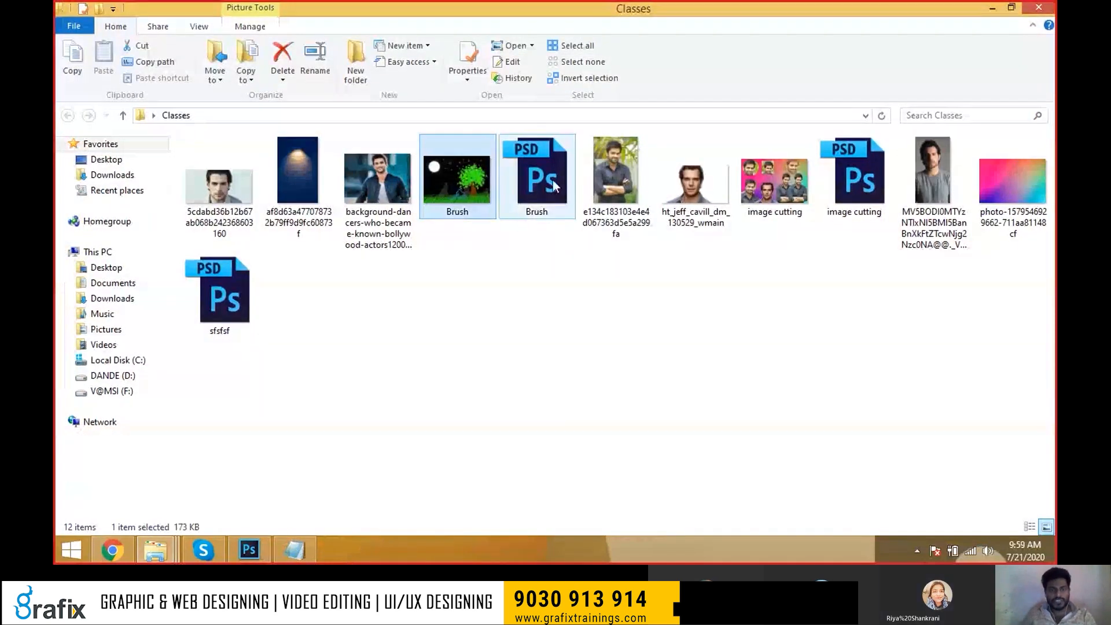
{"action": "left_click", "coordinate": [472, 180]}
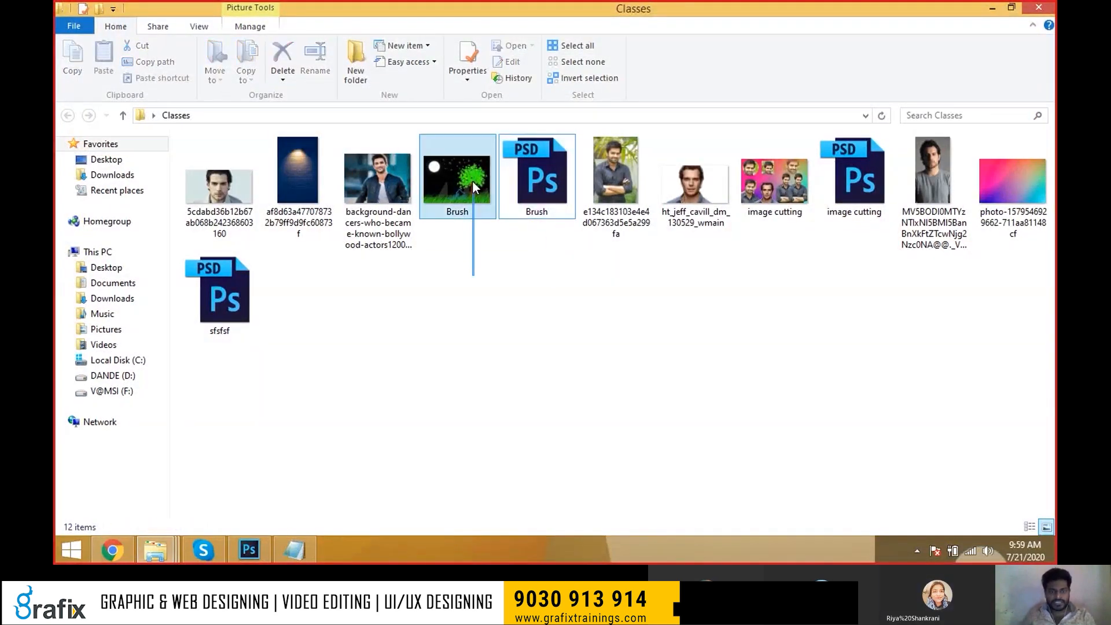
{"action": "double_click", "coordinate": [472, 173]}
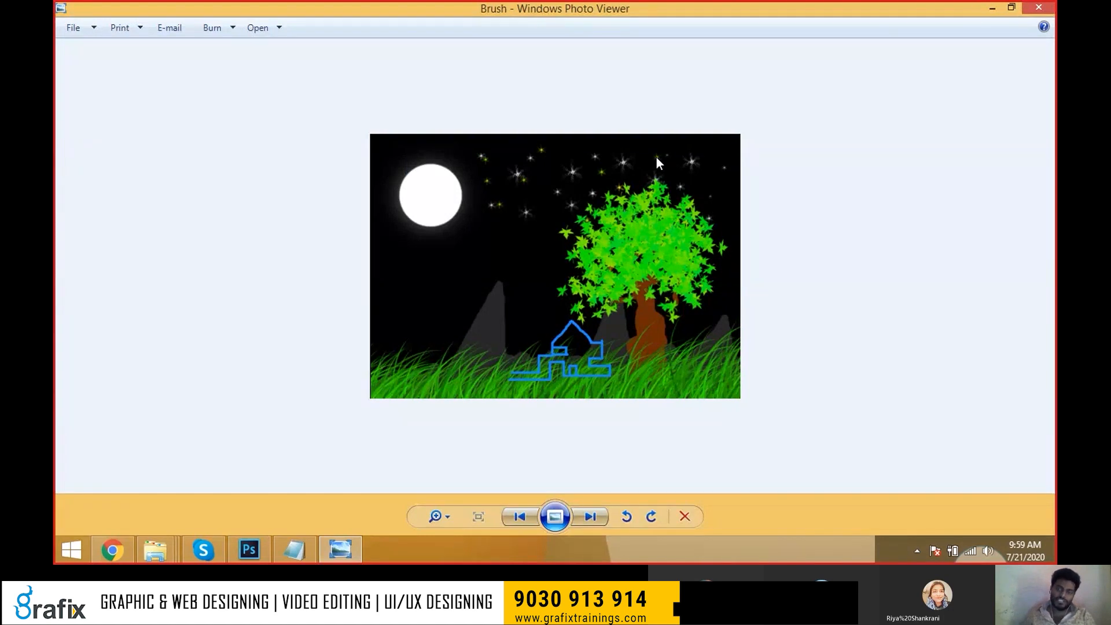
{"action": "key", "text": "alt+F4"}
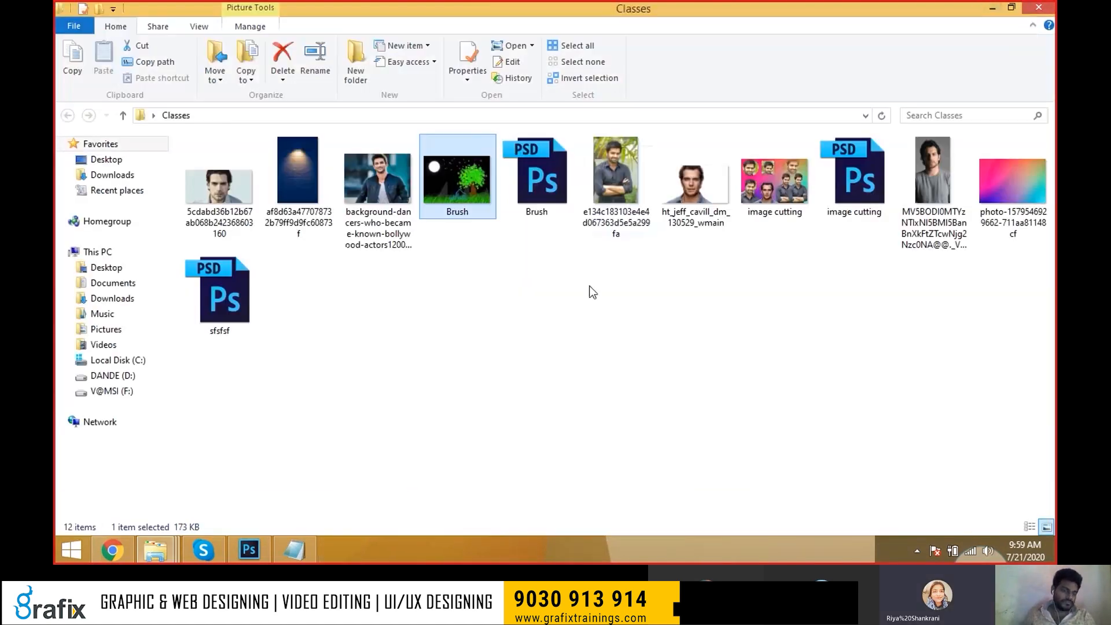
{"action": "left_click", "coordinate": [250, 548]}
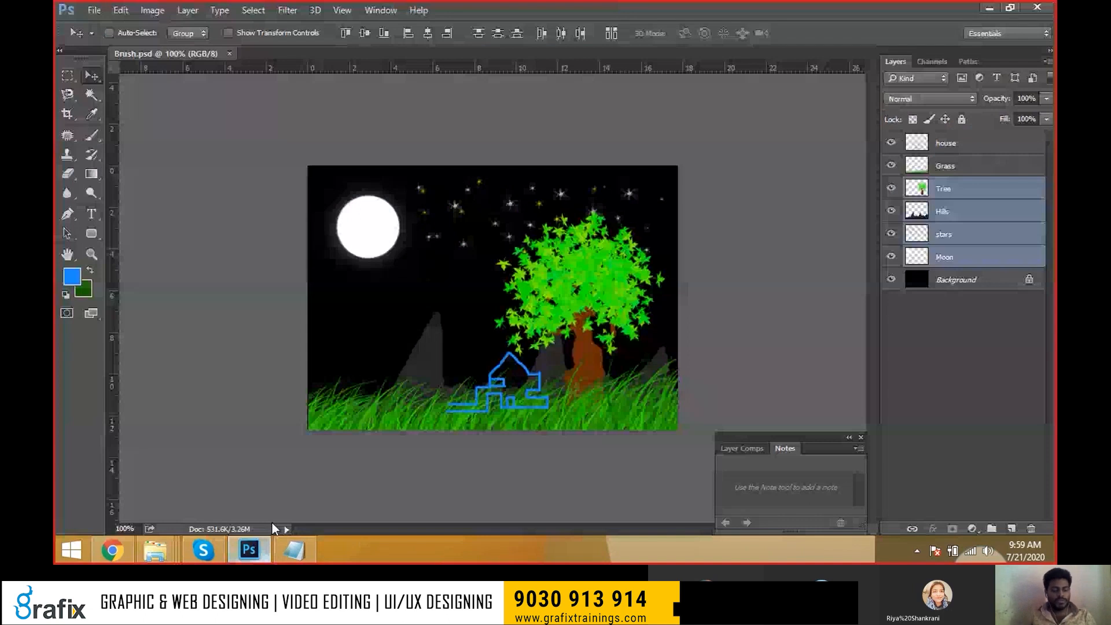
Close Brush.psd and create a new 7 × 5 inch white document.
{"action": "key", "text": "ctrl+w"}
{"action": "key", "text": "ctrl+n"}
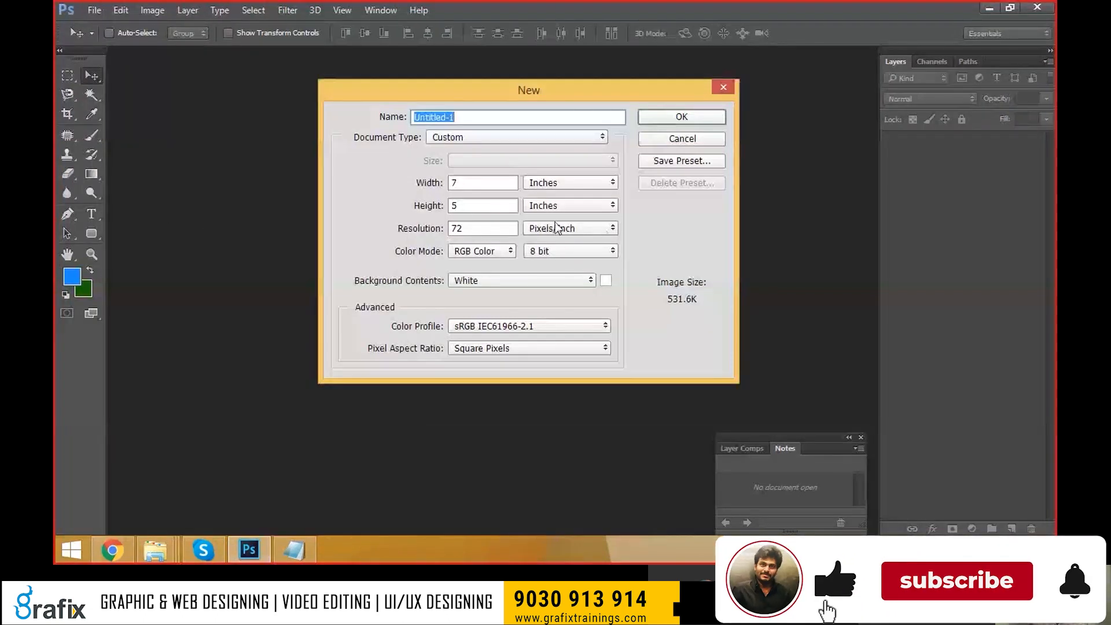
{"action": "left_click", "coordinate": [577, 187]}
{"action": "left_click", "coordinate": [707, 117]}
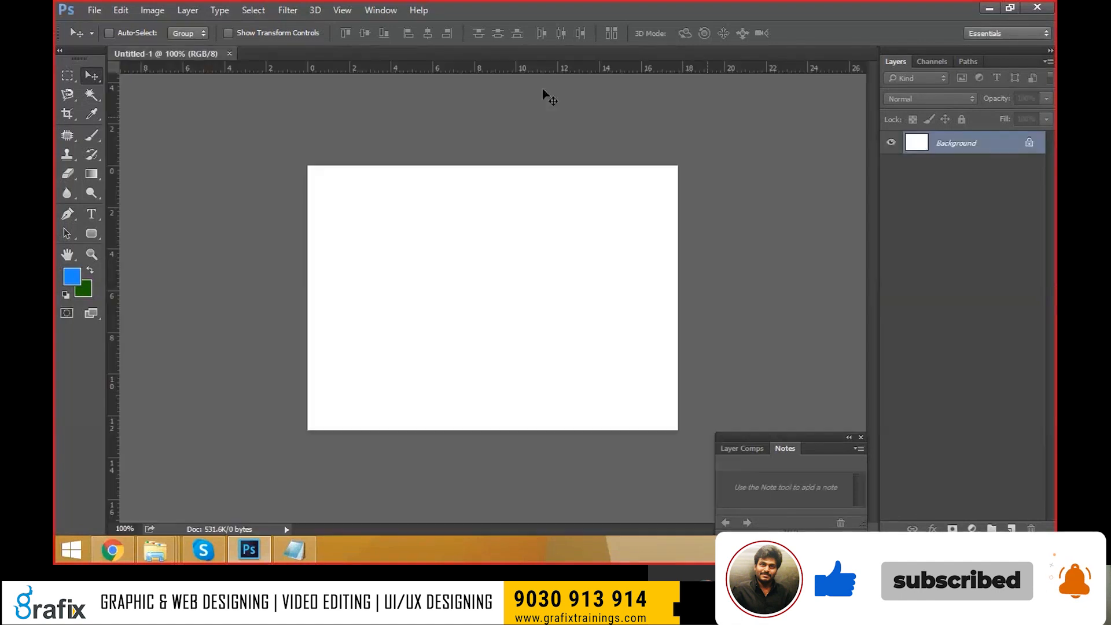
Select the Color Replacement Tool from the brush tool group.
{"action": "left_click_drag", "start_coordinate": [92, 174], "coordinate": [125, 194]}
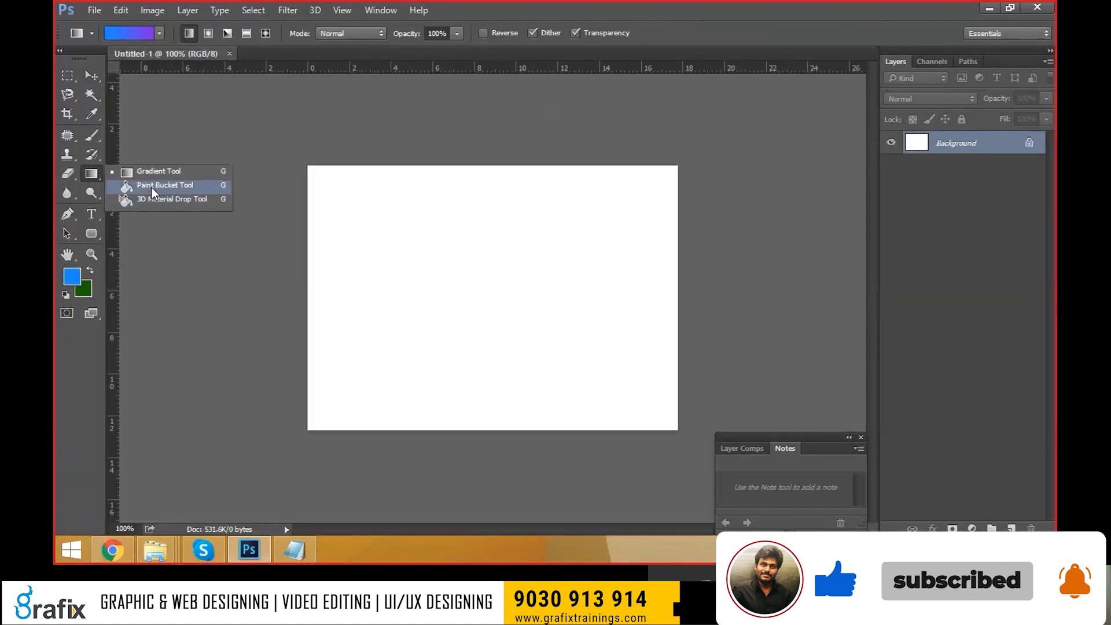
{"action": "left_click_drag", "start_coordinate": [91, 155], "coordinate": [152, 173]}
{"action": "left_click_drag", "start_coordinate": [91, 135], "coordinate": [136, 160]}
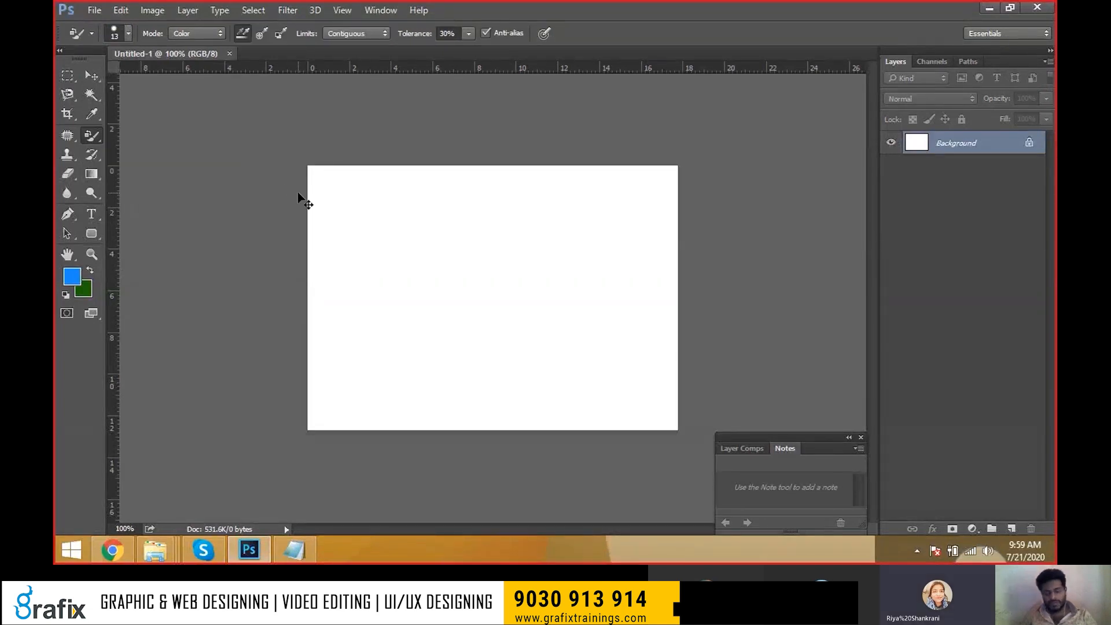
Open the photo of the man in a denim jacket from the Classes folder.
{"action": "key", "text": "ctrl+o"}
{"action": "left_click", "coordinate": [301, 200]}
{"action": "scroll", "coordinate": [363, 225], "scroll_direction": "down", "scroll_amount": 2}
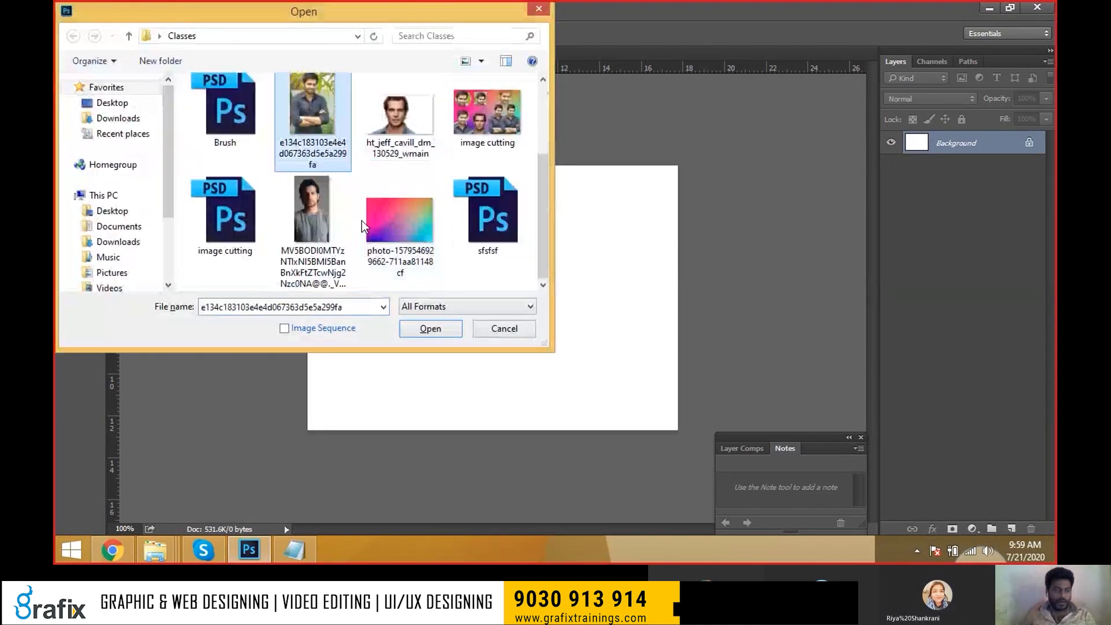
{"action": "scroll", "coordinate": [365, 223], "scroll_direction": "up", "scroll_amount": 2}
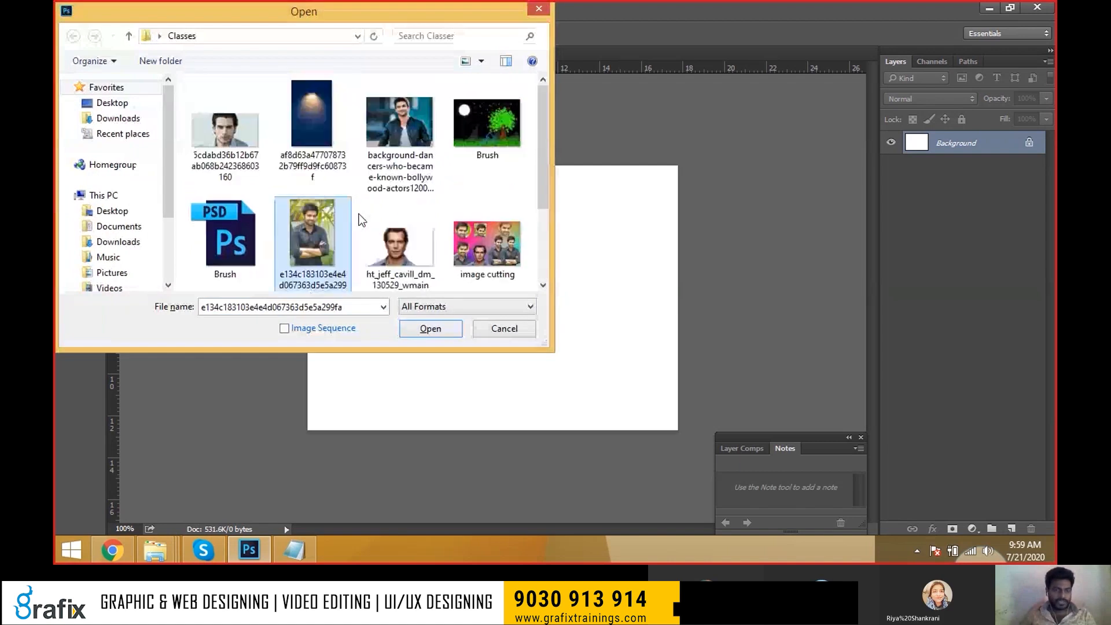
{"action": "double_click", "coordinate": [389, 145]}
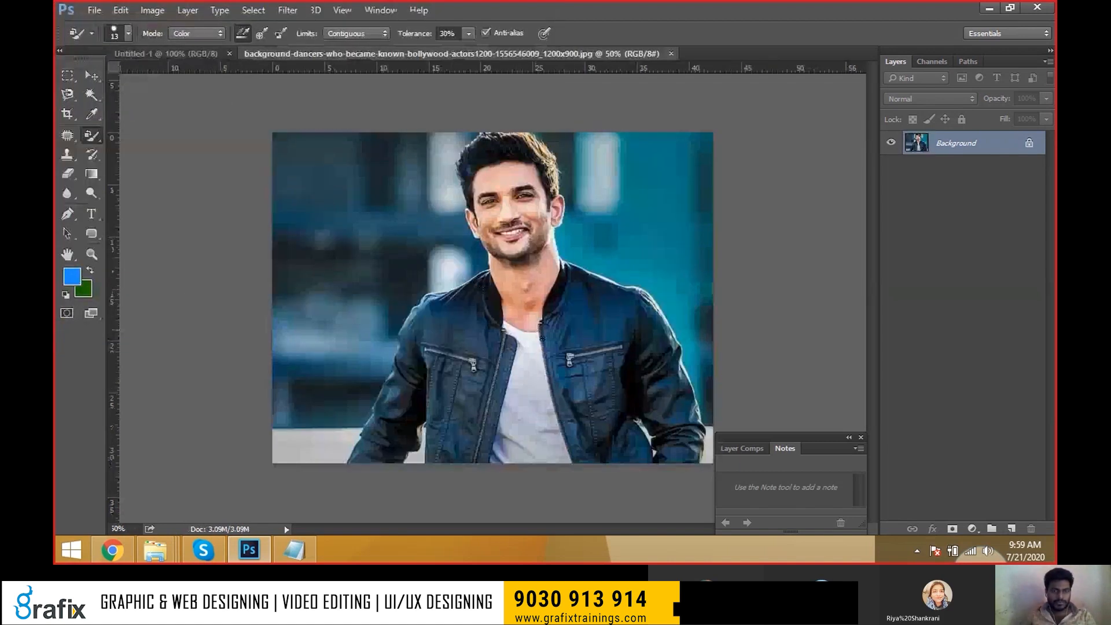
{"action": "key", "text": "ctrl+o"}
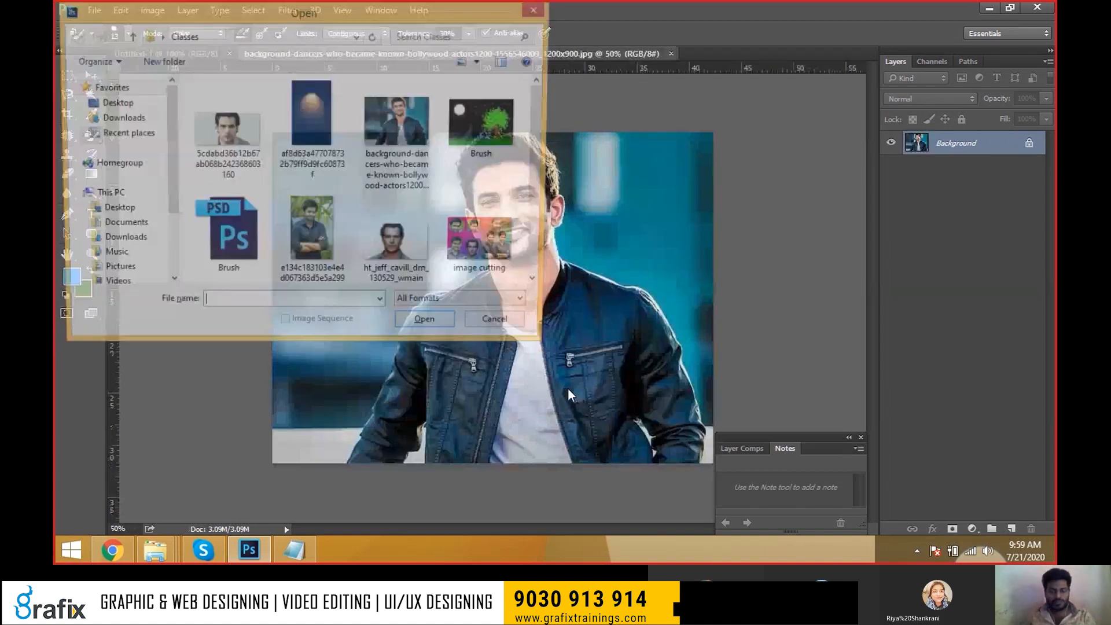
{"action": "key", "text": "Escape"}
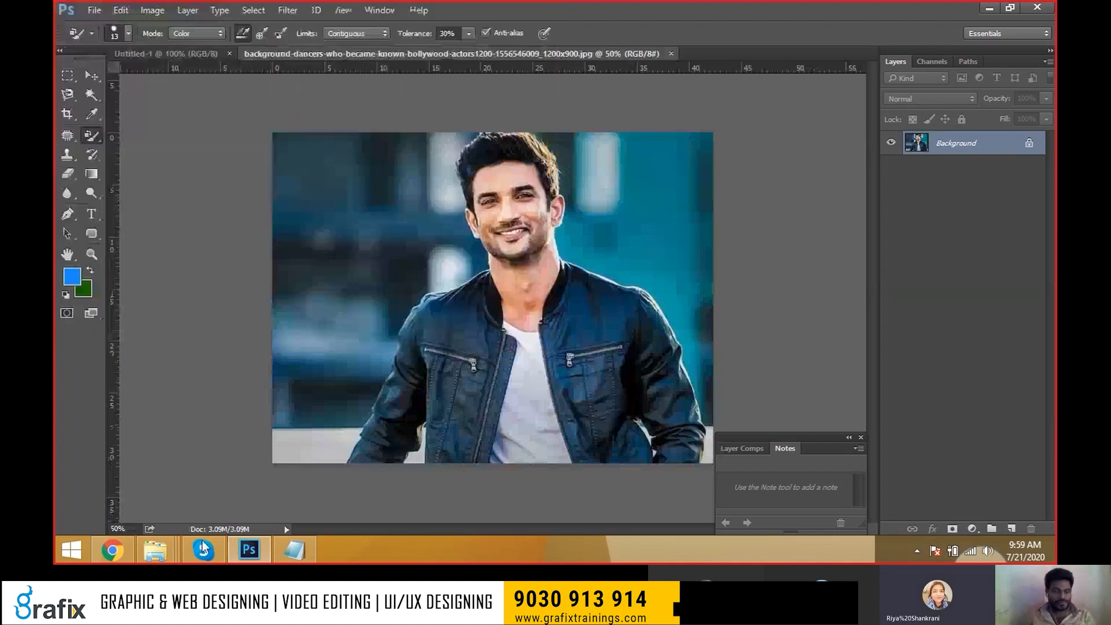
Search Google in Chrome for 'telugu actress'.
{"action": "left_click", "coordinate": [107, 544]}
{"action": "type", "text": "google.com"}
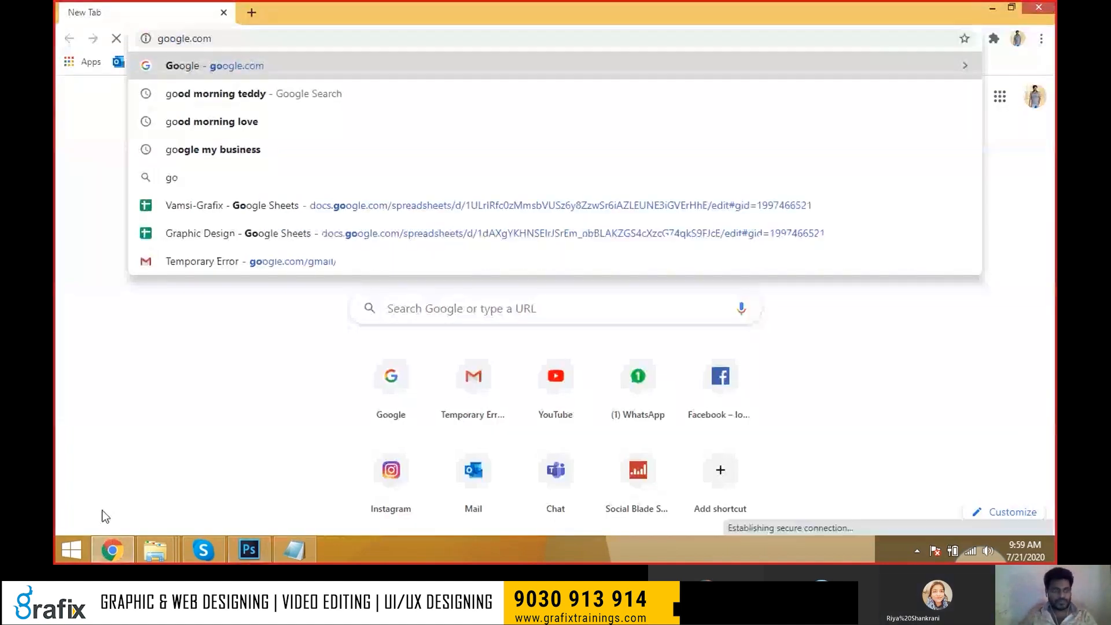
{"action": "key", "text": "Return"}
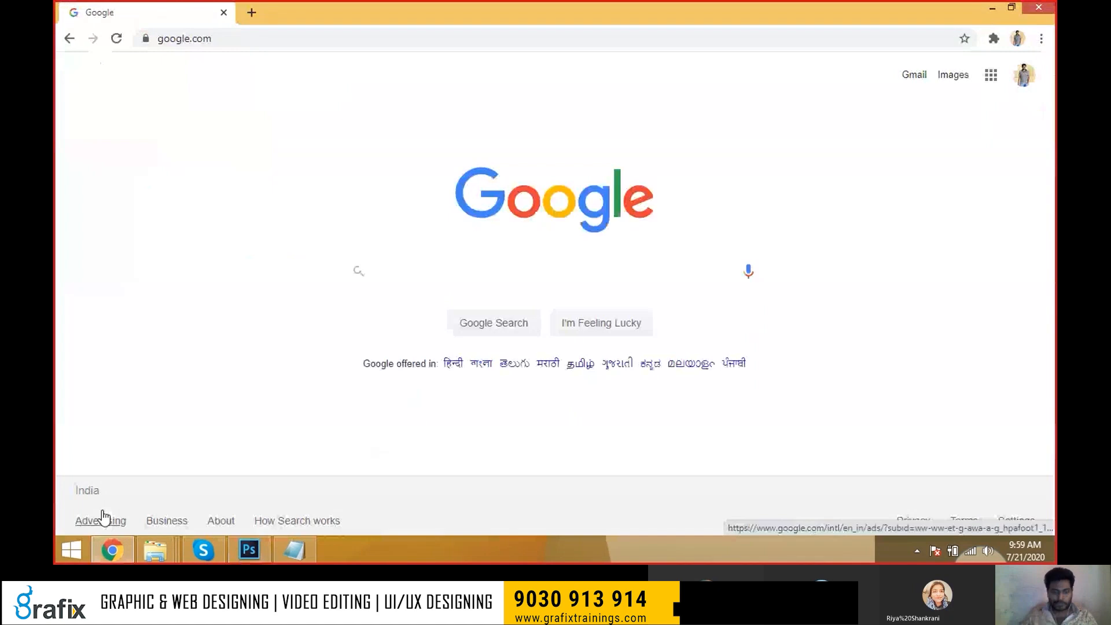
{"action": "type", "text": "imag"}
{"action": "key", "text": "BackSpace"}
{"action": "key", "text": "BackSpace"}
{"action": "key", "text": "BackSpace"}
{"action": "key", "text": "BackSpace"}
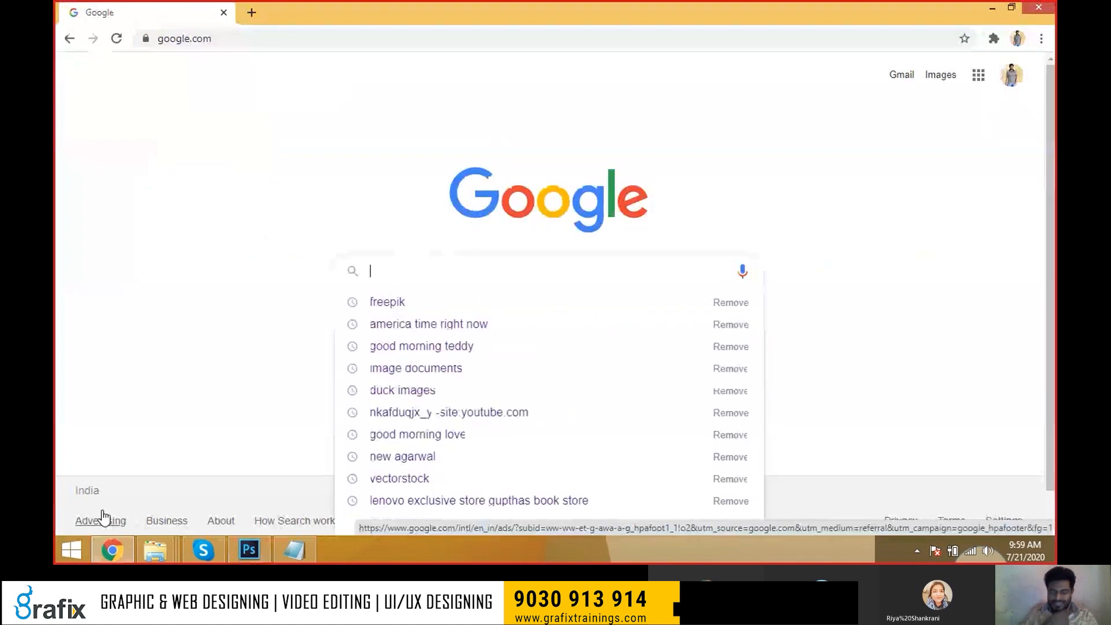
{"action": "type", "text": "telugu "}
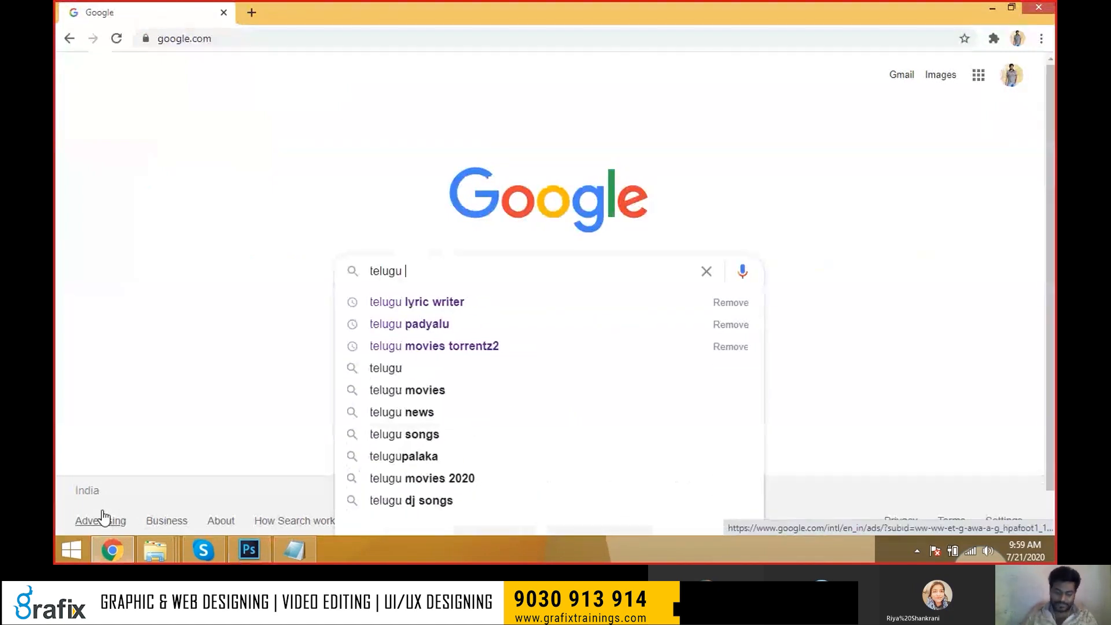
{"action": "type", "text": "acteres"}
{"action": "key", "text": "Escape"}
{"action": "key", "text": "ctrl+a"}
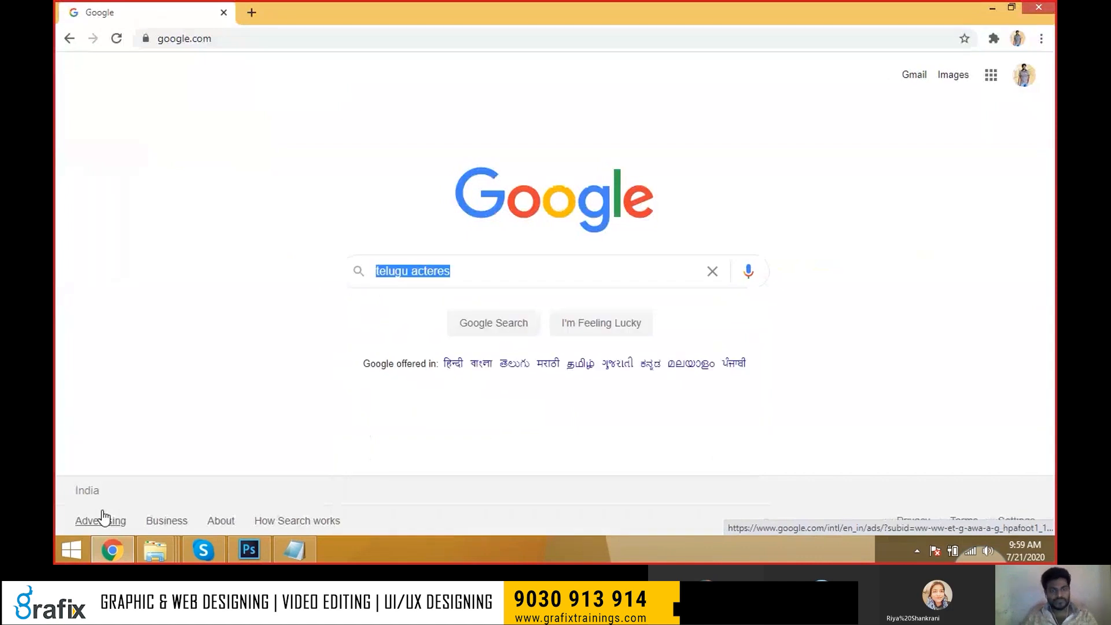
{"action": "type", "text": "bo"}
{"action": "key", "text": "BackSpace"}
{"action": "key", "text": "BackSpace"}
{"action": "type", "text": "te"}
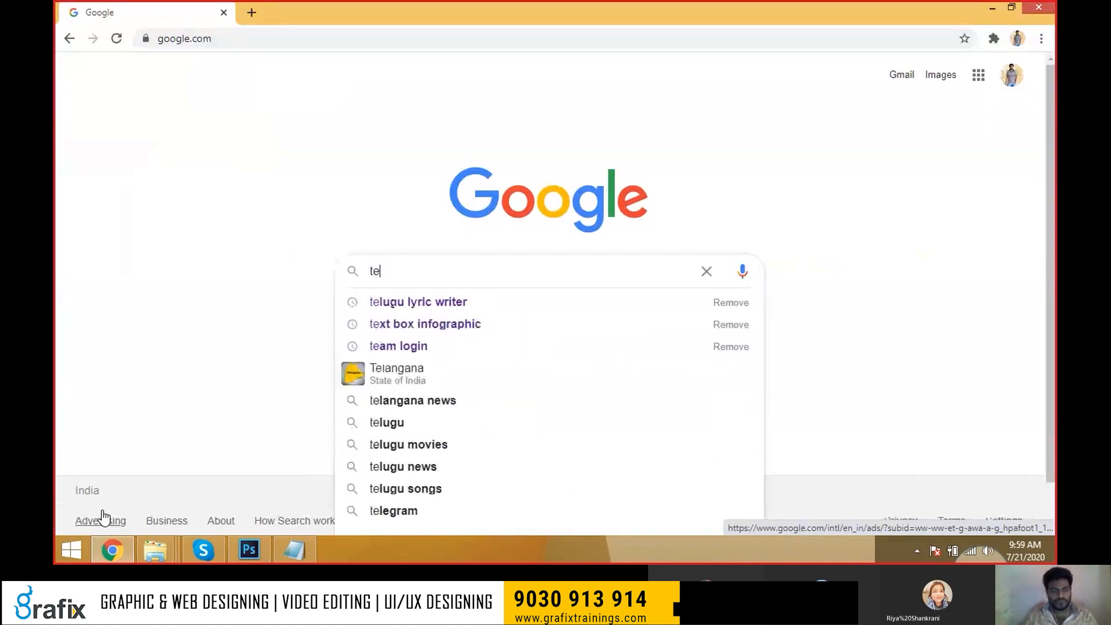
{"action": "type", "text": "lugu actre"}
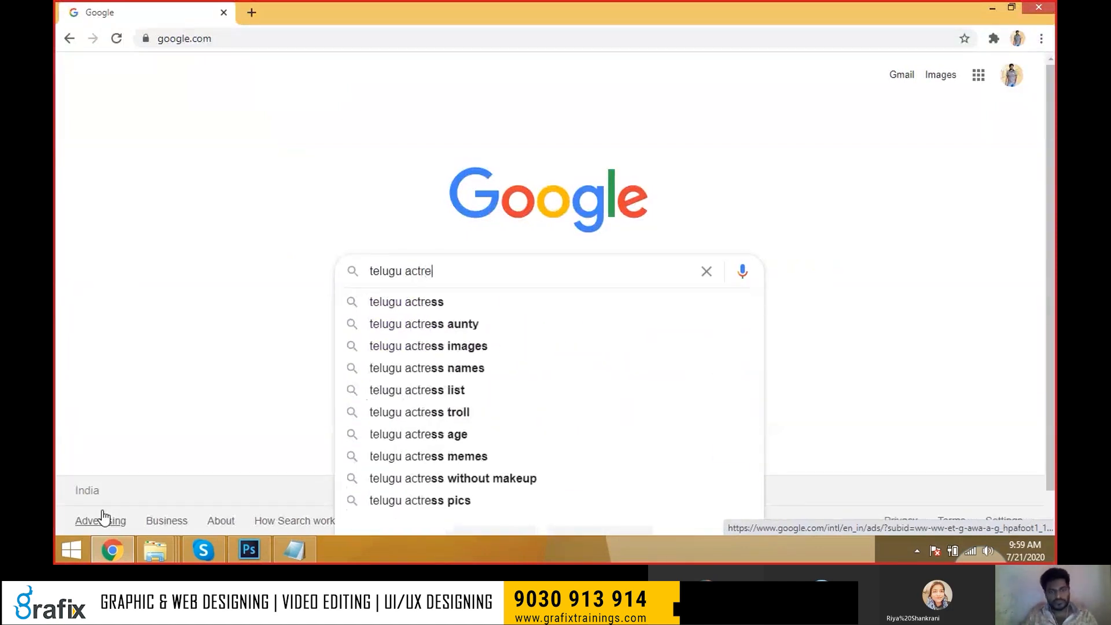
{"action": "type", "text": "ss"}
{"action": "key", "text": "Return"}
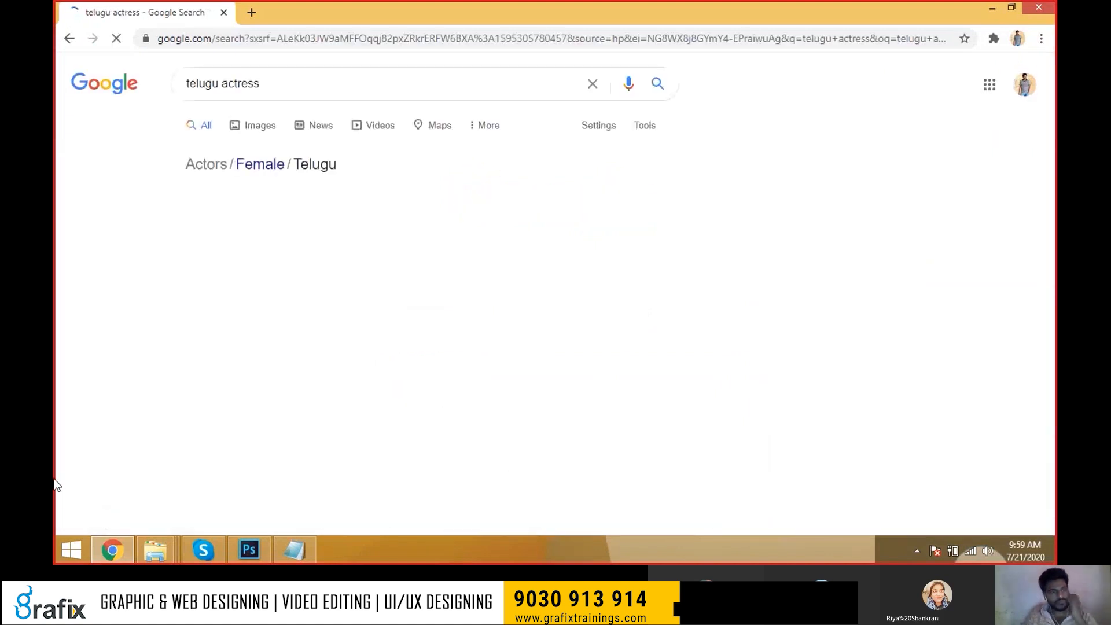
Switch to the Images results for telugu actress and scroll through them.
{"action": "left_click", "coordinate": [259, 125]}
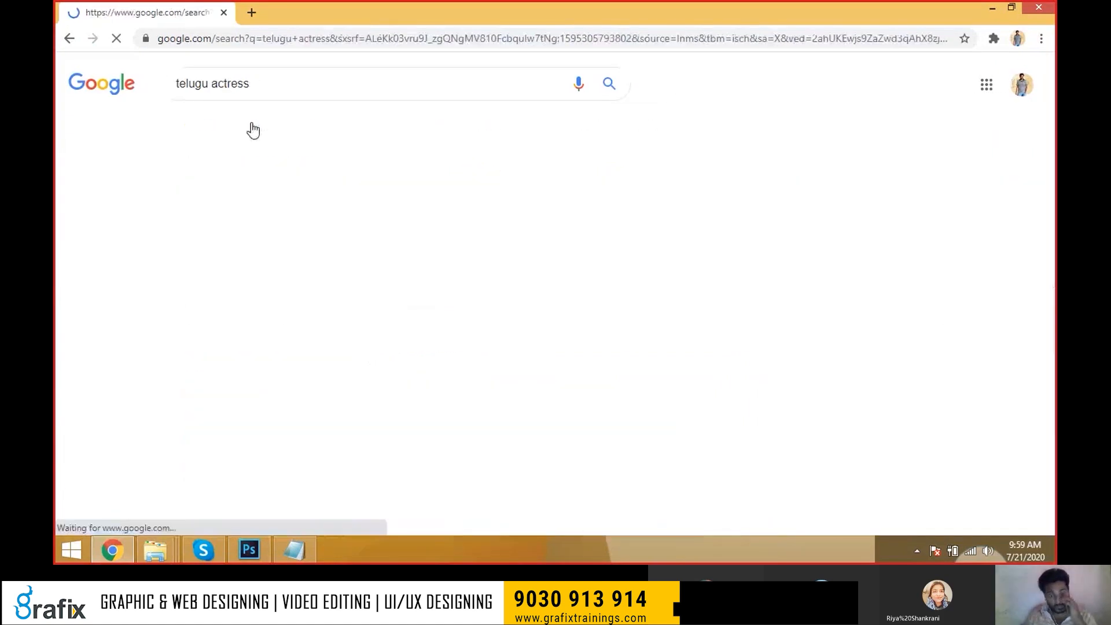
{"action": "scroll", "coordinate": [399, 311], "scroll_direction": "down", "scroll_amount": 2}
{"action": "scroll", "coordinate": [399, 311], "scroll_direction": "down", "scroll_amount": 5}
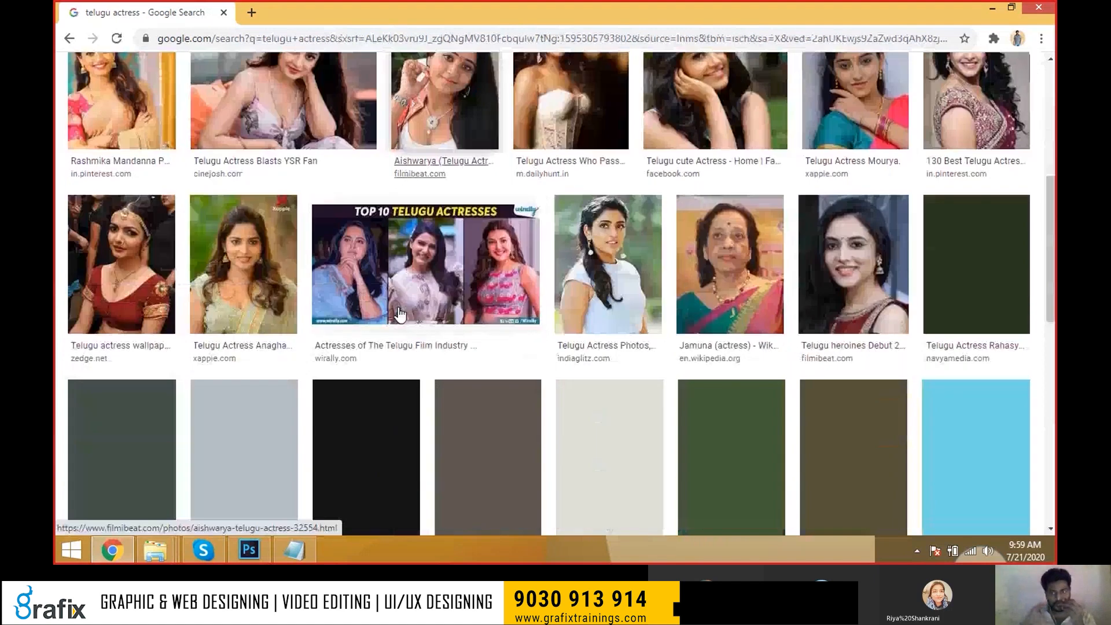
{"action": "scroll", "coordinate": [399, 314], "scroll_direction": "down", "scroll_amount": 5}
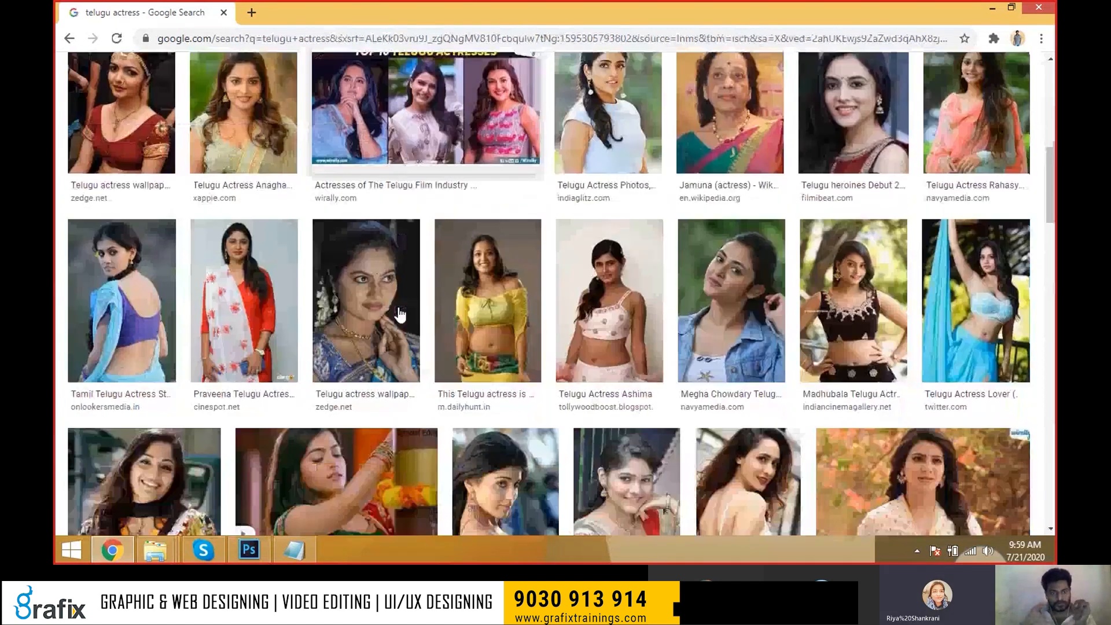
{"action": "scroll", "coordinate": [399, 314], "scroll_direction": "down", "scroll_amount": 5}
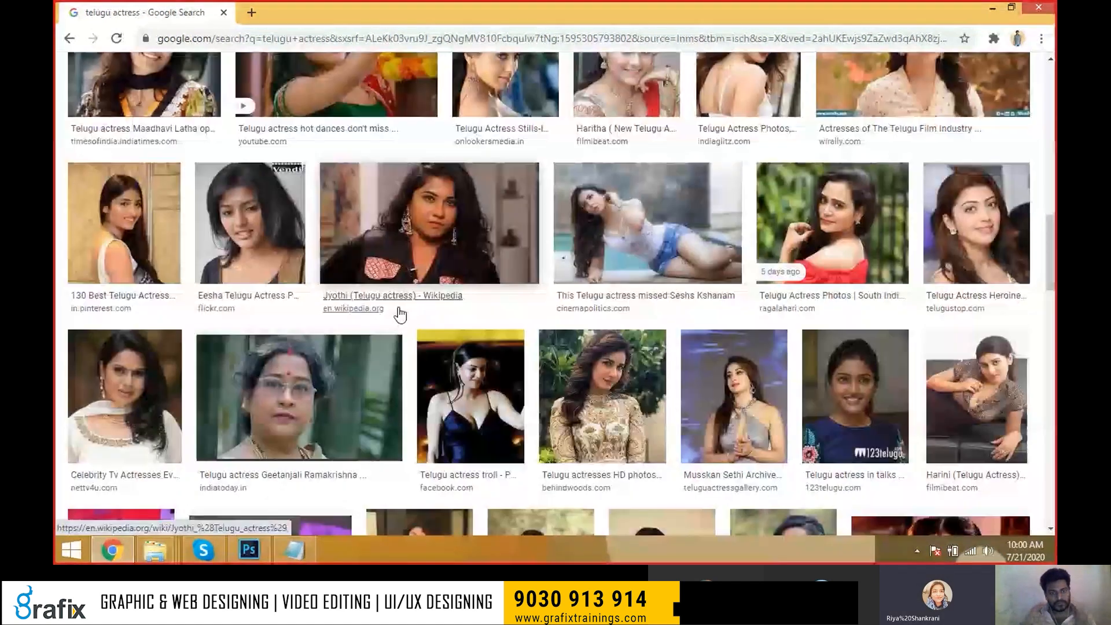
{"action": "scroll", "coordinate": [399, 314], "scroll_direction": "down", "scroll_amount": 5}
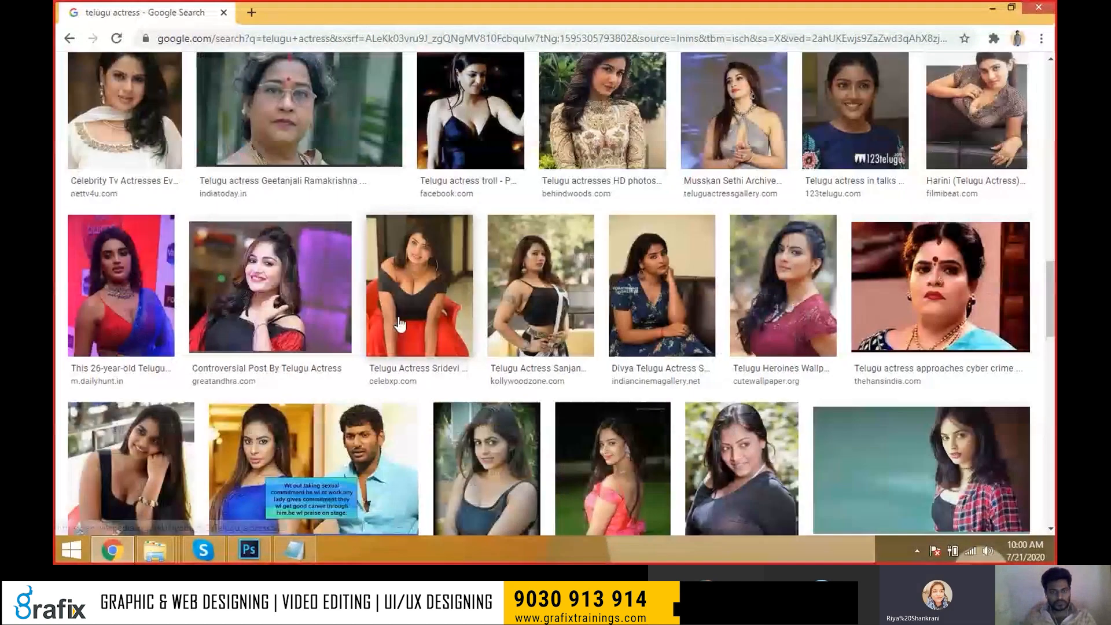
{"action": "scroll", "coordinate": [399, 318], "scroll_direction": "down", "scroll_amount": 5}
{"action": "scroll", "coordinate": [399, 318], "scroll_direction": "up", "scroll_amount": 10}
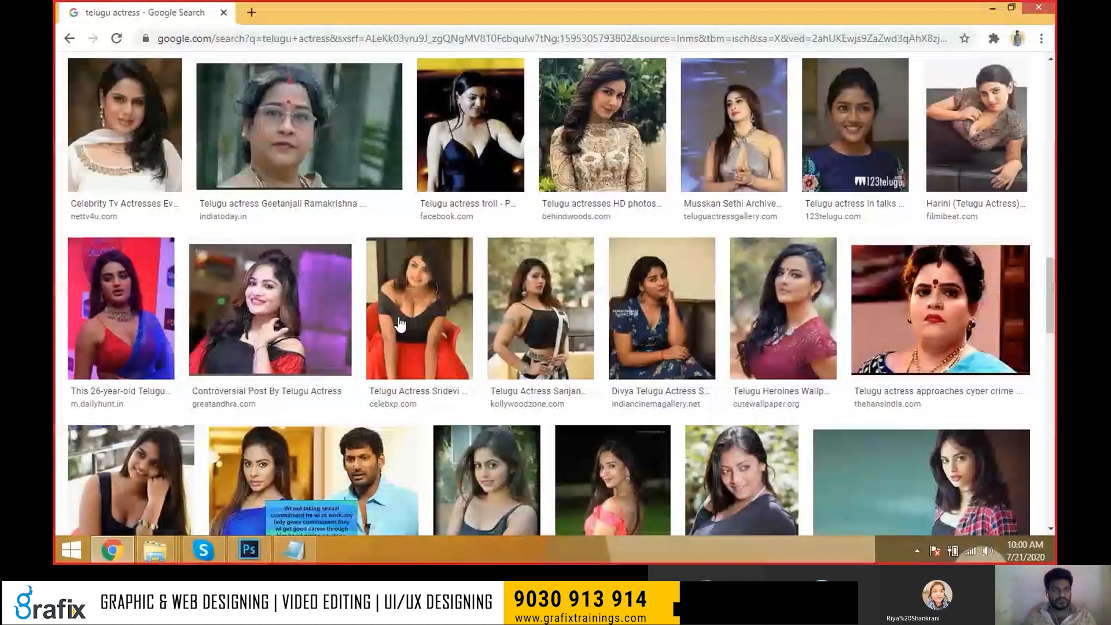
{"action": "scroll", "coordinate": [226, 86], "scroll_direction": "up", "scroll_amount": 10}
Search Google Images for 'samantha' and preview her orange-saree photo.
{"action": "triple_click", "coordinate": [227, 87]}
{"action": "type", "text": "sam"}
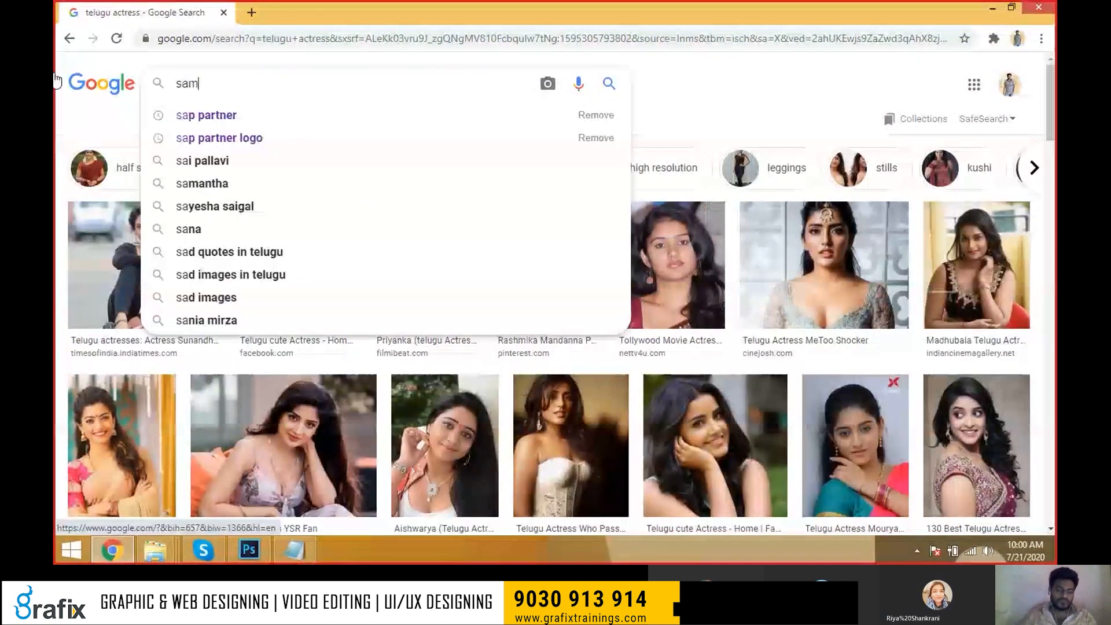
{"action": "type", "text": "antha"}
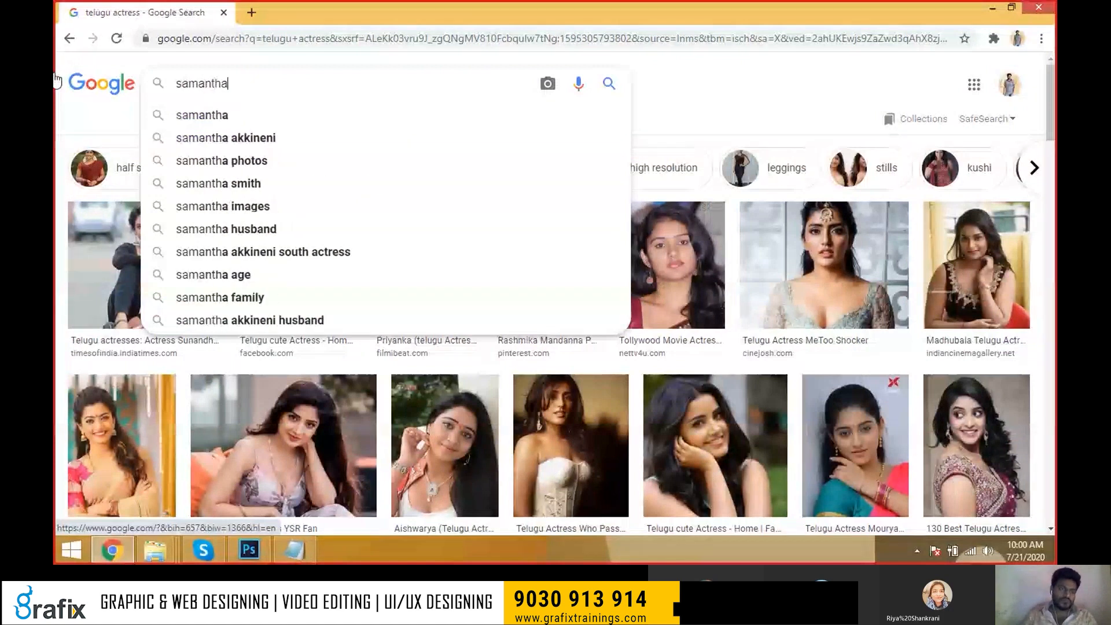
{"action": "key", "text": "Return"}
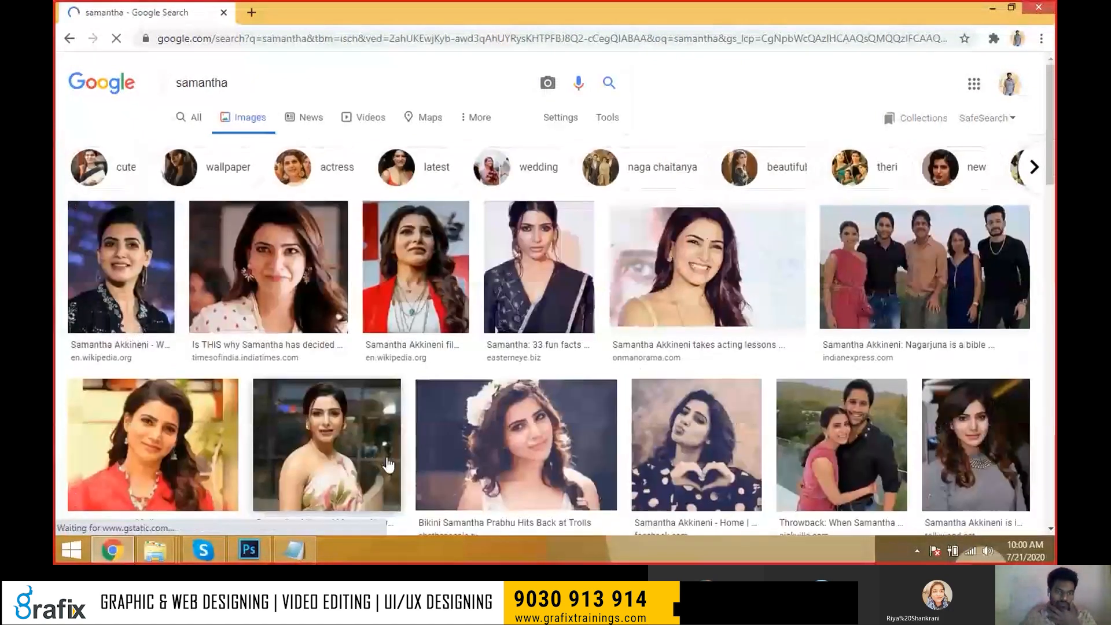
{"action": "scroll", "coordinate": [387, 463], "scroll_direction": "down", "scroll_amount": 1}
{"action": "scroll", "coordinate": [387, 463], "scroll_direction": "down", "scroll_amount": 3}
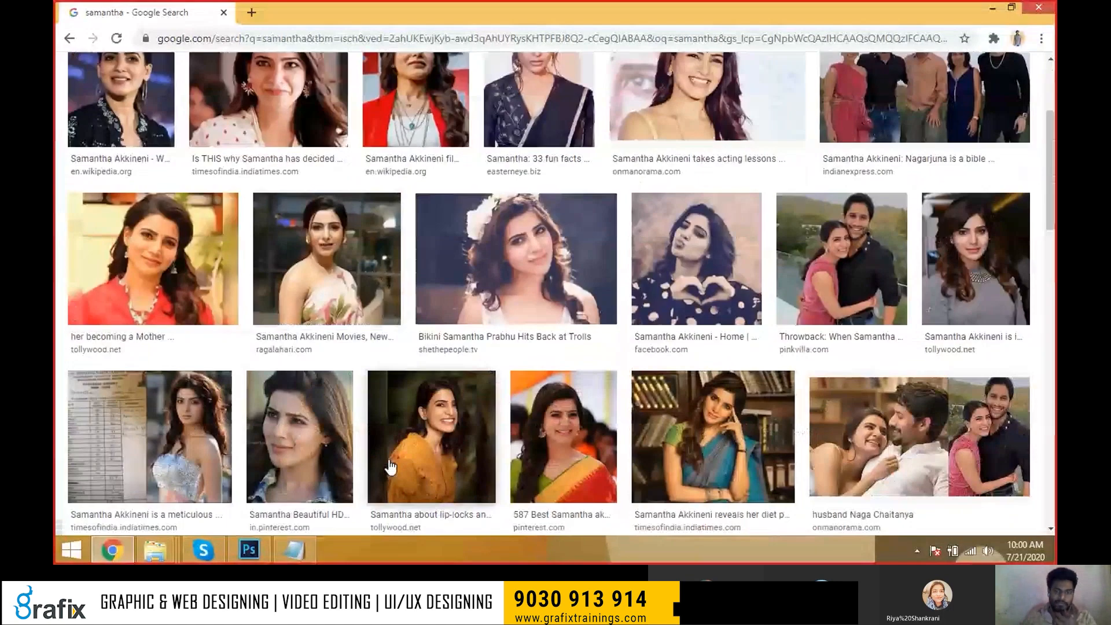
{"action": "scroll", "coordinate": [390, 467], "scroll_direction": "down", "scroll_amount": 2}
{"action": "left_click", "coordinate": [564, 335]}
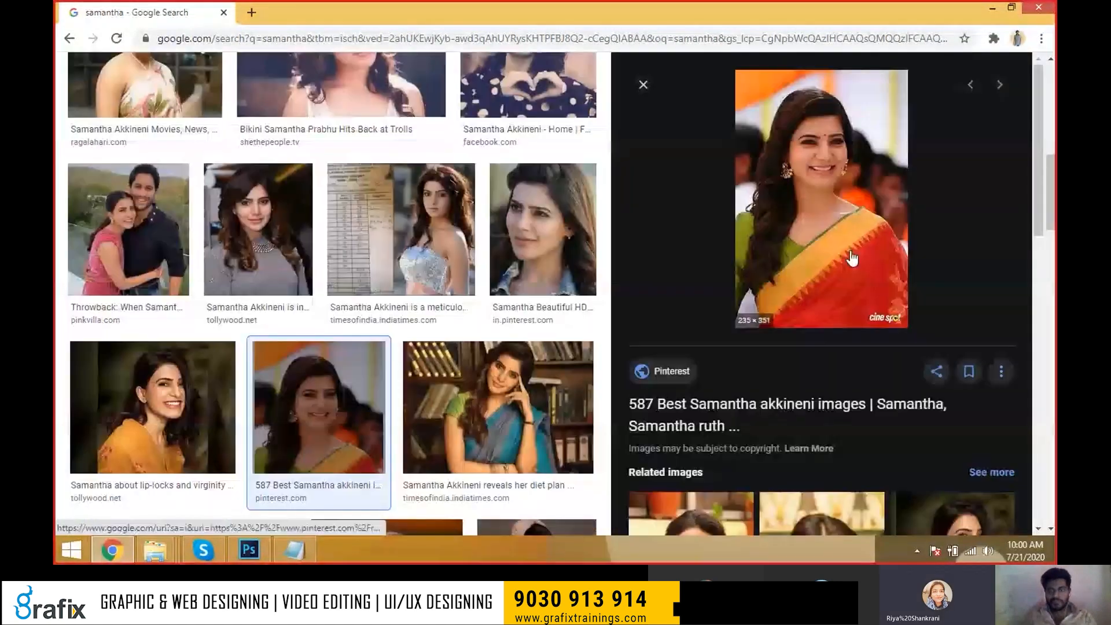
{"action": "right_click", "coordinate": [848, 238]}
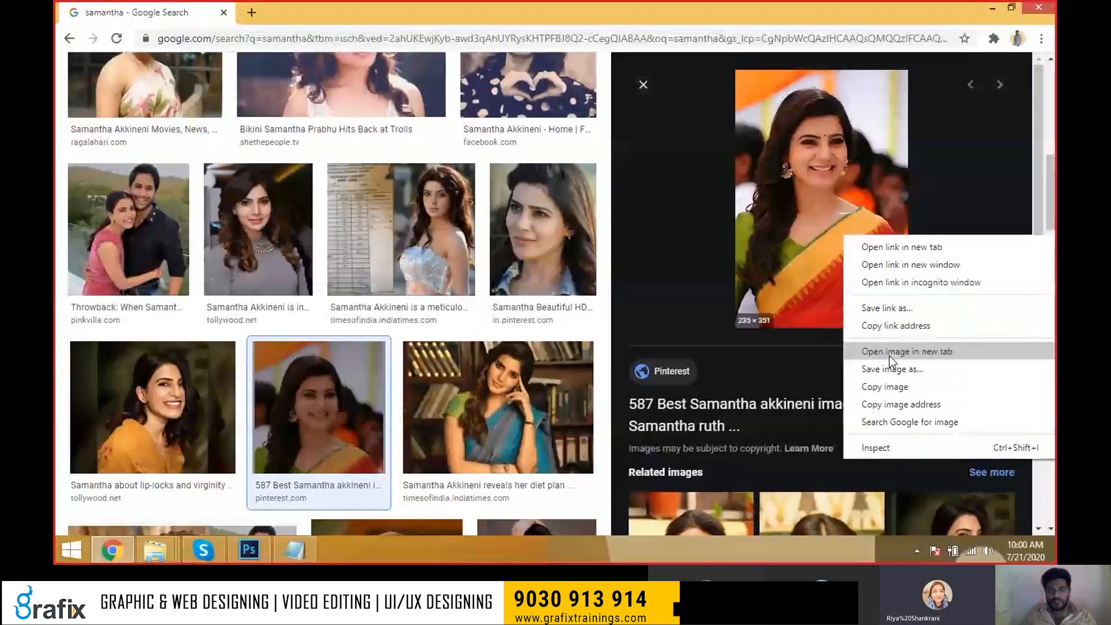
{"action": "scroll", "coordinate": [390, 297], "scroll_direction": "up", "scroll_amount": 10}
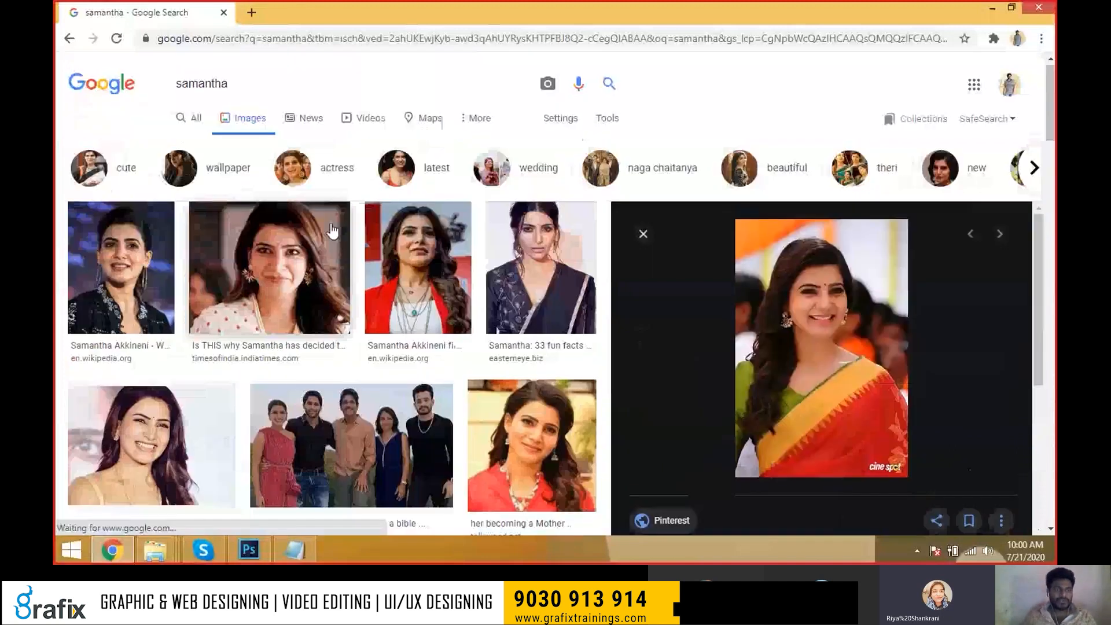
{"action": "left_click", "coordinate": [640, 231]}
Filter the image search results to large images only.
{"action": "left_click", "coordinate": [604, 122]}
{"action": "left_click", "coordinate": [185, 143]}
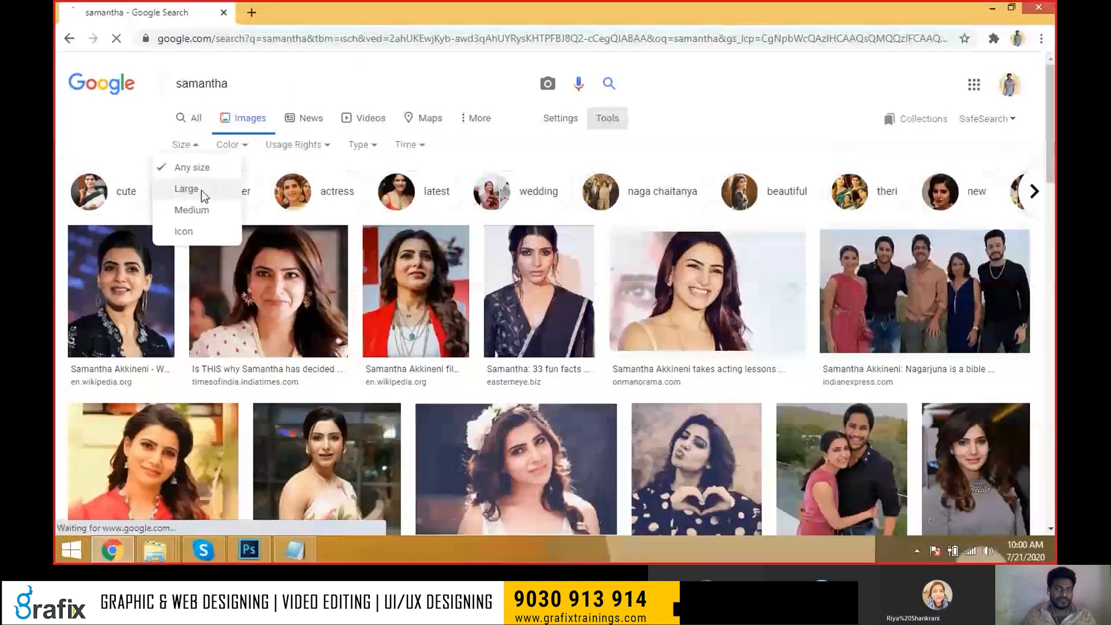
{"action": "left_click", "coordinate": [201, 190]}
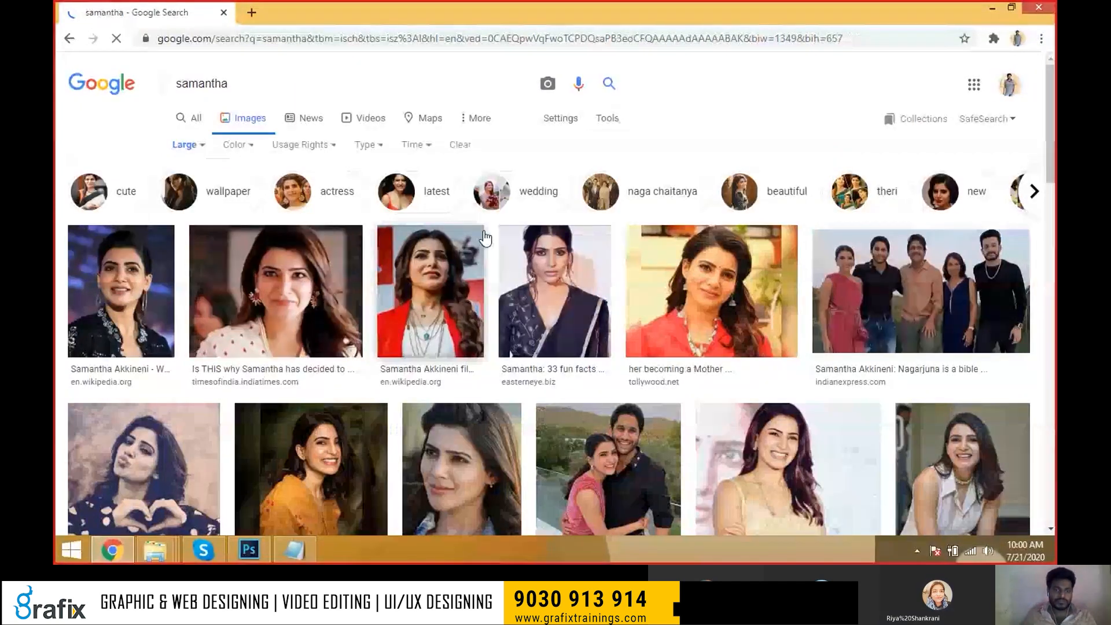
{"action": "scroll", "coordinate": [485, 239], "scroll_direction": "down", "scroll_amount": 5}
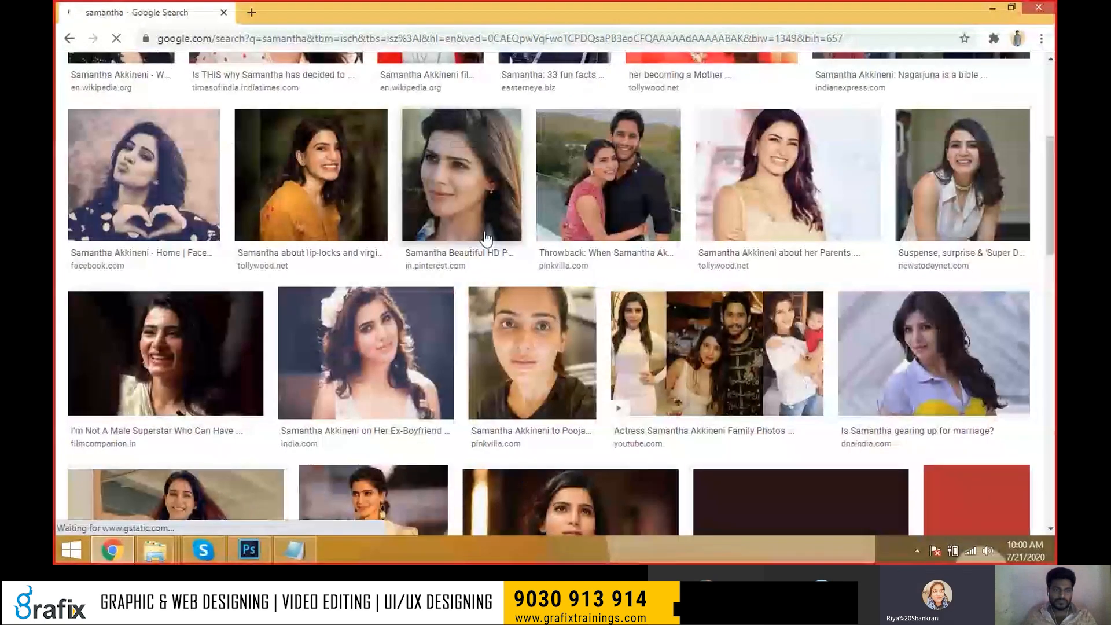
Save the mustard-top photo at full size to the Desktop.
{"action": "left_click", "coordinate": [311, 179]}
{"action": "right_click", "coordinate": [828, 241]}
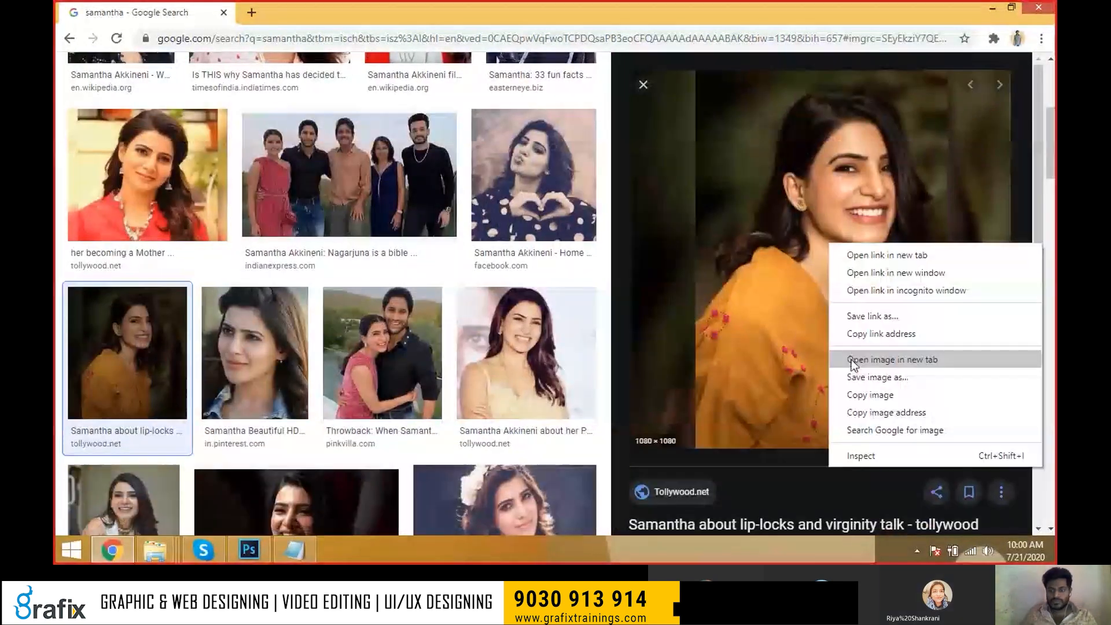
{"action": "left_click", "coordinate": [851, 362]}
{"action": "left_click", "coordinate": [321, 13]}
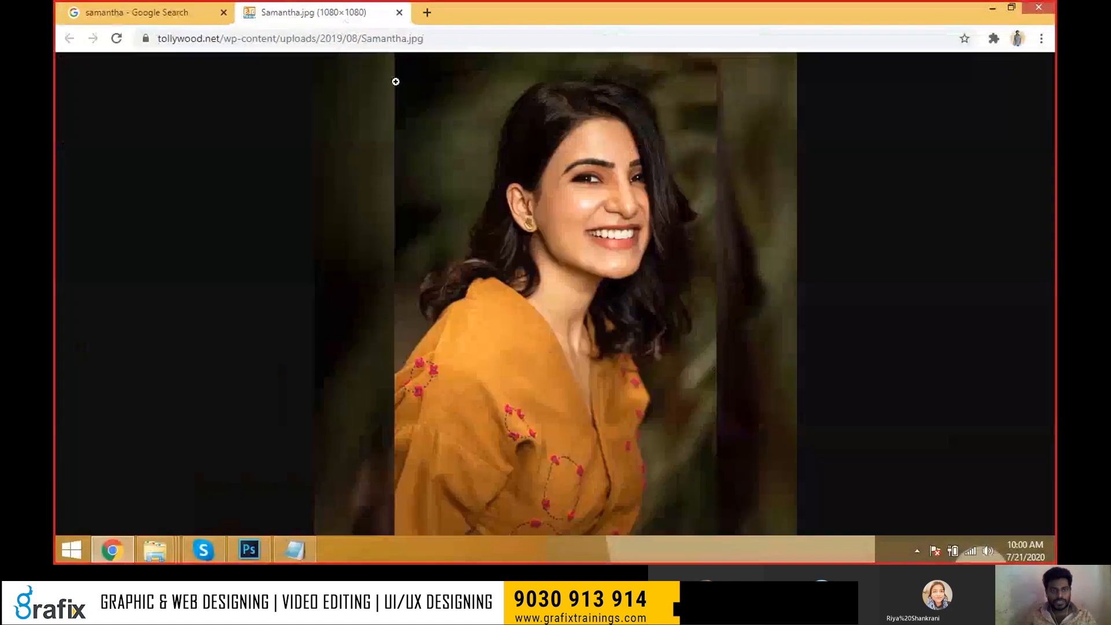
{"action": "left_click", "coordinate": [504, 207]}
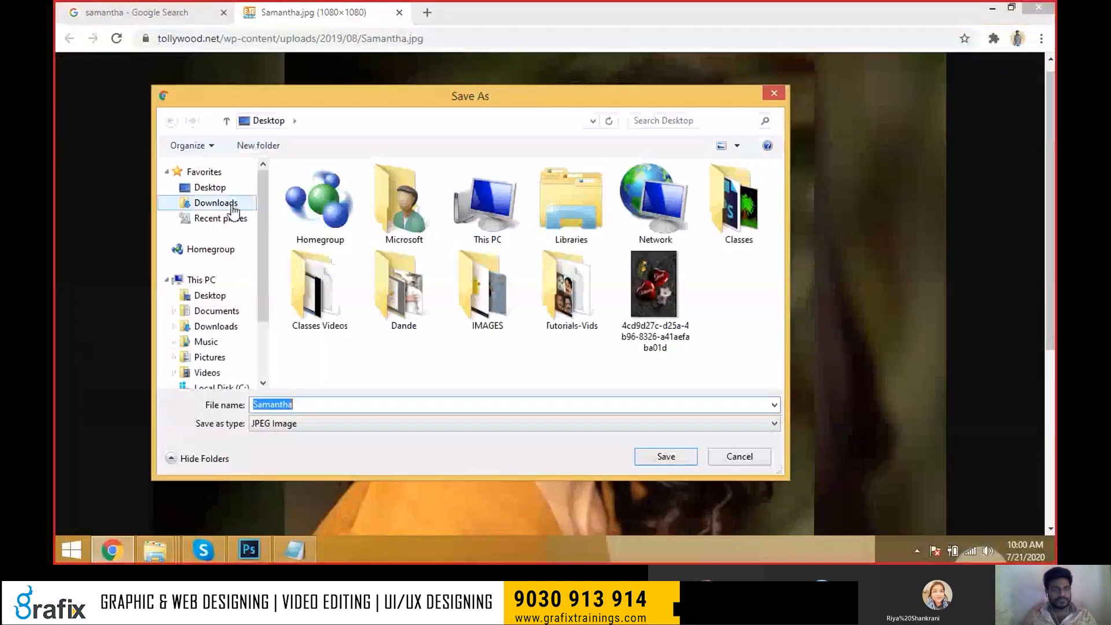
{"action": "left_click", "coordinate": [212, 189]}
{"action": "left_click", "coordinate": [667, 457]}
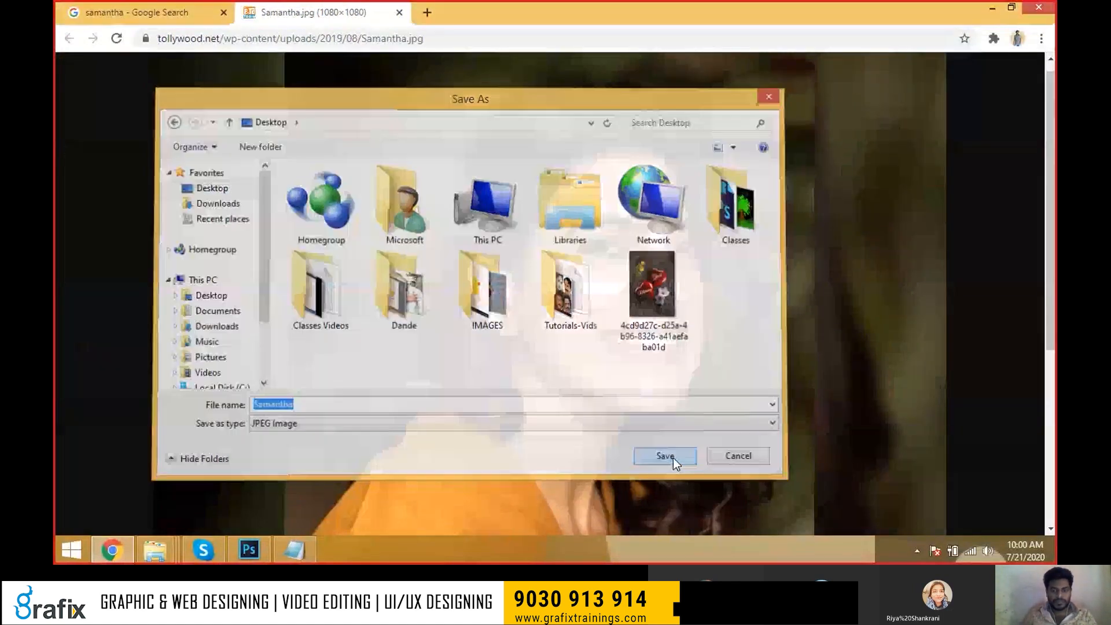
{"action": "key", "text": "ctrl+w"}
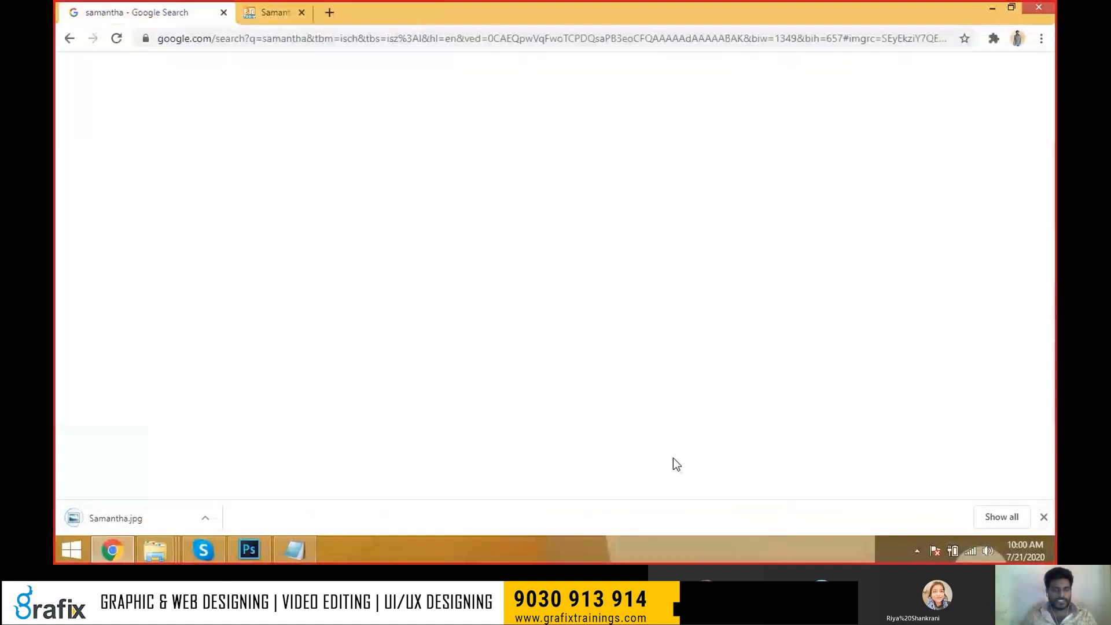
{"action": "key", "text": "Escape"}
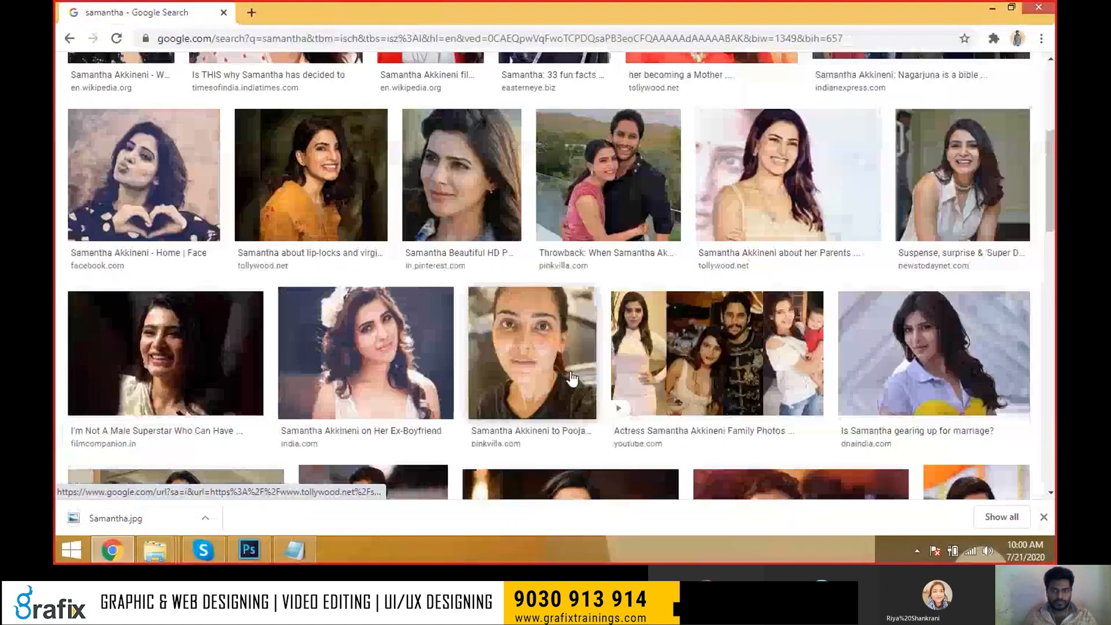
Download the full-size orange-and-red saree photo.
{"action": "scroll", "coordinate": [576, 379], "scroll_direction": "down", "scroll_amount": 4}
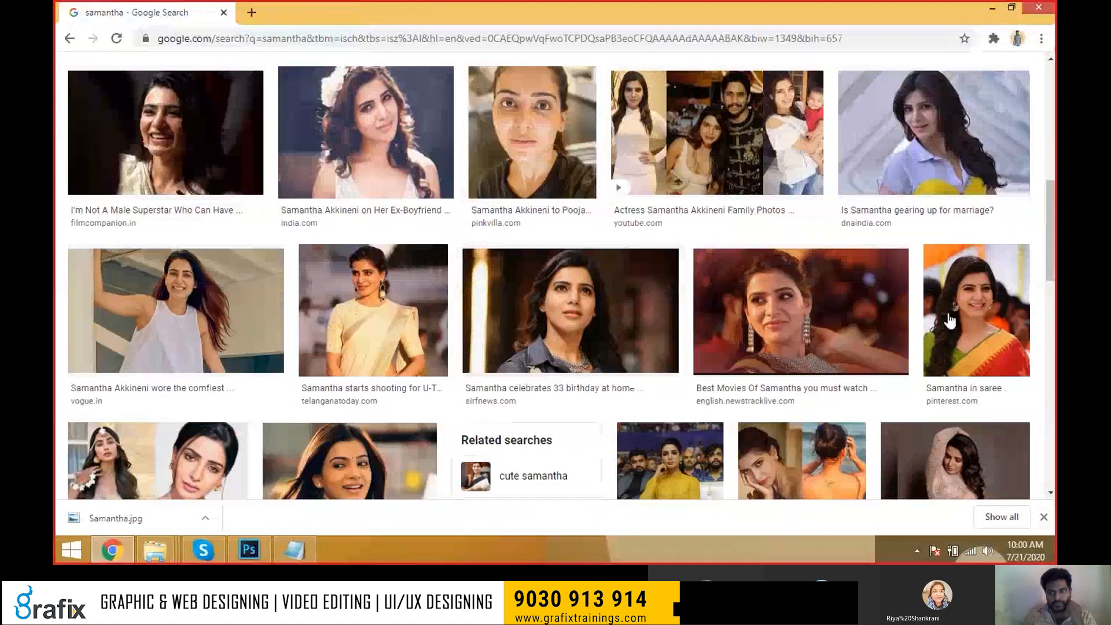
{"action": "left_click", "coordinate": [960, 294]}
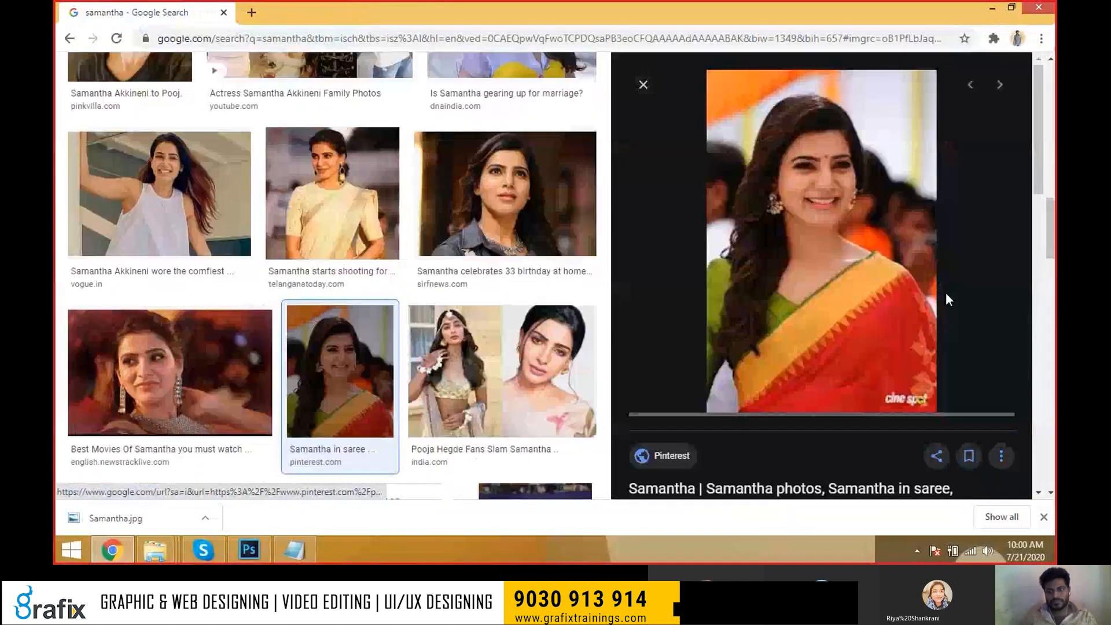
{"action": "right_click", "coordinate": [827, 207]}
{"action": "left_click", "coordinate": [868, 323]}
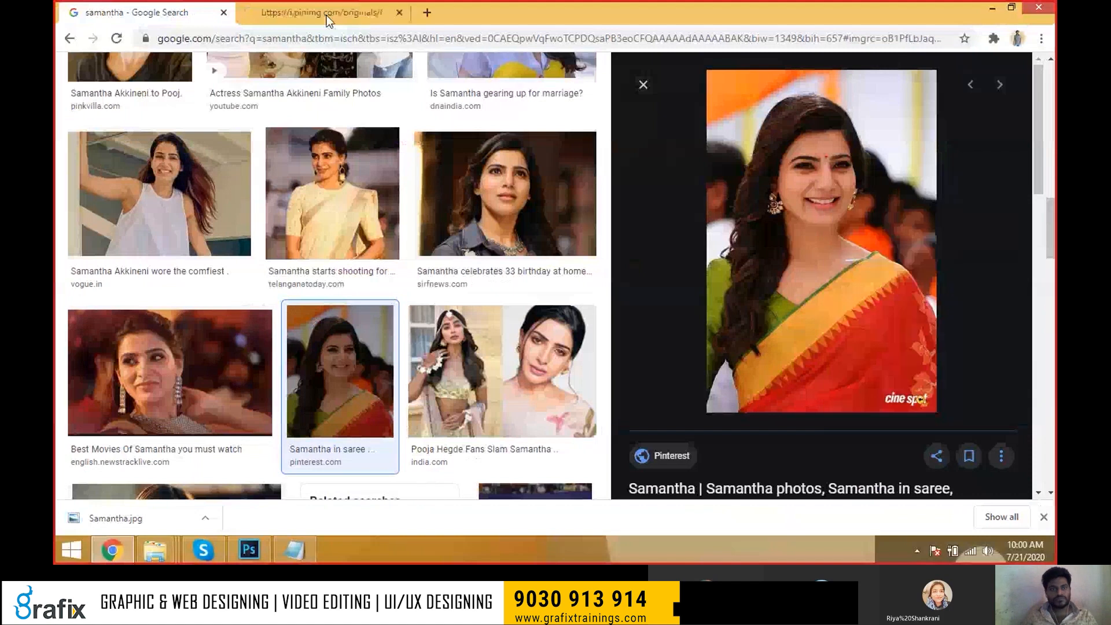
{"action": "left_click", "coordinate": [317, 4]}
{"action": "right_click", "coordinate": [547, 250]}
{"action": "left_click", "coordinate": [566, 280]}
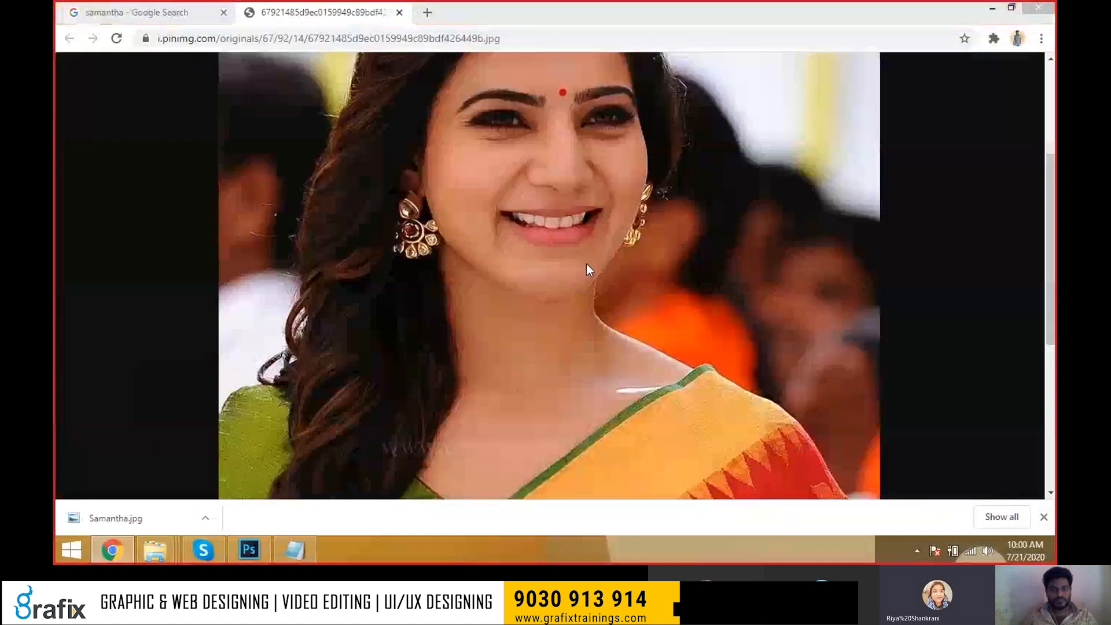
{"action": "key", "text": "Return"}
{"action": "key", "text": "ctrl+w"}
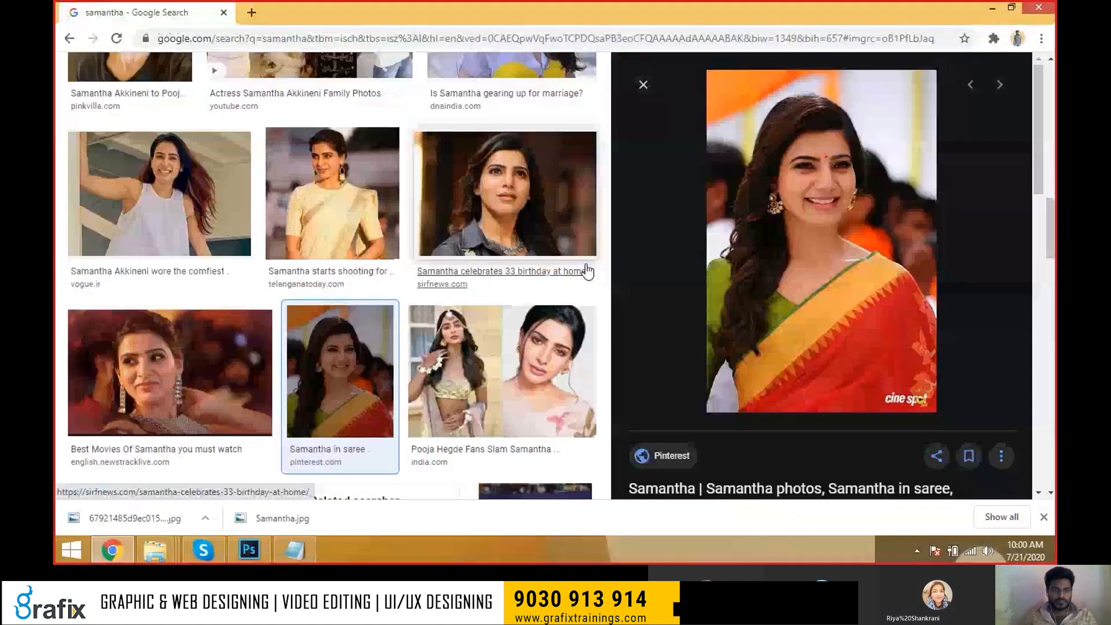
{"action": "key", "text": "Escape"}
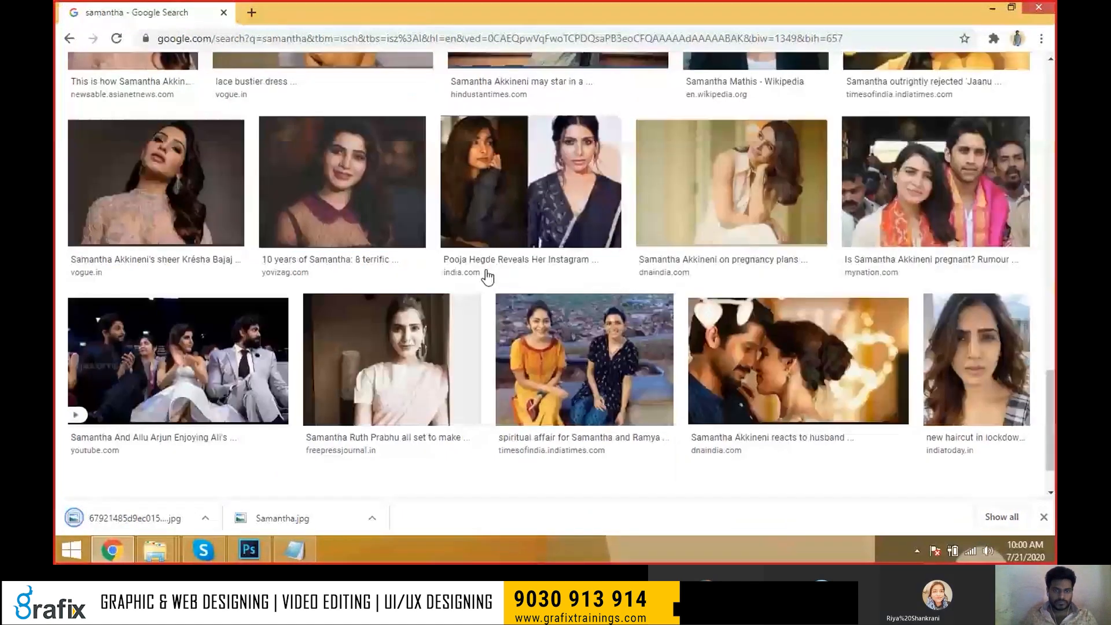
Preview the yellow-dress awards photo and the orange-top Oh! Baby photo.
{"action": "scroll", "coordinate": [486, 276], "scroll_direction": "down", "scroll_amount": 10}
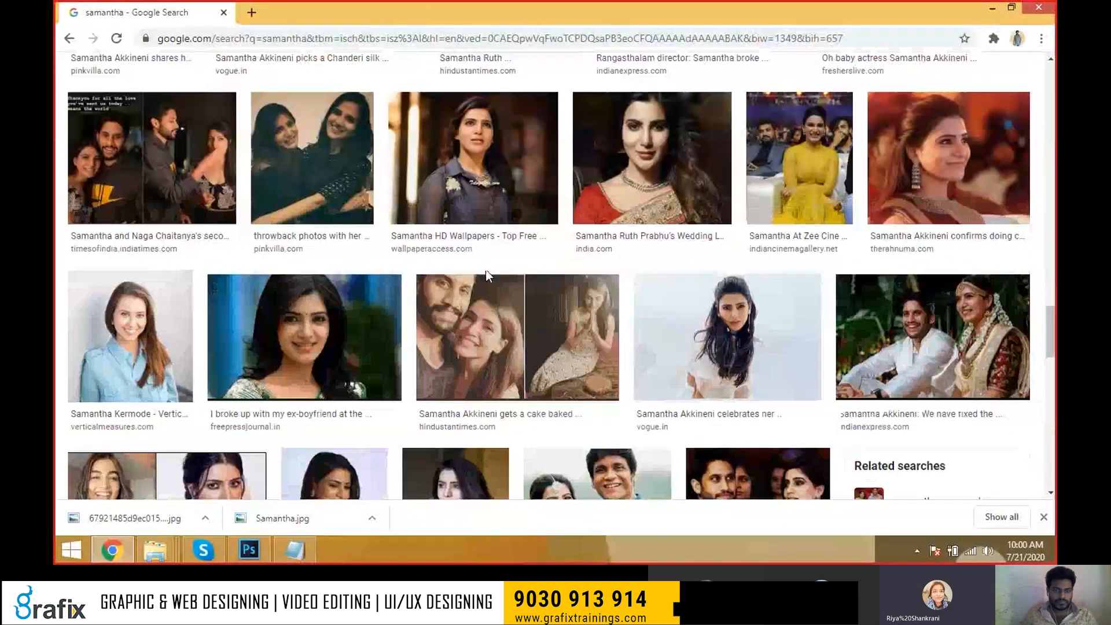
{"action": "left_click", "coordinate": [810, 214]}
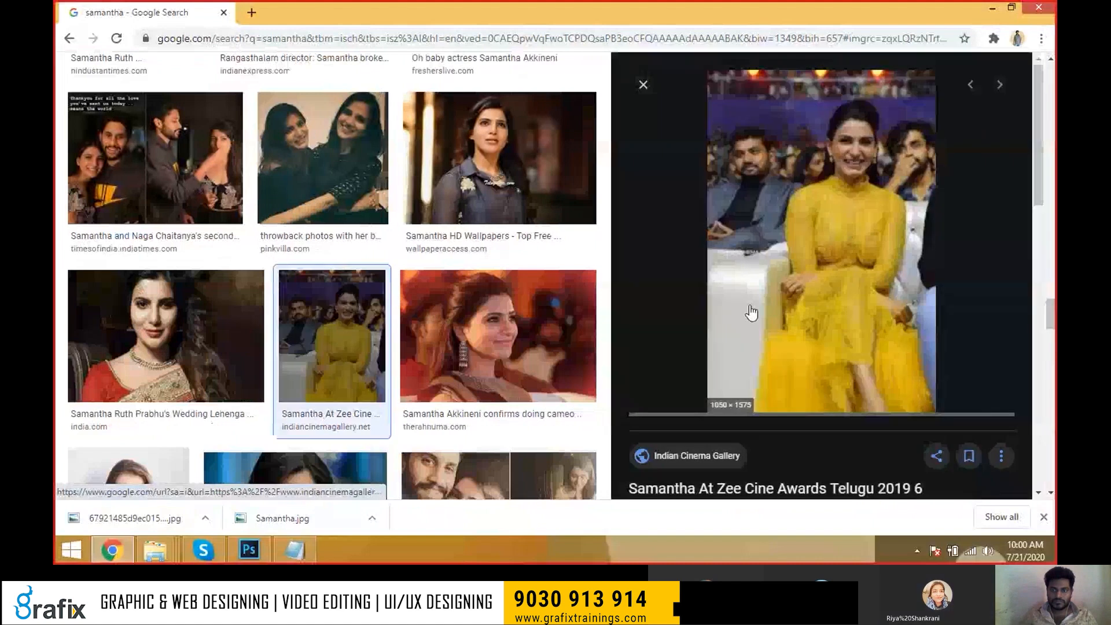
{"action": "key", "text": "Escape"}
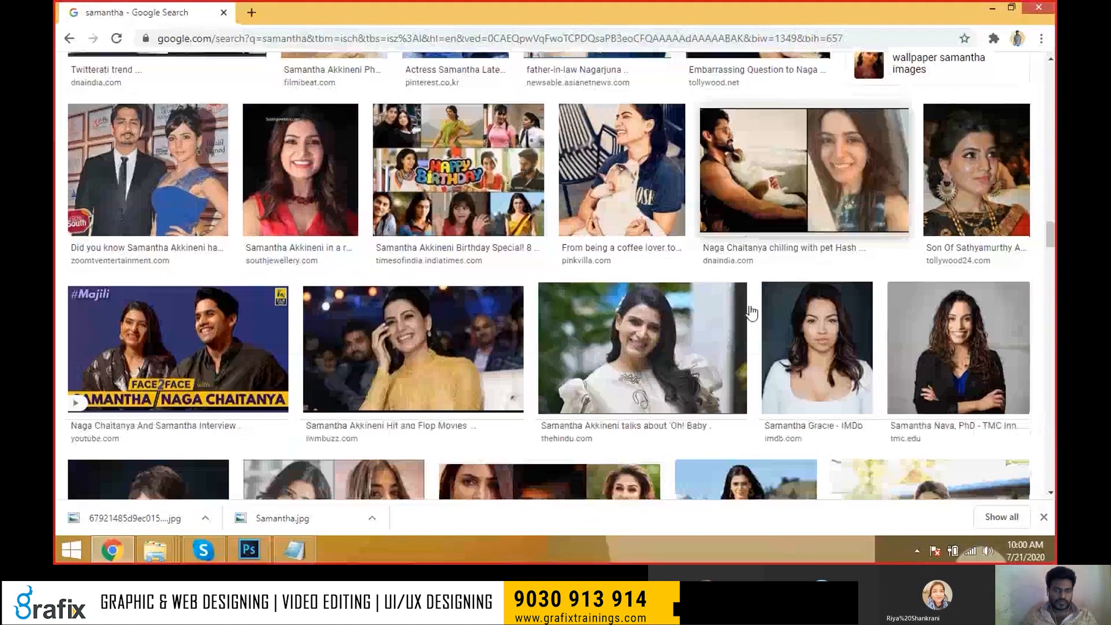
{"action": "scroll", "coordinate": [751, 312], "scroll_direction": "down", "scroll_amount": 5}
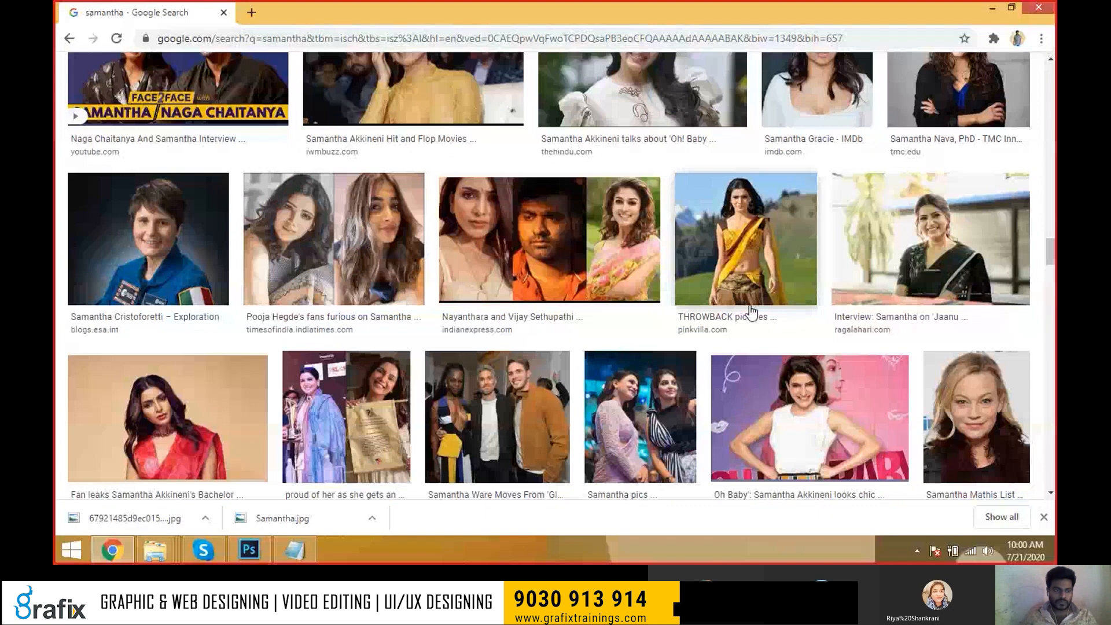
{"action": "scroll", "coordinate": [751, 313], "scroll_direction": "down", "scroll_amount": 5}
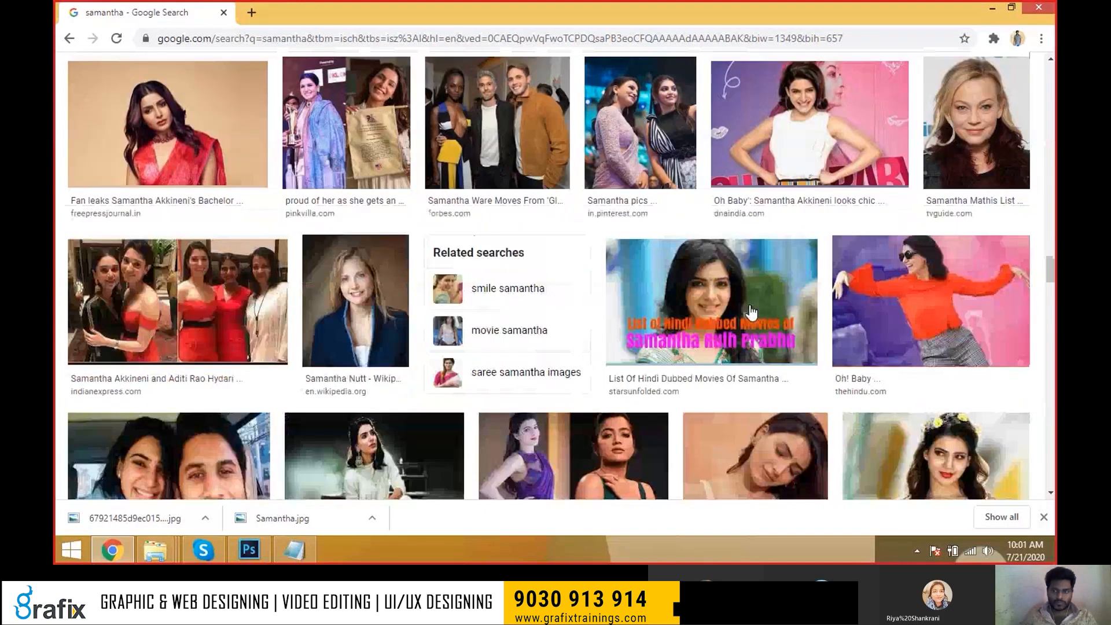
{"action": "left_click", "coordinate": [952, 321]}
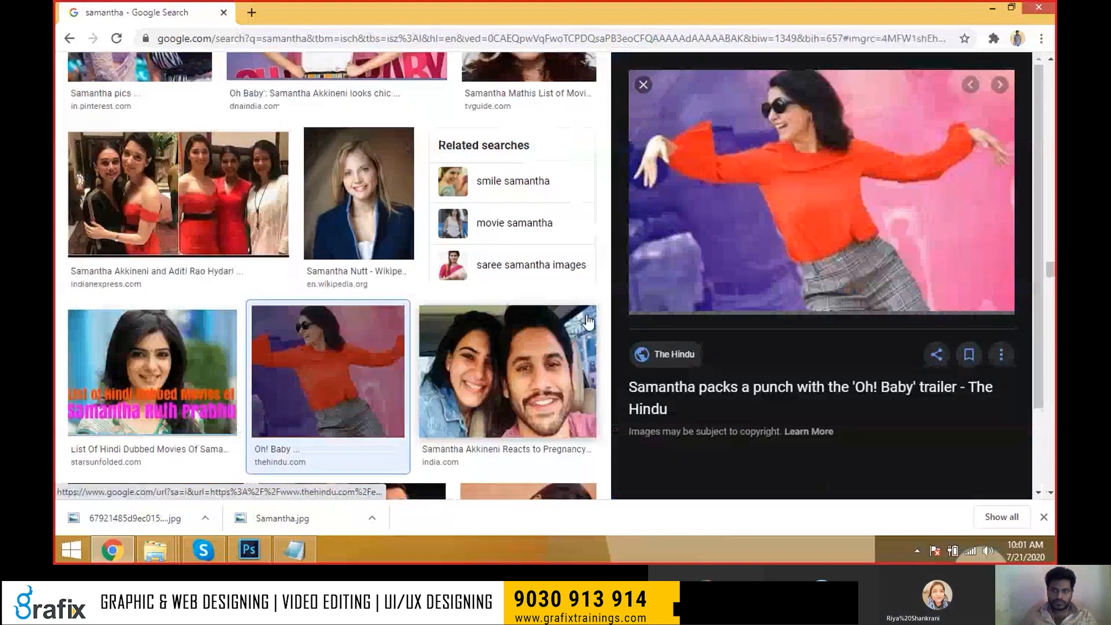
{"action": "scroll", "coordinate": [743, 330], "scroll_direction": "down", "scroll_amount": 8}
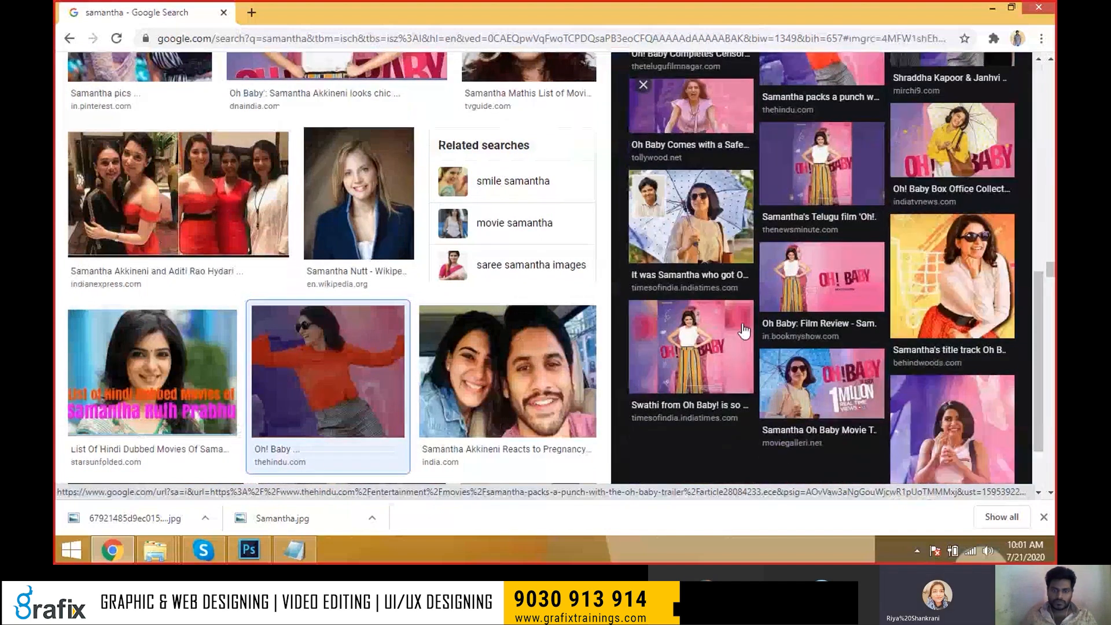
{"action": "key", "text": "Escape"}
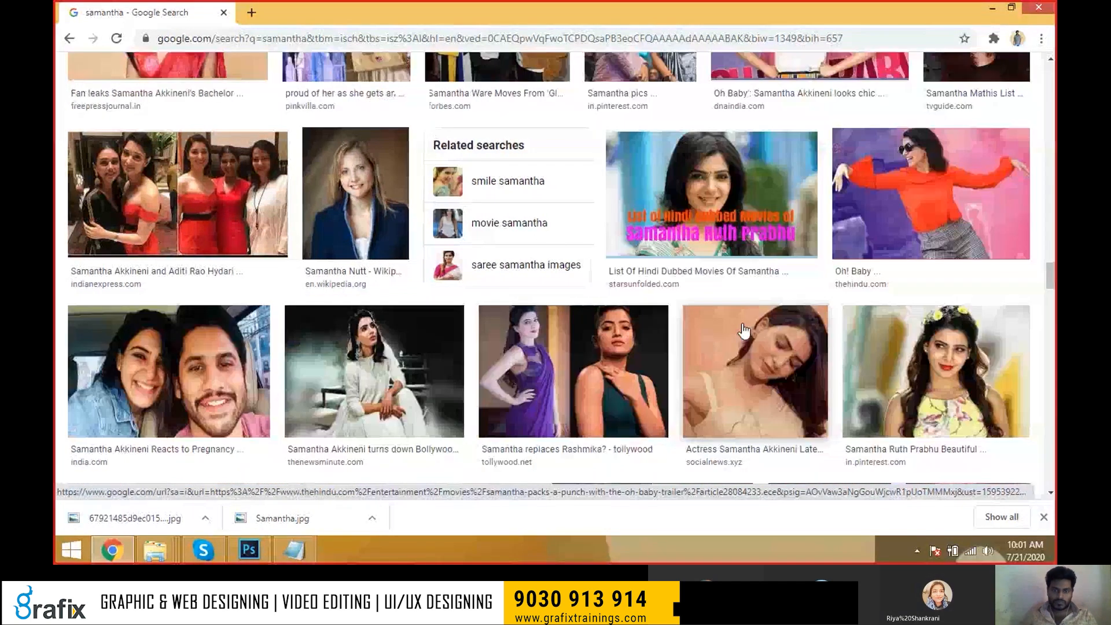
{"action": "scroll", "coordinate": [743, 331], "scroll_direction": "down", "scroll_amount": 5}
{"action": "scroll", "coordinate": [743, 331], "scroll_direction": "down", "scroll_amount": 3}
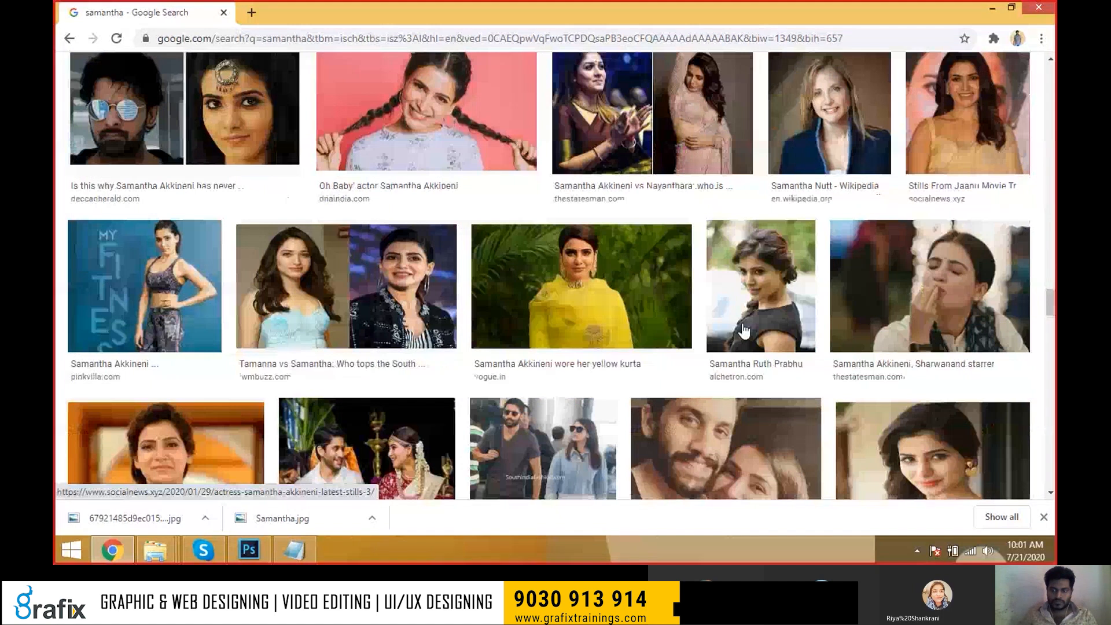
View the yellow-kurta photo at full size, then return to Photoshop.
{"action": "left_click", "coordinate": [581, 286]}
{"action": "right_click", "coordinate": [841, 199]}
{"action": "left_click", "coordinate": [894, 315]}
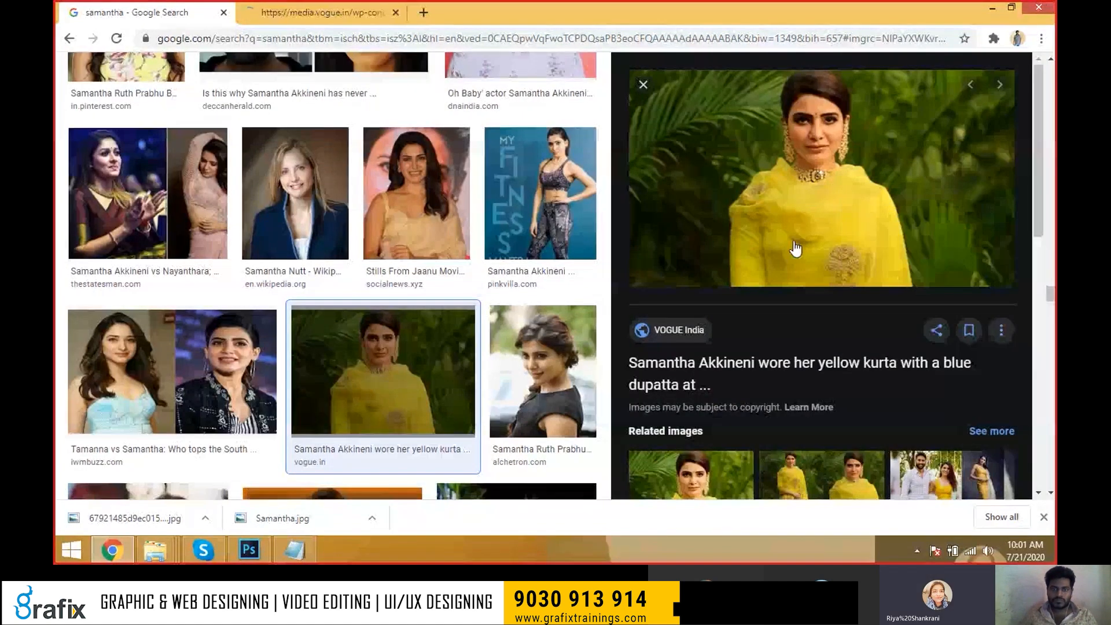
{"action": "left_click", "coordinate": [347, 12]}
{"action": "left_click", "coordinate": [499, 213]}
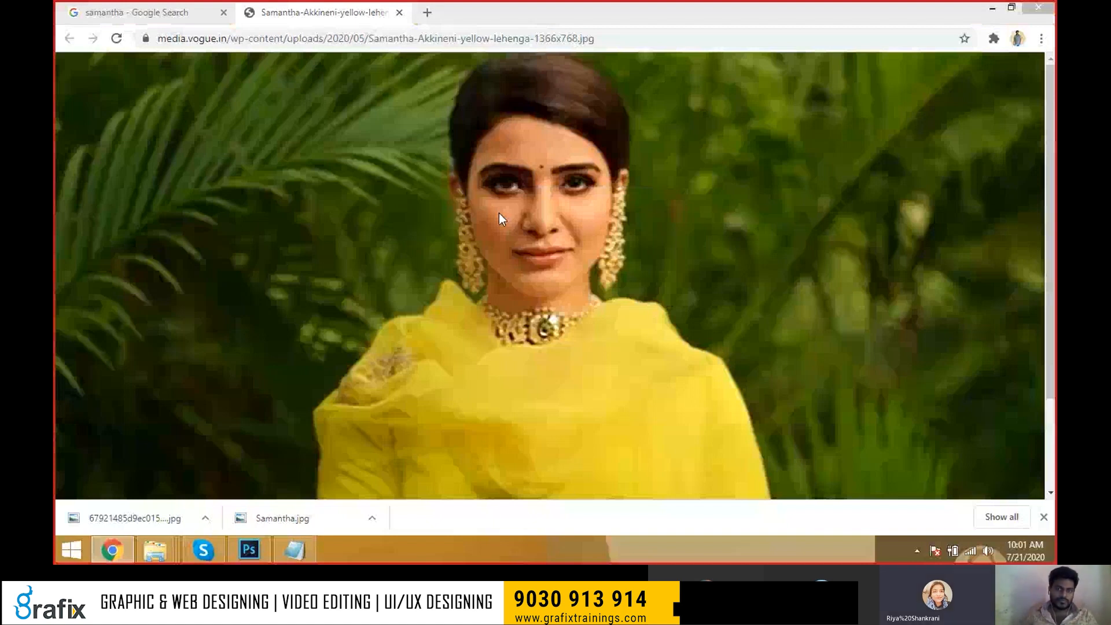
{"action": "key", "text": "ctrl+w"}
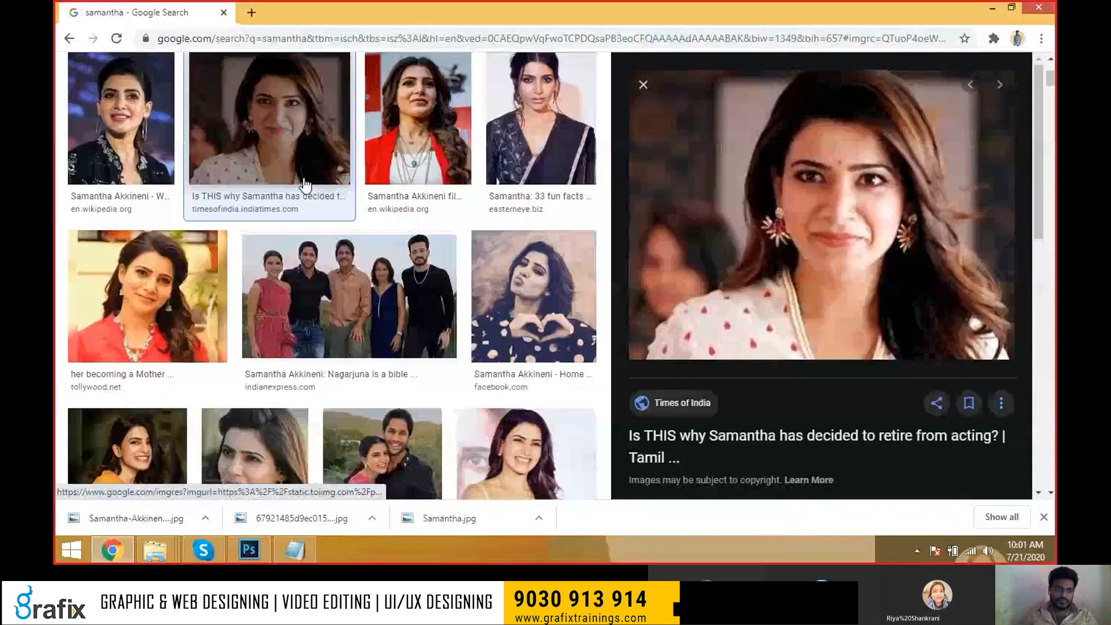
{"action": "left_click", "coordinate": [178, 298]}
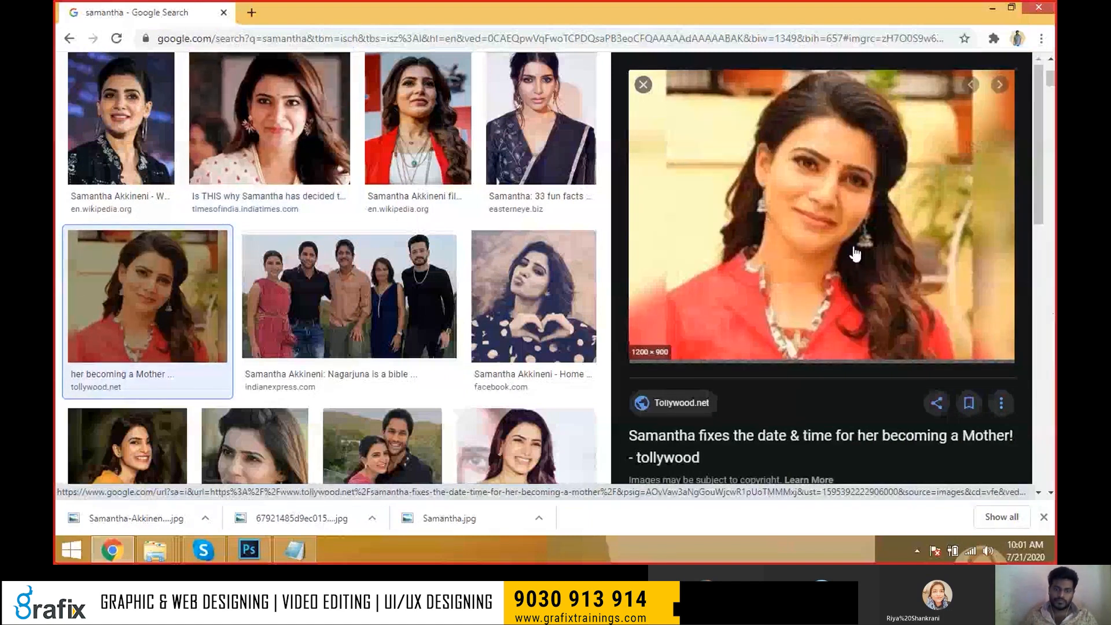
{"action": "key", "text": "Escape"}
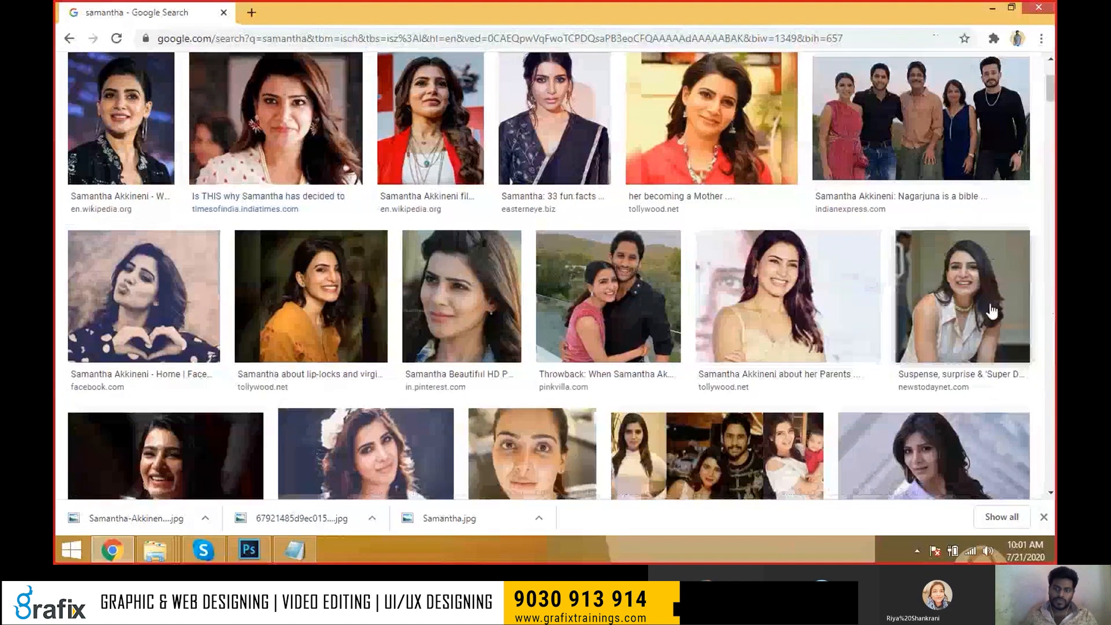
{"action": "key", "text": "alt+Tab"}
{"action": "key", "text": "super"}
{"action": "key", "text": "super"}
{"action": "key", "text": "super"}
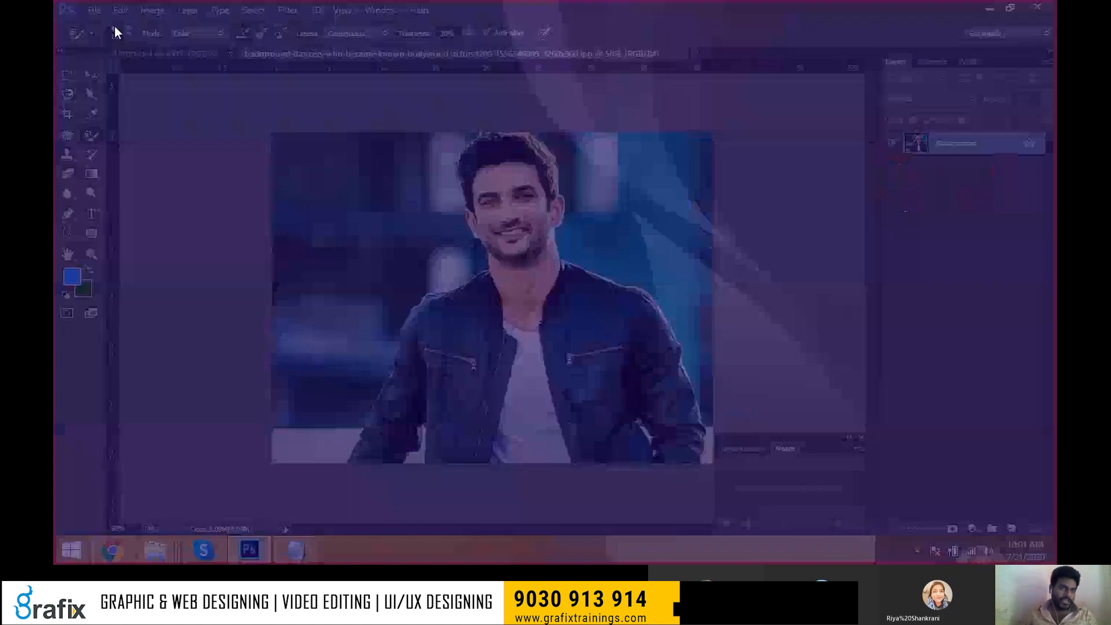
Open the saree JPG from the Desktop, retrying after a JPEG parsing error.
{"action": "left_click", "coordinate": [94, 9]}
{"action": "left_click", "coordinate": [105, 41]}
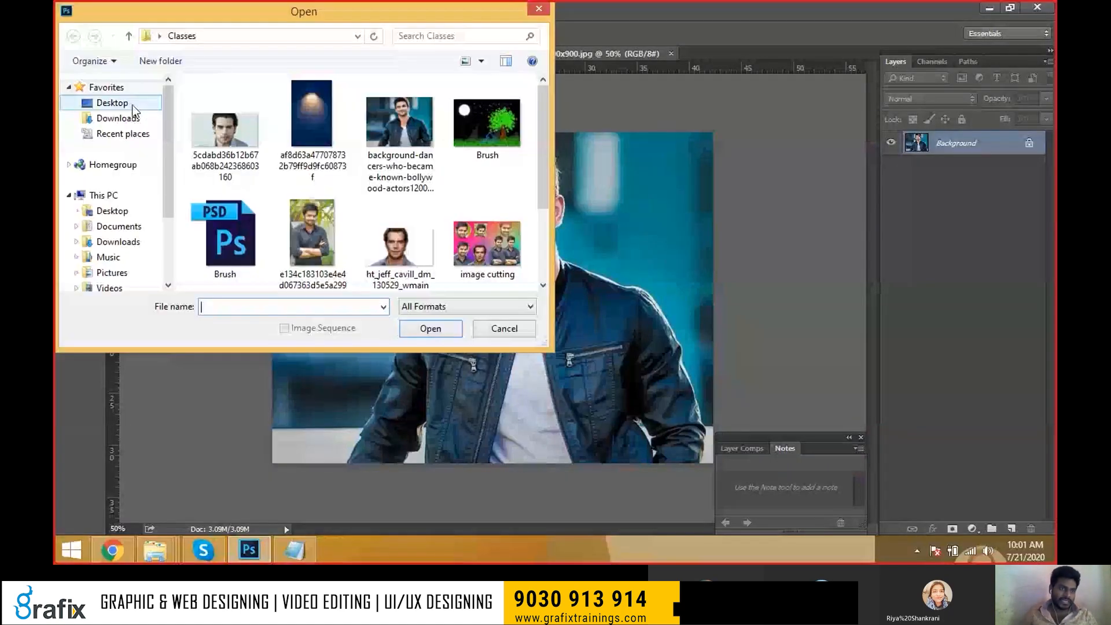
{"action": "left_click", "coordinate": [132, 106]}
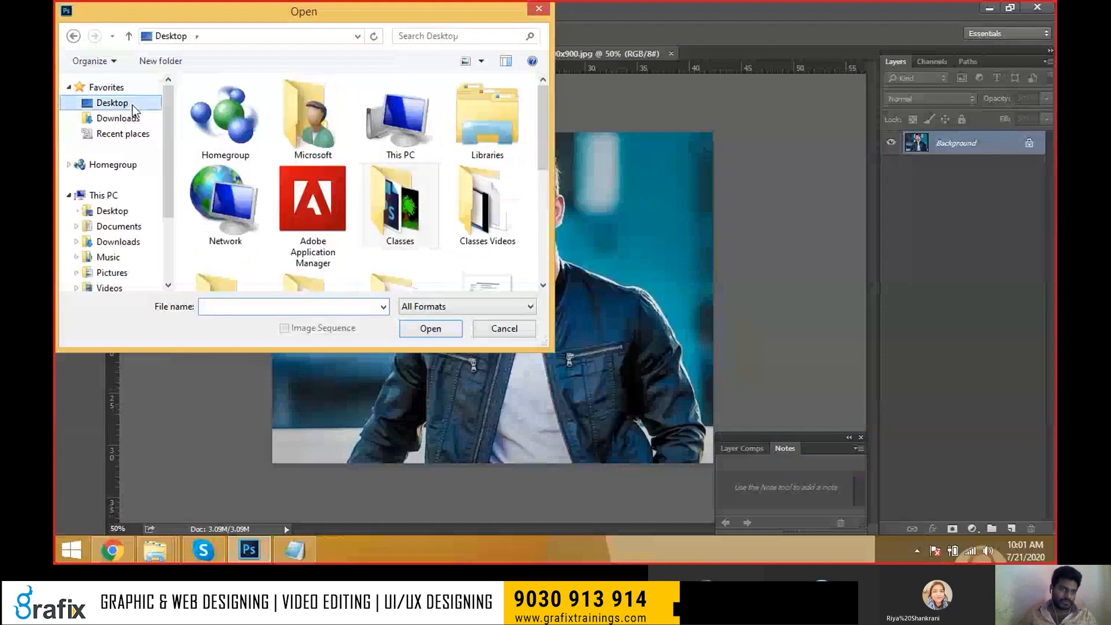
{"action": "left_click_drag", "start_coordinate": [552, 343], "coordinate": [649, 415]}
{"action": "left_click", "coordinate": [491, 309]}
{"action": "scroll", "coordinate": [480, 307], "scroll_direction": "down", "scroll_amount": 3}
{"action": "left_click", "coordinate": [261, 293]}
{"action": "double_click", "coordinate": [263, 294]}
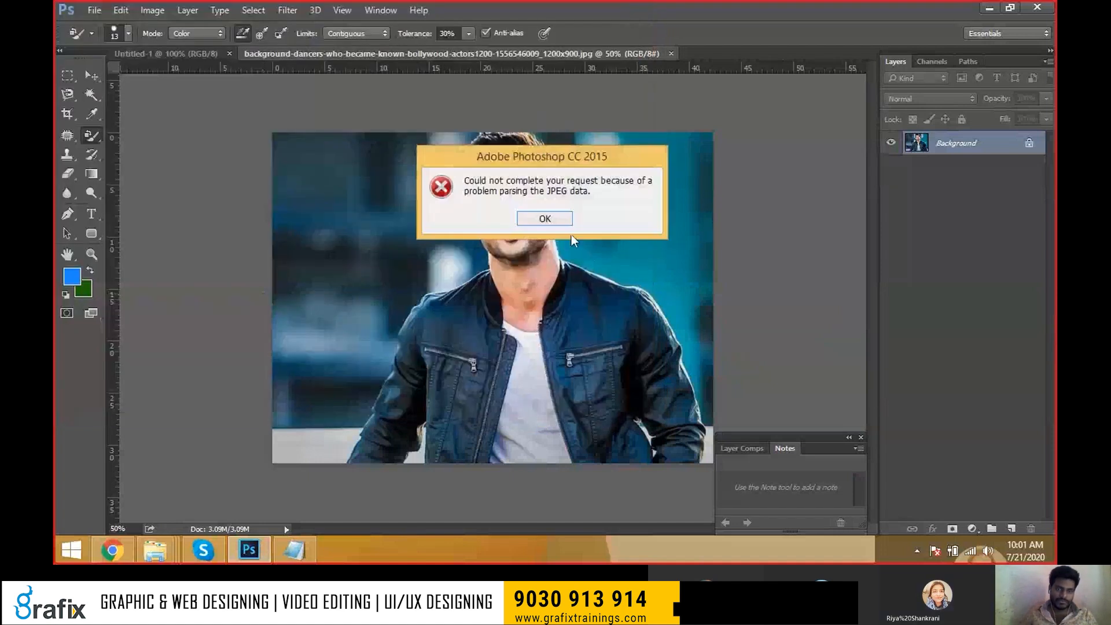
{"action": "left_click", "coordinate": [558, 222]}
{"action": "left_click", "coordinate": [92, 10]}
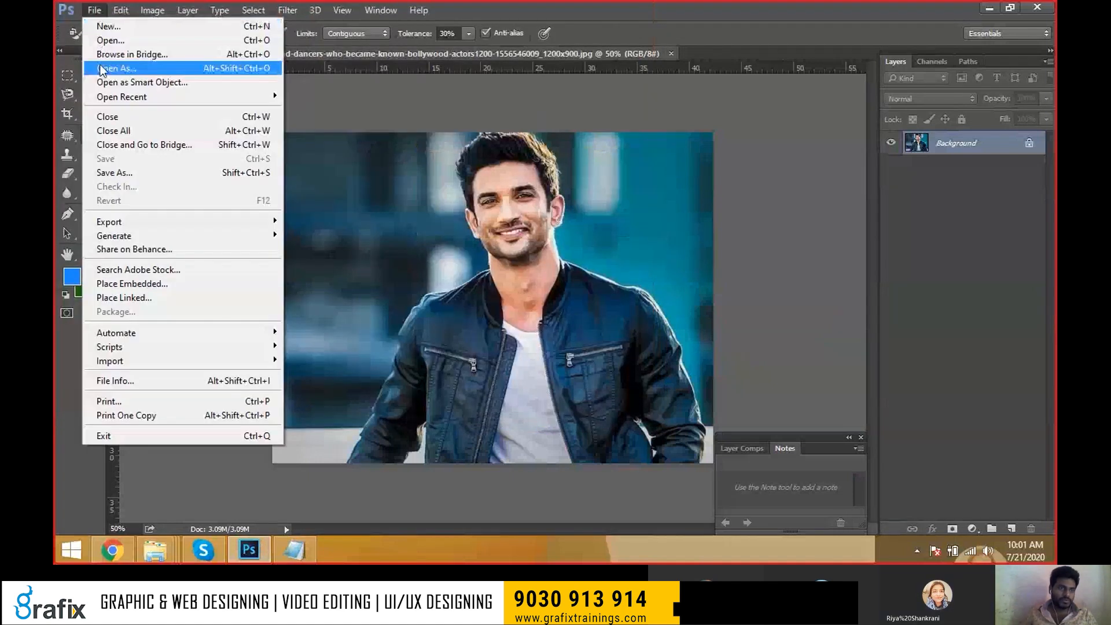
{"action": "left_click", "coordinate": [103, 46]}
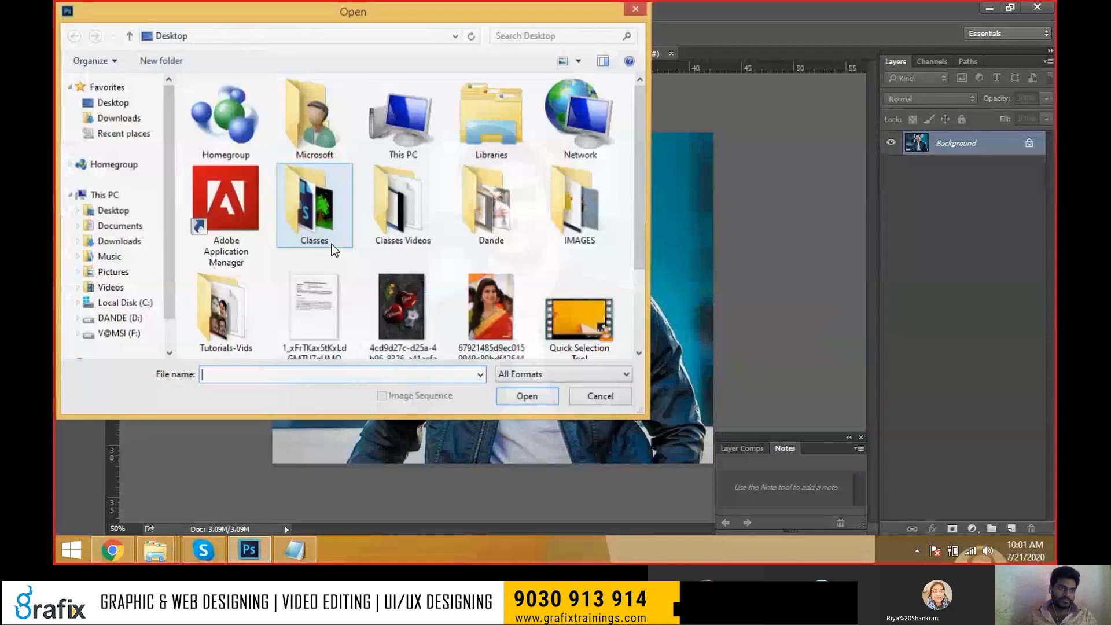
{"action": "double_click", "coordinate": [490, 306]}
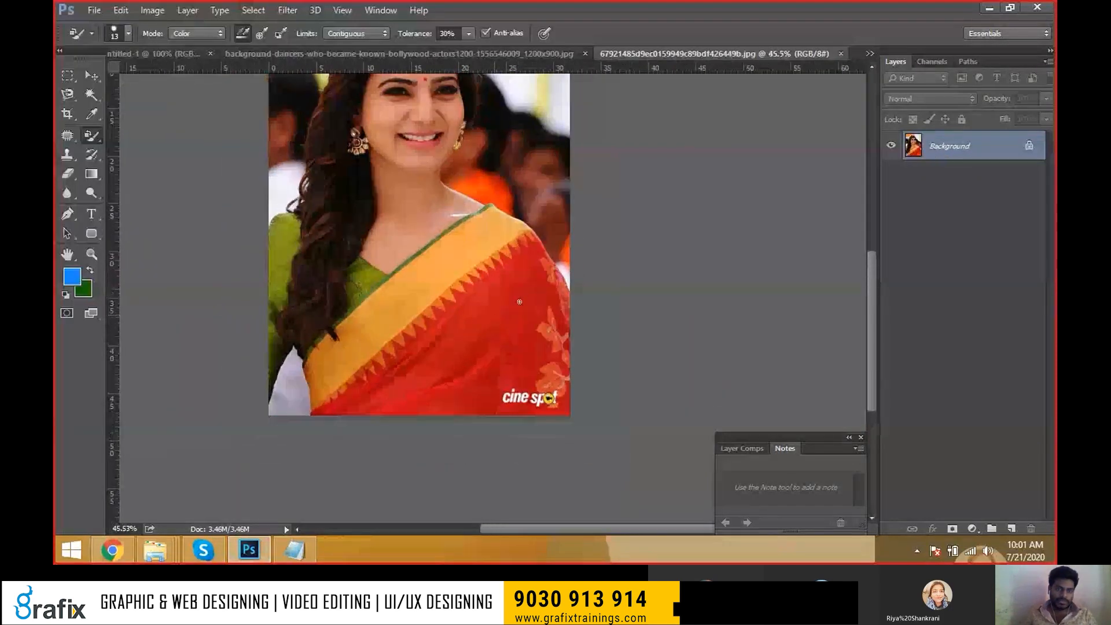
Shift the photo down in the view and select the Brush tool.
{"action": "key", "text": "v"}
{"action": "left_click_drag", "start_coordinate": [473, 305], "coordinate": [479, 340]}
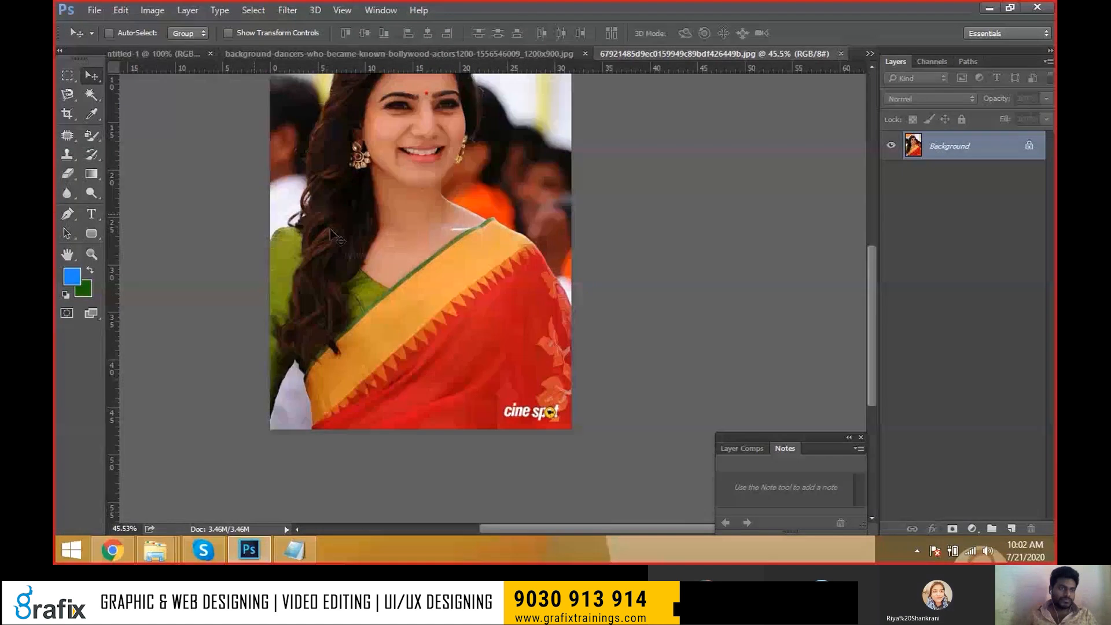
{"action": "scroll", "coordinate": [144, 174], "scroll_direction": "up", "scroll_amount": 2}
{"action": "left_click", "coordinate": [98, 136]}
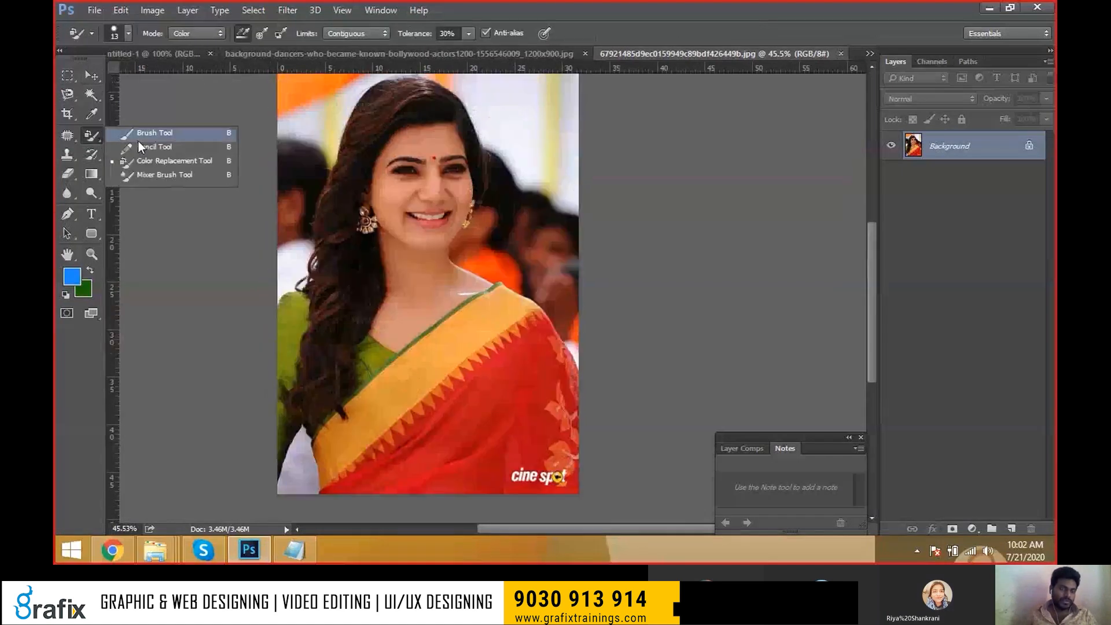
{"action": "left_click", "coordinate": [139, 160]}
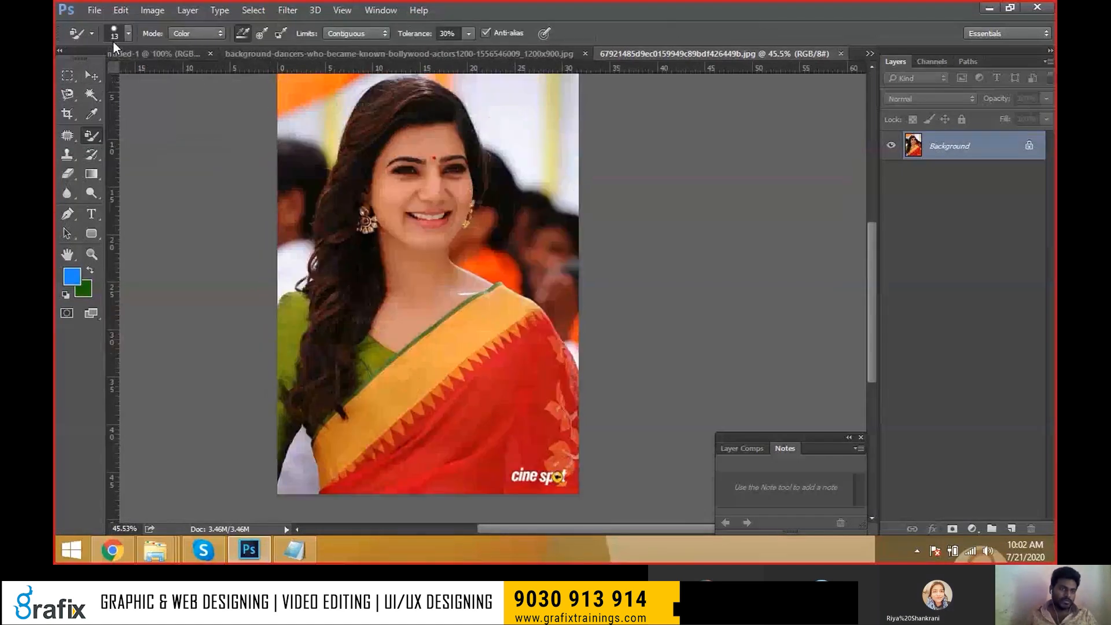
{"action": "left_click", "coordinate": [98, 137]}
{"action": "left_click", "coordinate": [127, 137]}
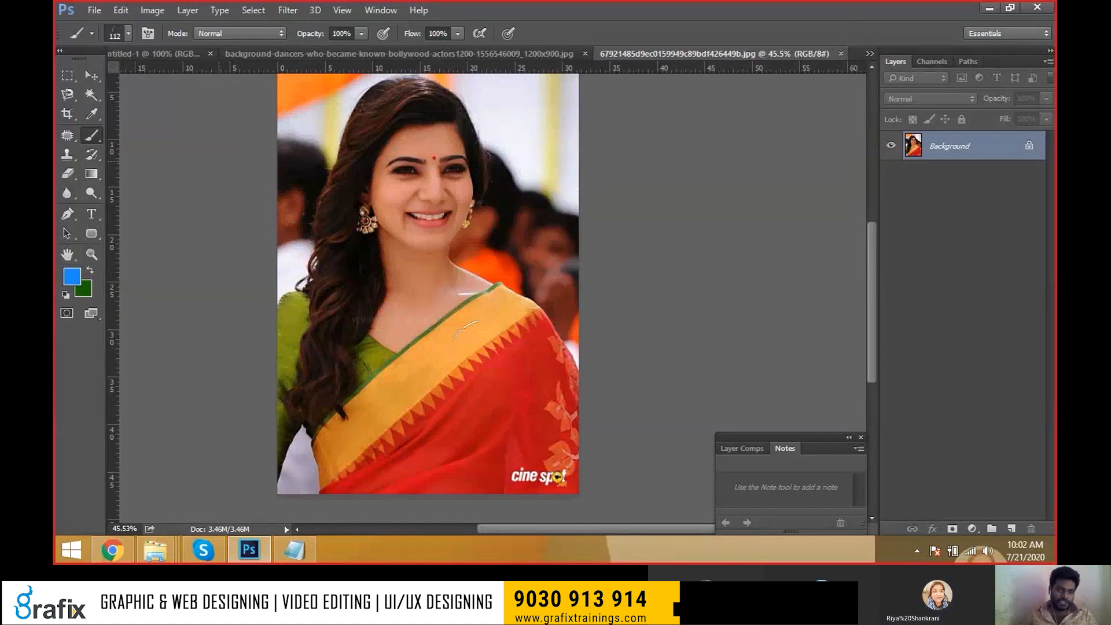
Set a soft round 112 px brush tip and paint blue over the red saree.
{"action": "left_click", "coordinate": [91, 32]}
{"action": "scroll", "coordinate": [232, 87], "scroll_direction": "up", "scroll_amount": 2}
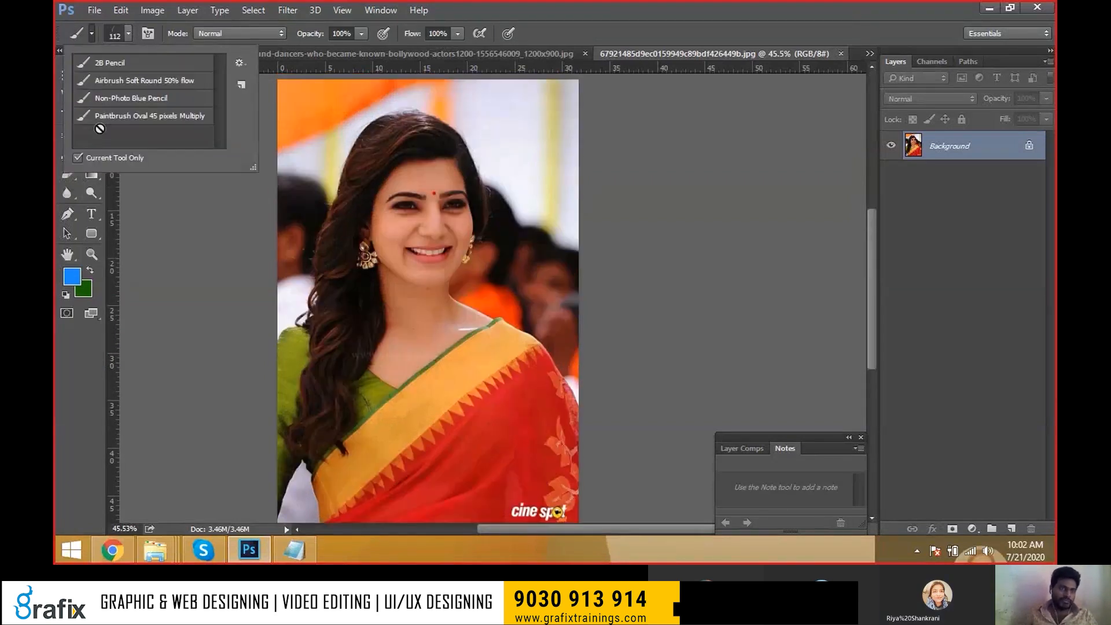
{"action": "left_click", "coordinate": [123, 38]}
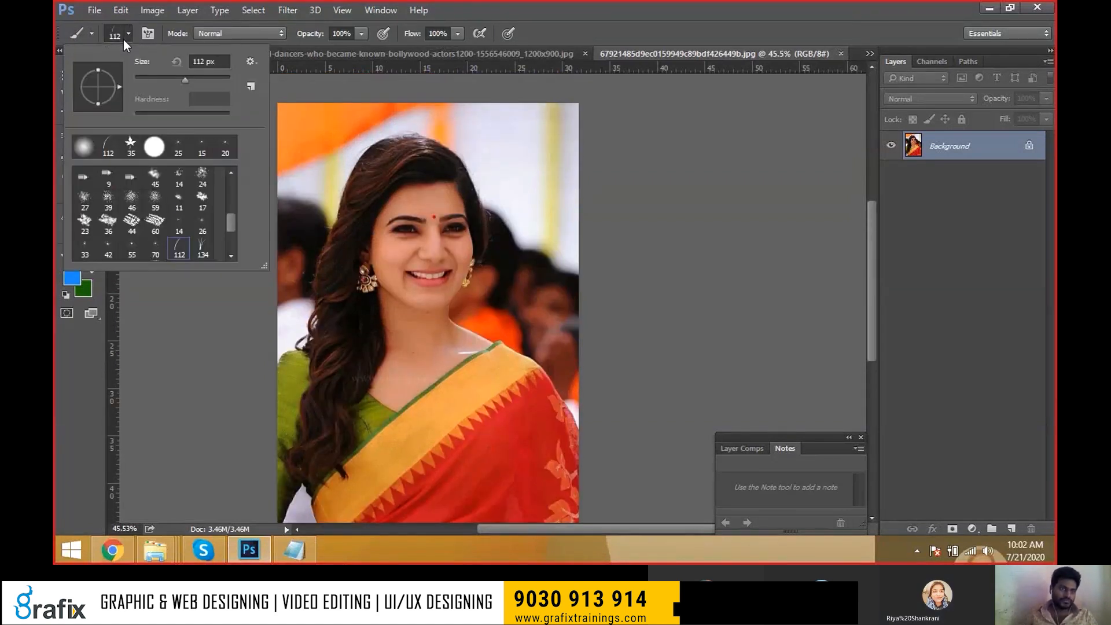
{"action": "left_click", "coordinate": [90, 151]}
{"action": "double_click", "coordinate": [89, 152]}
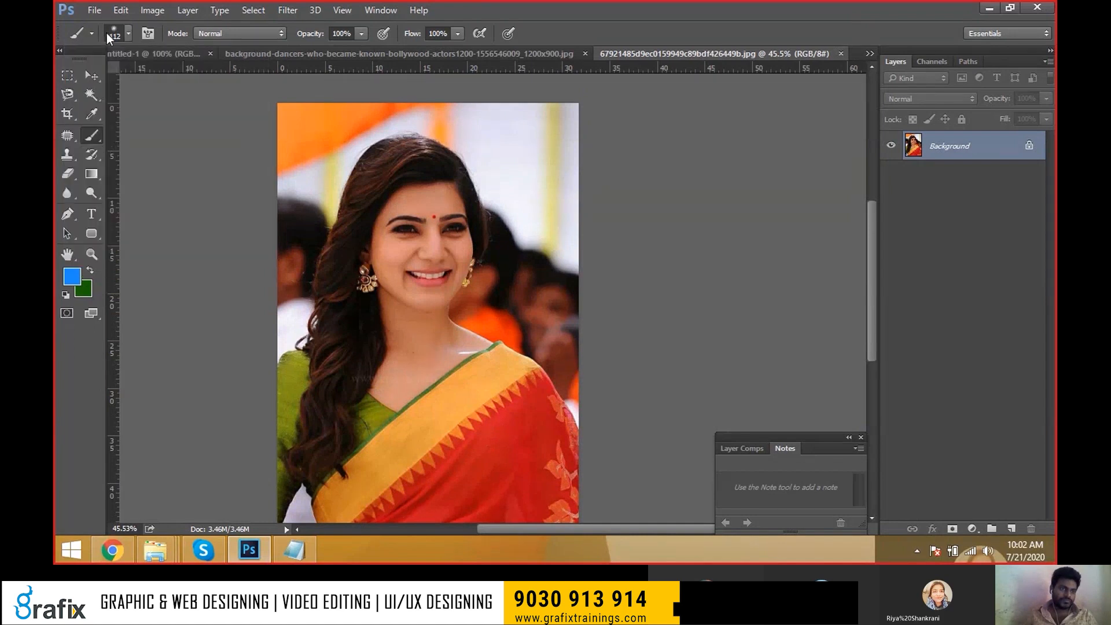
{"action": "left_click", "coordinate": [117, 33]}
{"action": "double_click", "coordinate": [90, 183]}
{"action": "mouse_move", "coordinate": [509, 370]}
{"action": "left_mouse_down"}
{"action": "mouse_move", "coordinate": [478, 418]}
{"action": "mouse_move", "coordinate": [518, 392]}
{"action": "mouse_move", "coordinate": [484, 443]}
{"action": "mouse_move", "coordinate": [529, 409]}
{"action": "mouse_move", "coordinate": [498, 430]}
{"action": "mouse_move", "coordinate": [513, 417]}
{"action": "mouse_move", "coordinate": [483, 305]}
{"action": "mouse_move", "coordinate": [516, 263]}
{"action": "mouse_move", "coordinate": [501, 269]}
{"action": "mouse_move", "coordinate": [511, 368]}
{"action": "mouse_move", "coordinate": [476, 372]}
{"action": "mouse_move", "coordinate": [439, 325]}
{"action": "mouse_move", "coordinate": [420, 385]}
{"action": "mouse_move", "coordinate": [428, 307]}
{"action": "mouse_move", "coordinate": [362, 383]}
{"action": "mouse_move", "coordinate": [383, 337]}
{"action": "mouse_move", "coordinate": [304, 403]}
{"action": "mouse_move", "coordinate": [373, 334]}
{"action": "mouse_move", "coordinate": [386, 410]}
{"action": "mouse_move", "coordinate": [373, 410]}
{"action": "mouse_move", "coordinate": [390, 396]}
{"action": "mouse_move", "coordinate": [354, 400]}
{"action": "mouse_move", "coordinate": [521, 403]}
{"action": "left_mouse_up"}
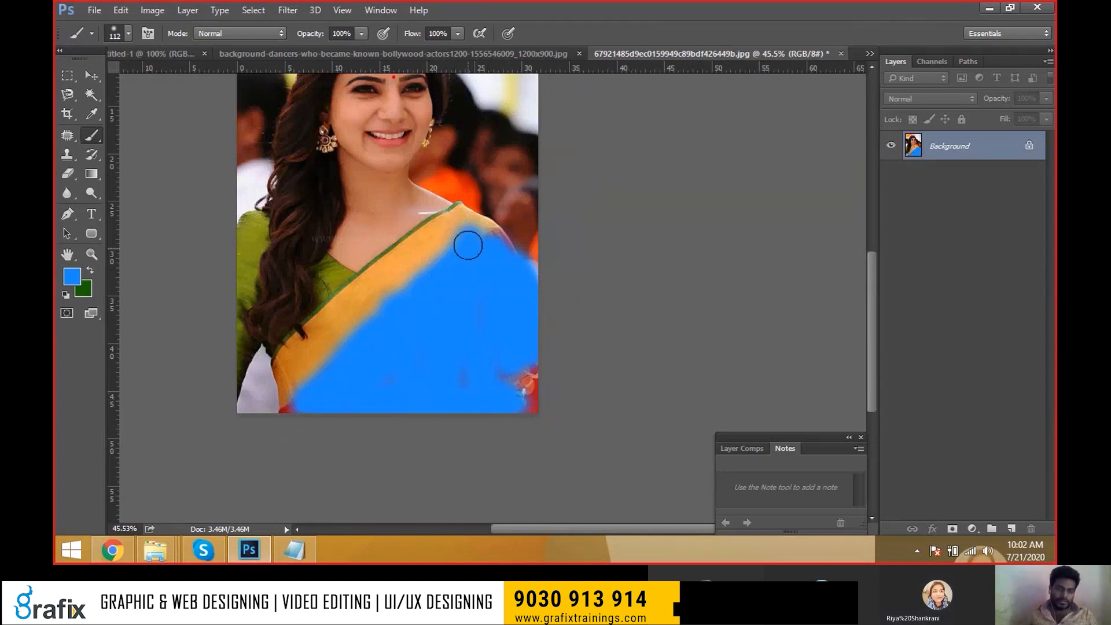
Undo the blue strokes and switch to the Color Replacement Tool.
{"action": "key", "text": "ctrl+z"}
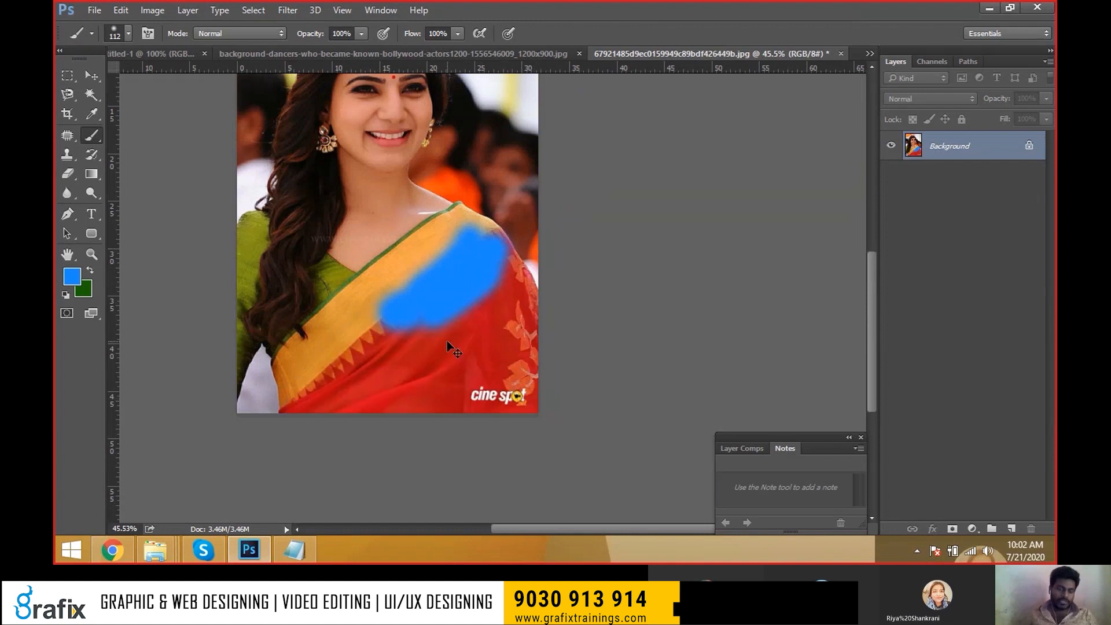
{"action": "key", "text": "ctrl+z"}
{"action": "key", "text": "ctrl+z"}
{"action": "left_click", "coordinate": [101, 137]}
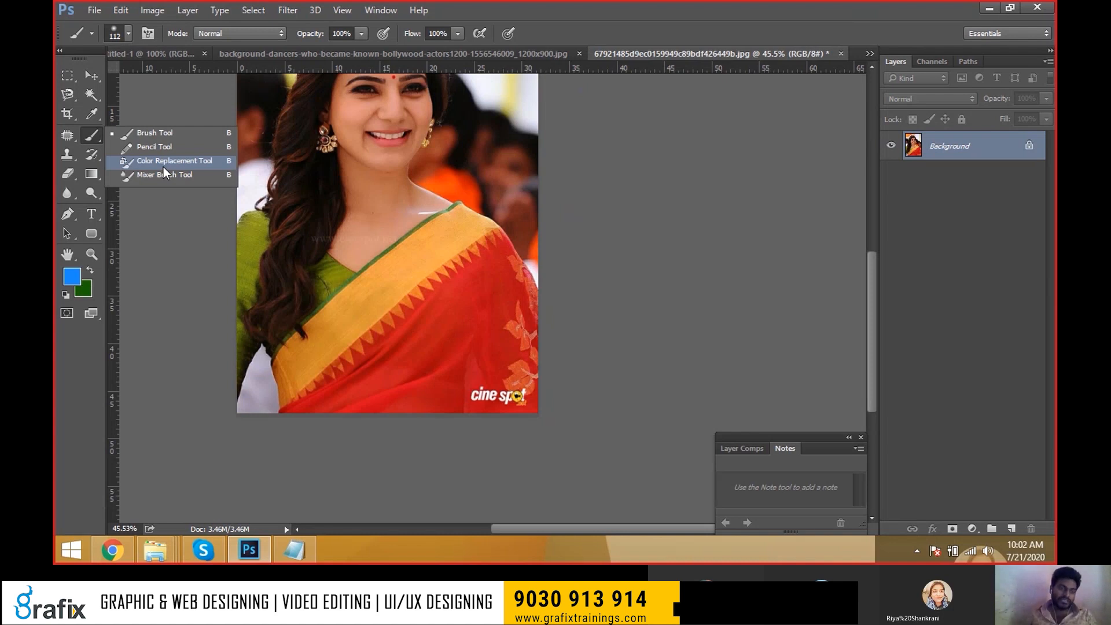
{"action": "left_click", "coordinate": [163, 166]}
Fit the photo on screen, zoom in on the saree, and set magenta as foreground colour.
{"action": "right_click", "coordinate": [361, 199]}
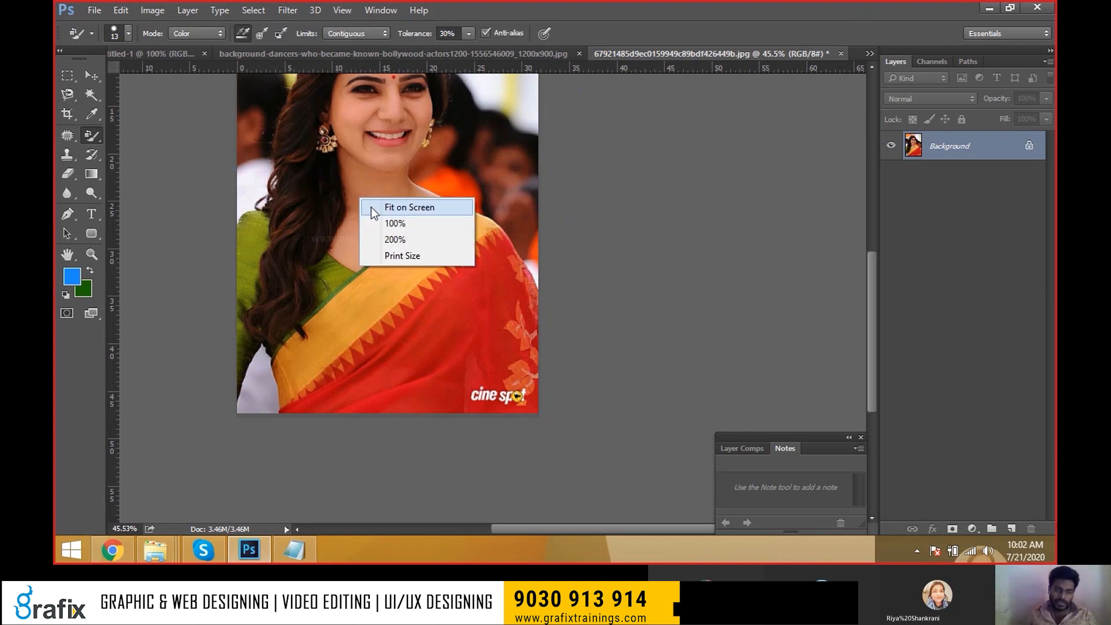
{"action": "left_click", "coordinate": [370, 207]}
{"action": "left_click", "coordinate": [561, 463], "text": "ctrl"}
{"action": "left_click", "coordinate": [561, 463], "text": "ctrl"}
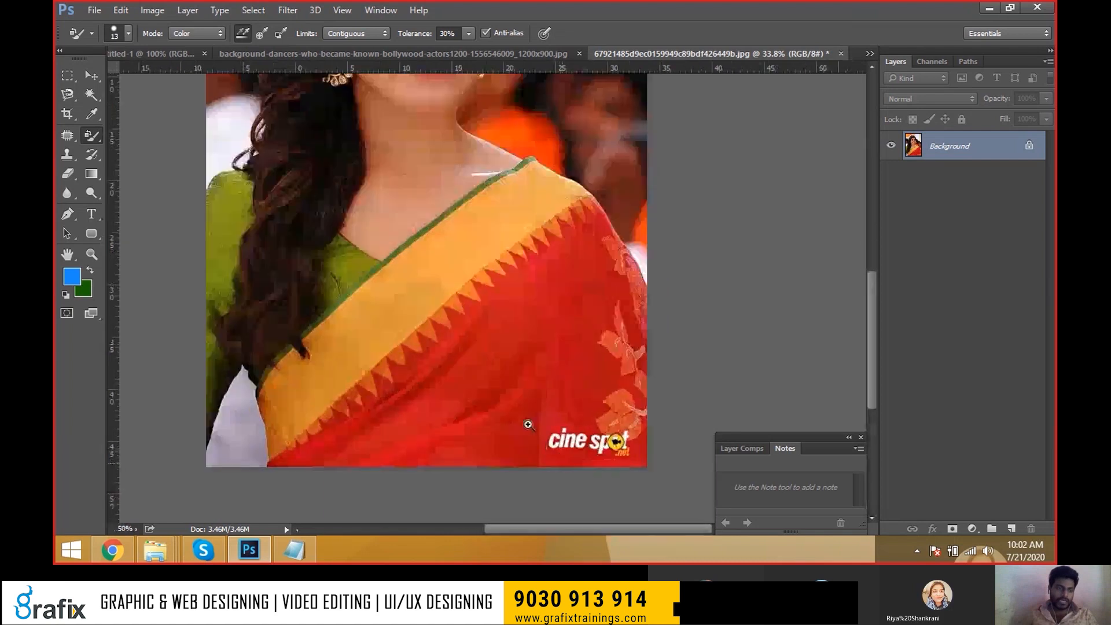
{"action": "left_click", "coordinate": [72, 276]}
{"action": "left_click", "coordinate": [569, 155]}
{"action": "left_click", "coordinate": [702, 117]}
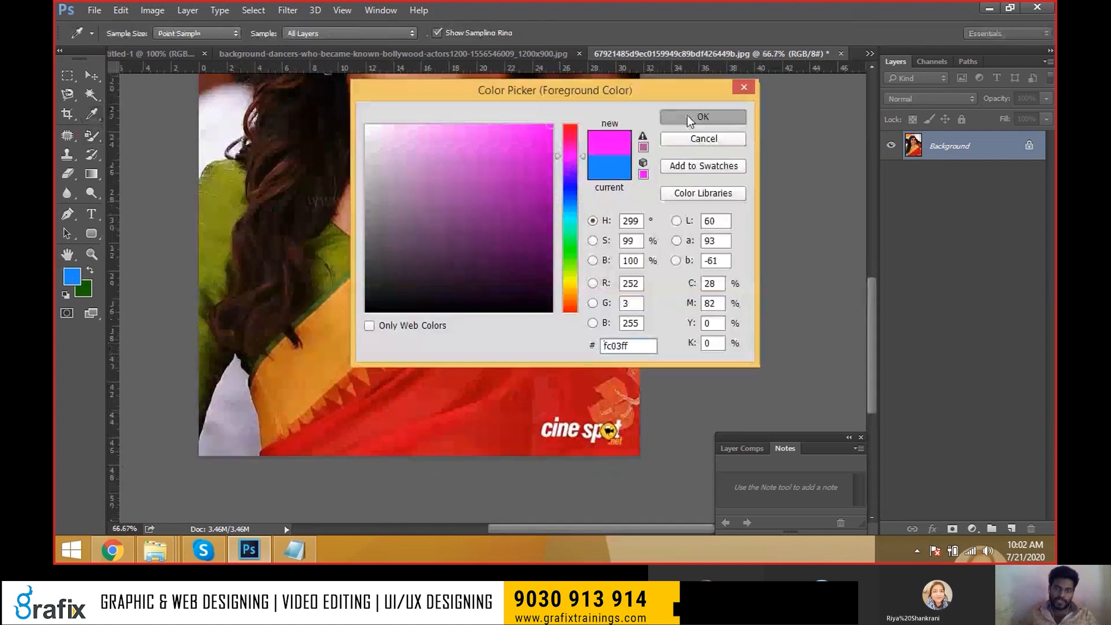
Set the brush size to 150 and recolour a strip of the saree magenta.
{"action": "key", "text": "bracketright"}
{"action": "key", "text": "bracketright"}
{"action": "key", "text": "bracketright"}
{"action": "key", "text": "bracketright"}
{"action": "key", "text": "bracketright"}
{"action": "key", "text": "bracketright"}
{"action": "key", "text": "bracketright"}
{"action": "key", "text": "bracketright"}
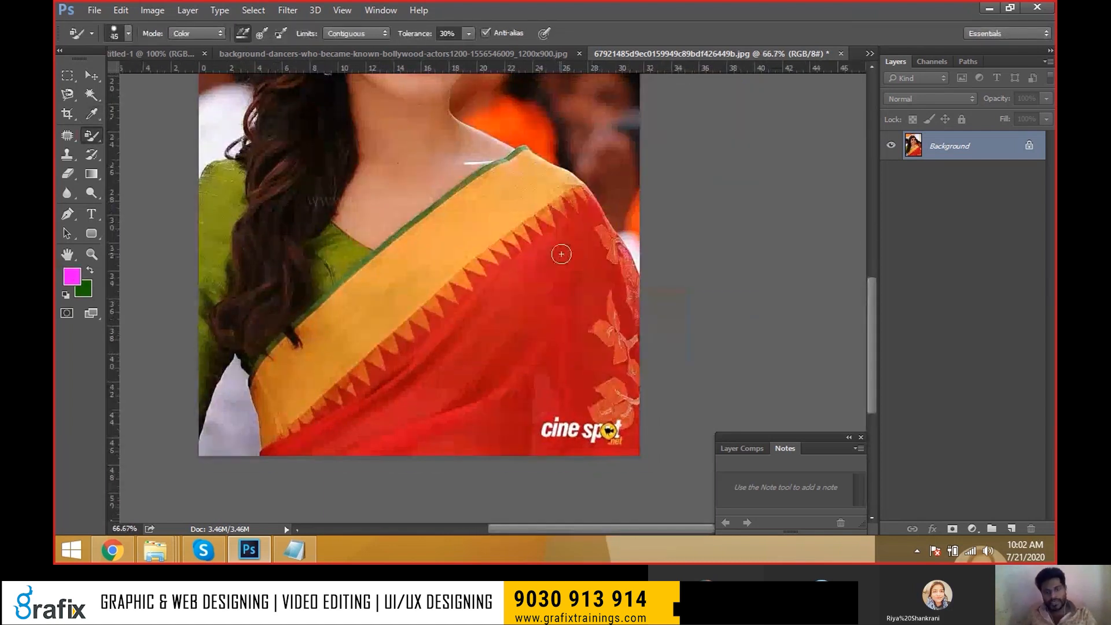
{"action": "key", "text": "bracketright"}
{"action": "key", "text": "bracketright"}
{"action": "key", "text": "bracketright"}
{"action": "key", "text": "bracketleft"}
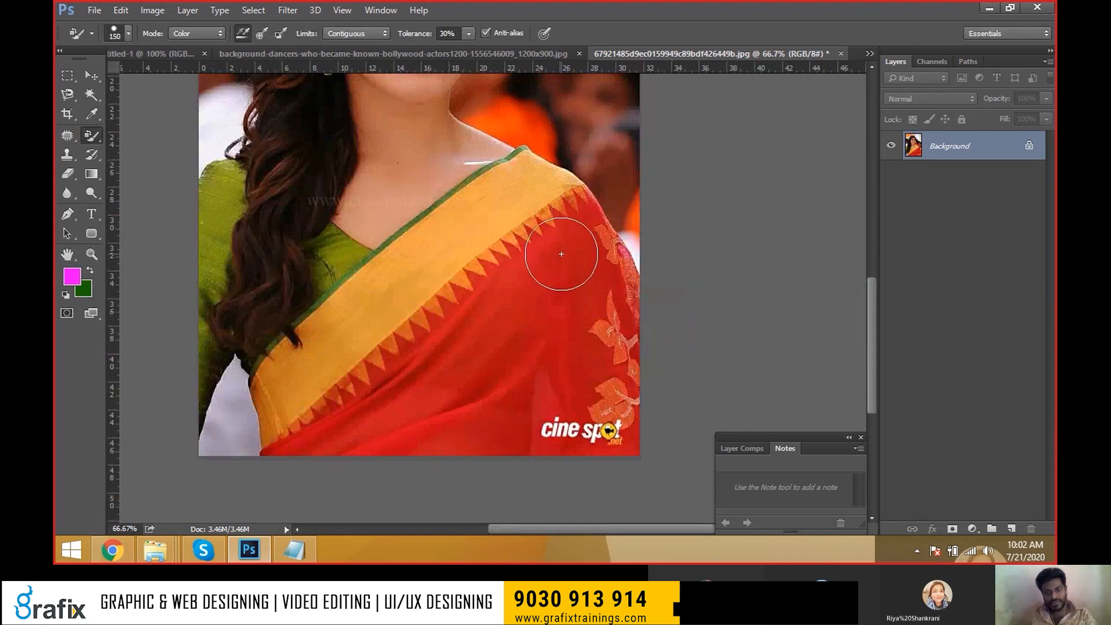
{"action": "left_click", "coordinate": [307, 546]}
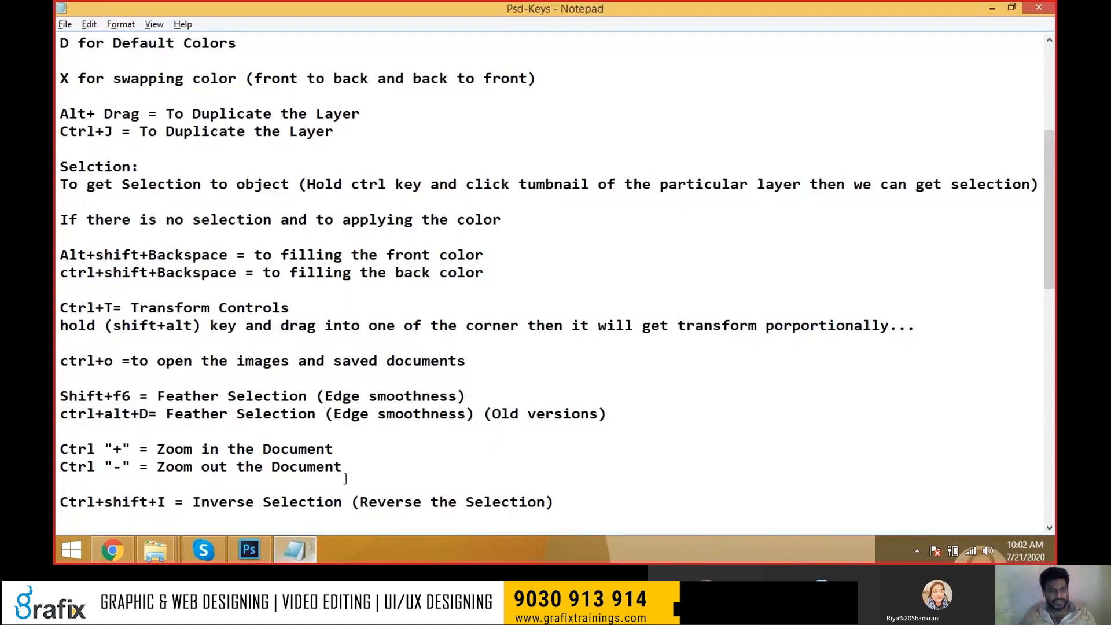
{"action": "scroll", "coordinate": [381, 463], "scroll_direction": "down", "scroll_amount": 10}
{"action": "left_click_drag", "start_coordinate": [431, 396], "coordinate": [284, 400]}
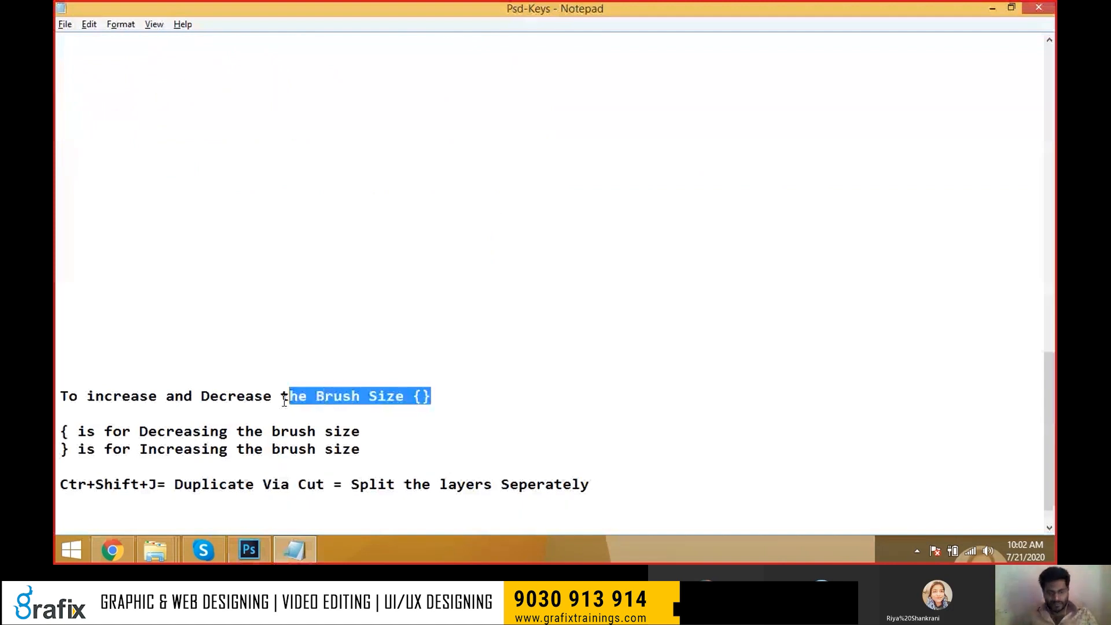
{"action": "key", "text": "alt+Tab"}
{"action": "mouse_move", "coordinate": [558, 268]}
{"action": "left_mouse_down"}
{"action": "mouse_move", "coordinate": [533, 272]}
{"action": "mouse_move", "coordinate": [426, 354]}
{"action": "mouse_move", "coordinate": [320, 415]}
{"action": "left_mouse_up"}
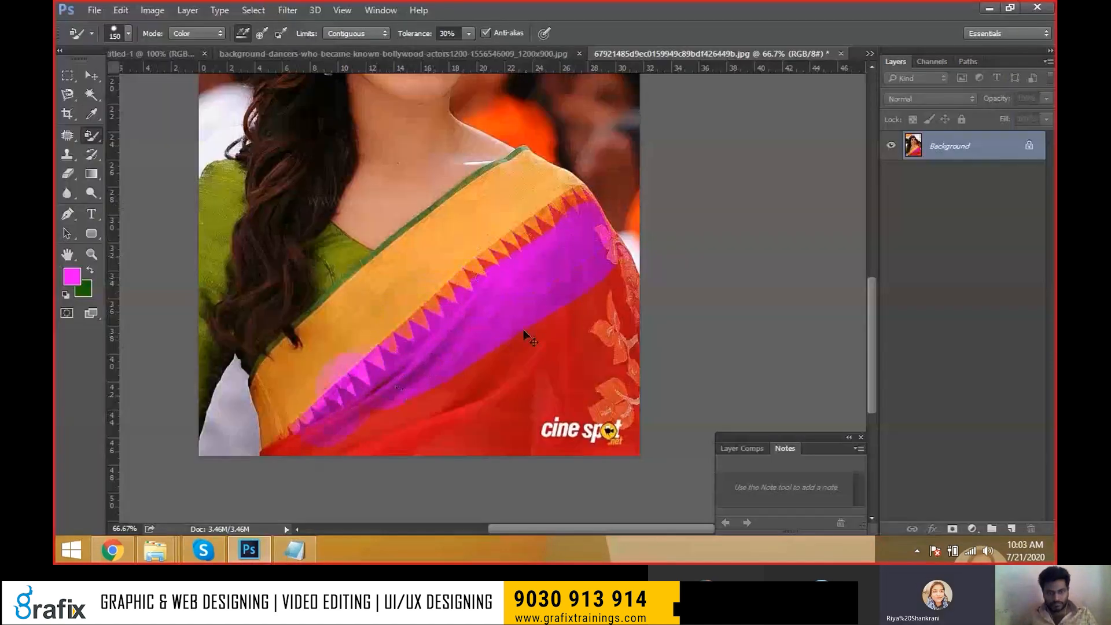
Repaint the red saree magenta, shrinking the brush to 100 then 60 for detail.
{"action": "key", "text": "ctrl+z"}
{"action": "mouse_move", "coordinate": [558, 292]}
{"action": "left_mouse_down"}
{"action": "mouse_move", "coordinate": [389, 420]}
{"action": "mouse_move", "coordinate": [335, 433]}
{"action": "mouse_move", "coordinate": [659, 439]}
{"action": "mouse_move", "coordinate": [595, 443]}
{"action": "mouse_move", "coordinate": [609, 315]}
{"action": "mouse_move", "coordinate": [617, 399]}
{"action": "left_mouse_up"}
{"action": "key", "text": "bracketleft"}
{"action": "key", "text": "bracketleft"}
{"action": "mouse_move", "coordinate": [567, 343]}
{"action": "left_mouse_down"}
{"action": "mouse_move", "coordinate": [502, 406]}
{"action": "mouse_move", "coordinate": [594, 396]}
{"action": "mouse_move", "coordinate": [472, 395]}
{"action": "mouse_move", "coordinate": [602, 317]}
{"action": "mouse_move", "coordinate": [602, 277]}
{"action": "mouse_move", "coordinate": [618, 270]}
{"action": "mouse_move", "coordinate": [635, 435]}
{"action": "mouse_move", "coordinate": [632, 365]}
{"action": "mouse_move", "coordinate": [561, 225]}
{"action": "mouse_move", "coordinate": [585, 203]}
{"action": "mouse_move", "coordinate": [586, 216]}
{"action": "mouse_move", "coordinate": [562, 229]}
{"action": "mouse_move", "coordinate": [555, 220]}
{"action": "mouse_move", "coordinate": [553, 239]}
{"action": "mouse_move", "coordinate": [546, 228]}
{"action": "mouse_move", "coordinate": [513, 290]}
{"action": "left_mouse_up"}
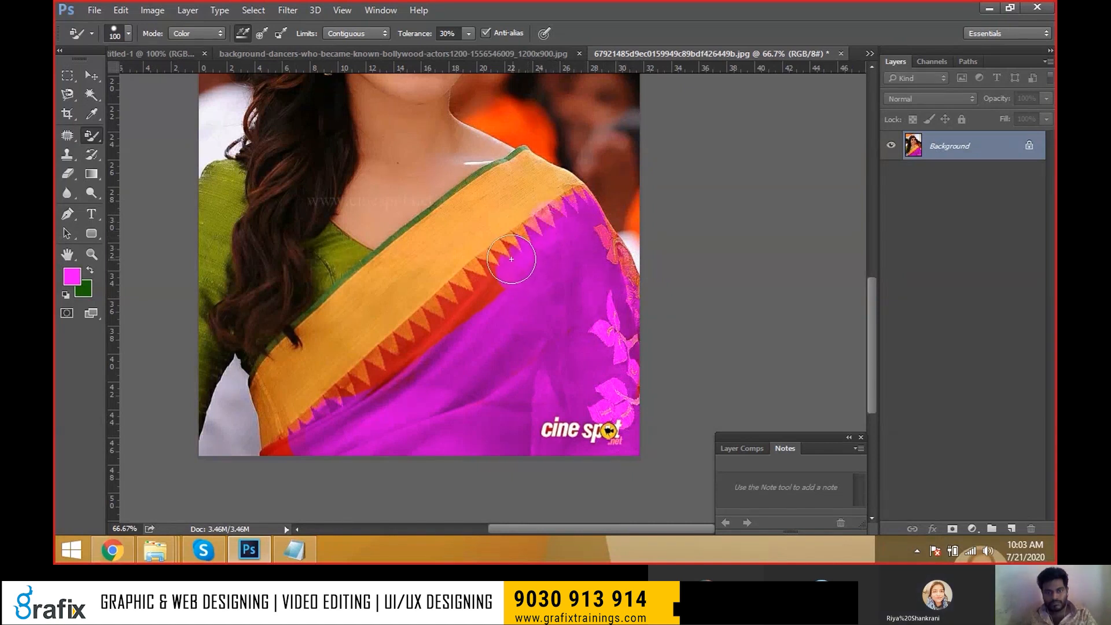
{"action": "key", "text": "bracketleft"}
{"action": "key", "text": "bracketleft"}
{"action": "key", "text": "bracketleft"}
{"action": "key", "text": "bracketleft"}
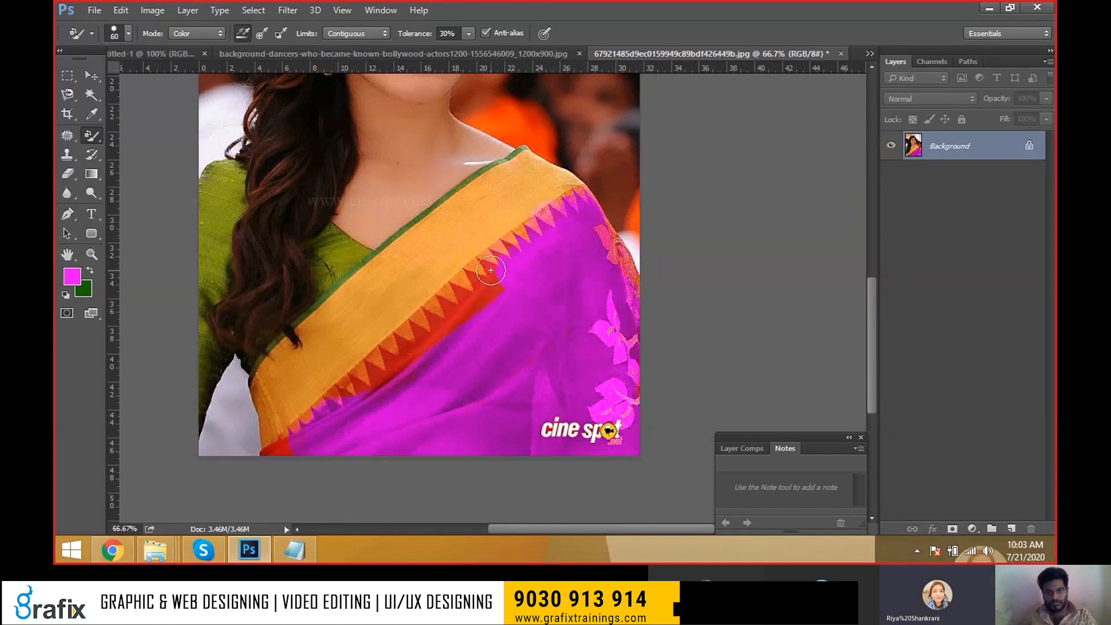
{"action": "mouse_move", "coordinate": [475, 280]}
{"action": "left_mouse_down"}
{"action": "mouse_move", "coordinate": [478, 304]}
{"action": "mouse_move", "coordinate": [459, 289]}
{"action": "mouse_move", "coordinate": [457, 317]}
{"action": "mouse_move", "coordinate": [447, 310]}
{"action": "mouse_move", "coordinate": [449, 328]}
{"action": "mouse_move", "coordinate": [428, 316]}
{"action": "mouse_move", "coordinate": [429, 353]}
{"action": "mouse_move", "coordinate": [418, 325]}
{"action": "left_mouse_up"}
{"action": "mouse_move", "coordinate": [364, 371]}
{"action": "left_mouse_down"}
{"action": "mouse_move", "coordinate": [387, 360]}
{"action": "mouse_move", "coordinate": [313, 401]}
{"action": "mouse_move", "coordinate": [320, 426]}
{"action": "mouse_move", "coordinate": [271, 454]}
{"action": "mouse_move", "coordinate": [435, 406]}
{"action": "mouse_move", "coordinate": [264, 455]}
{"action": "mouse_move", "coordinate": [295, 451]}
{"action": "mouse_move", "coordinate": [399, 378]}
{"action": "left_mouse_up"}
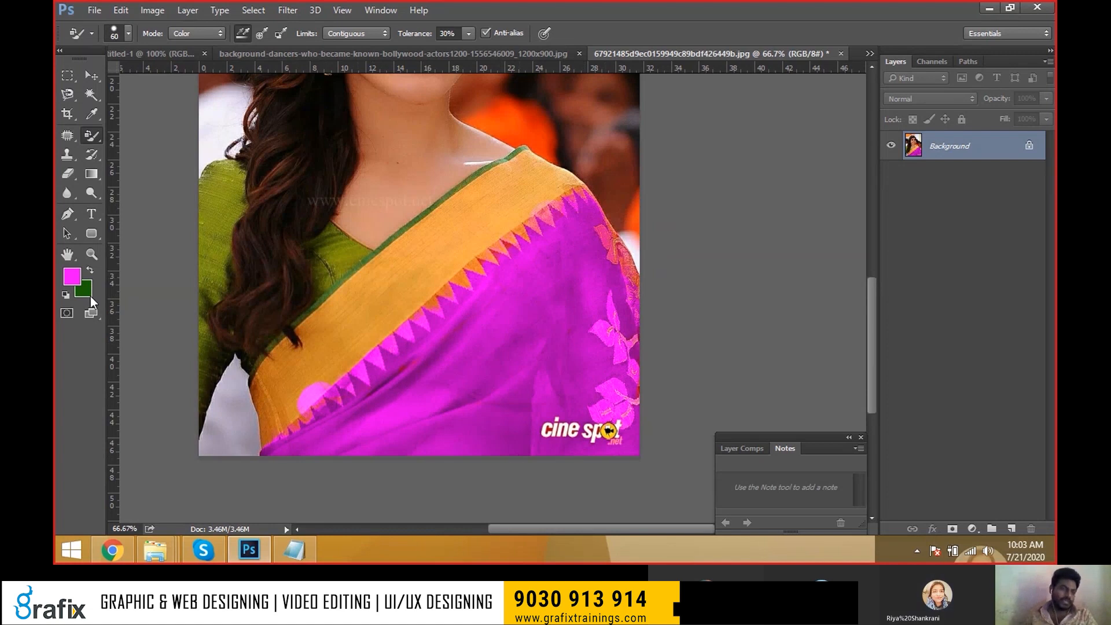
Set the paint colour to blue and recolour the orange border blue top to bottom.
{"action": "left_click", "coordinate": [71, 277]}
{"action": "left_click_drag", "start_coordinate": [581, 156], "coordinate": [582, 316]}
{"action": "left_click", "coordinate": [691, 116]}
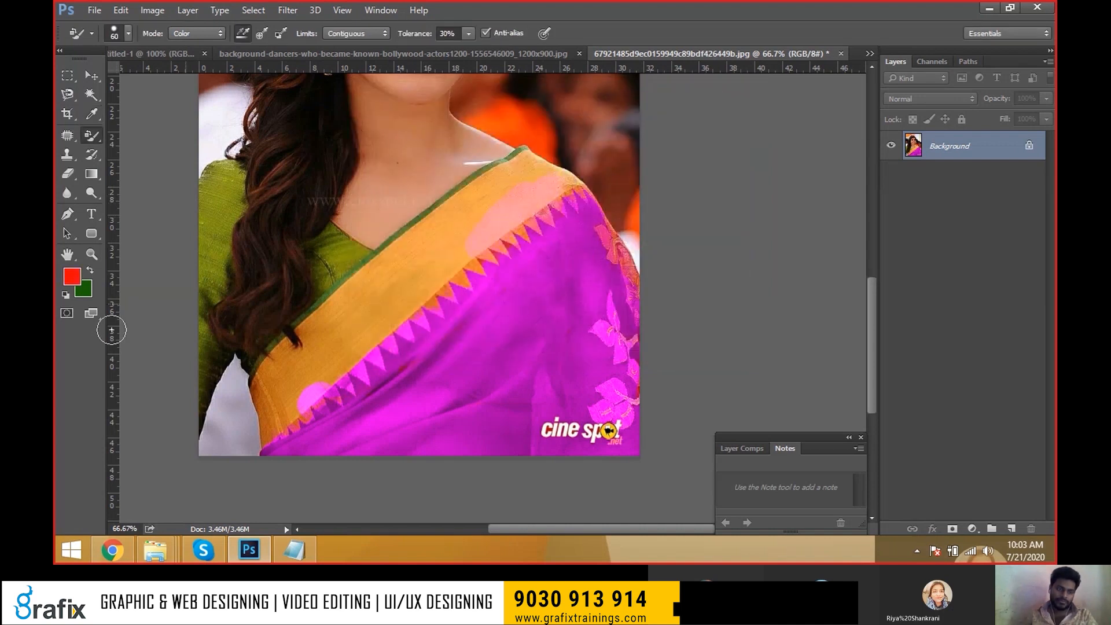
{"action": "left_click", "coordinate": [67, 281]}
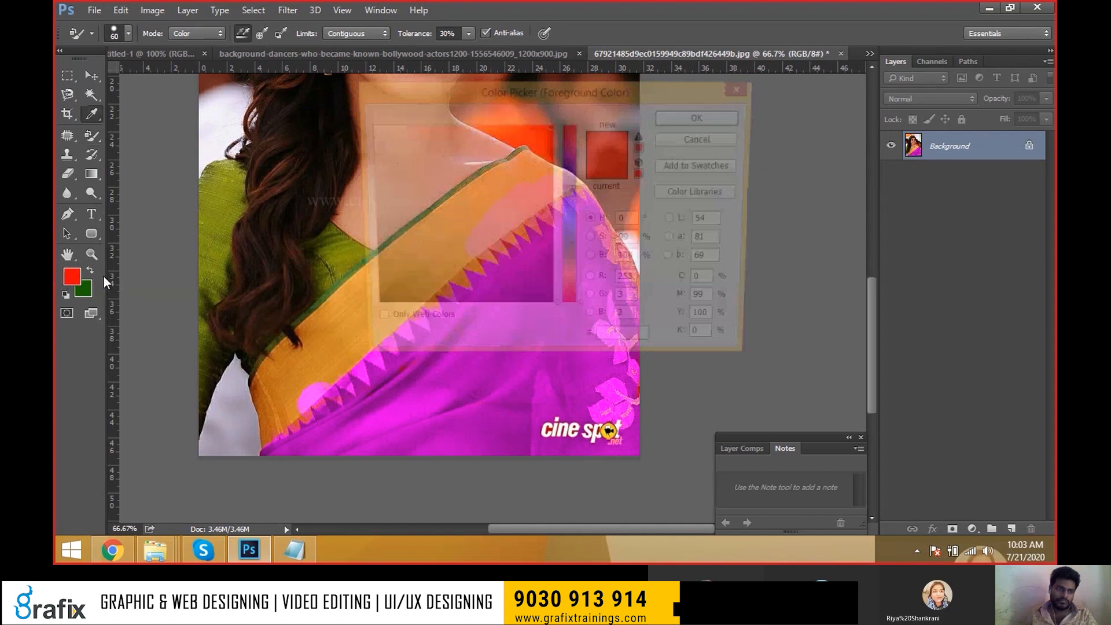
{"action": "left_click", "coordinate": [570, 192]}
{"action": "left_click", "coordinate": [703, 117]}
{"action": "mouse_move", "coordinate": [505, 193]}
{"action": "left_mouse_down"}
{"action": "mouse_move", "coordinate": [538, 180]}
{"action": "mouse_move", "coordinate": [513, 171]}
{"action": "mouse_move", "coordinate": [539, 164]}
{"action": "mouse_move", "coordinate": [526, 163]}
{"action": "mouse_move", "coordinate": [565, 178]}
{"action": "left_mouse_up"}
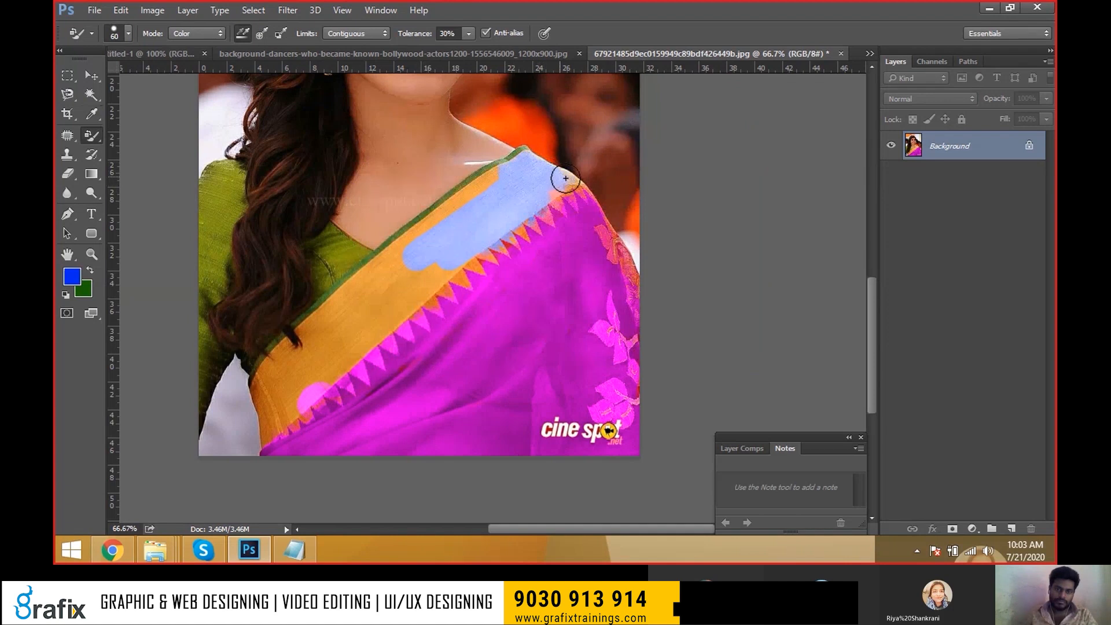
{"action": "left_click_drag", "start_coordinate": [434, 258], "coordinate": [352, 325]}
{"action": "mouse_move", "coordinate": [388, 282]}
{"action": "left_mouse_down"}
{"action": "mouse_move", "coordinate": [339, 354]}
{"action": "mouse_move", "coordinate": [413, 309]}
{"action": "left_mouse_up"}
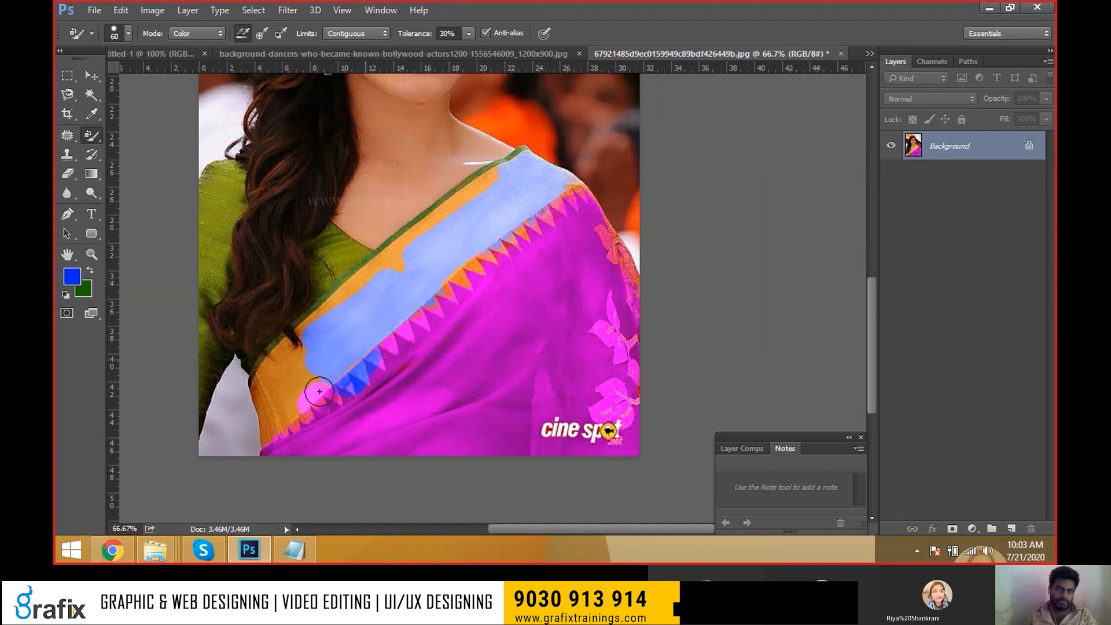
{"action": "mouse_move", "coordinate": [319, 391]}
{"action": "left_mouse_down"}
{"action": "mouse_move", "coordinate": [256, 434]}
{"action": "mouse_move", "coordinate": [261, 389]}
{"action": "mouse_move", "coordinate": [280, 392]}
{"action": "mouse_move", "coordinate": [300, 332]}
{"action": "mouse_move", "coordinate": [333, 302]}
{"action": "mouse_move", "coordinate": [531, 164]}
{"action": "mouse_move", "coordinate": [565, 183]}
{"action": "mouse_move", "coordinate": [572, 198]}
{"action": "mouse_move", "coordinate": [441, 302]}
{"action": "left_mouse_up"}
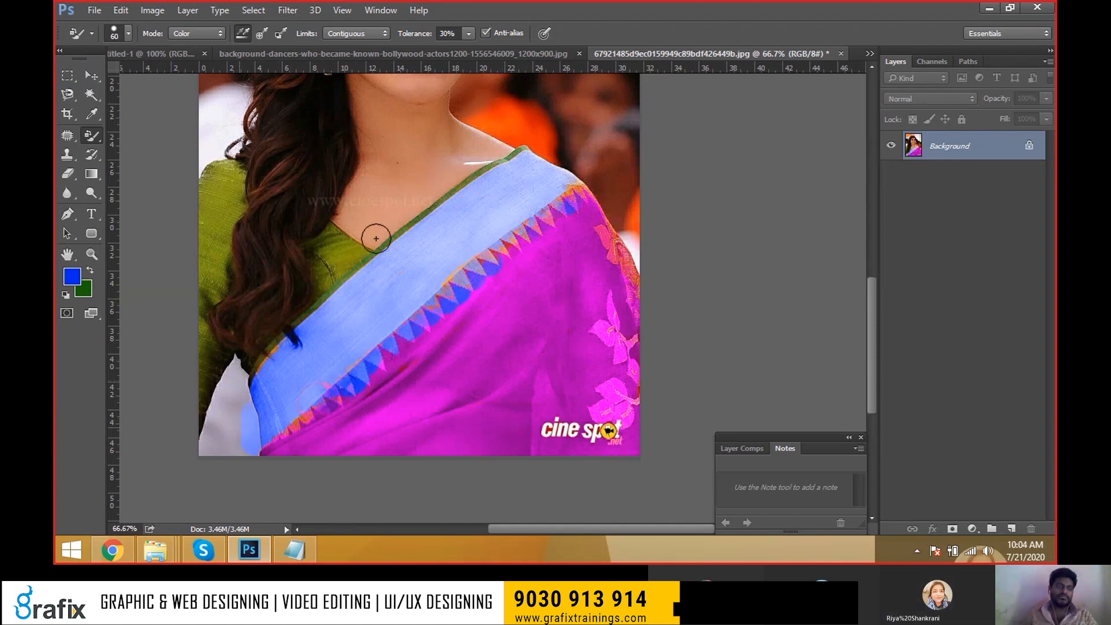
Set pink as the paint colour and tint the green blouse at the left shoulder.
{"action": "scroll", "coordinate": [371, 236], "scroll_direction": "up", "scroll_amount": 2}
{"action": "left_click", "coordinate": [72, 277]}
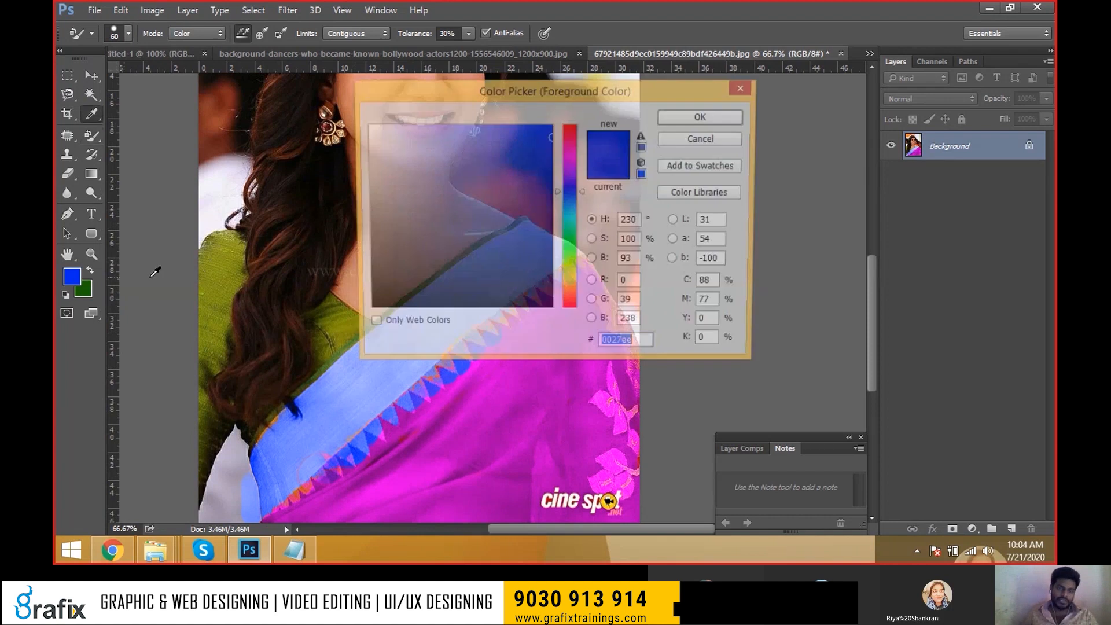
{"action": "left_click", "coordinate": [570, 144]}
{"action": "left_click", "coordinate": [699, 118]}
{"action": "left_click_drag", "start_coordinate": [228, 237], "coordinate": [200, 296]}
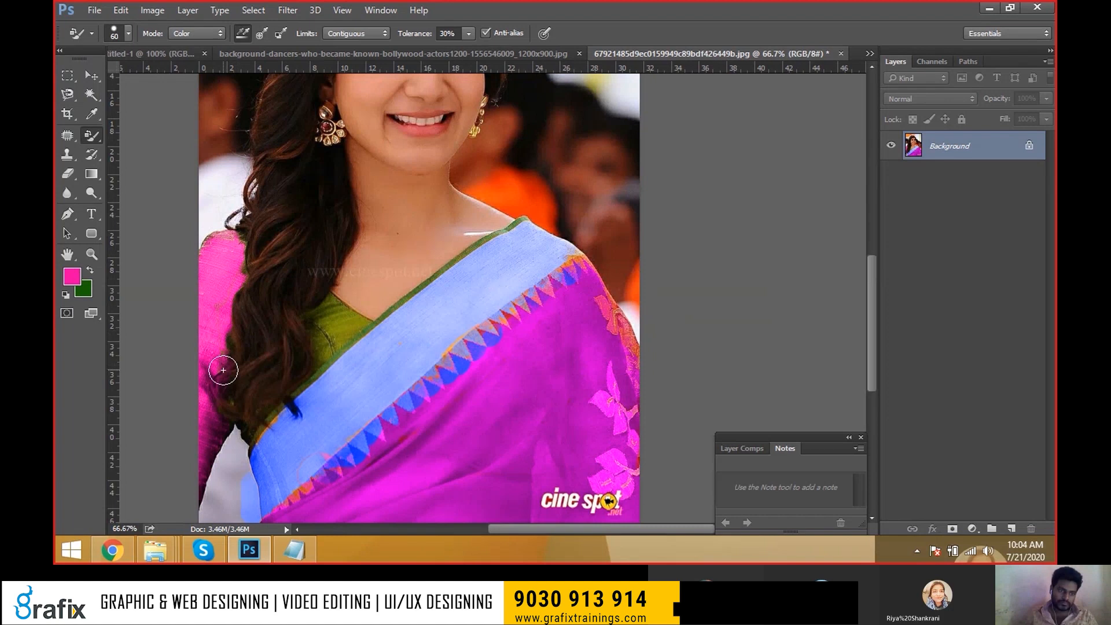
Paint the remaining green blouse areas pink with a 50 px brush.
{"action": "key", "text": "bracketleft"}
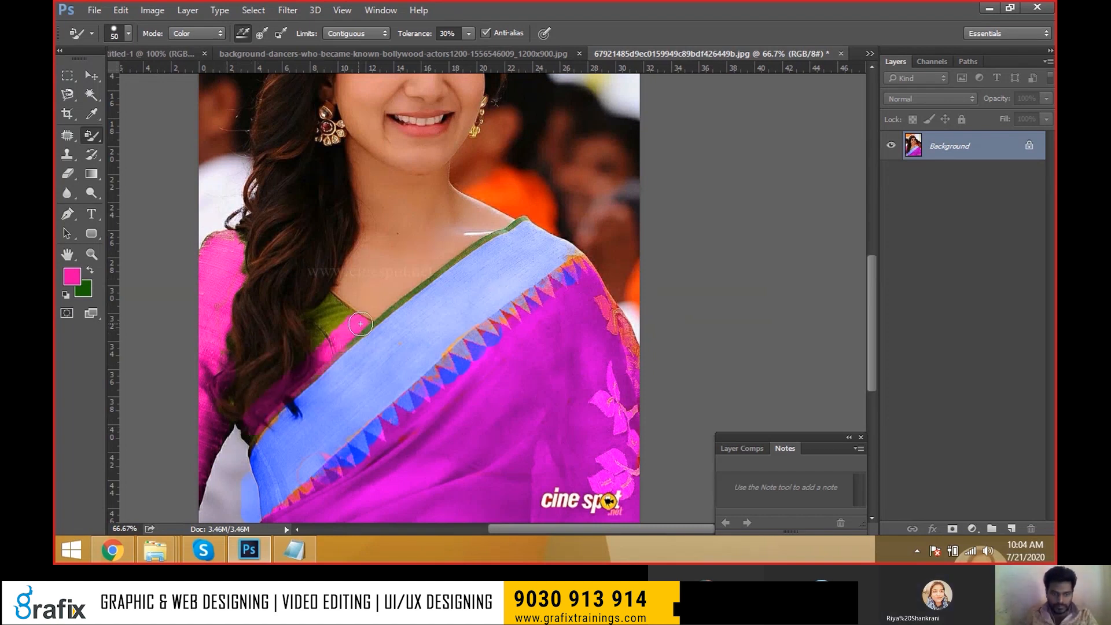
{"action": "left_click_drag", "start_coordinate": [328, 307], "coordinate": [322, 329]}
{"action": "left_click_drag", "start_coordinate": [235, 443], "coordinate": [227, 365]}
Recolour the top of the hair purple with a 100 px brush, then set yellow-green as paint colour.
{"action": "key", "text": "space"}
{"action": "left_click_drag", "start_coordinate": [283, 192], "coordinate": [284, 378]}
{"action": "key", "text": "bracketright"}
{"action": "key", "text": "bracketright"}
{"action": "key", "text": "bracketright"}
{"action": "key", "text": "bracketright"}
{"action": "key", "text": "bracketright"}
{"action": "mouse_move", "coordinate": [409, 136]}
{"action": "left_mouse_down"}
{"action": "mouse_move", "coordinate": [316, 208]}
{"action": "mouse_move", "coordinate": [359, 129]}
{"action": "left_mouse_up"}
{"action": "left_click", "coordinate": [72, 276]}
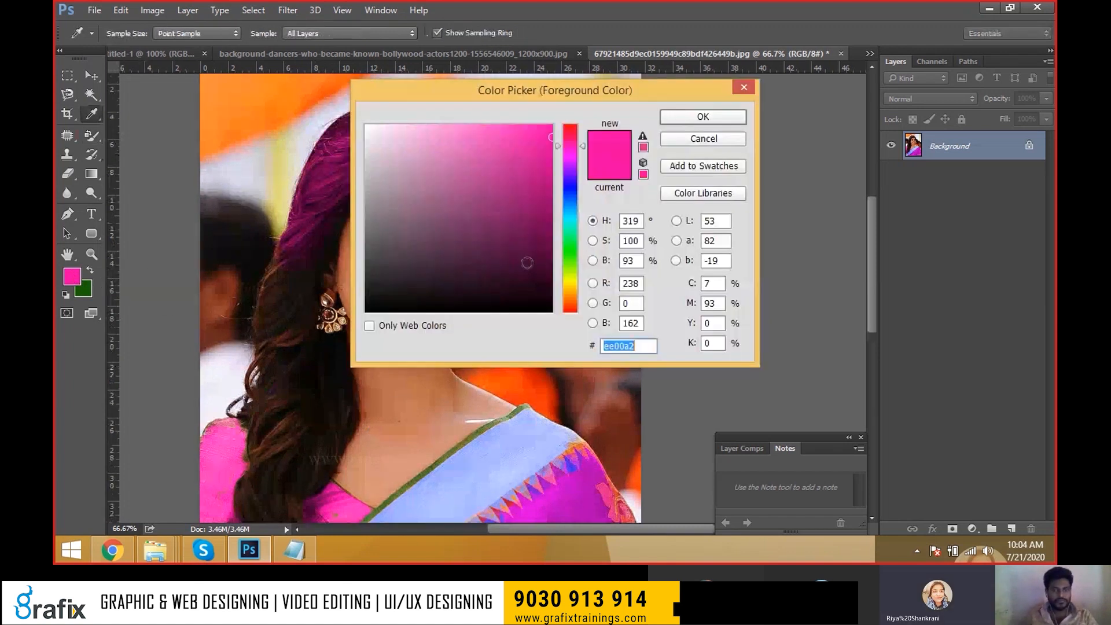
{"action": "left_click", "coordinate": [570, 276]}
{"action": "left_click", "coordinate": [713, 115]}
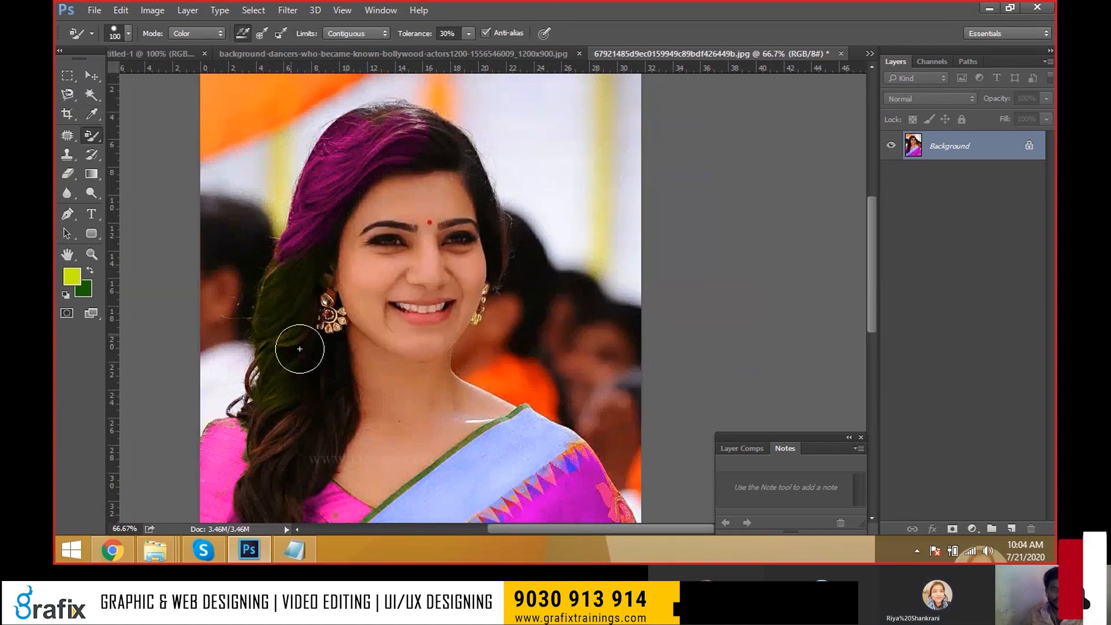
Switch the paint colour to red and streak the hair beside her face red.
{"action": "left_click", "coordinate": [72, 276]}
{"action": "left_click_drag", "start_coordinate": [557, 149], "coordinate": [555, 131]}
{"action": "left_click", "coordinate": [665, 117]}
{"action": "mouse_move", "coordinate": [339, 357]}
{"action": "left_mouse_down"}
{"action": "mouse_move", "coordinate": [327, 426]}
{"action": "mouse_move", "coordinate": [319, 414]}
{"action": "mouse_move", "coordinate": [282, 500]}
{"action": "mouse_move", "coordinate": [279, 399]}
{"action": "mouse_move", "coordinate": [260, 509]}
{"action": "mouse_move", "coordinate": [303, 390]}
{"action": "left_mouse_up"}
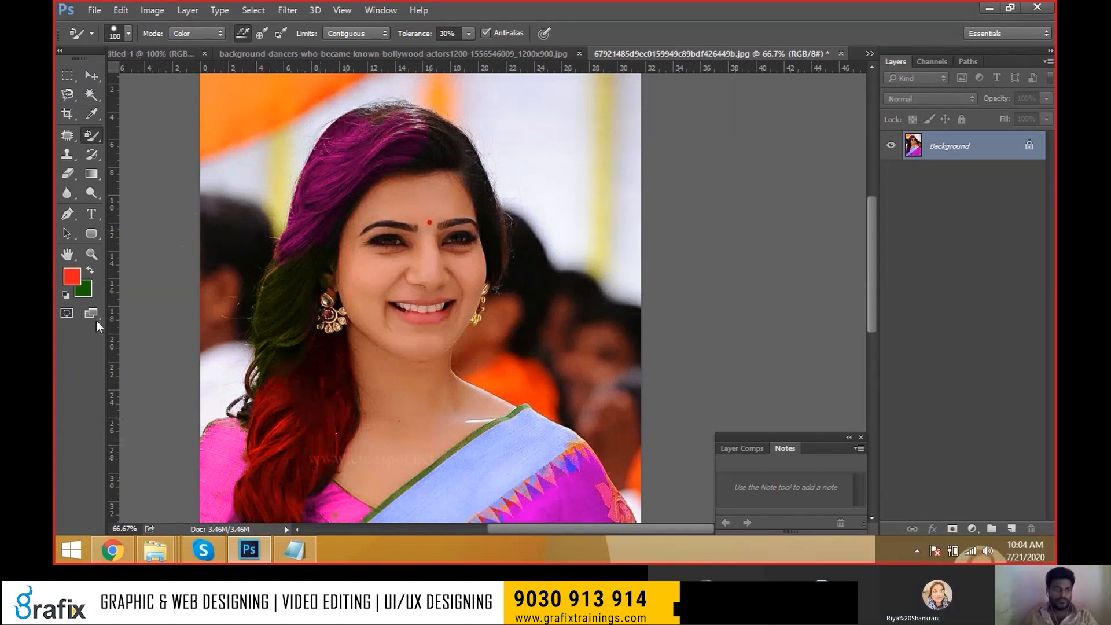
Paint the right-side and top hair yellow-green, shrink the brush to 90, and undo a stray patch.
{"action": "left_click", "coordinate": [72, 279]}
{"action": "left_click_drag", "start_coordinate": [569, 233], "coordinate": [570, 275]}
{"action": "left_click_drag", "start_coordinate": [531, 205], "coordinate": [551, 125]}
{"action": "left_click", "coordinate": [736, 118]}
{"action": "mouse_move", "coordinate": [323, 382]}
{"action": "left_mouse_down"}
{"action": "mouse_move", "coordinate": [325, 426]}
{"action": "mouse_move", "coordinate": [322, 378]}
{"action": "left_mouse_up"}
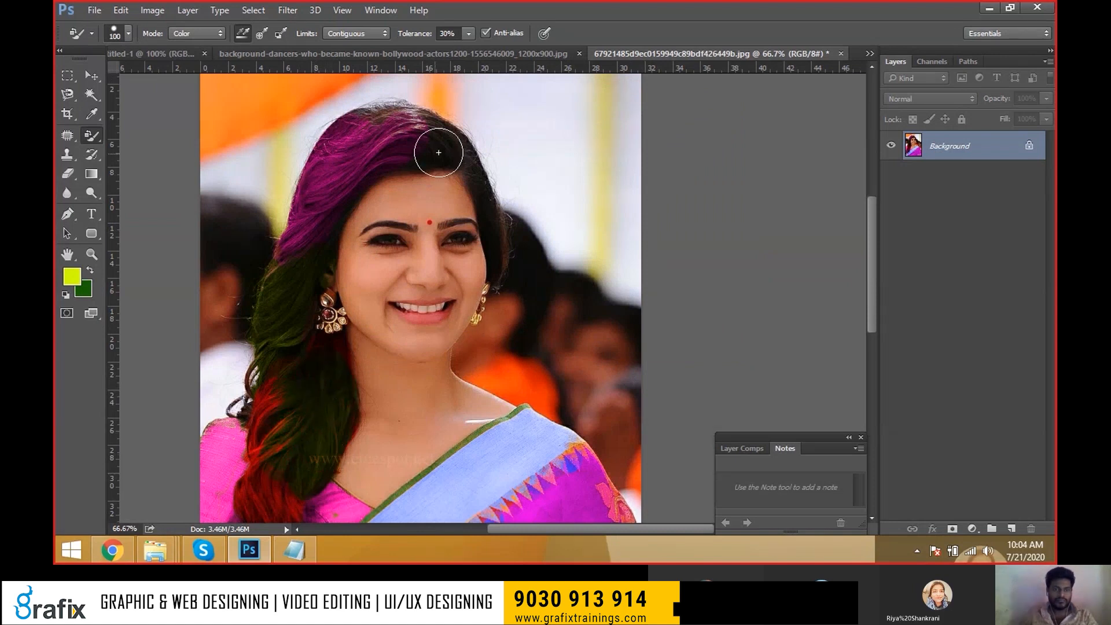
{"action": "mouse_move", "coordinate": [398, 108]}
{"action": "left_mouse_down"}
{"action": "mouse_move", "coordinate": [365, 118]}
{"action": "mouse_move", "coordinate": [407, 129]}
{"action": "mouse_move", "coordinate": [446, 202]}
{"action": "mouse_move", "coordinate": [352, 164]}
{"action": "mouse_move", "coordinate": [380, 172]}
{"action": "mouse_move", "coordinate": [351, 176]}
{"action": "mouse_move", "coordinate": [397, 174]}
{"action": "mouse_move", "coordinate": [451, 207]}
{"action": "left_mouse_up"}
{"action": "key", "text": "["}
{"action": "key", "text": "ctrl+z"}
Choose blue as the paint colour and paint a blue streak in the hair.
{"action": "left_click", "coordinate": [70, 280]}
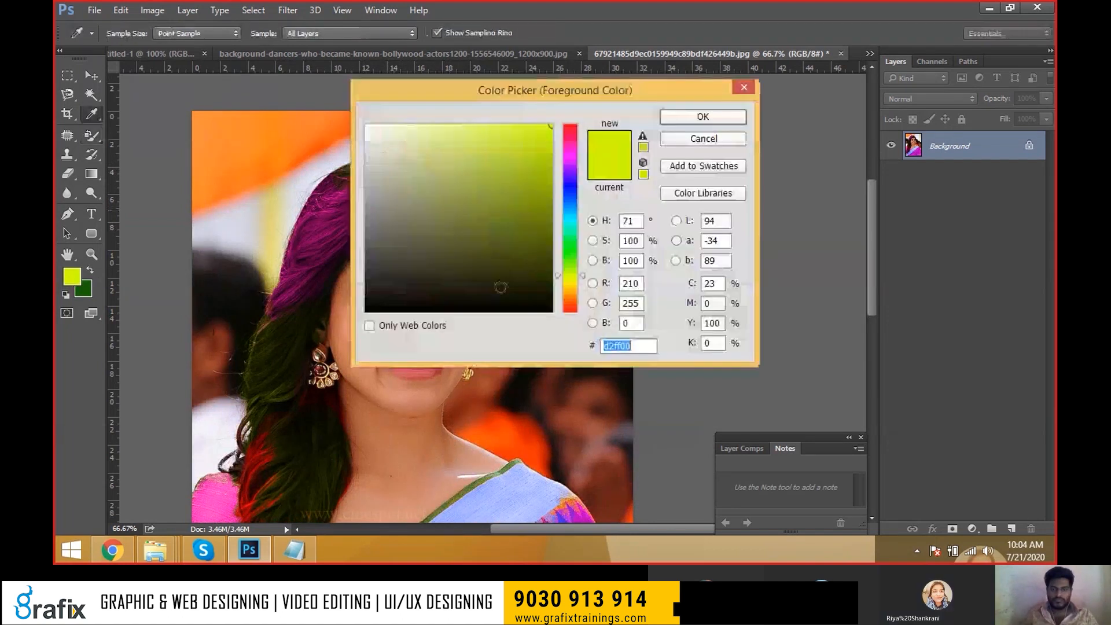
{"action": "left_click", "coordinate": [574, 191]}
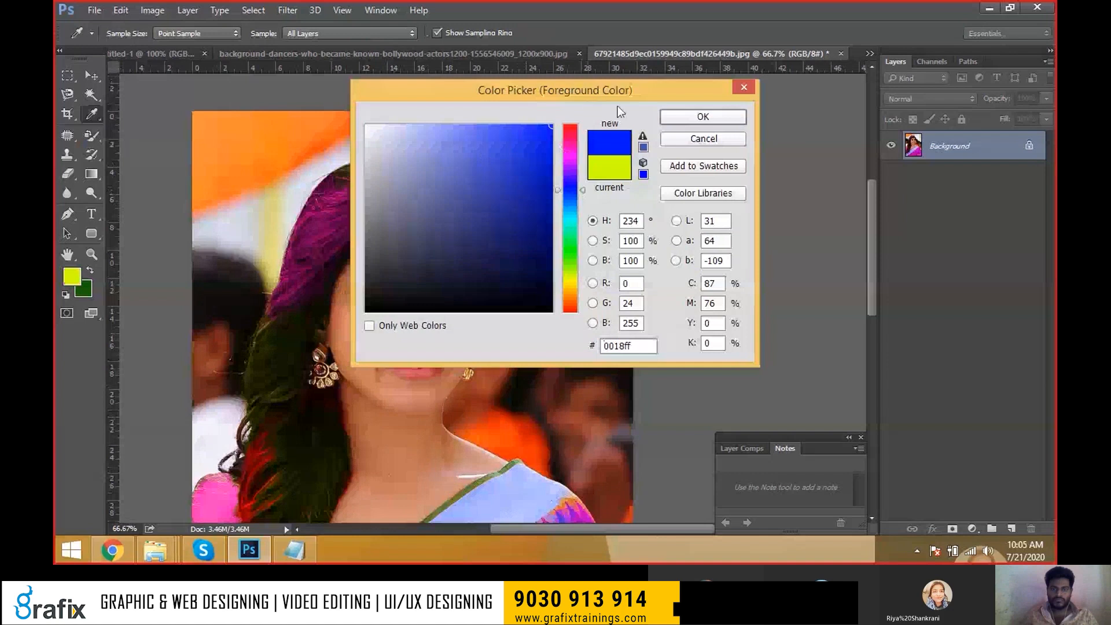
{"action": "left_click", "coordinate": [702, 117]}
{"action": "mouse_move", "coordinate": [464, 234]}
{"action": "left_mouse_down"}
{"action": "mouse_move", "coordinate": [483, 268]}
{"action": "mouse_move", "coordinate": [490, 336]}
{"action": "left_mouse_up"}
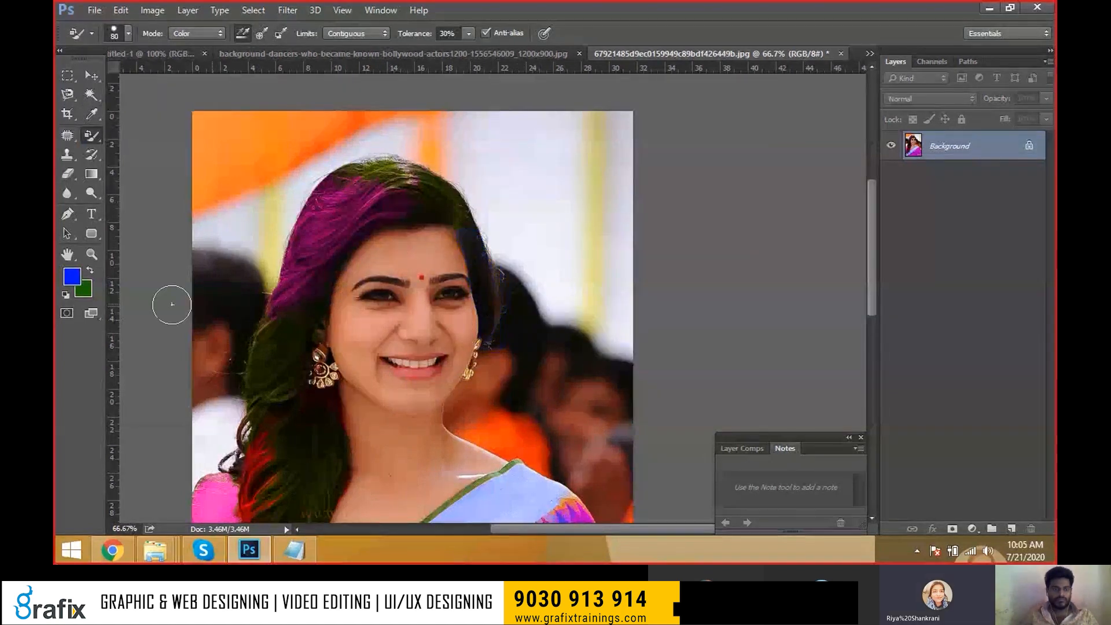
Set orange as the paint colour, shrink the brush to 50, and fit the portrait on screen.
{"action": "left_click", "coordinate": [70, 277]}
{"action": "left_click", "coordinate": [571, 296]}
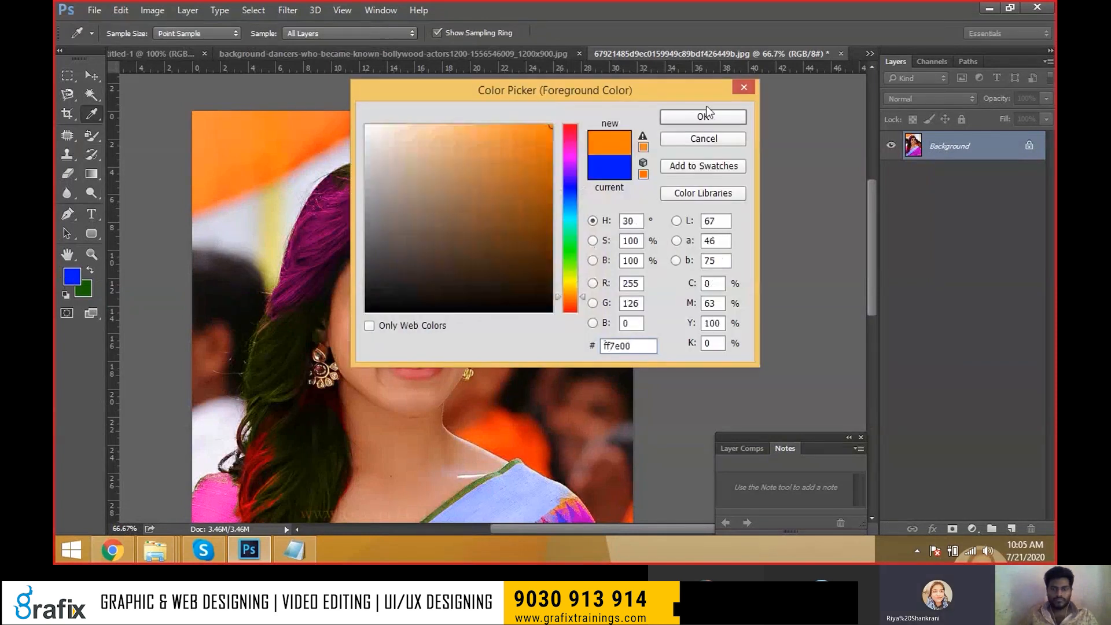
{"action": "left_click", "coordinate": [704, 115]}
{"action": "key", "text": "bracketleft"}
{"action": "key", "text": "bracketleft"}
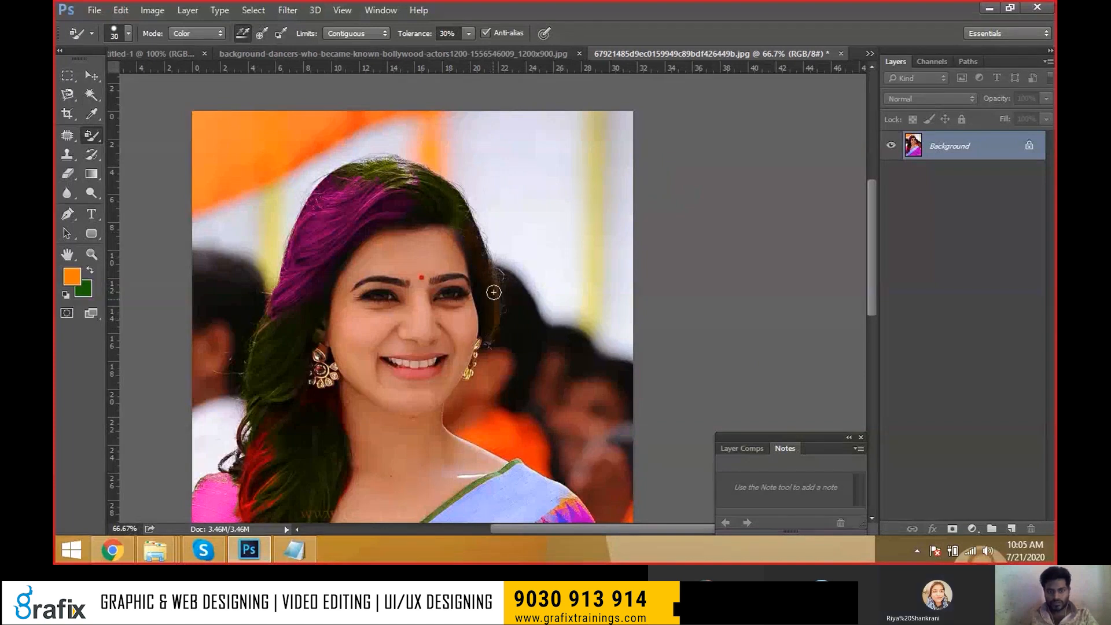
{"action": "right_click", "coordinate": [486, 236]}
{"action": "left_click", "coordinate": [494, 247]}
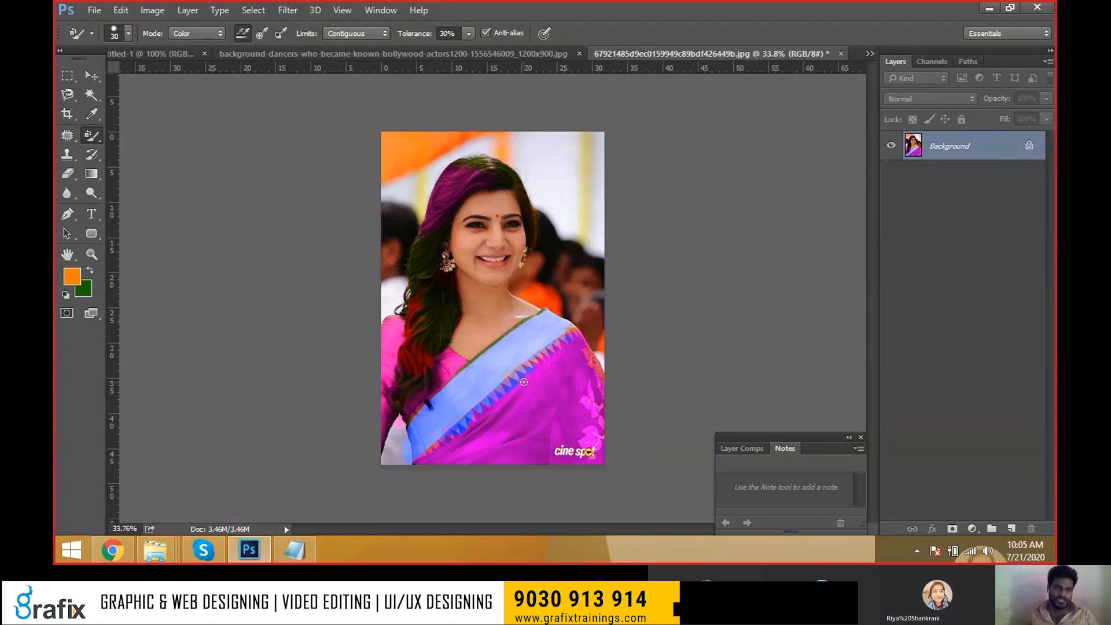
Browse into the Classes folder with Ctrl+O and switch the painting tool to the Mixer Brush.
{"action": "right_click", "coordinate": [91, 136]}
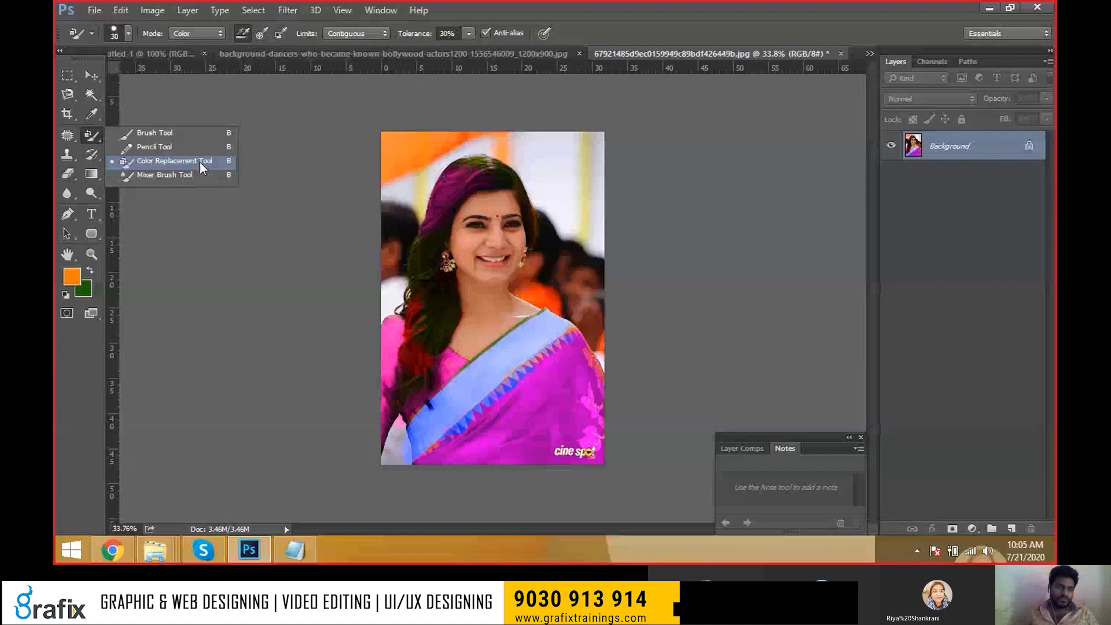
{"action": "left_click", "coordinate": [167, 167]}
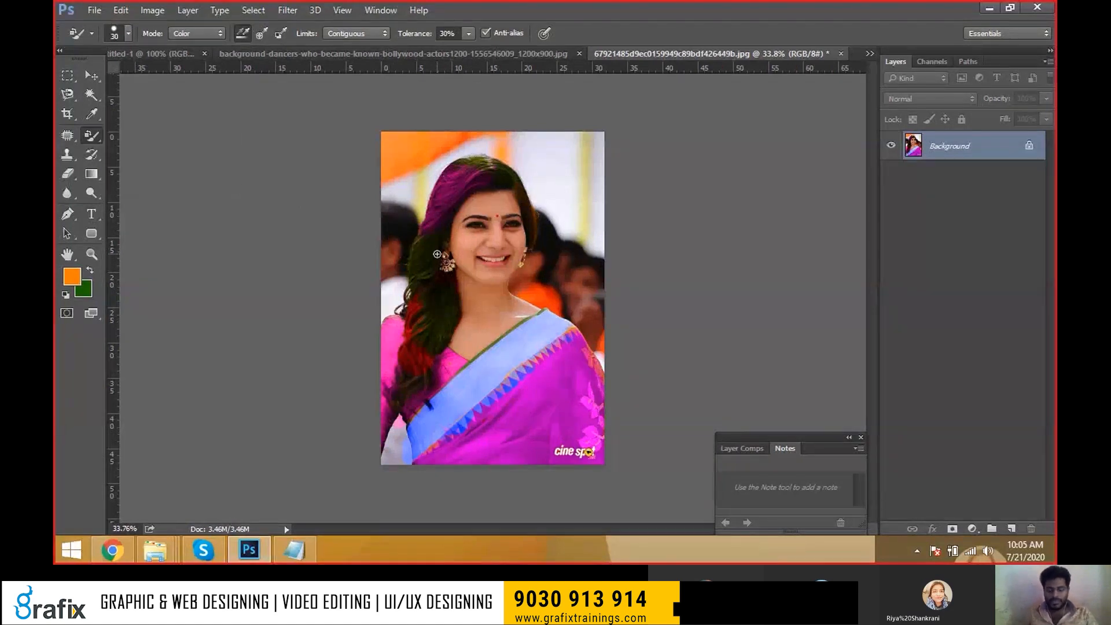
{"action": "key", "text": "ctrl+o"}
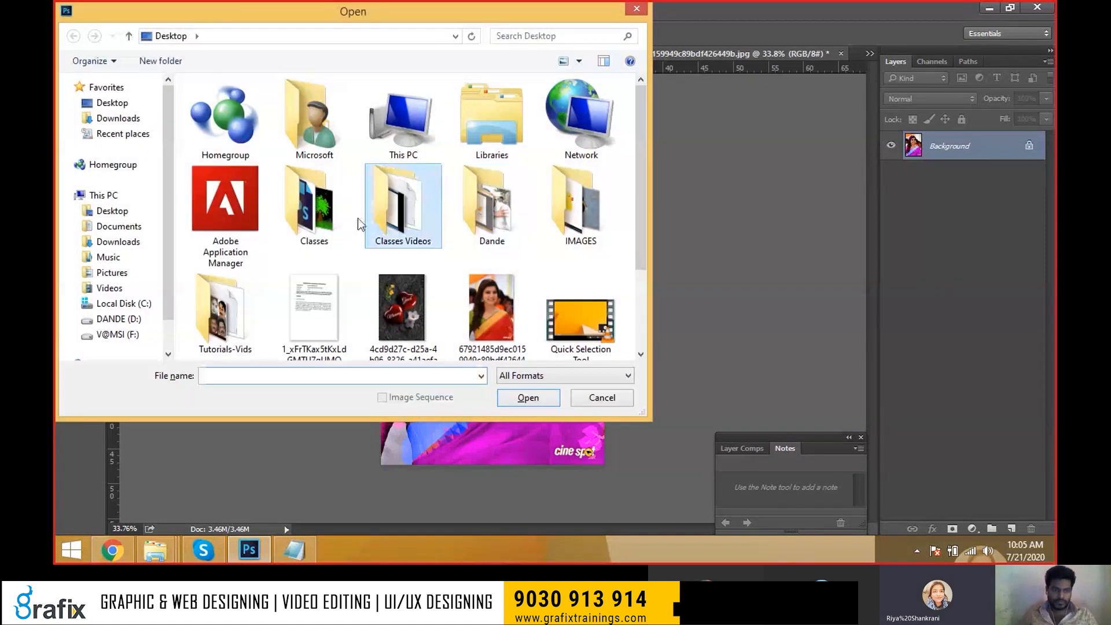
{"action": "left_click", "coordinate": [317, 226]}
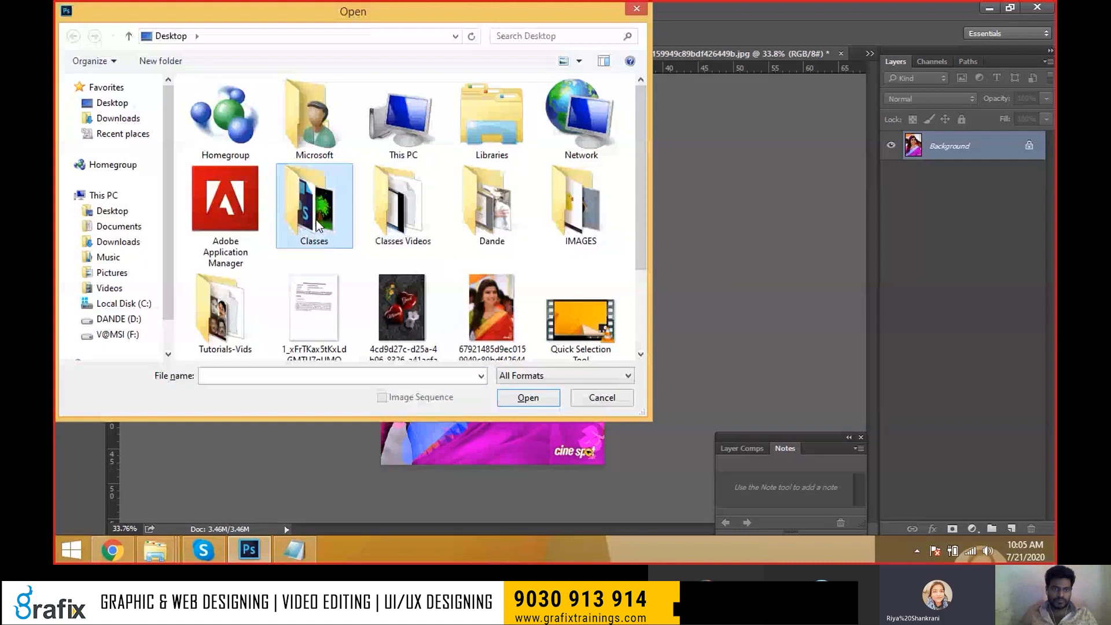
{"action": "double_click", "coordinate": [317, 226]}
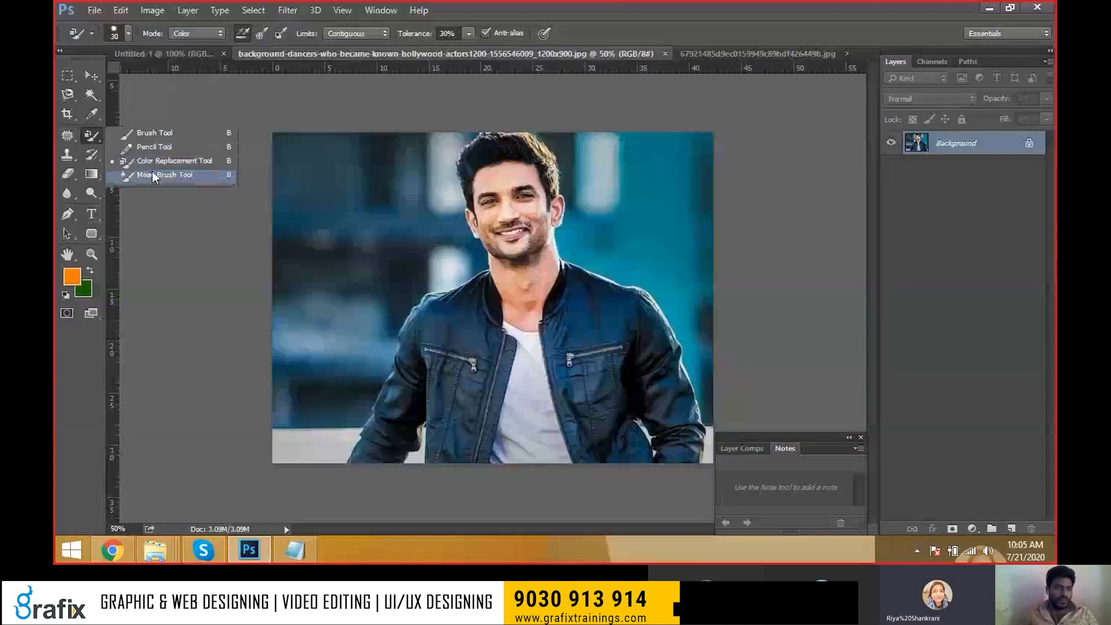
{"action": "left_click", "coordinate": [155, 176]}
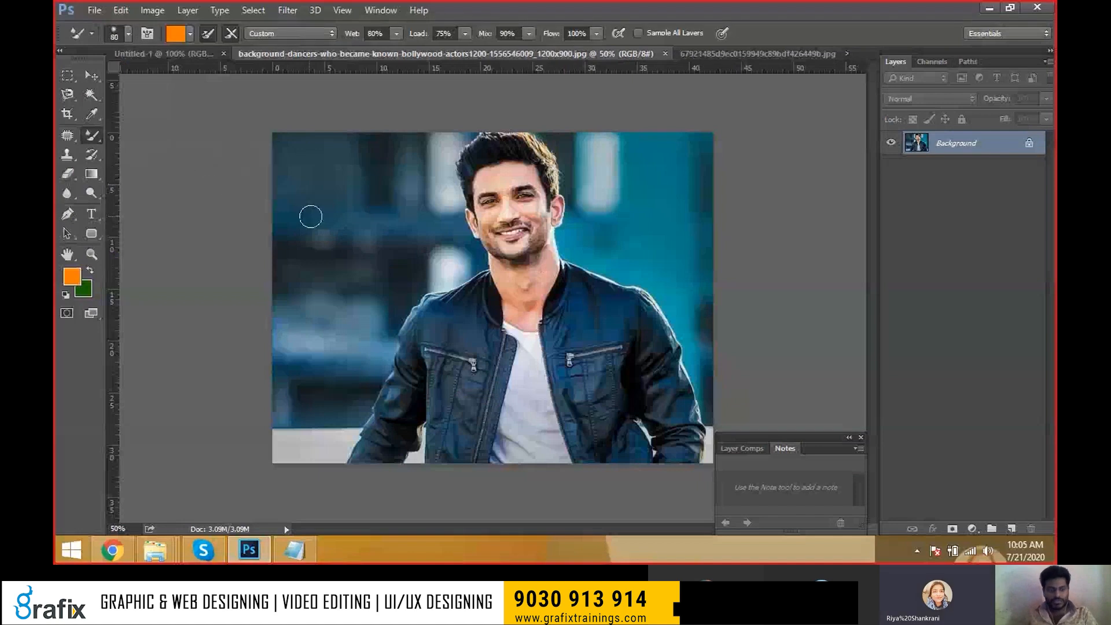
Enlarge the mixer brush to 600, test smears across the background, then undo them.
{"action": "key", "text": "bracketright"}
{"action": "key", "text": "bracketright"}
{"action": "key", "text": "bracketright"}
{"action": "key", "text": "bracketright"}
{"action": "key", "text": "bracketright"}
{"action": "key", "text": "bracketright"}
{"action": "key", "text": "bracketright"}
{"action": "key", "text": "bracketright"}
{"action": "key", "text": "bracketright"}
{"action": "key", "text": "bracketright"}
{"action": "key", "text": "bracketright"}
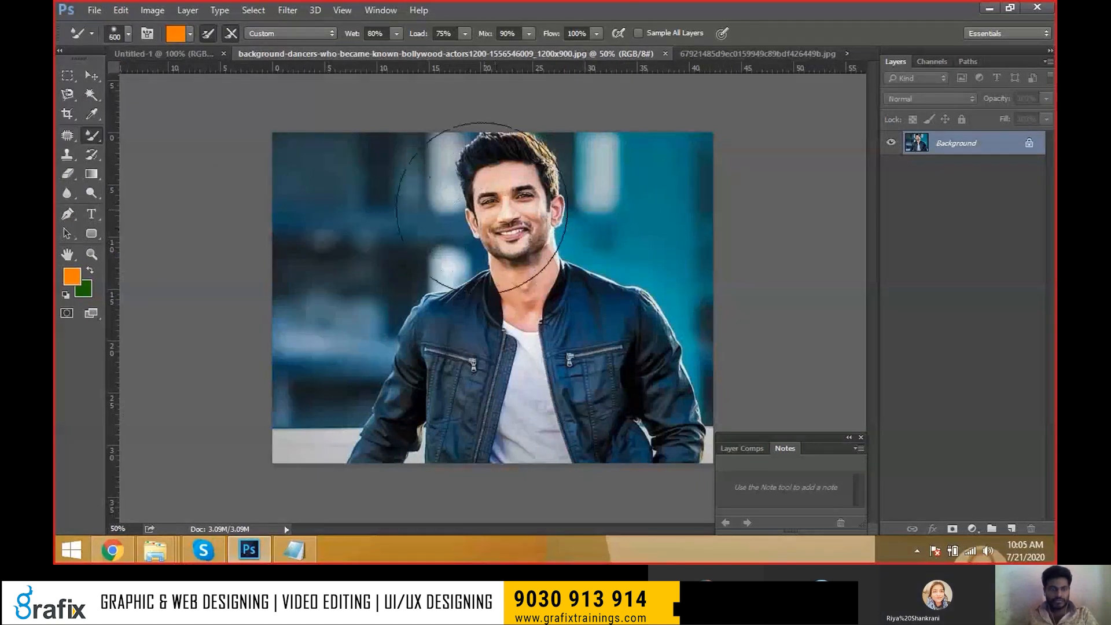
{"action": "left_click_drag", "start_coordinate": [495, 204], "coordinate": [297, 211]}
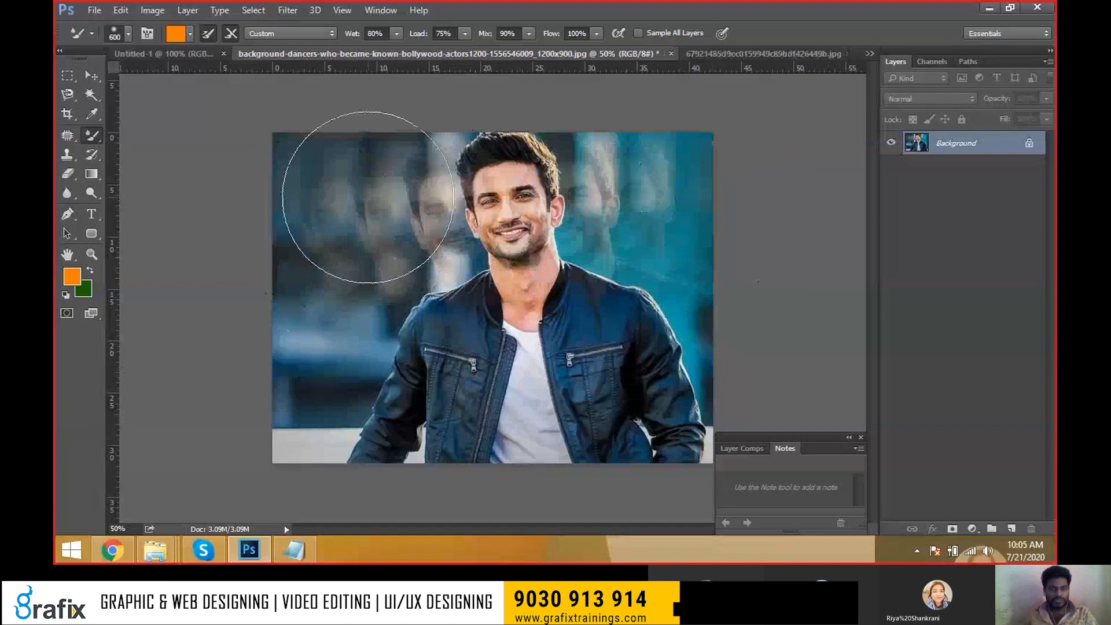
{"action": "left_click_drag", "start_coordinate": [613, 249], "coordinate": [669, 248]}
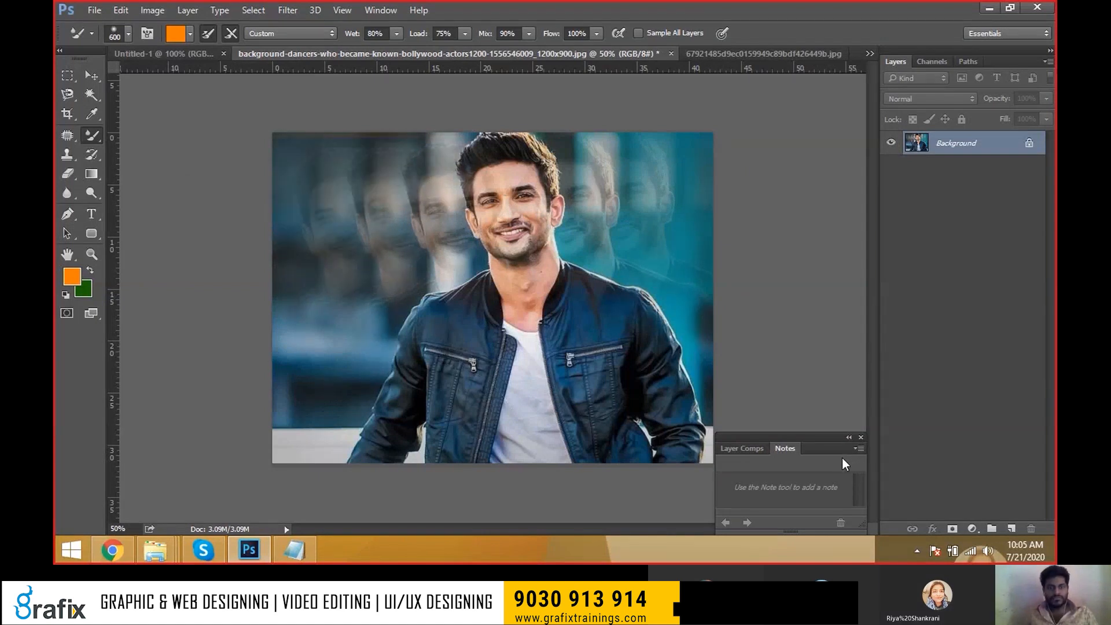
{"action": "key", "text": "ctrl+z"}
{"action": "key", "text": "ctrl+alt+z"}
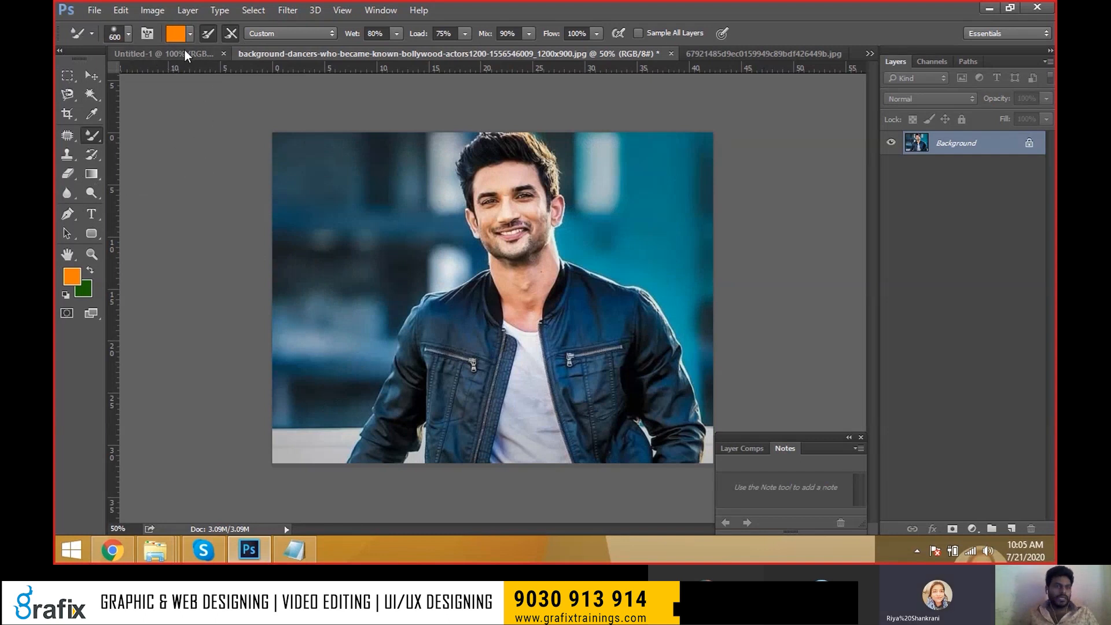
Try the Wet, Heavy Mix preset with a smear of faint face copies across the background.
{"action": "left_click", "coordinate": [312, 33]}
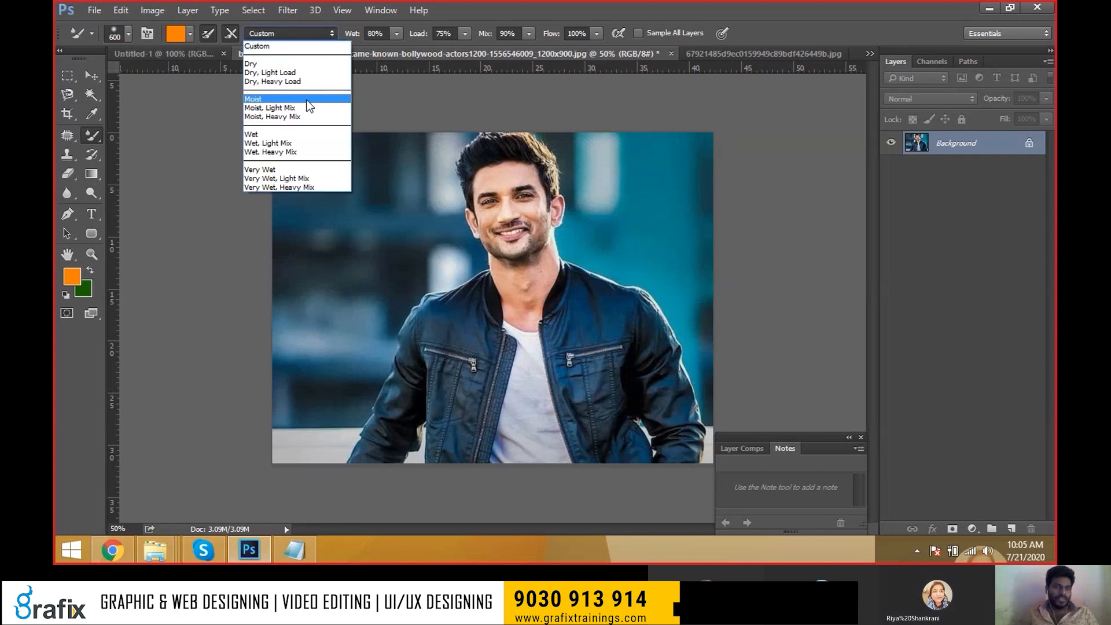
{"action": "left_click", "coordinate": [320, 152]}
{"action": "mouse_move", "coordinate": [320, 154]}
{"action": "left_mouse_down"}
{"action": "mouse_move", "coordinate": [468, 222]}
{"action": "mouse_move", "coordinate": [304, 218]}
{"action": "mouse_move", "coordinate": [668, 209]}
{"action": "left_mouse_up"}
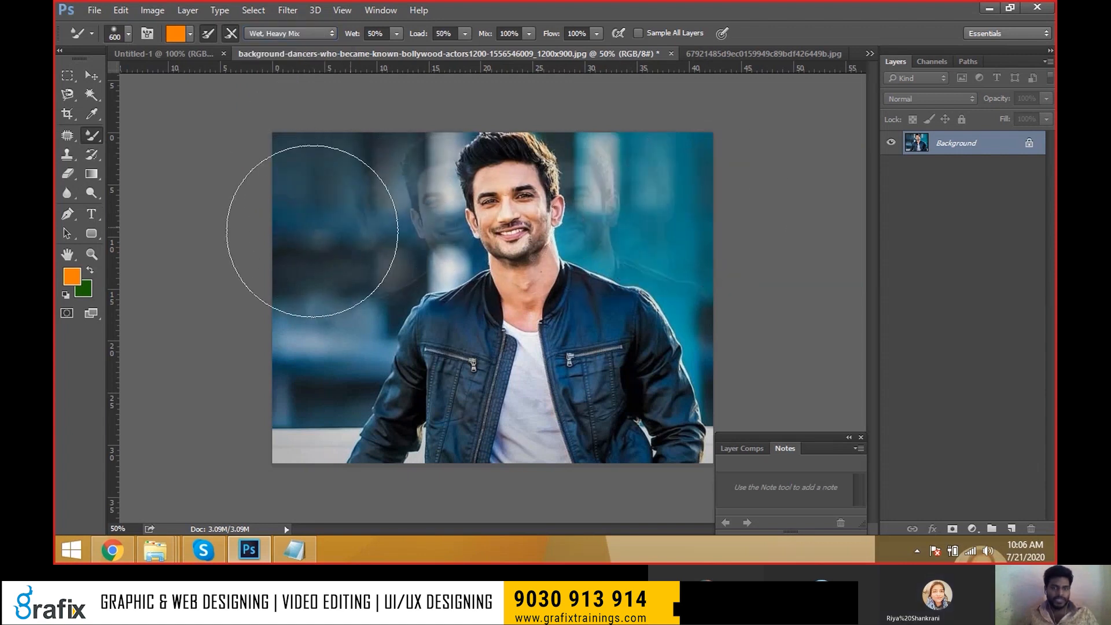
Switch to the Very Wet, Light Mix preset, test orange face smears, and undo them all.
{"action": "left_click", "coordinate": [296, 34]}
{"action": "left_click", "coordinate": [302, 179]}
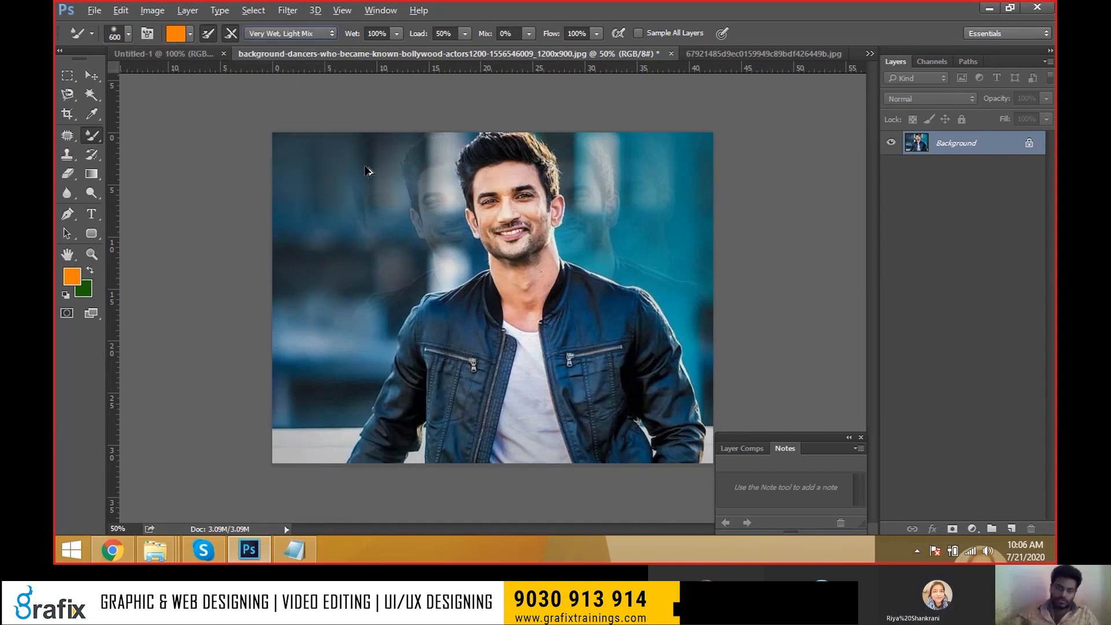
{"action": "key", "text": "ctrl+alt+z"}
{"action": "key", "text": "ctrl+alt+z"}
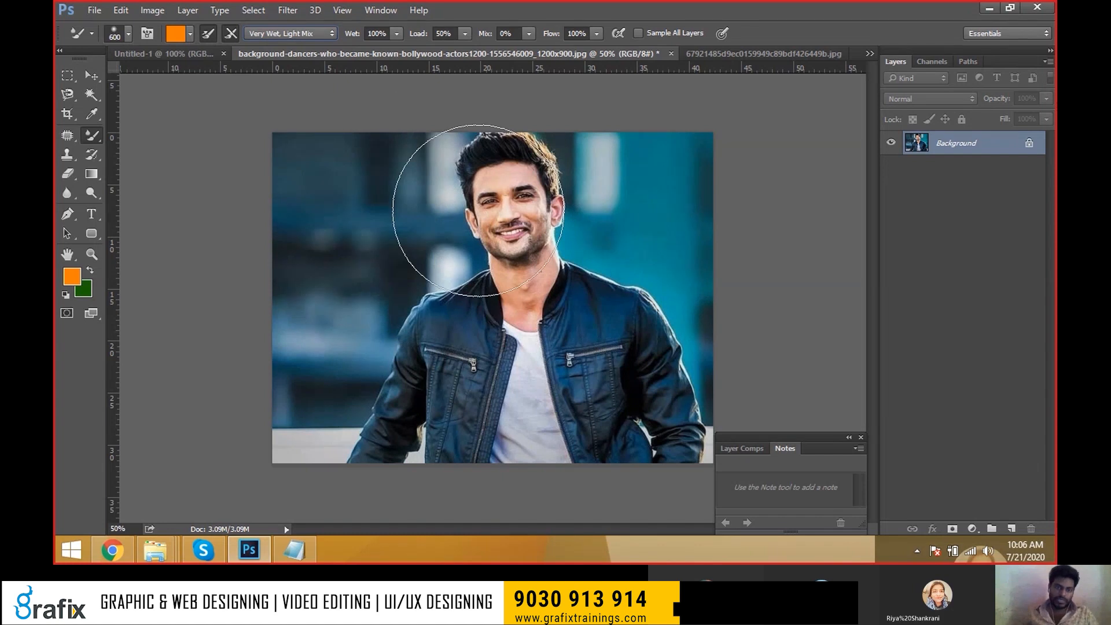
{"action": "left_click_drag", "start_coordinate": [409, 179], "coordinate": [272, 186]}
{"action": "left_click_drag", "start_coordinate": [458, 186], "coordinate": [331, 277]}
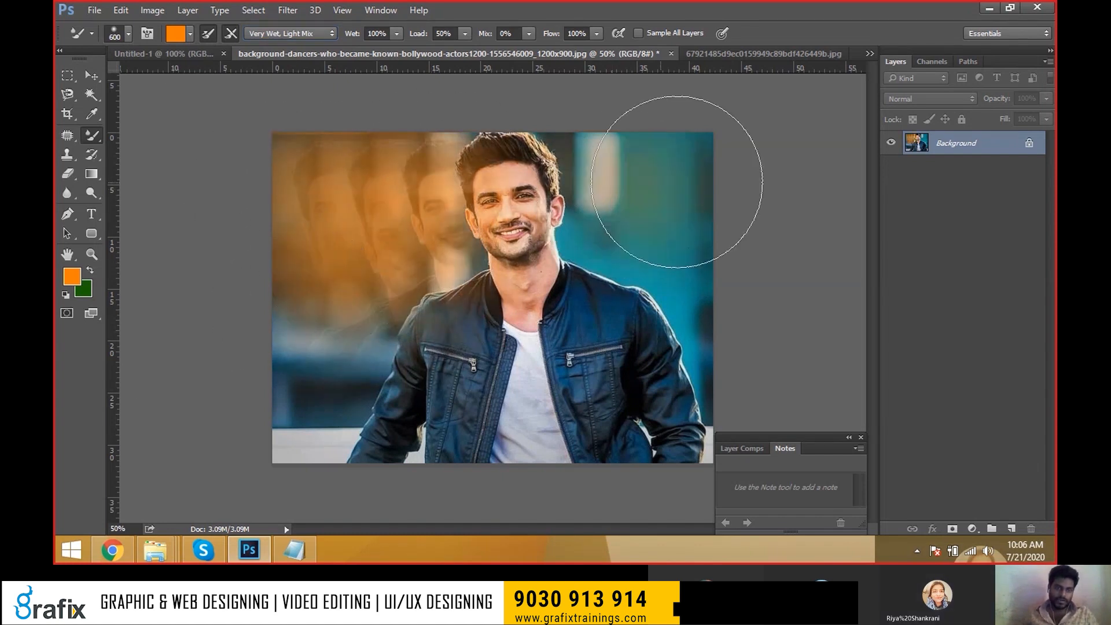
{"action": "key", "text": "shift+ctrl+z"}
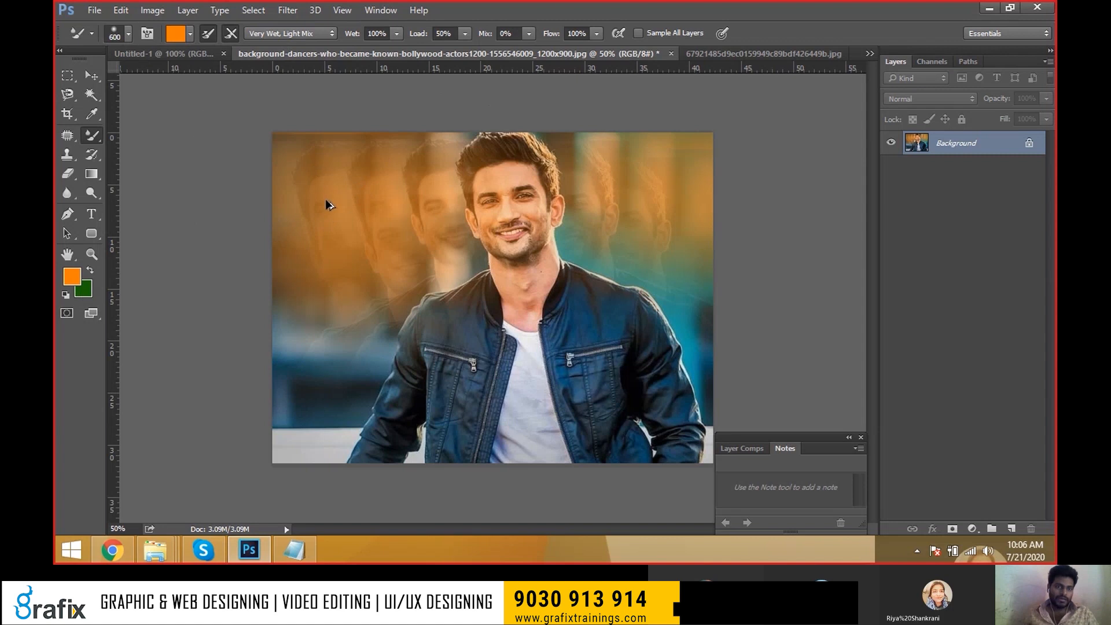
{"action": "key", "text": "ctrl+alt+z"}
{"action": "key", "text": "ctrl+alt+z"}
{"action": "key", "text": "ctrl+alt+z"}
{"action": "key", "text": "ctrl+alt+z"}
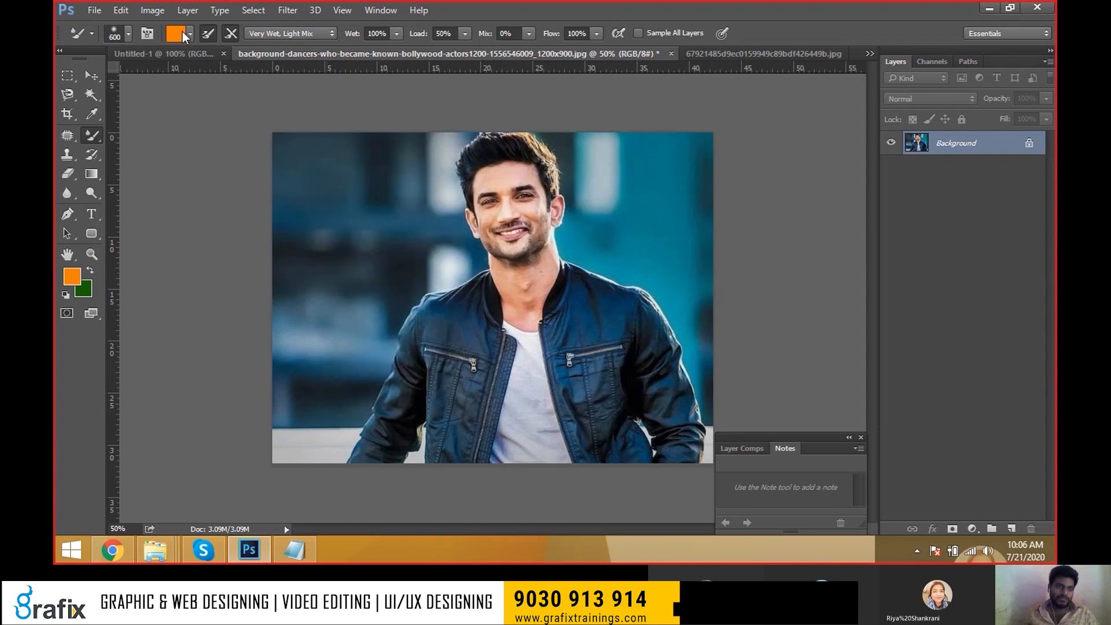
Try the Moist preset with orange-brown smears over the background, then undo them.
{"action": "left_click", "coordinate": [269, 37]}
{"action": "left_click", "coordinate": [272, 90]}
{"action": "mouse_move", "coordinate": [434, 185]}
{"action": "left_mouse_down"}
{"action": "mouse_move", "coordinate": [303, 182]}
{"action": "mouse_move", "coordinate": [387, 247]}
{"action": "mouse_move", "coordinate": [287, 281]}
{"action": "mouse_move", "coordinate": [348, 209]}
{"action": "mouse_move", "coordinate": [262, 175]}
{"action": "mouse_move", "coordinate": [446, 193]}
{"action": "left_mouse_up"}
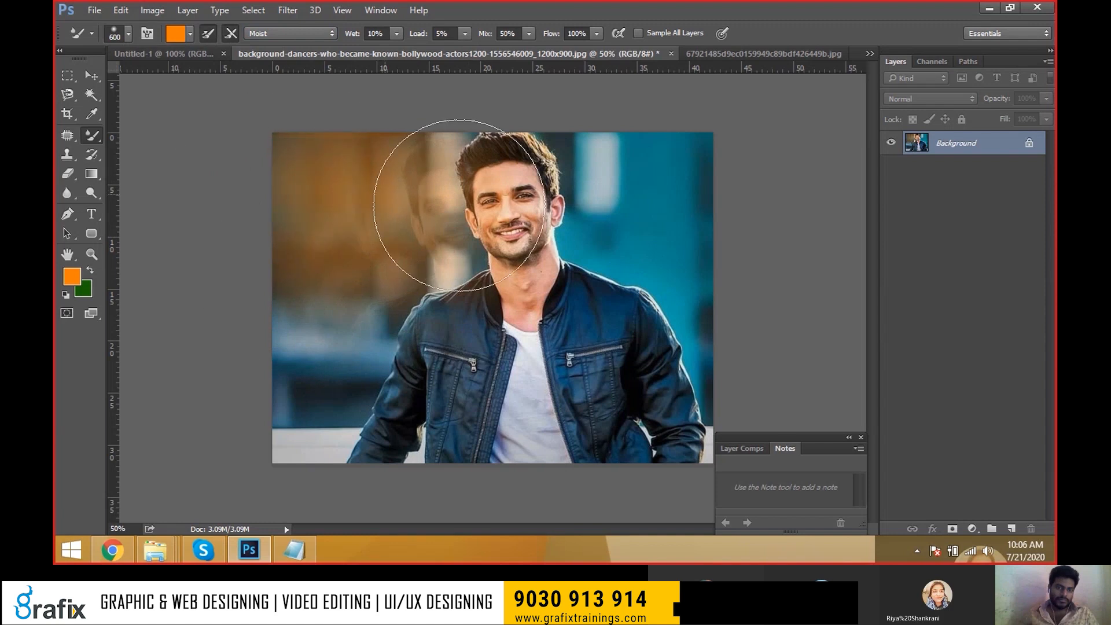
{"action": "mouse_move", "coordinate": [653, 179]}
{"action": "left_mouse_down"}
{"action": "mouse_move", "coordinate": [678, 164]}
{"action": "mouse_move", "coordinate": [615, 217]}
{"action": "mouse_move", "coordinate": [737, 244]}
{"action": "mouse_move", "coordinate": [604, 176]}
{"action": "mouse_move", "coordinate": [743, 184]}
{"action": "mouse_move", "coordinate": [679, 252]}
{"action": "left_mouse_up"}
{"action": "mouse_move", "coordinate": [471, 112]}
{"action": "left_mouse_down"}
{"action": "mouse_move", "coordinate": [293, 193]}
{"action": "mouse_move", "coordinate": [285, 218]}
{"action": "mouse_move", "coordinate": [322, 355]}
{"action": "left_mouse_up"}
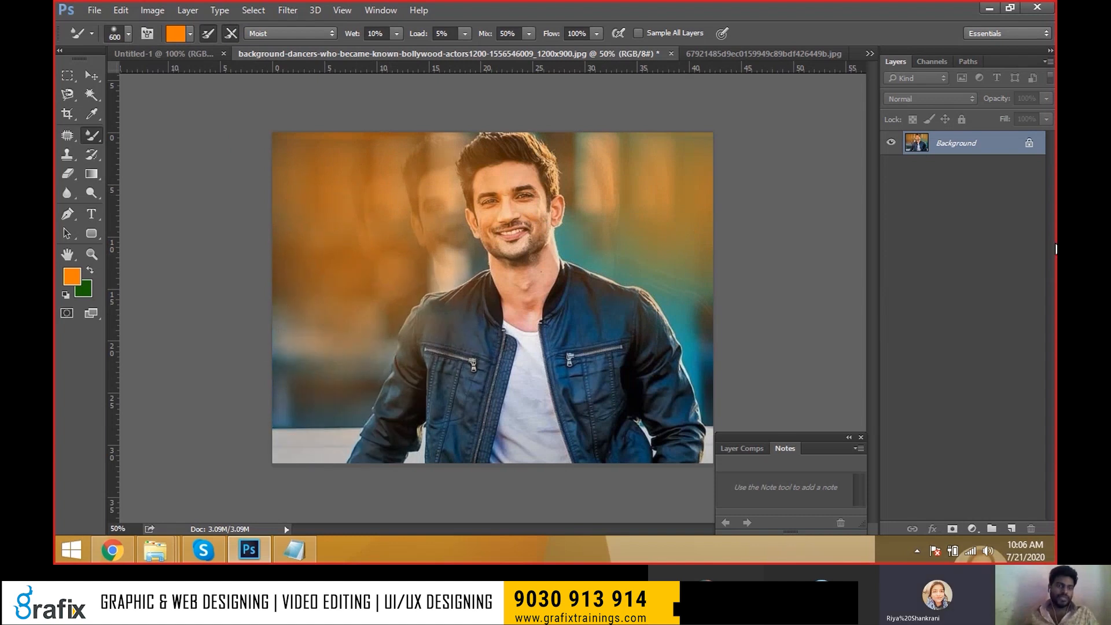
{"action": "key", "text": "ctrl+z"}
{"action": "key", "text": "ctrl+alt+z"}
{"action": "key", "text": "ctrl+alt+z"}
{"action": "key", "text": "ctrl+alt+z"}
{"action": "key", "text": "ctrl+alt+z"}
{"action": "key", "text": "ctrl+alt+z"}
{"action": "key", "text": "ctrl+alt+z"}
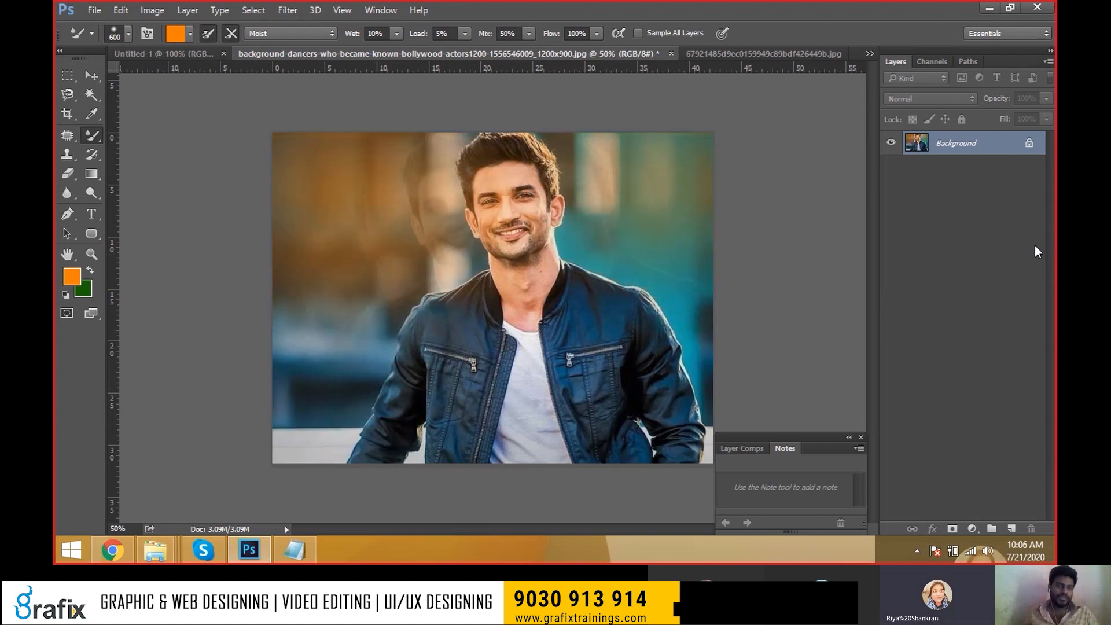
{"action": "key", "text": "ctrl+alt+z"}
{"action": "key", "text": "ctrl+alt+z"}
{"action": "key", "text": "ctrl+alt+z"}
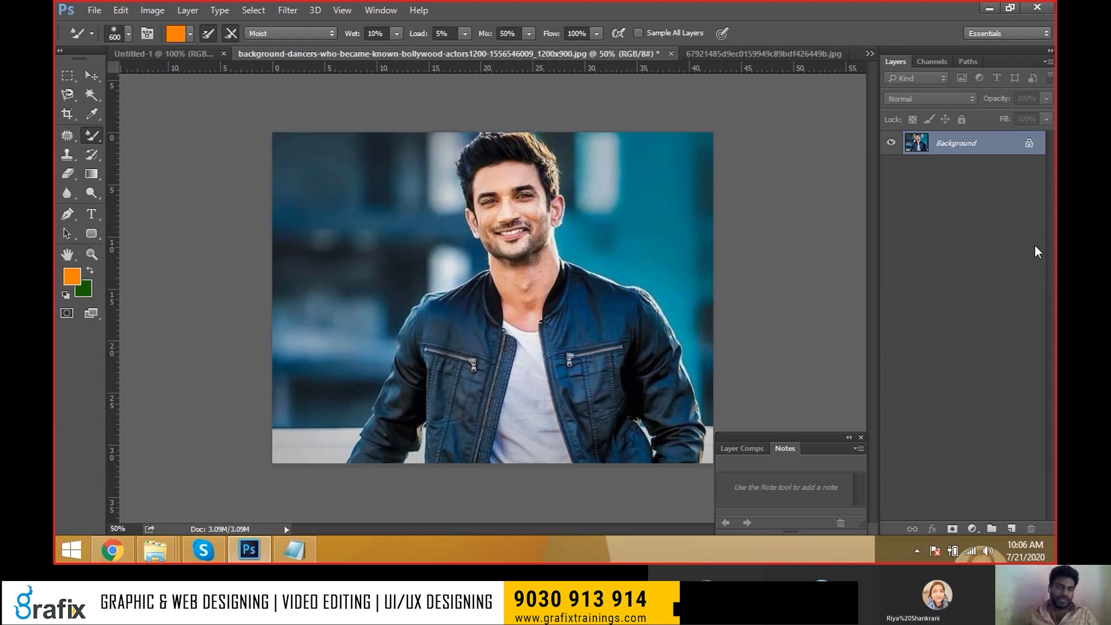
Lower the wetness to 8%, test the Dry preset with an orange stroke, and undo it.
{"action": "left_click", "coordinate": [190, 33]}
{"action": "left_click", "coordinate": [191, 33]}
{"action": "left_click_drag", "start_coordinate": [353, 33], "coordinate": [340, 35]}
{"action": "left_click", "coordinate": [332, 33]}
{"action": "left_click", "coordinate": [316, 64]}
{"action": "mouse_move", "coordinate": [384, 124]}
{"action": "left_mouse_down"}
{"action": "mouse_move", "coordinate": [248, 186]}
{"action": "mouse_move", "coordinate": [337, 267]}
{"action": "left_mouse_up"}
{"action": "key", "text": "ctrl+alt+z"}
{"action": "key", "text": "ctrl+alt+z"}
{"action": "key", "text": "ctrl+alt+z"}
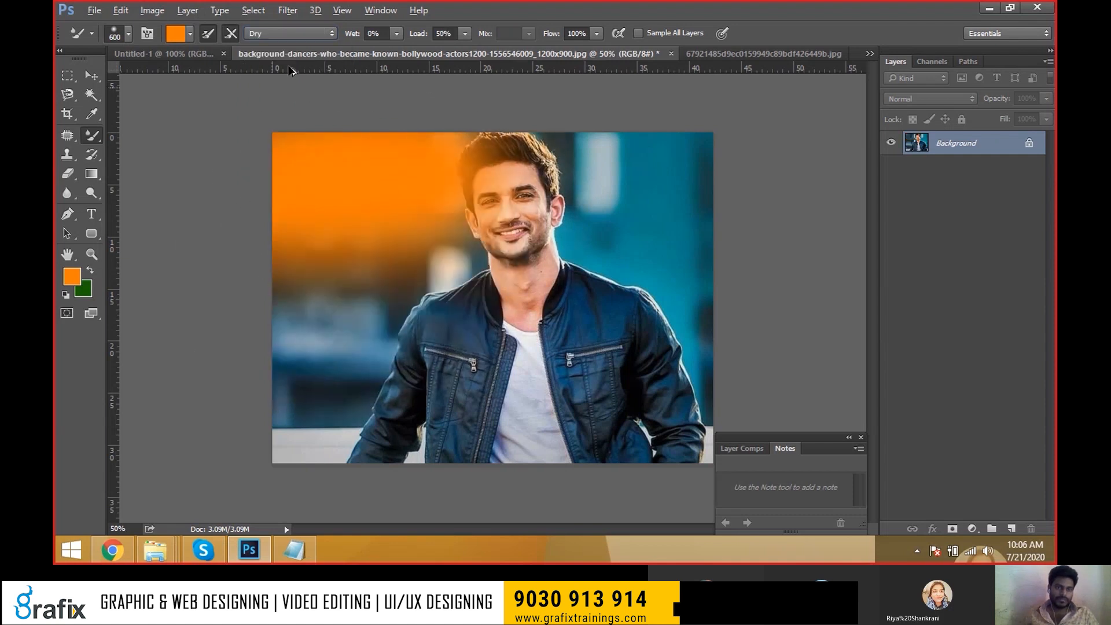
Test the Dry, Heavy Load preset with an orange stroke on the right, then undo it.
{"action": "left_click", "coordinate": [307, 33]}
{"action": "left_click", "coordinate": [305, 81]}
{"action": "mouse_move", "coordinate": [632, 199]}
{"action": "left_mouse_down"}
{"action": "mouse_move", "coordinate": [589, 186]}
{"action": "mouse_move", "coordinate": [694, 200]}
{"action": "mouse_move", "coordinate": [576, 221]}
{"action": "left_mouse_up"}
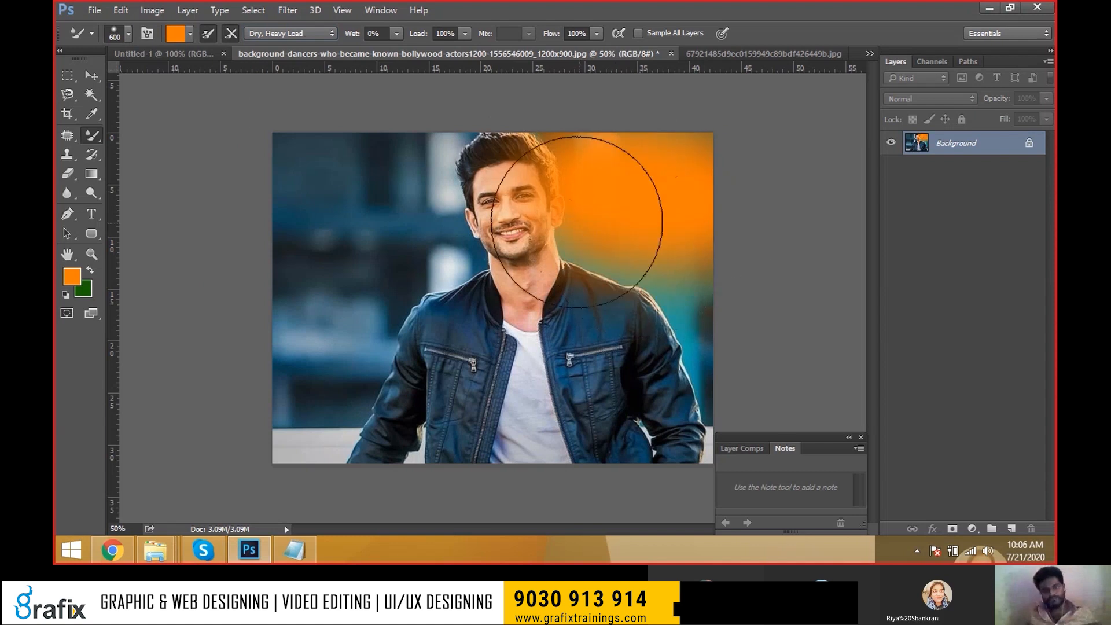
{"action": "key", "text": "ctrl+alt+z"}
Settle on the Wet preset, undo its trial ghost-face smears, and view the mixer brush tool group.
{"action": "left_click", "coordinate": [306, 35]}
{"action": "left_click", "coordinate": [253, 135]}
{"action": "mouse_move", "coordinate": [409, 136]}
{"action": "left_mouse_down"}
{"action": "mouse_move", "coordinate": [397, 216]}
{"action": "mouse_move", "coordinate": [254, 280]}
{"action": "left_mouse_up"}
{"action": "left_click_drag", "start_coordinate": [310, 148], "coordinate": [248, 149]}
{"action": "mouse_move", "coordinate": [711, 184]}
{"action": "left_mouse_down"}
{"action": "mouse_move", "coordinate": [640, 293]}
{"action": "mouse_move", "coordinate": [770, 287]}
{"action": "left_mouse_up"}
{"action": "left_click_drag", "start_coordinate": [353, 168], "coordinate": [287, 243]}
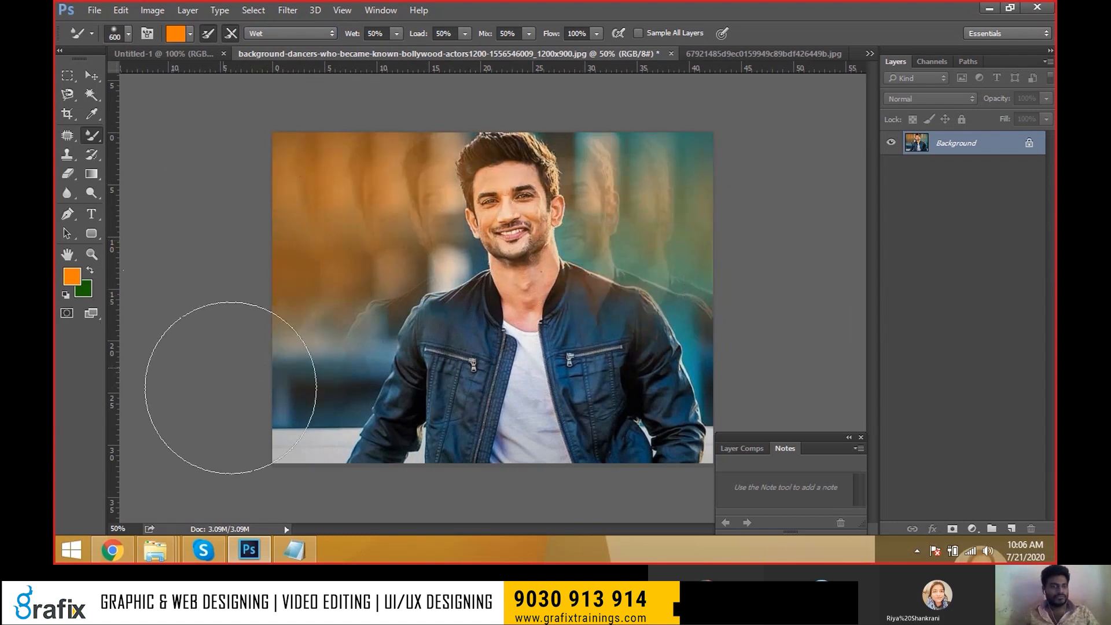
{"action": "key", "text": "ctrl+alt+z"}
{"action": "key", "text": "ctrl+alt+z"}
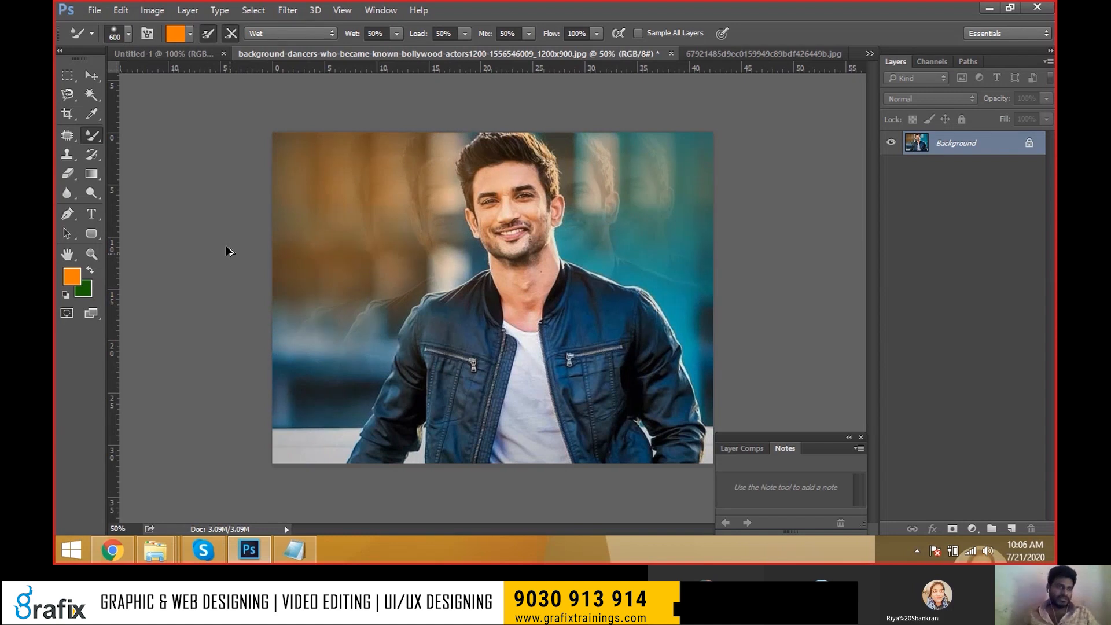
{"action": "key", "text": "ctrl+alt+z"}
{"action": "key", "text": "ctrl+alt+z"}
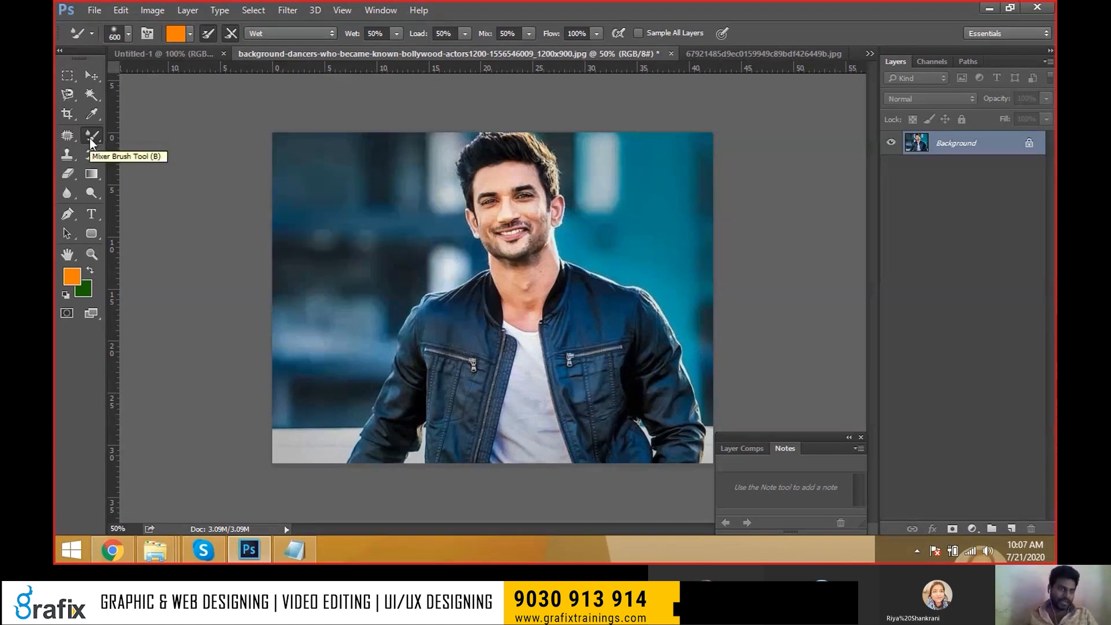
{"action": "right_click", "coordinate": [91, 138]}
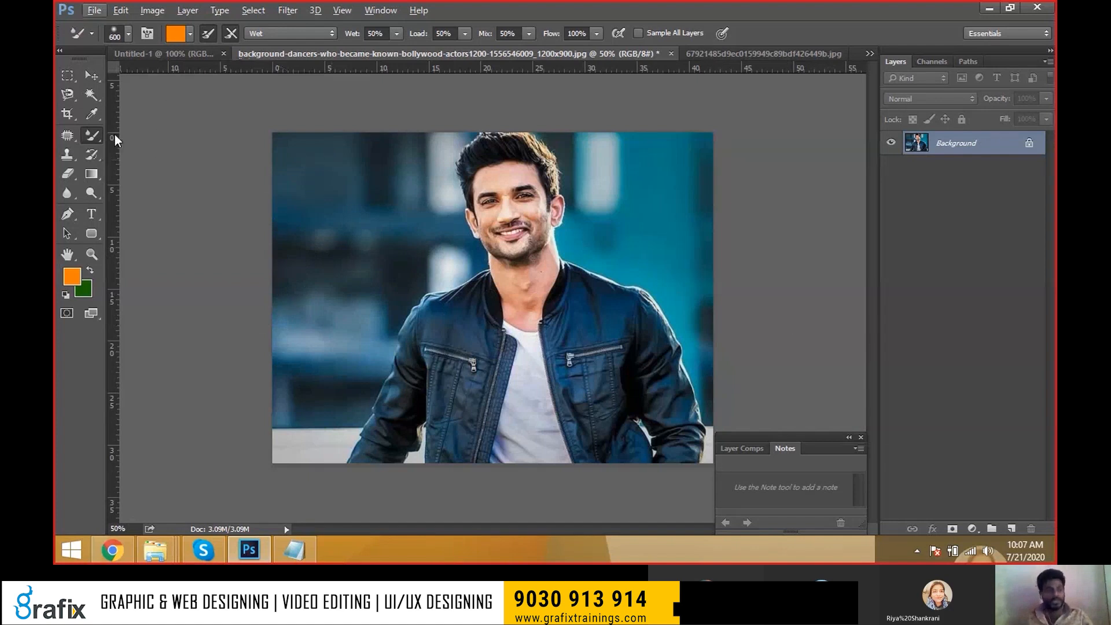
{"action": "key", "text": "alt+Tab"}
Bring the Classes folder window forward, view the Brush image in Photo Viewer, then close it.
{"action": "left_click", "coordinate": [474, 282]}
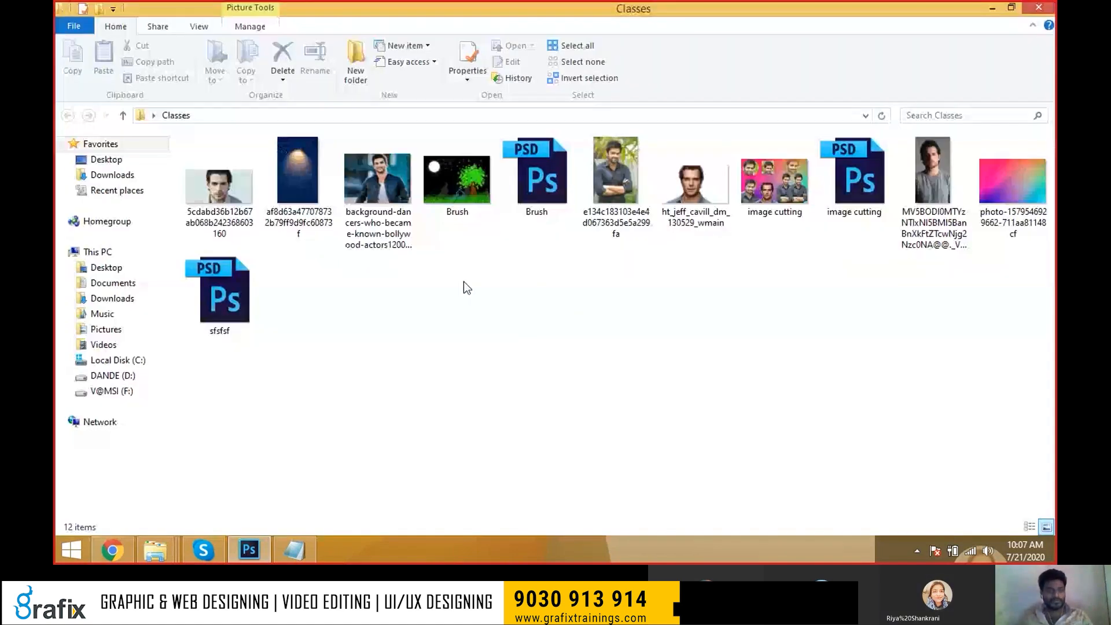
{"action": "double_click", "coordinate": [456, 191]}
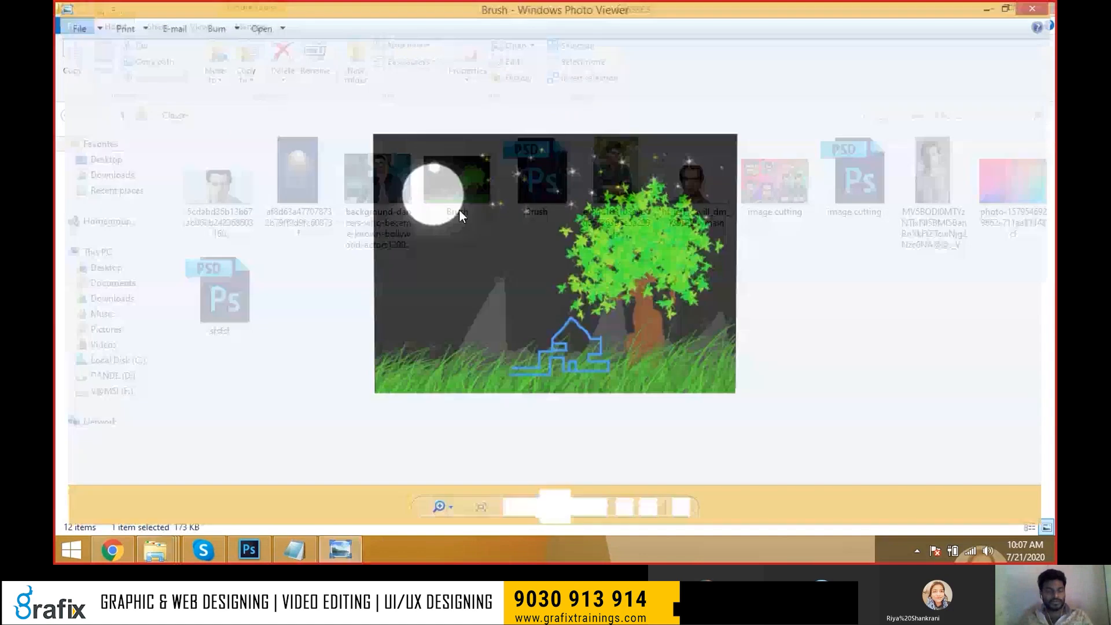
{"action": "key", "text": "alt+space"}
{"action": "key", "text": "c"}
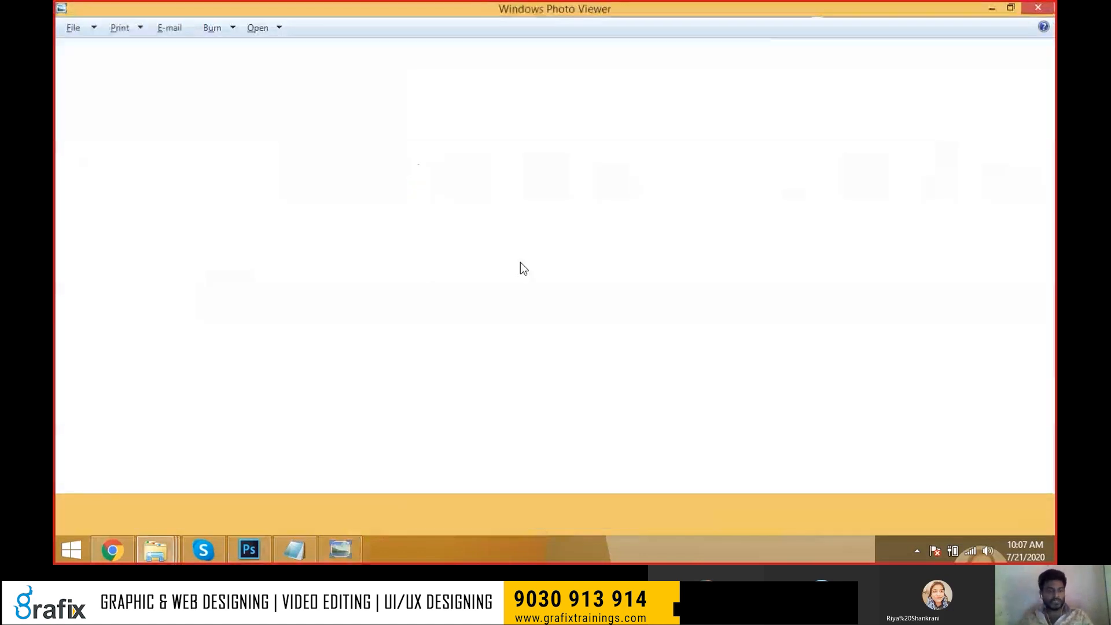